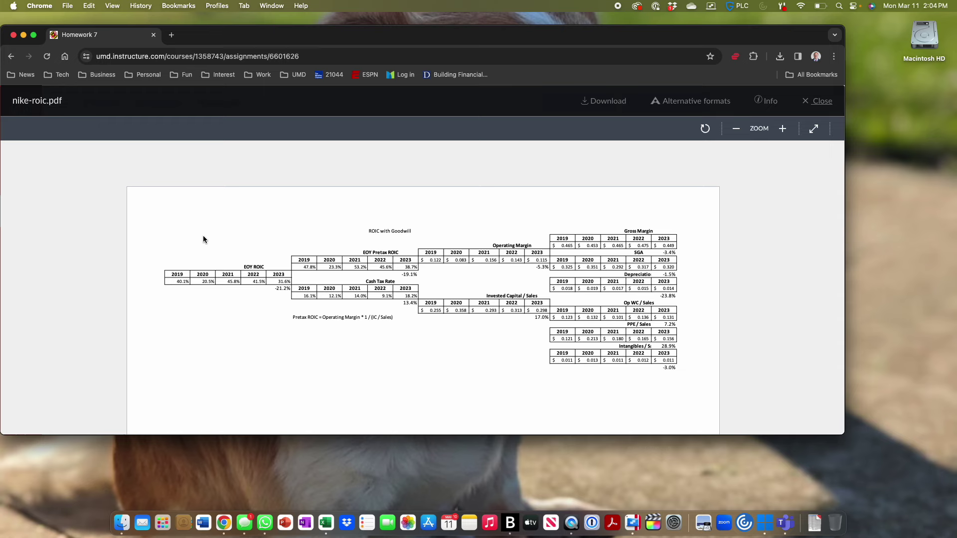
Step: Close the nike-roic.pdf preview and open nike-cfi.pdf to examine Nike's cash flow figures down to the share repurchase rows
click(818, 103)
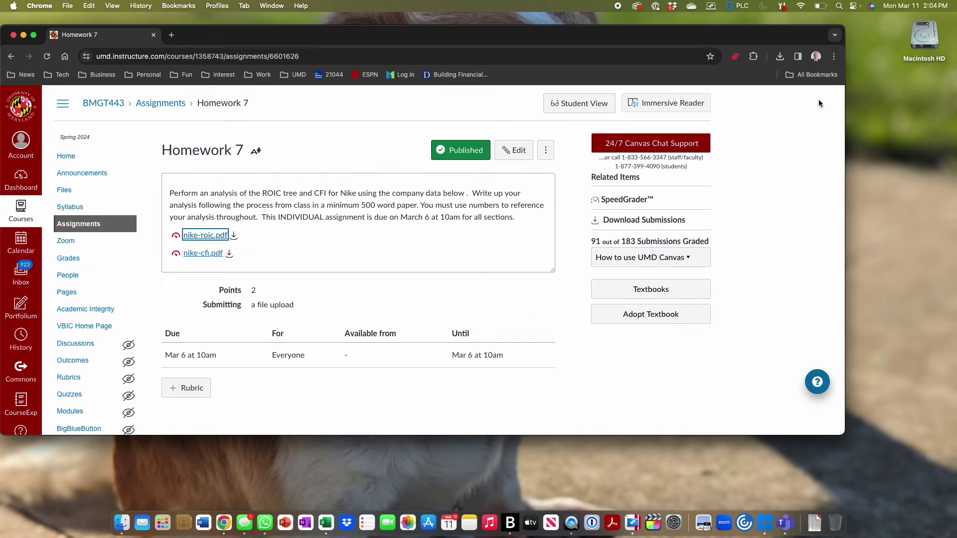
click(190, 253)
scroll(592, 282, down, 3)
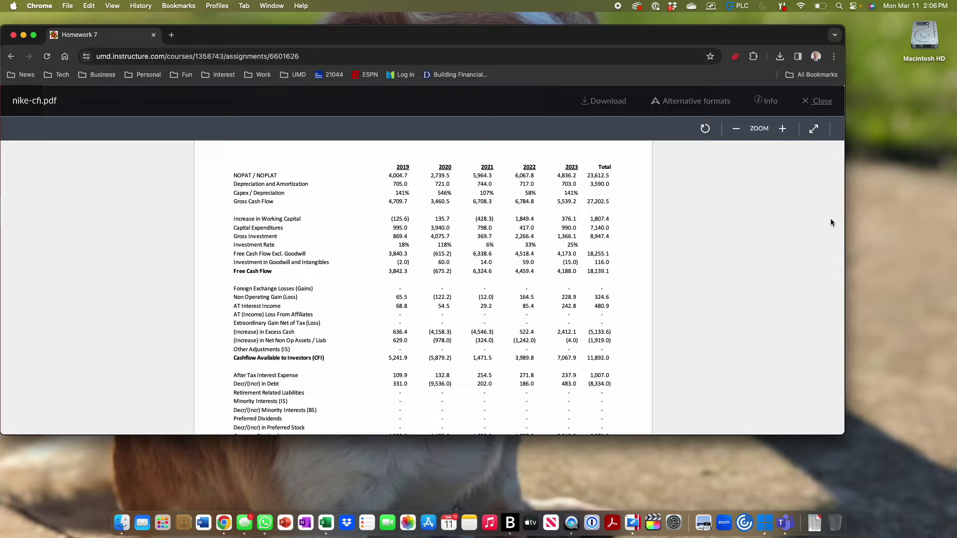
scroll(830, 215, down, 2)
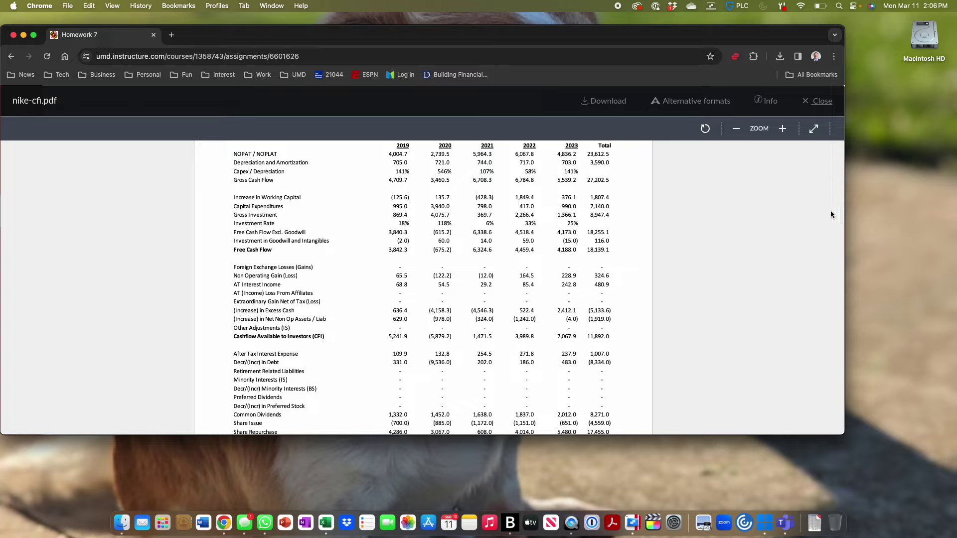
scroll(830, 212, down, 1)
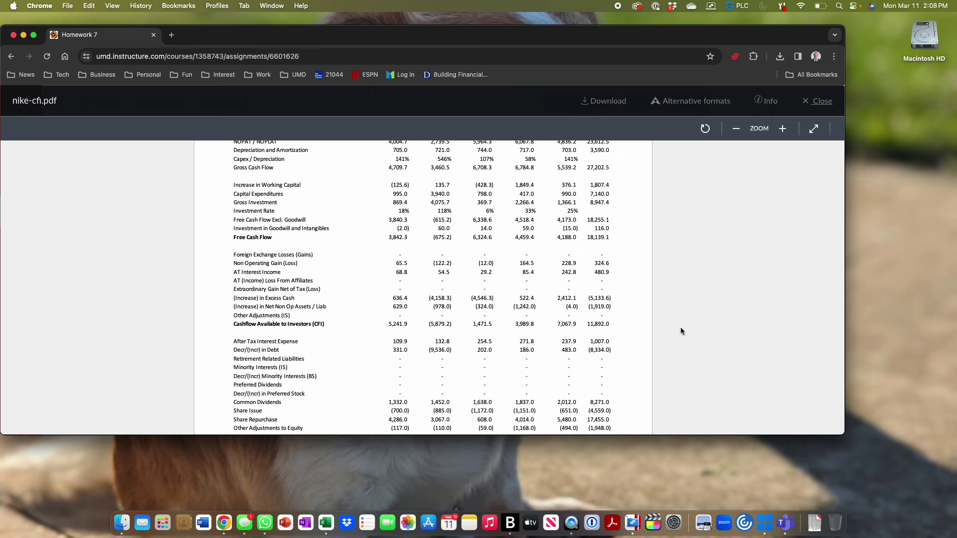
Step: Switch to the Bloomberg terminal, launch the shared view UMD BMGT 443 301 Spring24 and sort the senders by portfolio value, highest first
click(509, 523)
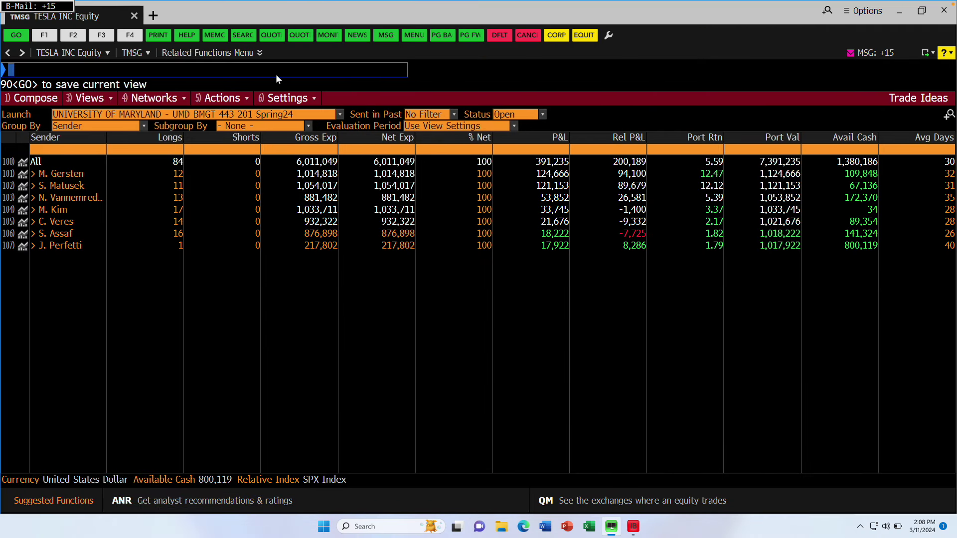
click(341, 114)
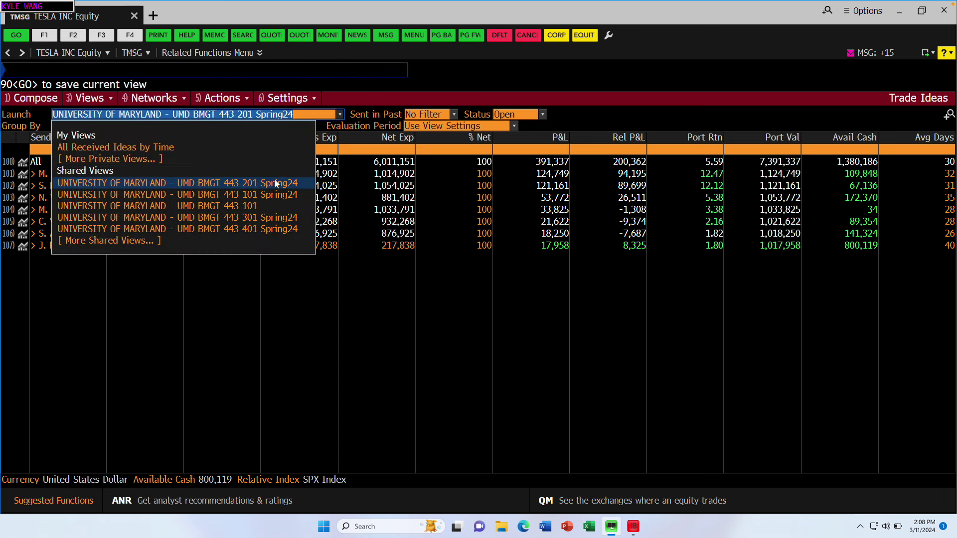
click(247, 222)
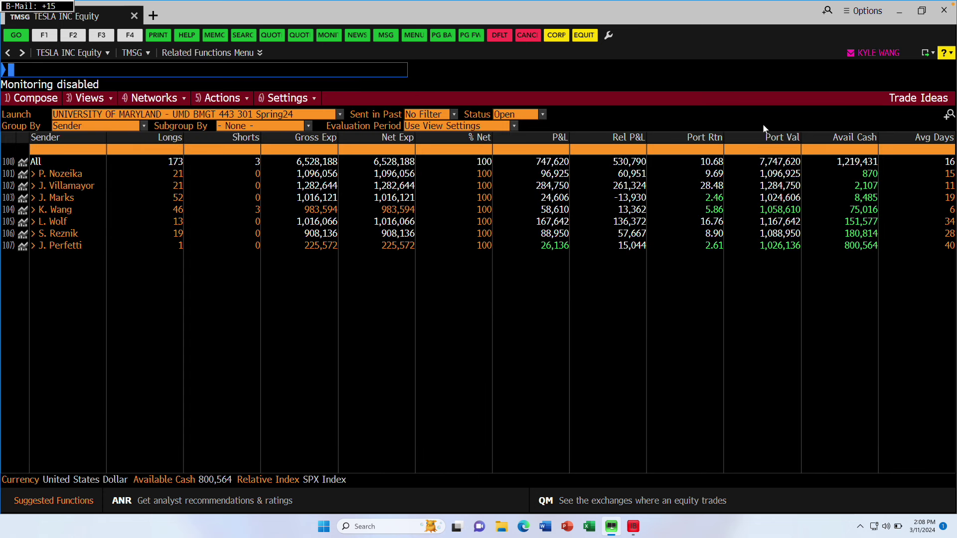
click(778, 139)
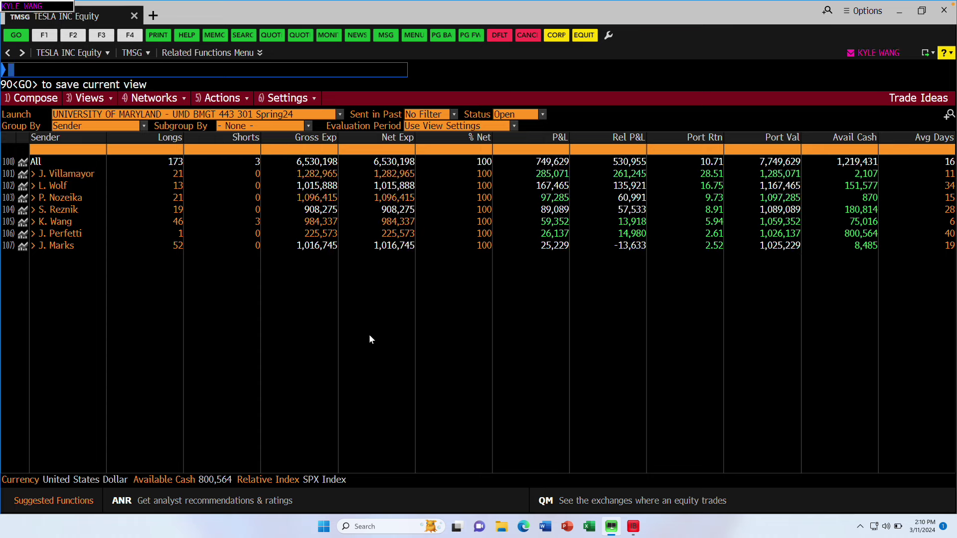
Step: Minimize the Bloomberg terminal, return to Chrome and open a preview of the Midterm Exam from the course's assignments list
click(899, 11)
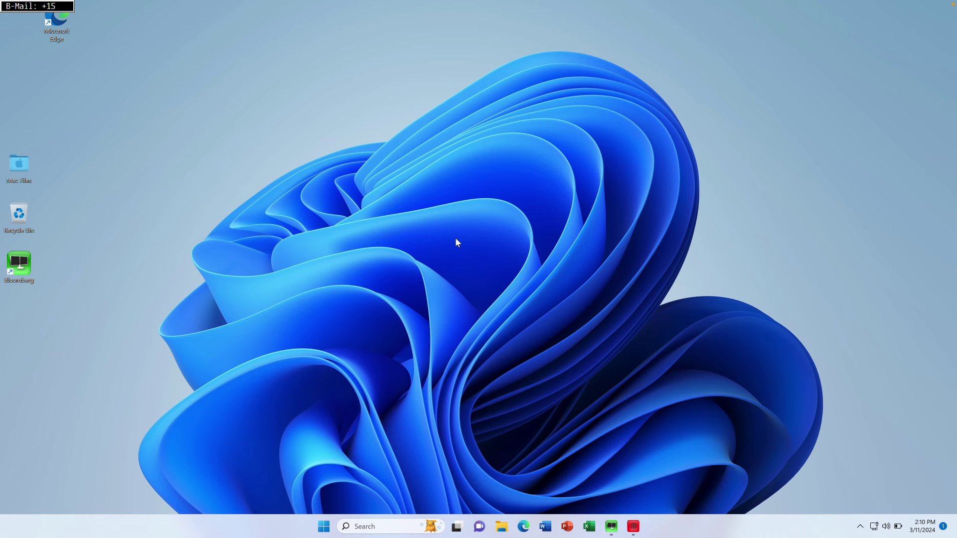
key(super+Tab)
key(super+Tab)
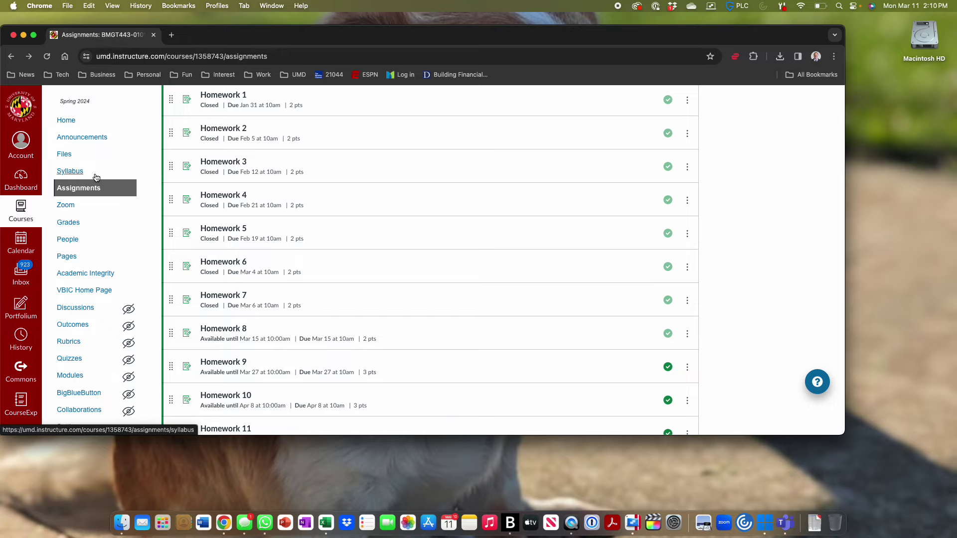
scroll(326, 185, up, 2)
scroll(325, 181, up, 5)
scroll(326, 176, down, 10)
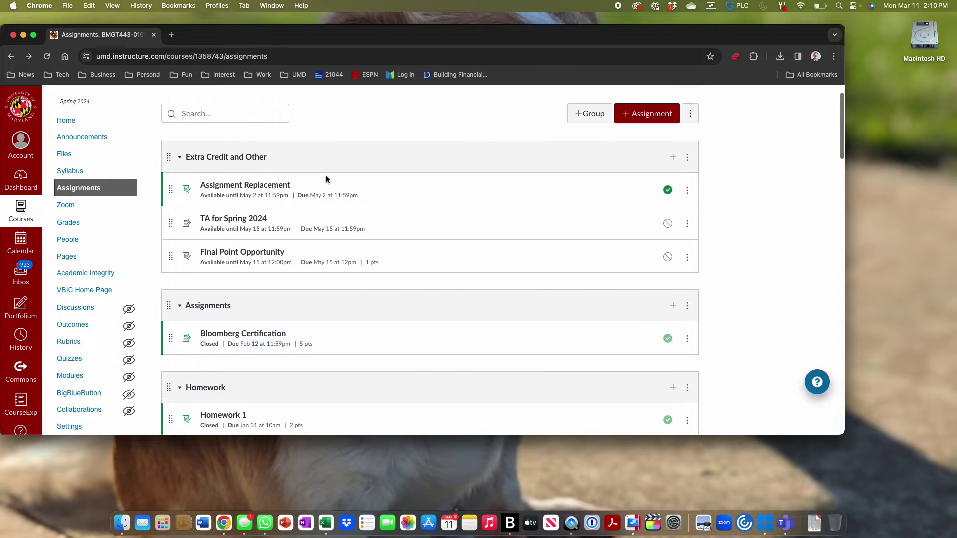
scroll(326, 177, down, 10)
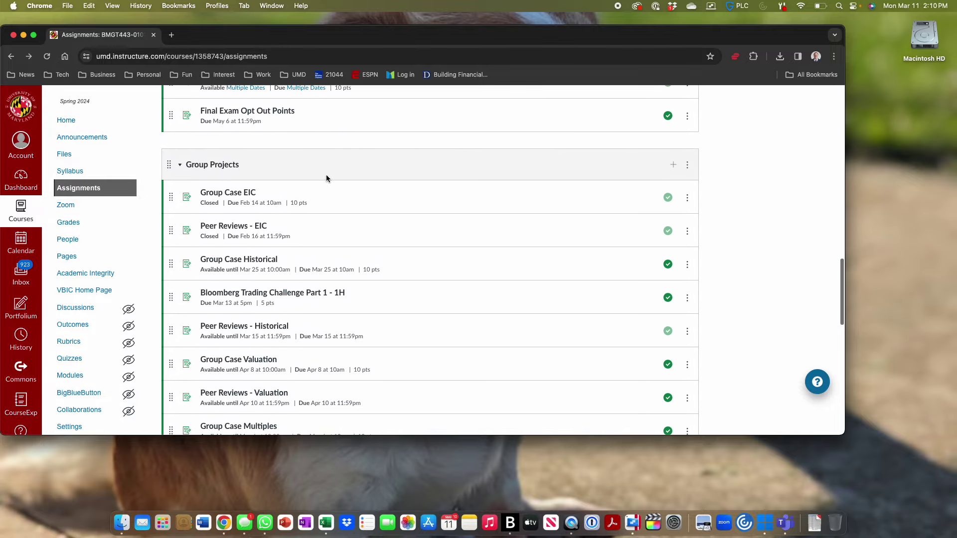
scroll(326, 178, up, 1)
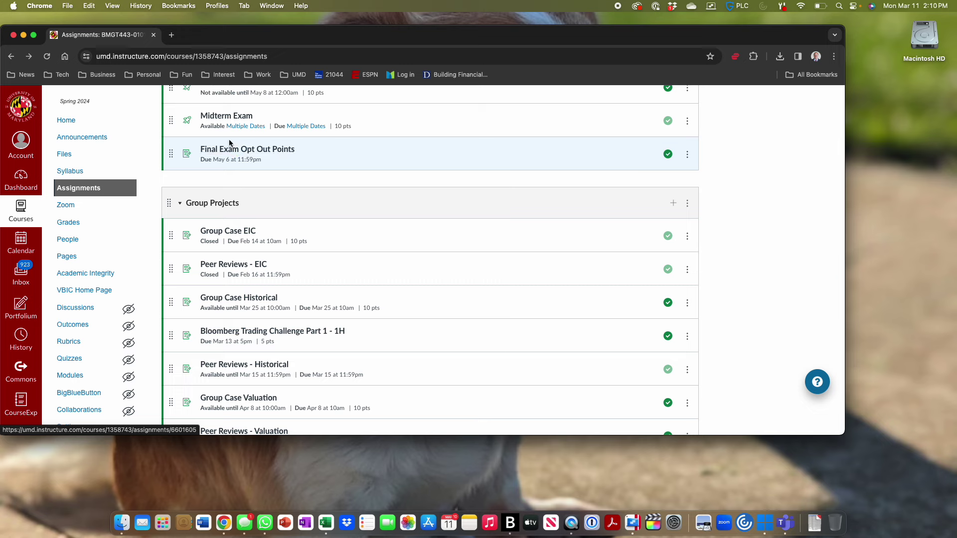
click(232, 118)
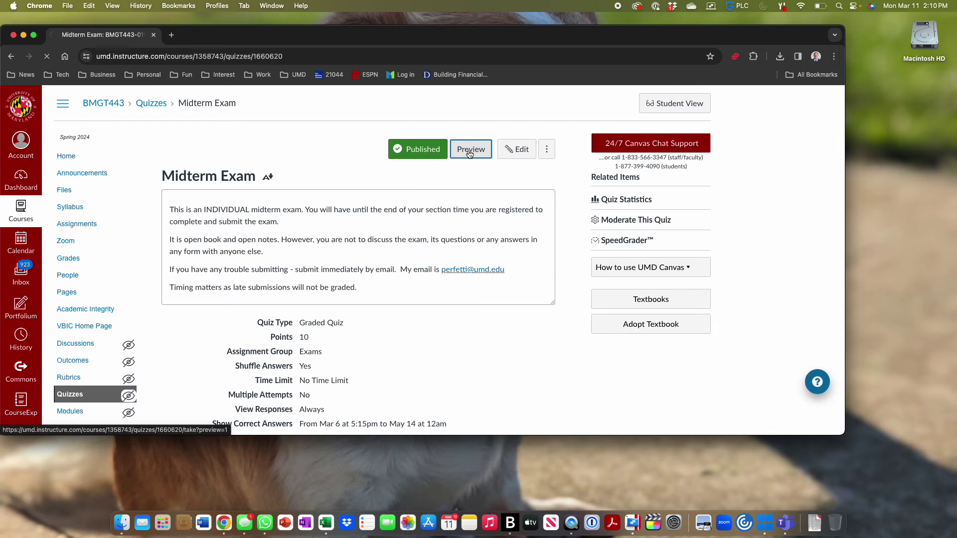
Step: Read through the midterm exam preview from Question 1 to Question 10, including the answer choices
scroll(470, 155, down, 1)
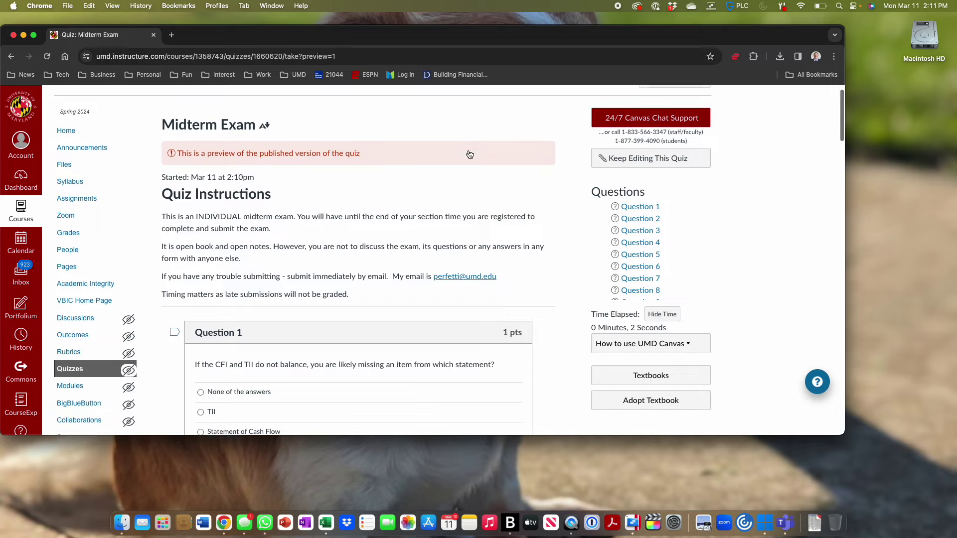
scroll(470, 154, down, 5)
scroll(470, 154, down, 1)
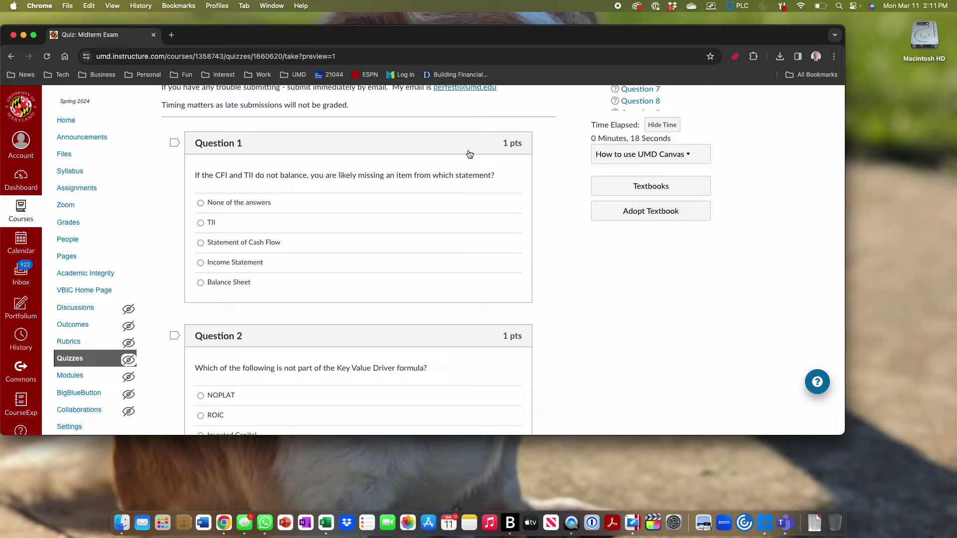
scroll(469, 165, down, 4)
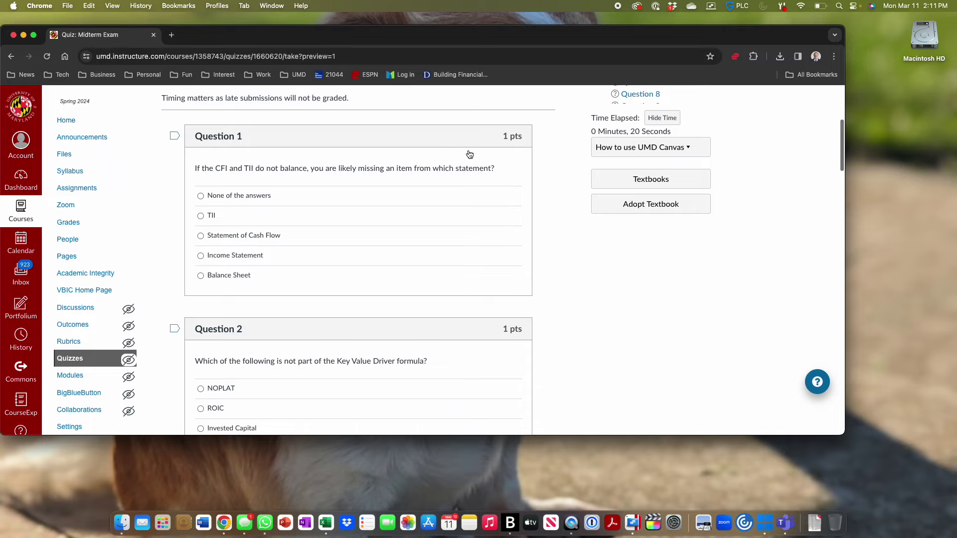
scroll(469, 180, down, 2)
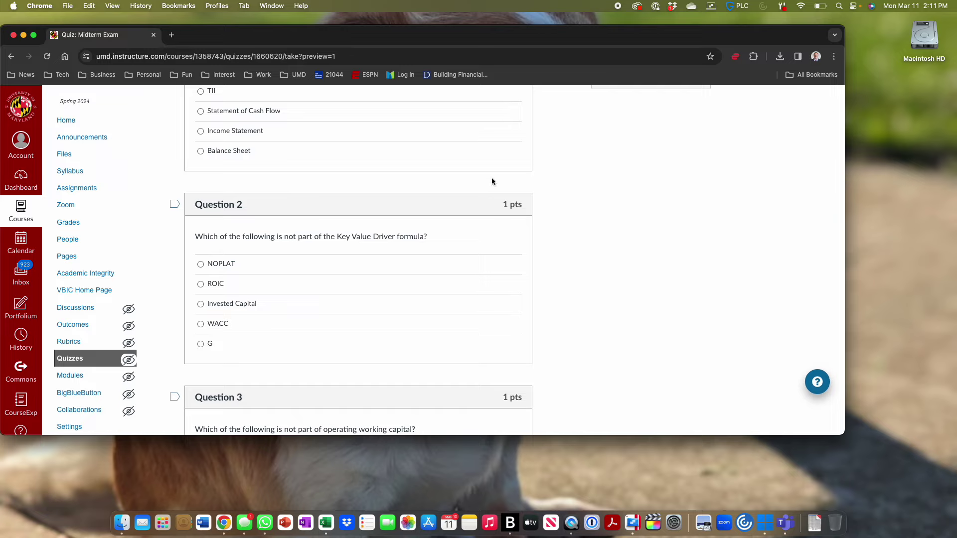
scroll(470, 184, down, 5)
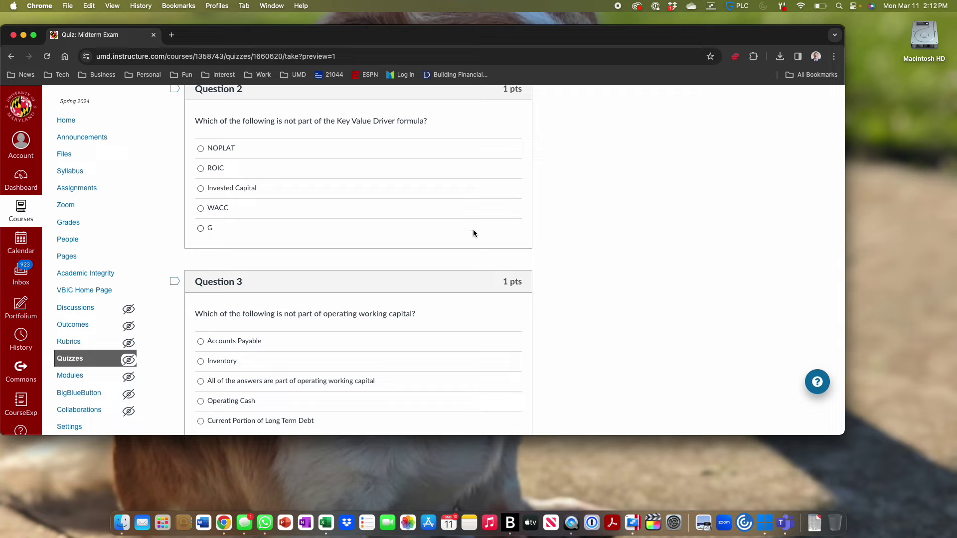
scroll(473, 233, down, 8)
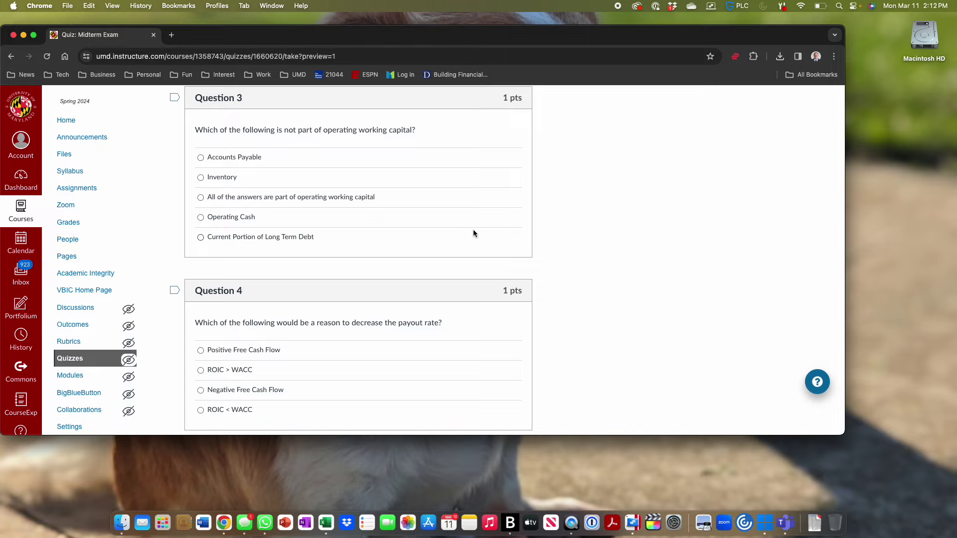
scroll(474, 233, down, 5)
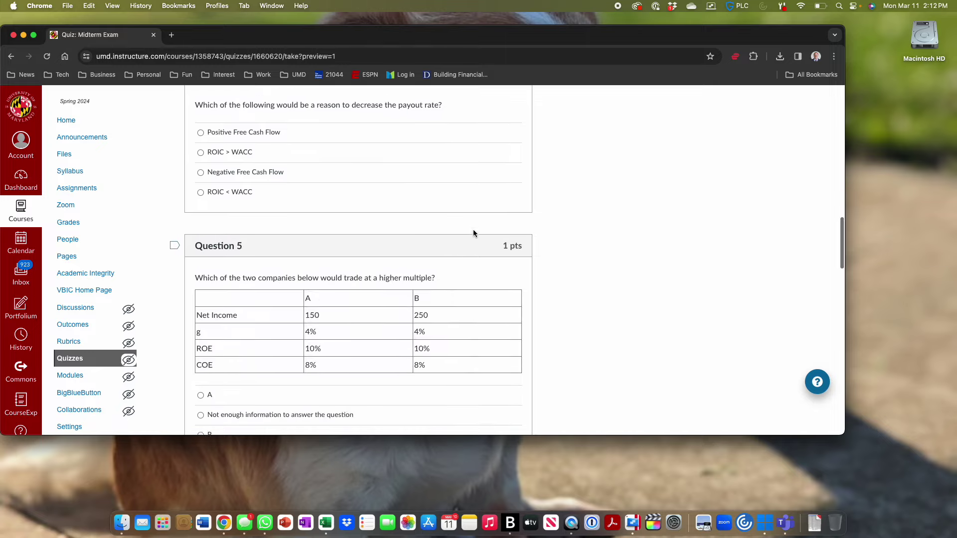
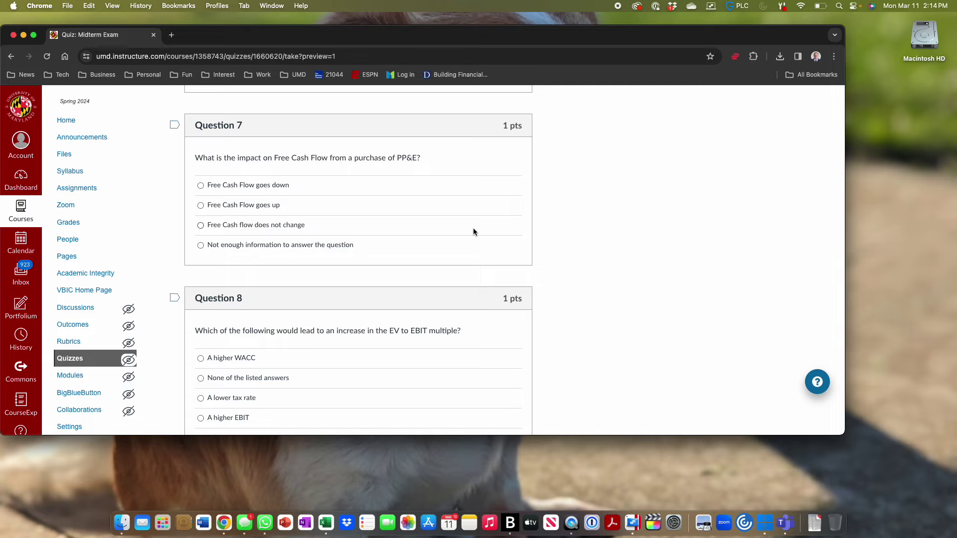
scroll(474, 229, down, 10)
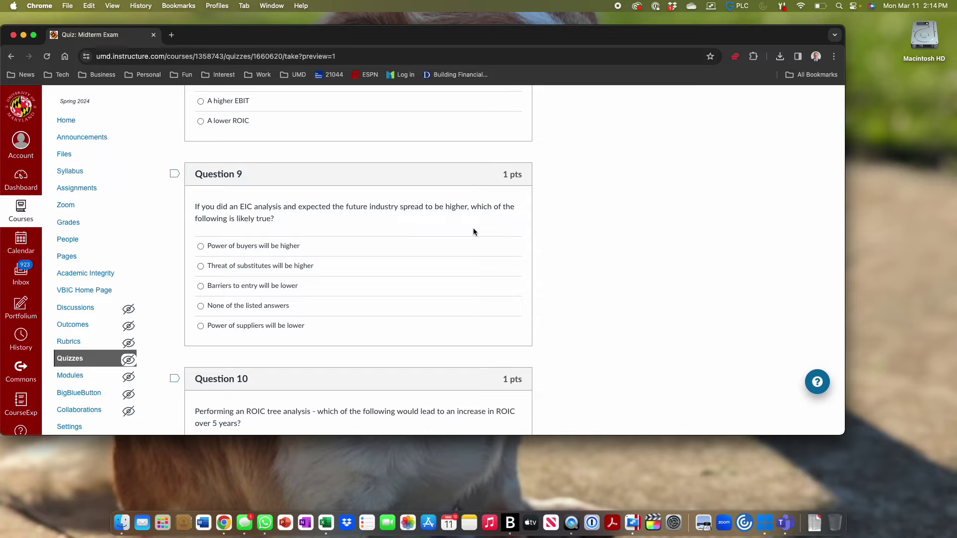
scroll(495, 137, down, 5)
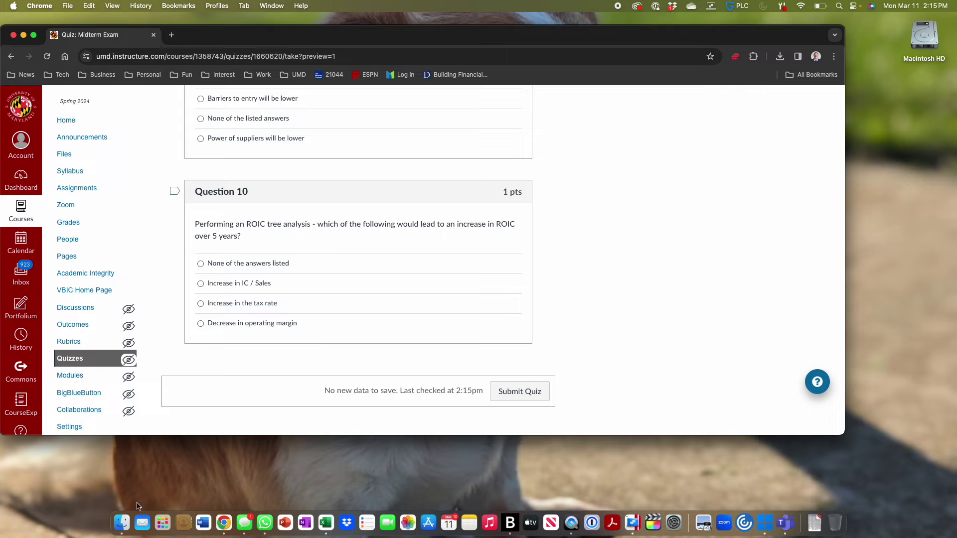
Step: Switch to Excel and open the recent workbook valuation_model_nvda_start
click(326, 522)
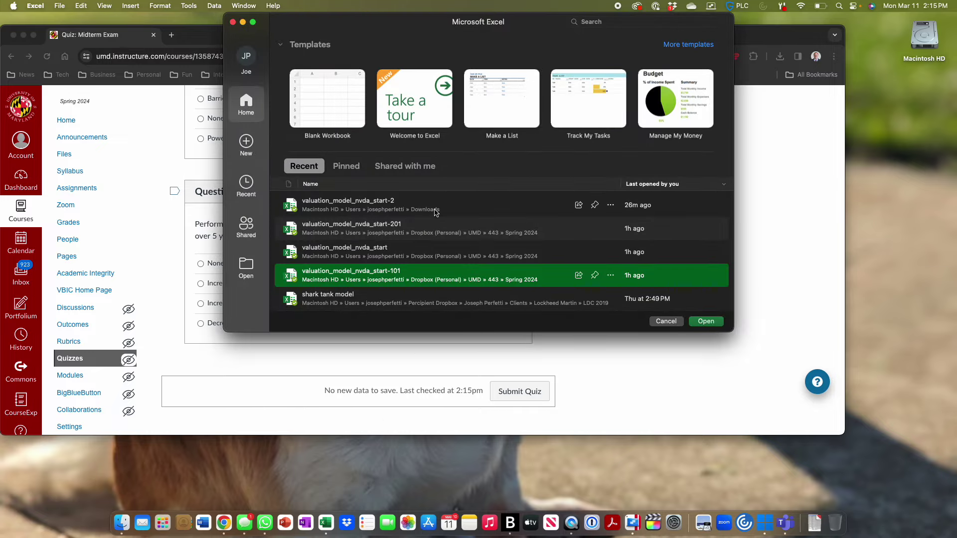
double_click(383, 253)
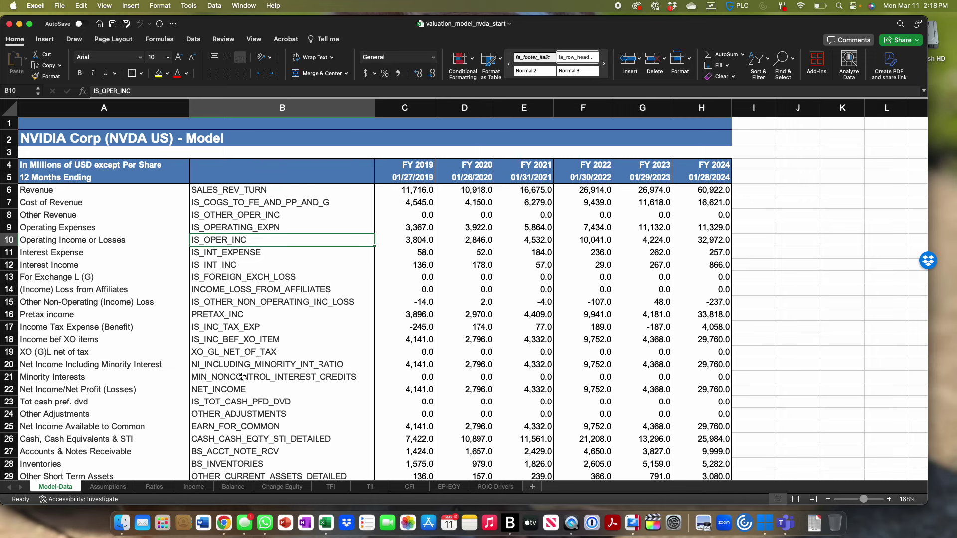
Step: Review the NVIDIA model's Income, Balance, TFI, TII, CFI, EP-EOY and ROIC Drivers sheets, ending on the Ratios sheet
click(194, 487)
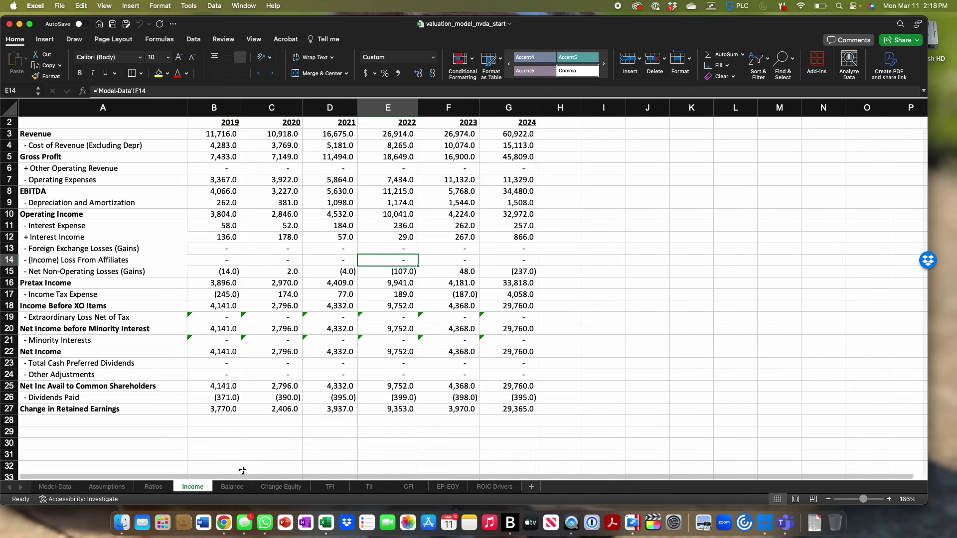
click(230, 488)
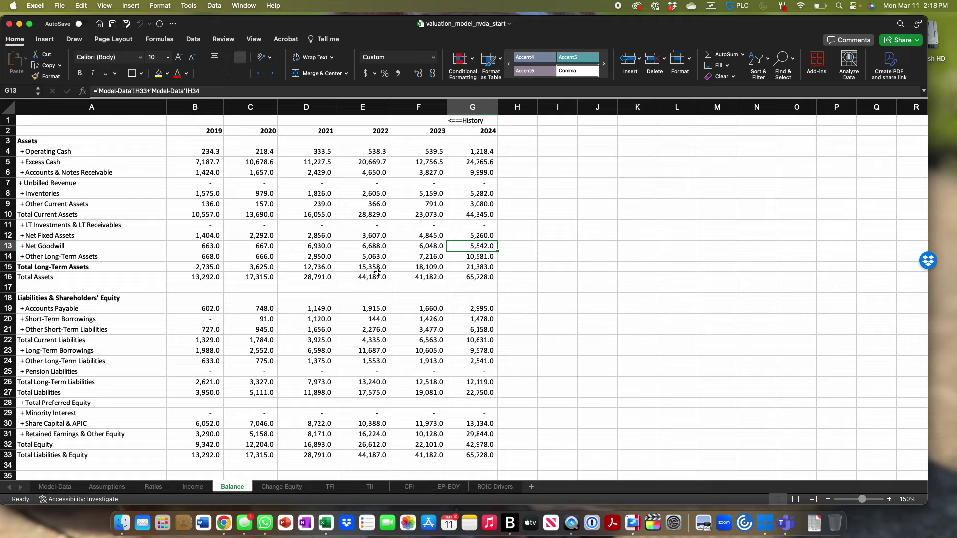
click(331, 486)
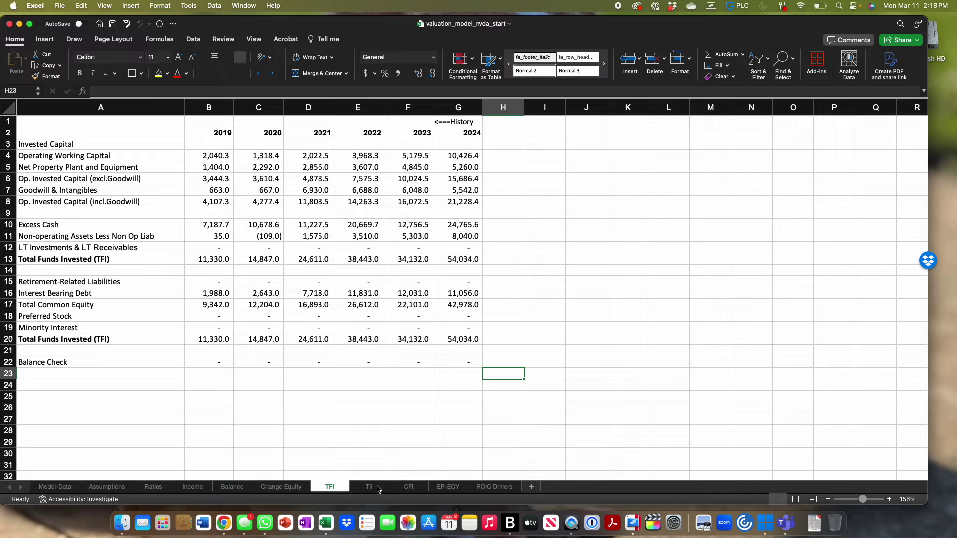
click(377, 489)
scroll(530, 309, up, 2)
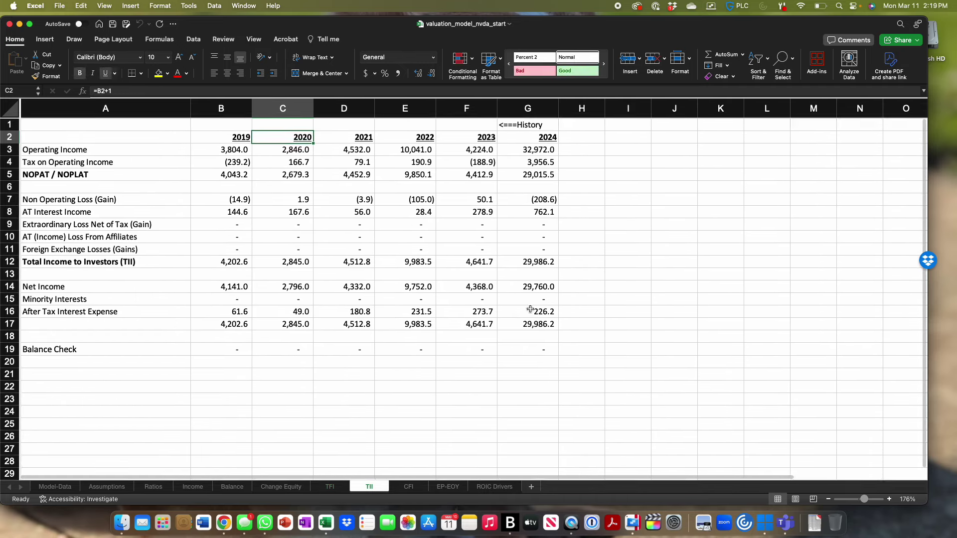
scroll(530, 310, right, 1)
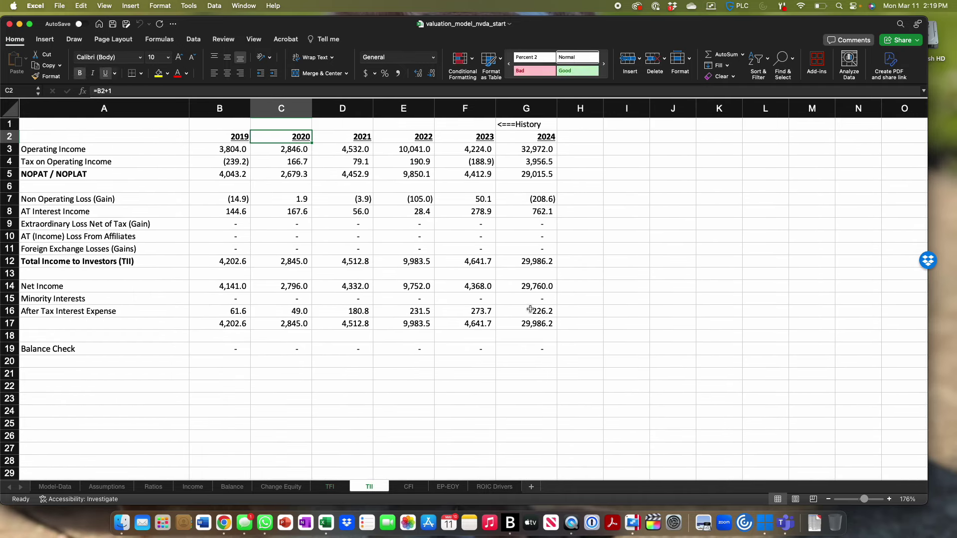
click(416, 489)
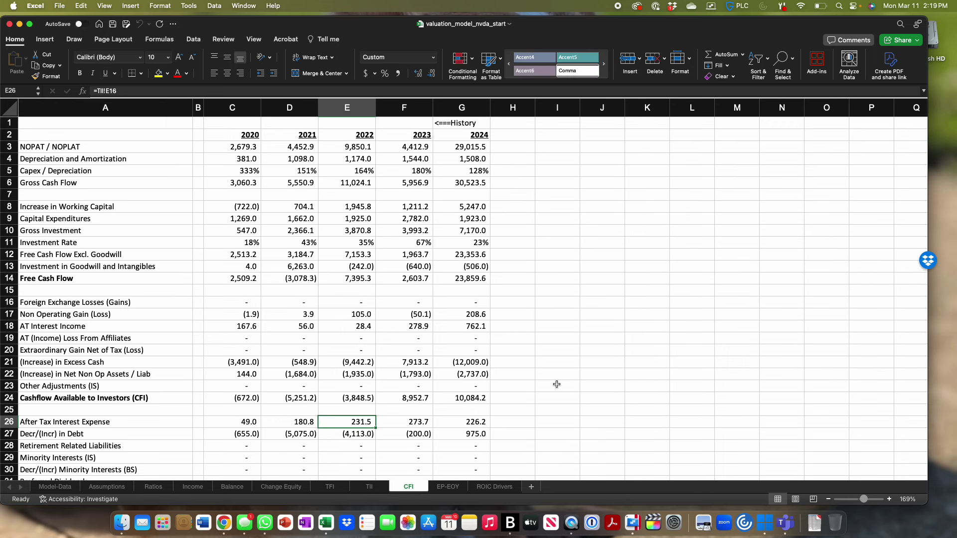
click(447, 487)
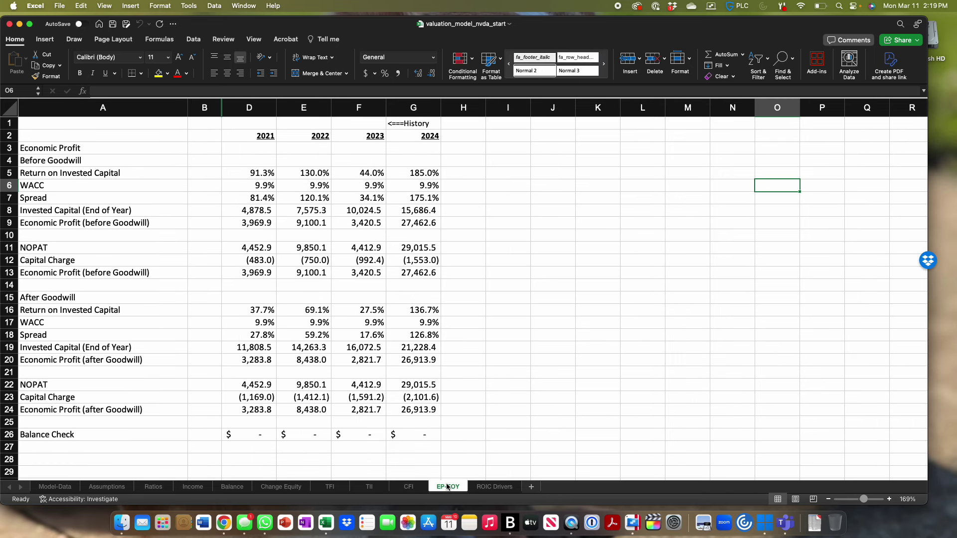
click(494, 487)
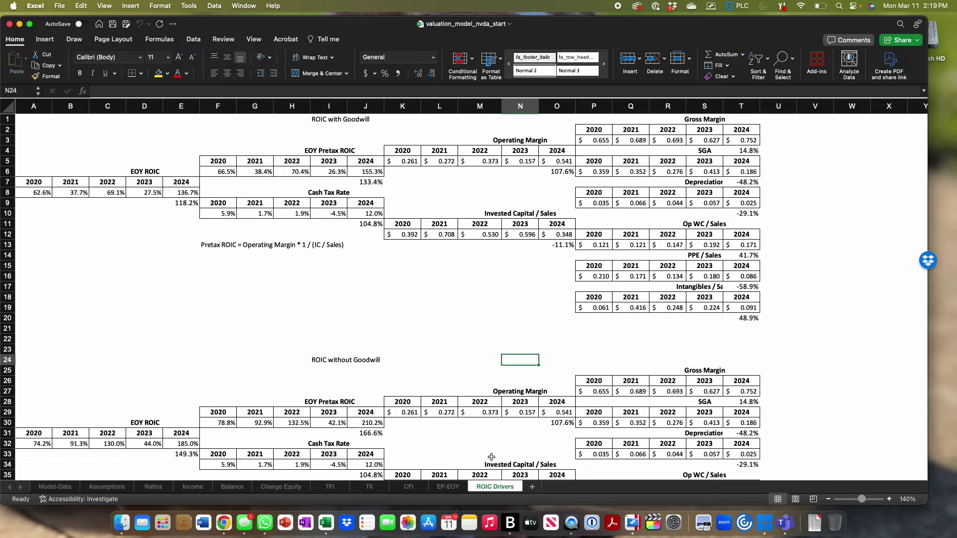
click(111, 487)
click(154, 487)
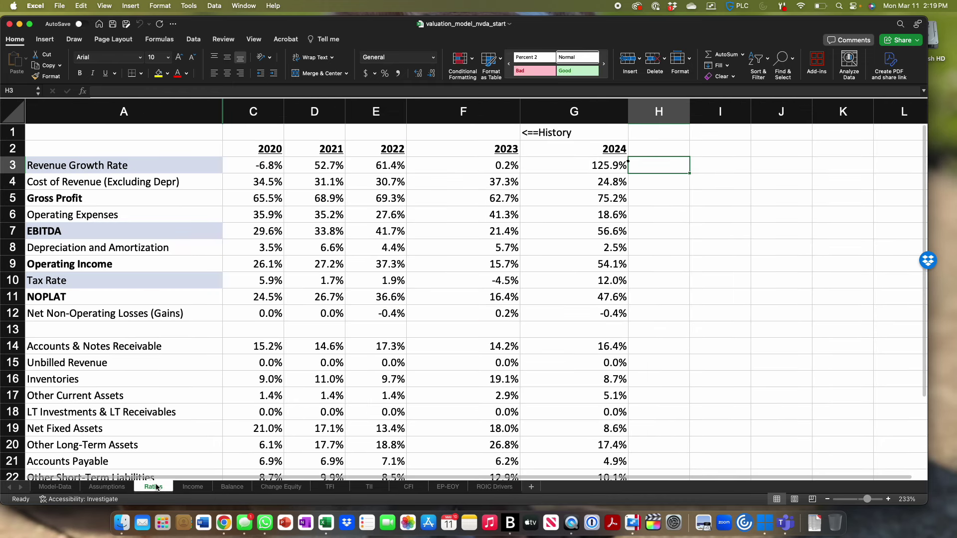
Step: Review the Assumptions sheet's last reported year, operating cash and WACC inputs alongside the historical figures on the Ratios sheet
click(109, 486)
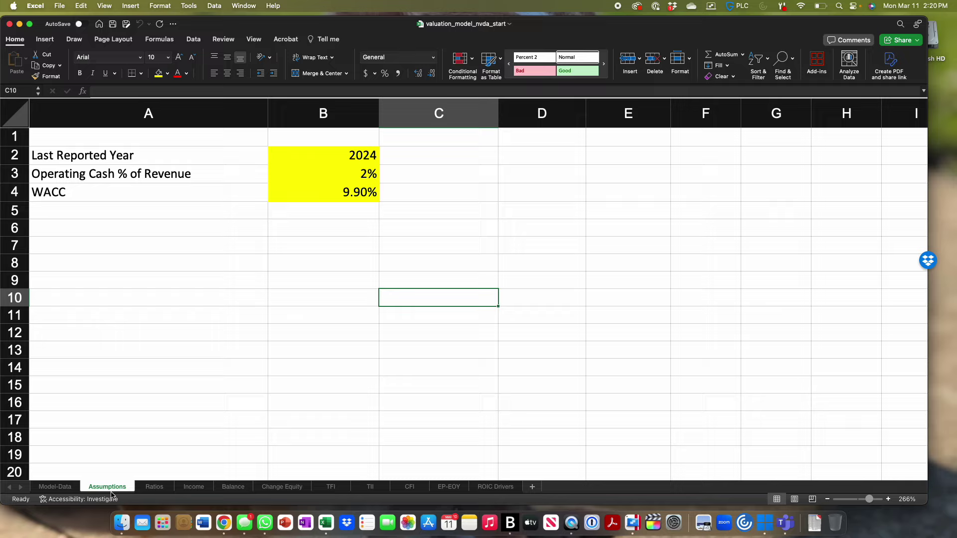
click(158, 488)
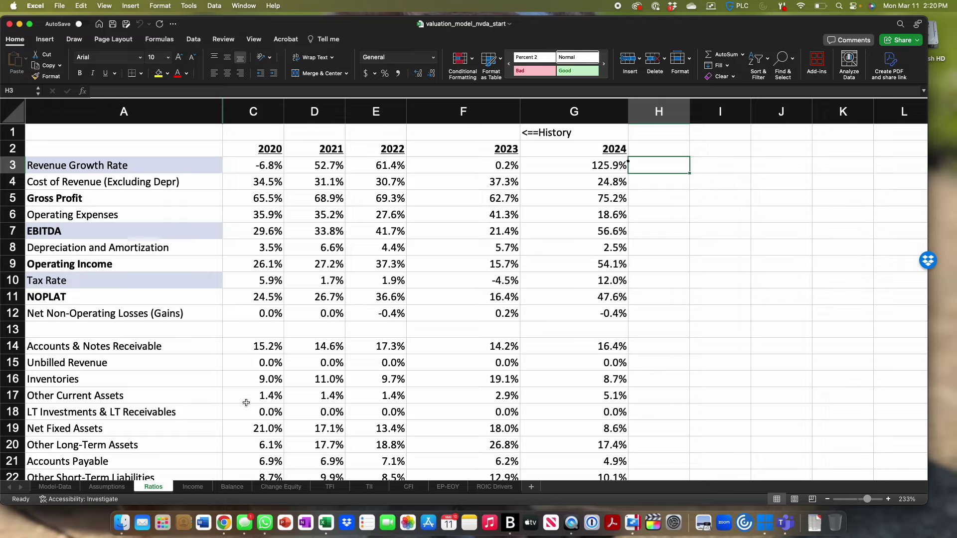
click(107, 486)
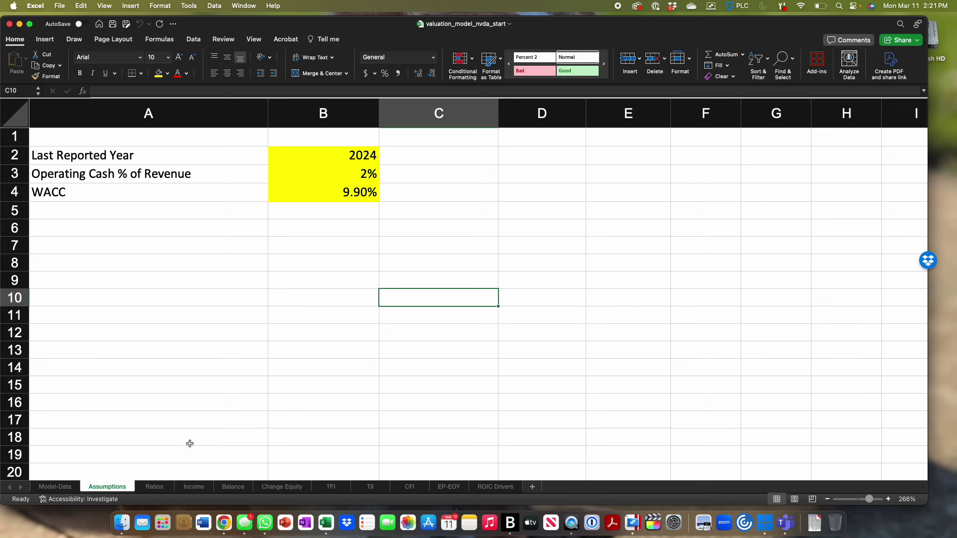
click(158, 491)
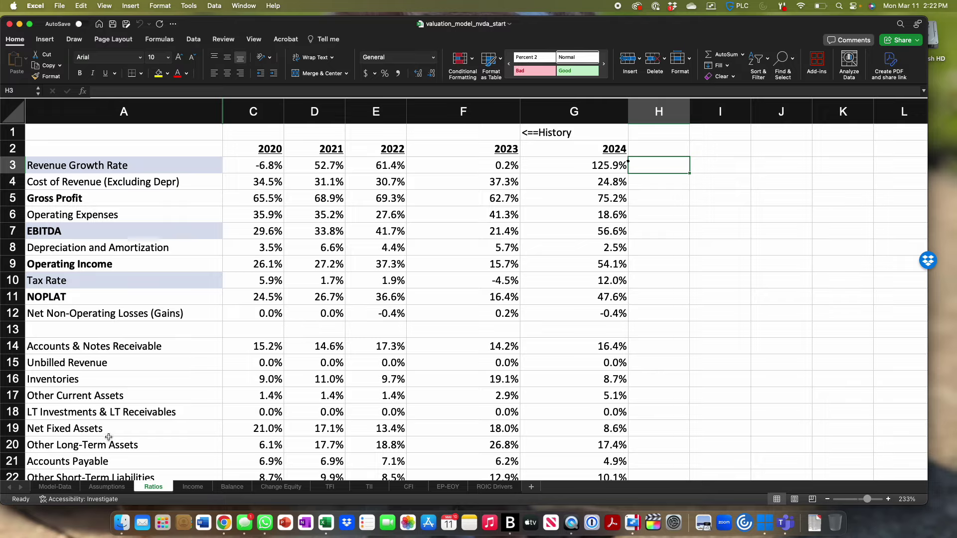
click(106, 487)
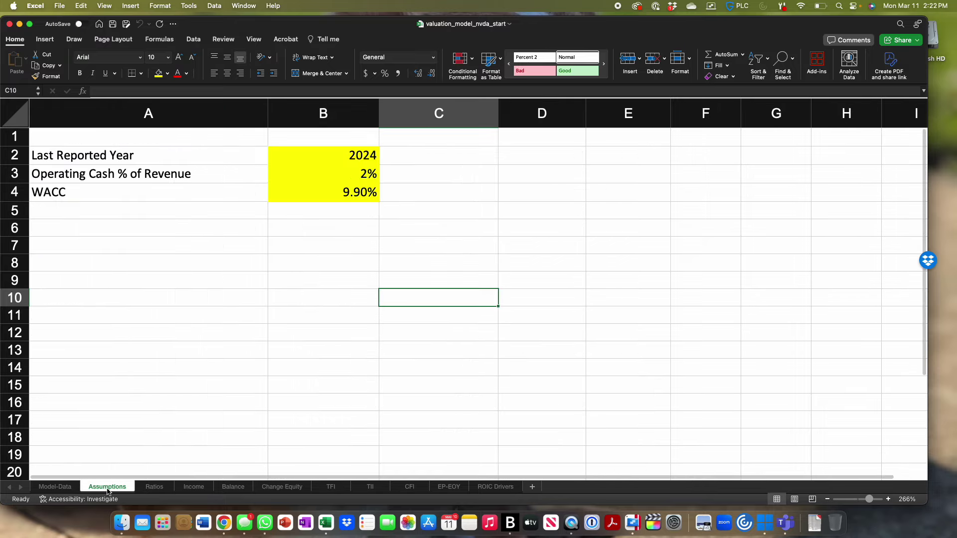
click(357, 156)
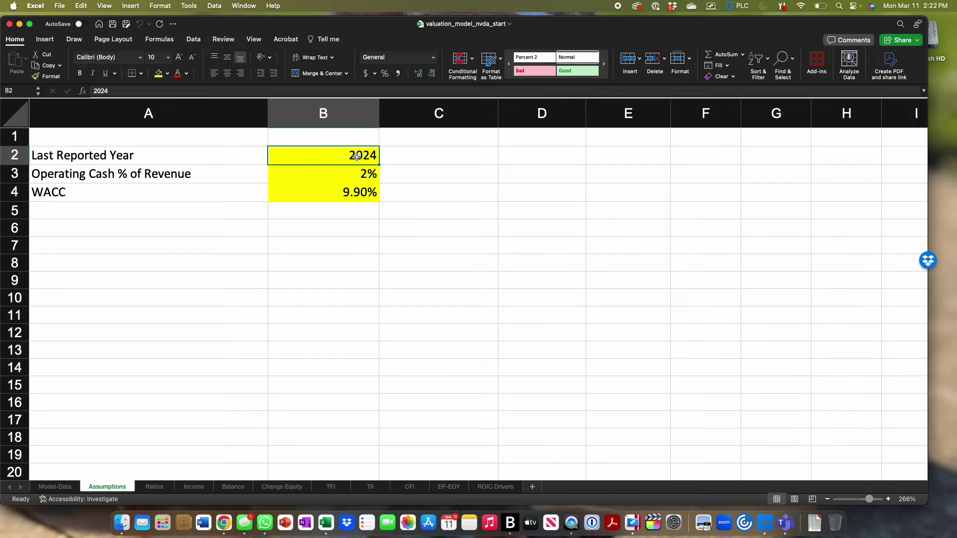
Step: On the Ratios sheet, add the next forecast year heading in H2 with the formula =G2+1
click(153, 490)
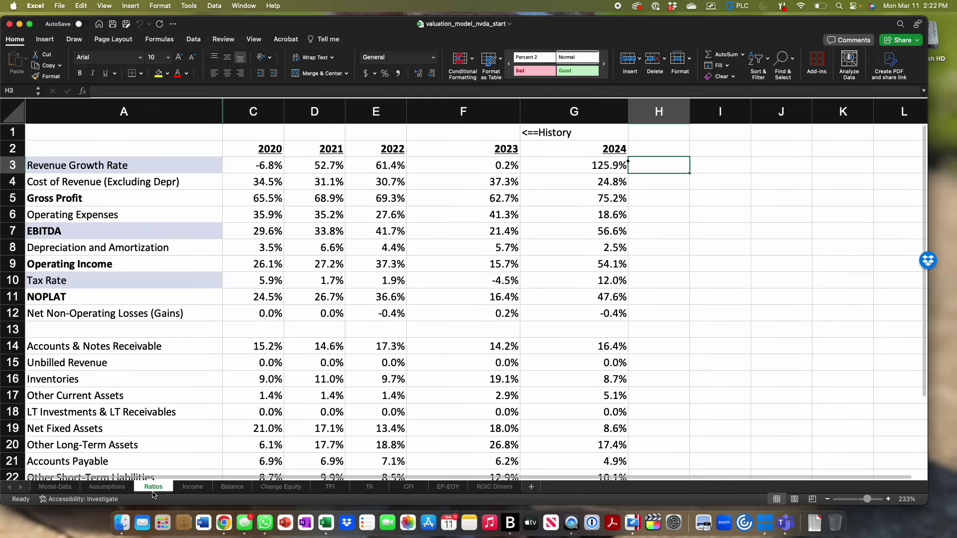
click(644, 151)
text(=)
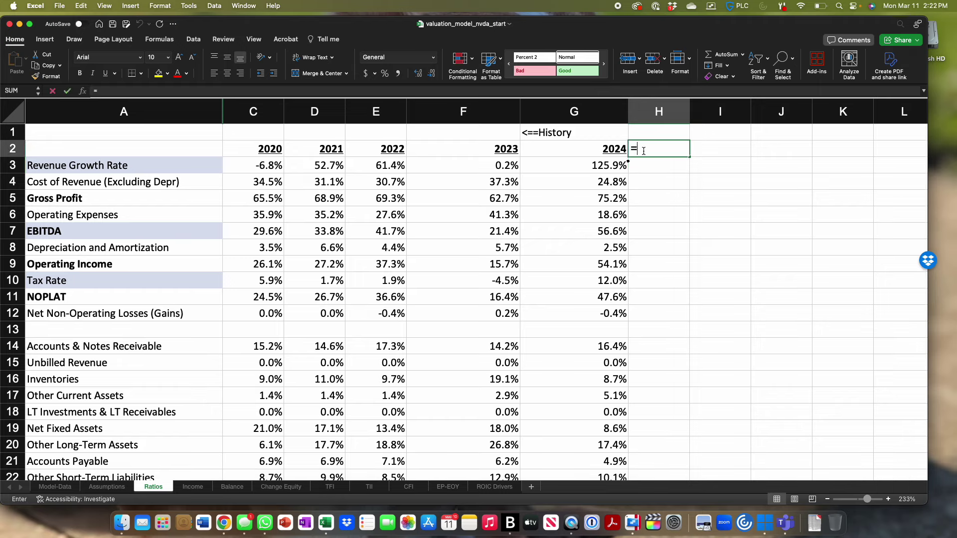
click(609, 153)
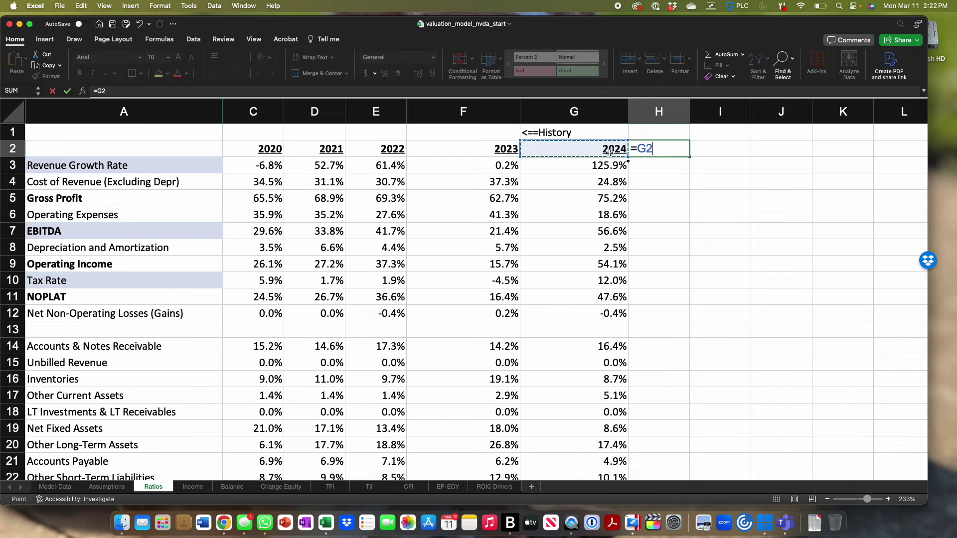
text(+1)
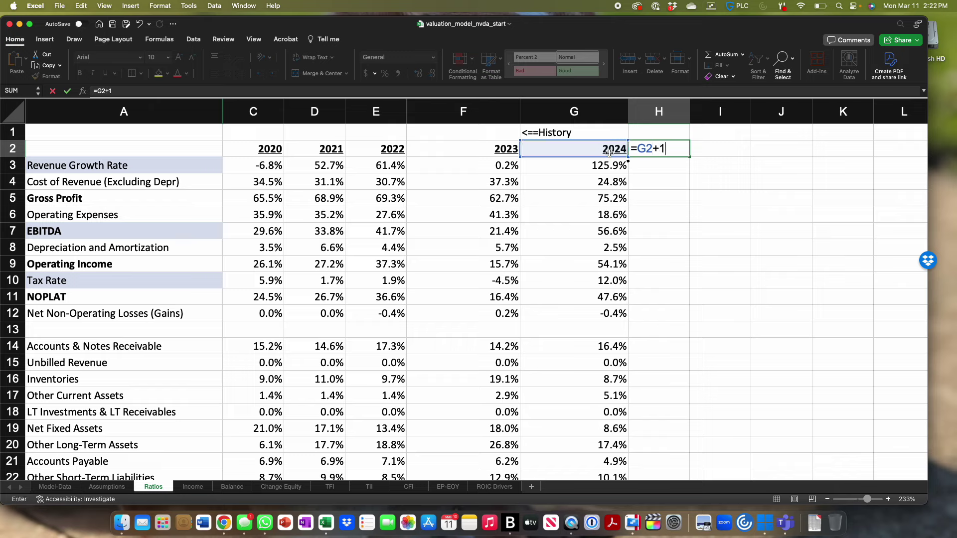
key(Return)
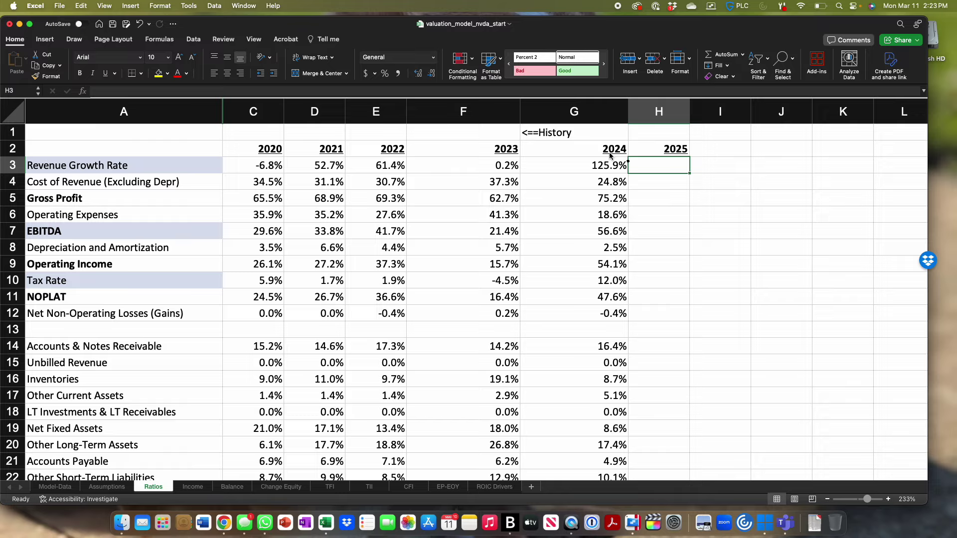
Step: Label the new year column on the Ratios sheet by entering Forecast=> in H1
click(643, 132)
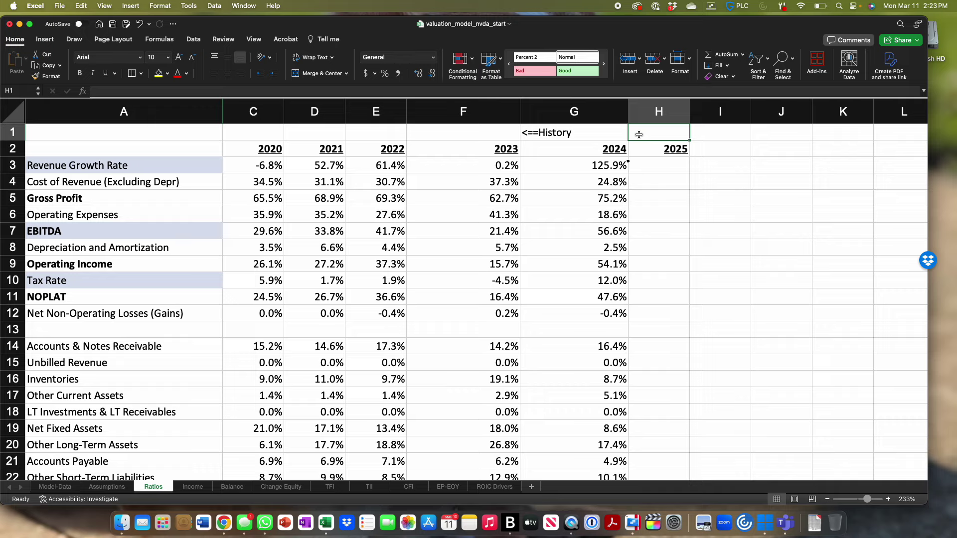
text(F)
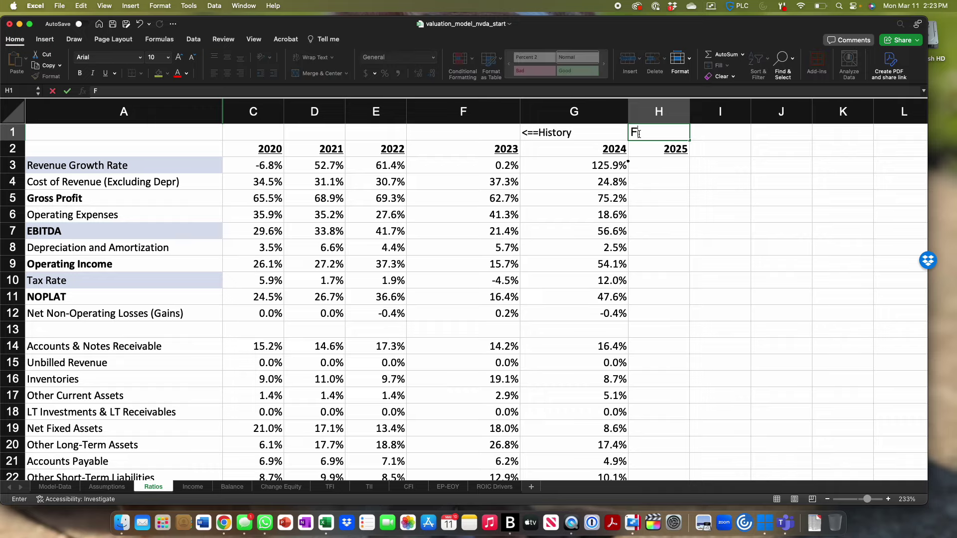
text(orecast=?)
key(BackSpace)
text(>)
key(Return)
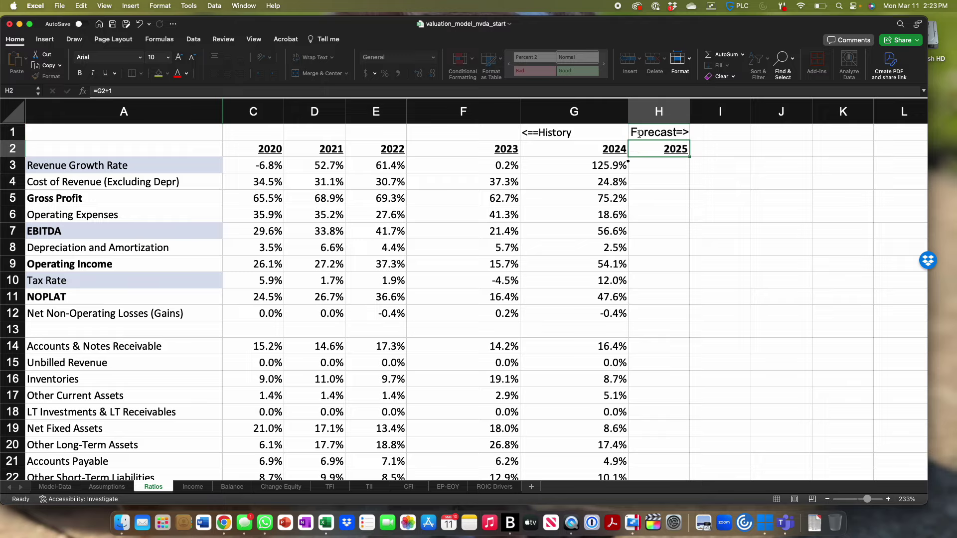
Step: Set the 2025 Revenue Growth Rate in H3 equal to the 2024 rate with =G3 and fill the cell yellow
key(Down)
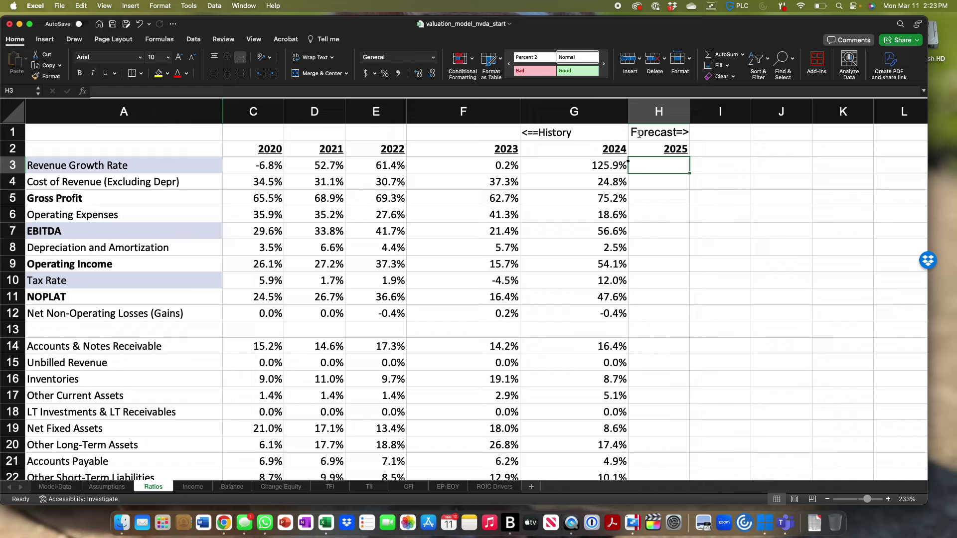
text(=)
key(Left)
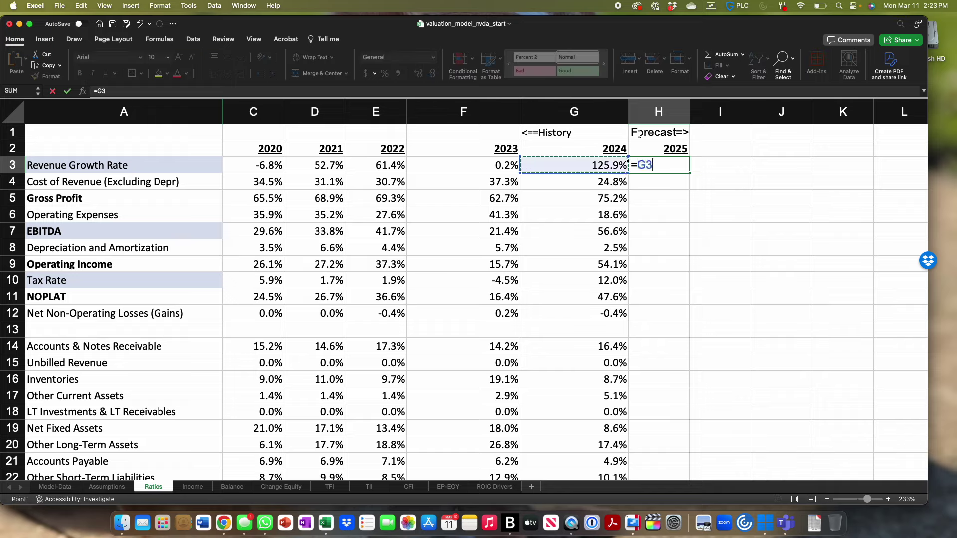
key(Return)
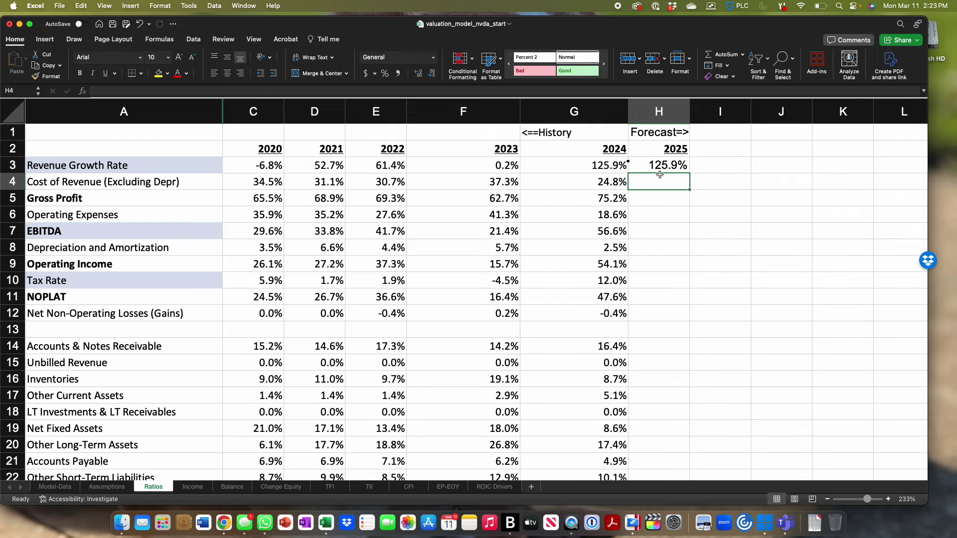
click(661, 165)
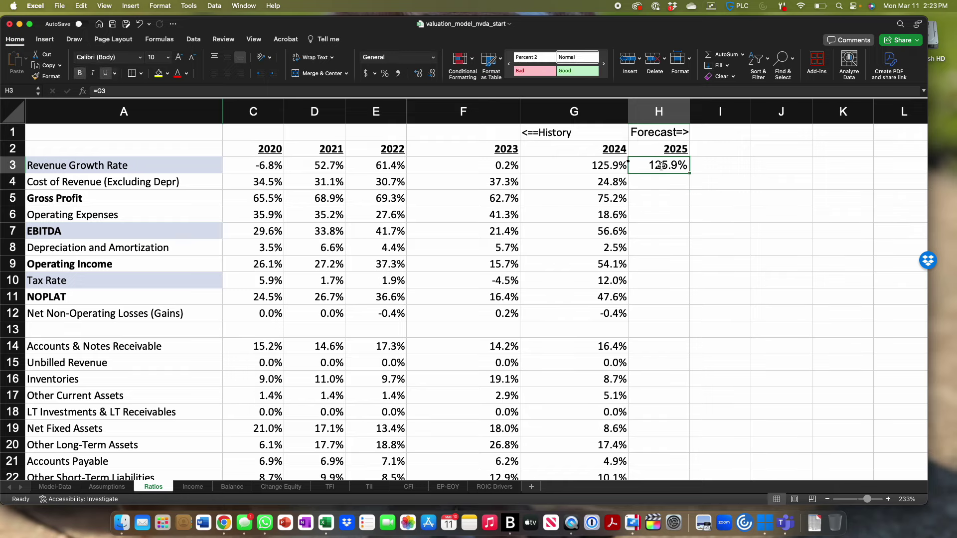
click(160, 76)
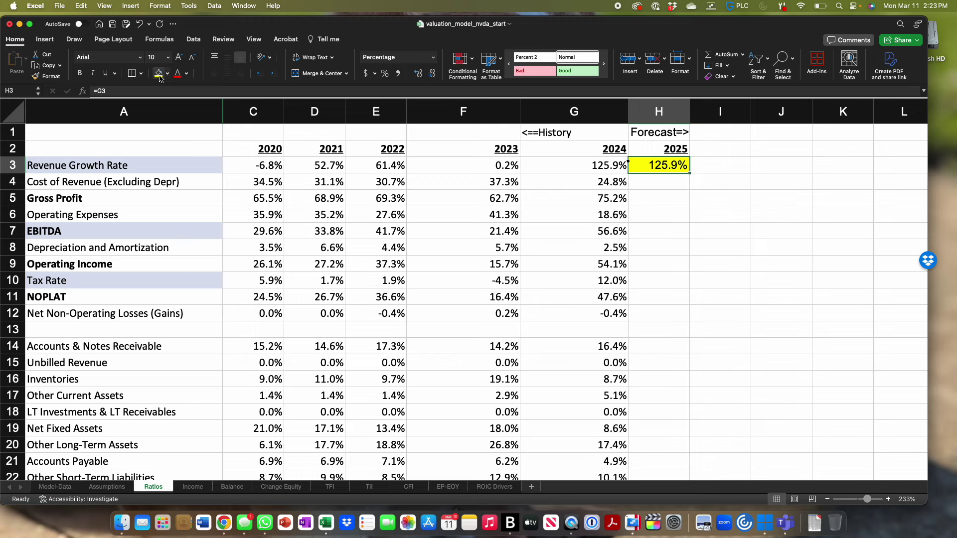
Step: On the Income sheet, enter the label Forecast=> in H1, beside the History heading
click(207, 487)
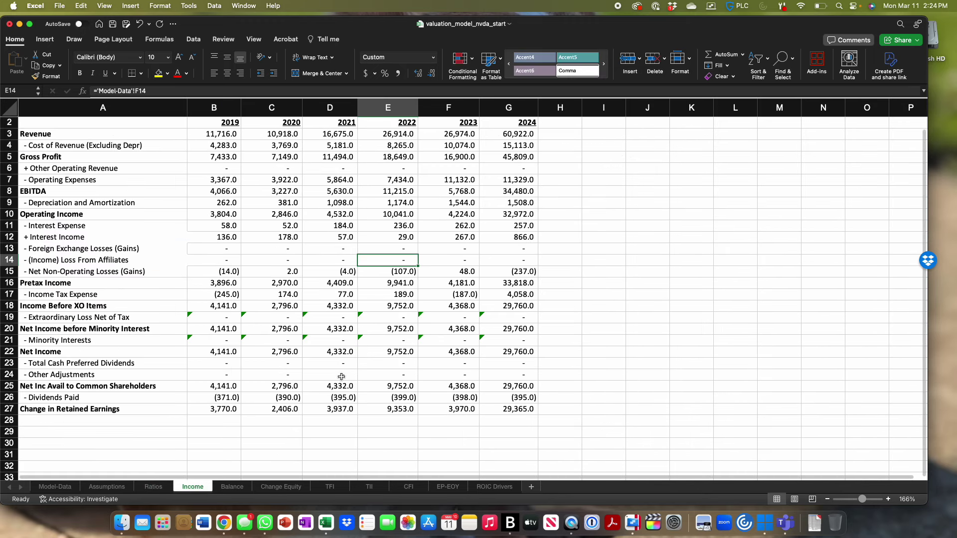
scroll(498, 225, up, 1)
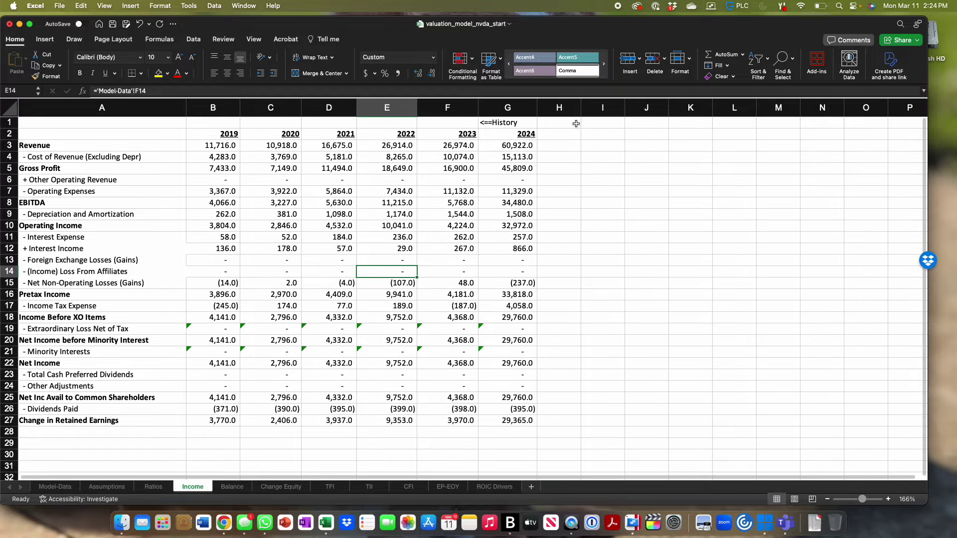
click(576, 124)
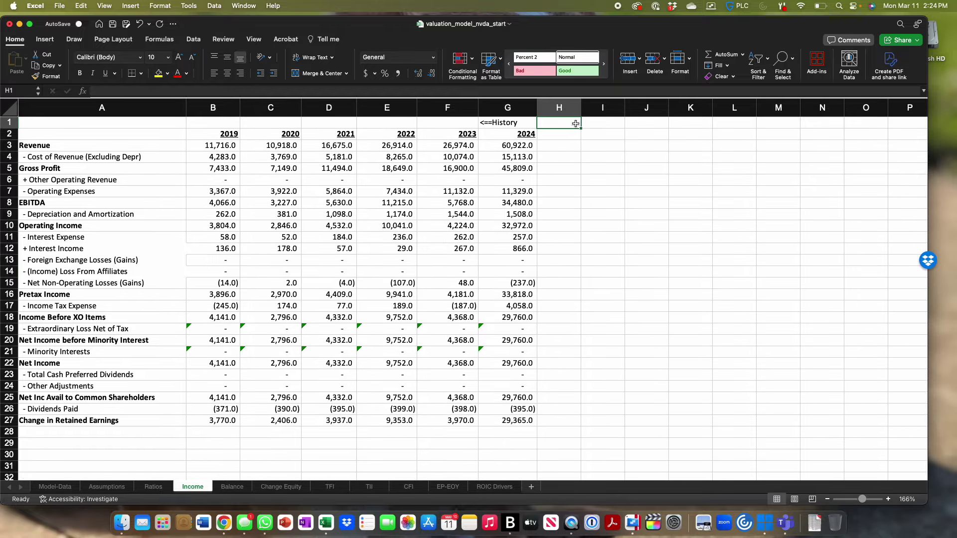
text(Forecas)
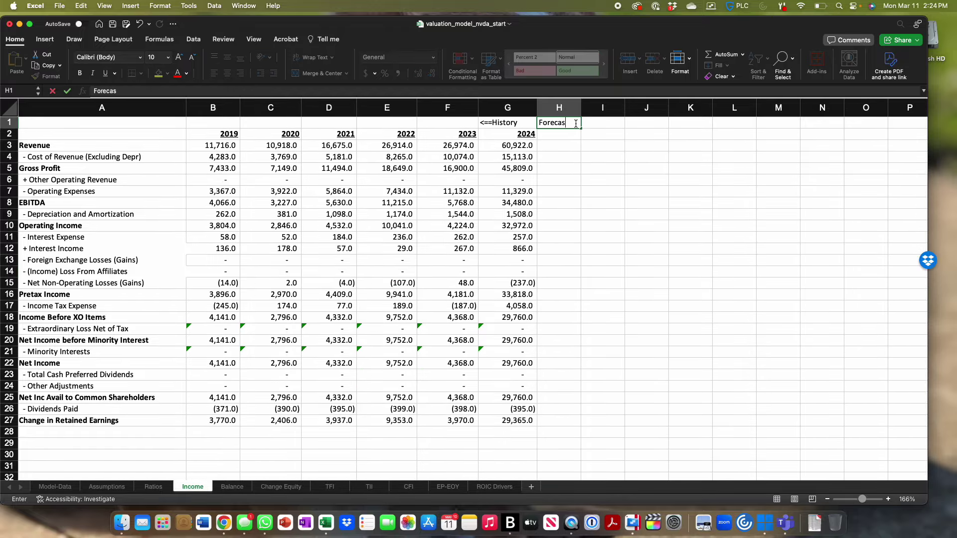
text(t=>)
key(Return)
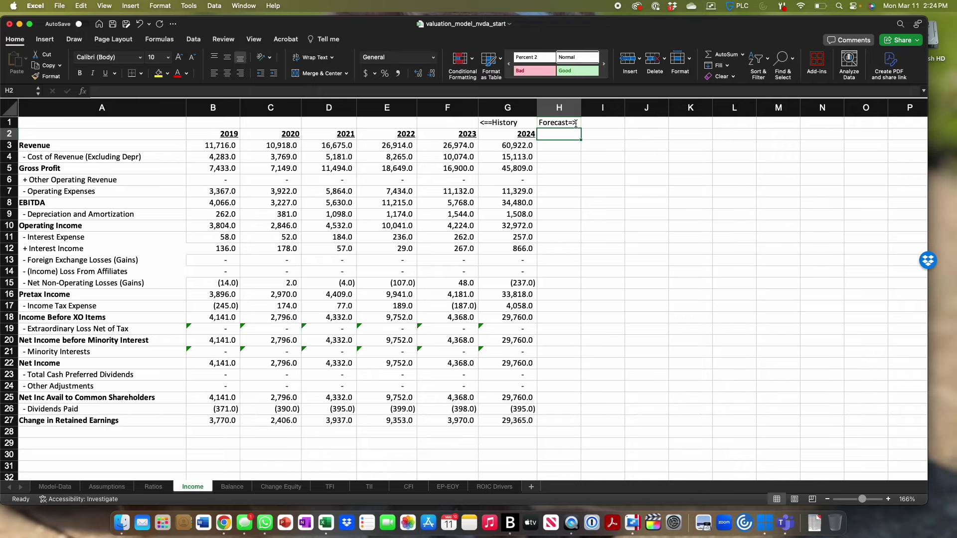
Step: Add the forecast year heading in H2 of the Income sheet with the formula =G2+1
text(=)
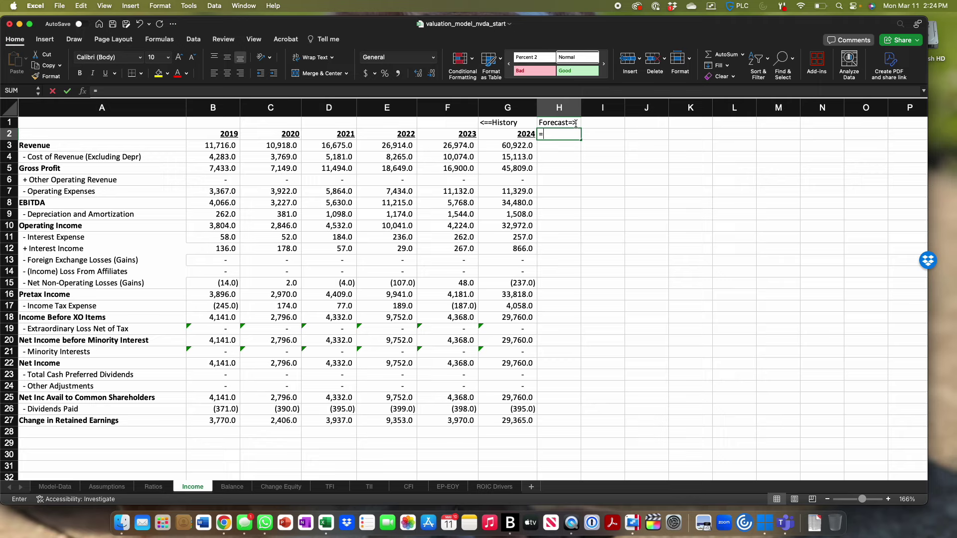
key(Left)
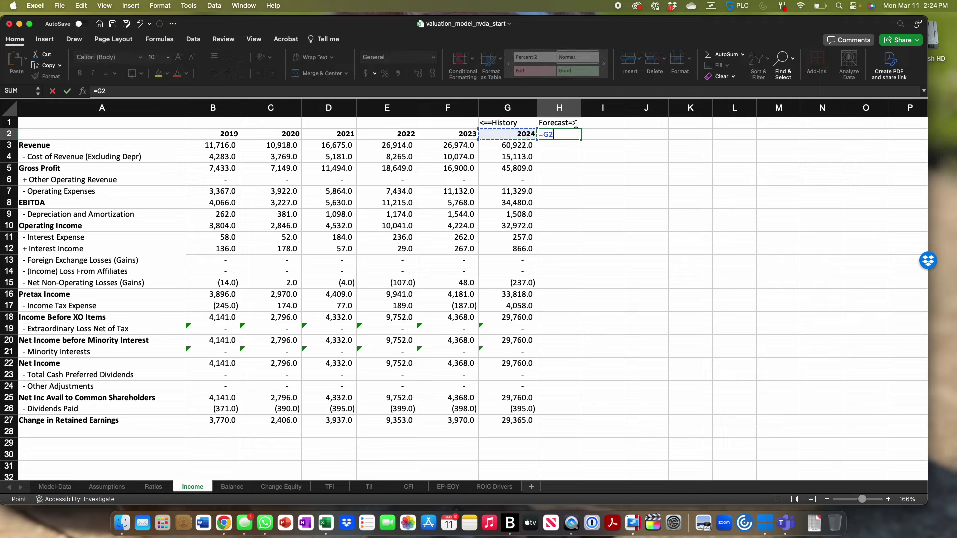
text(+)
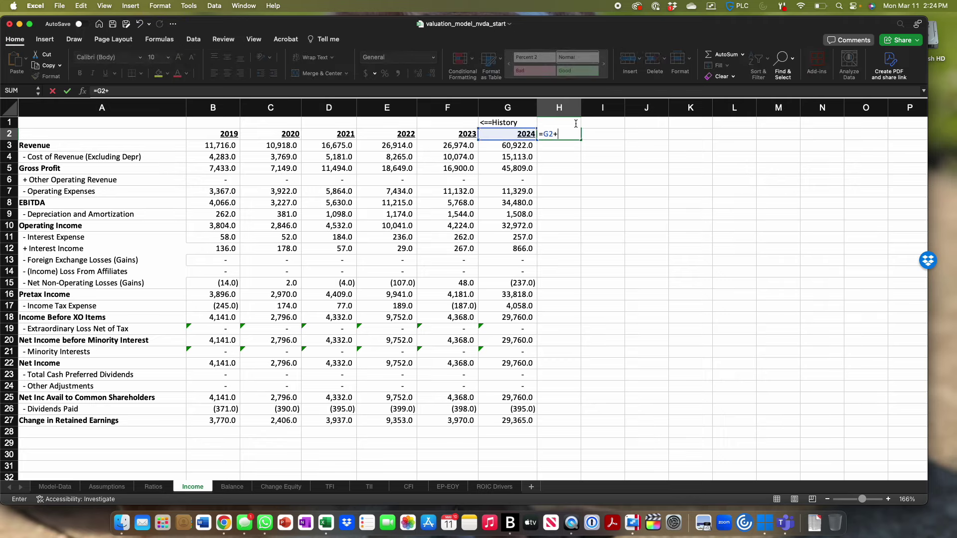
text(1)
key(Return)
text(\)
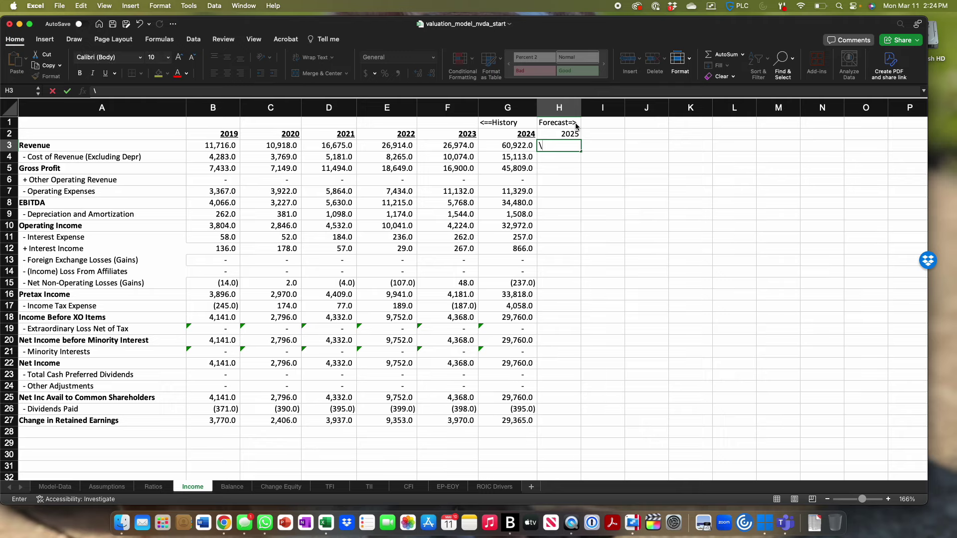
key(BackSpace)
click(597, 157)
Step: Forecast 2025 Revenue in H3 of the Income sheet with the formula =G3*(1+Ratios!H3)
click(542, 147)
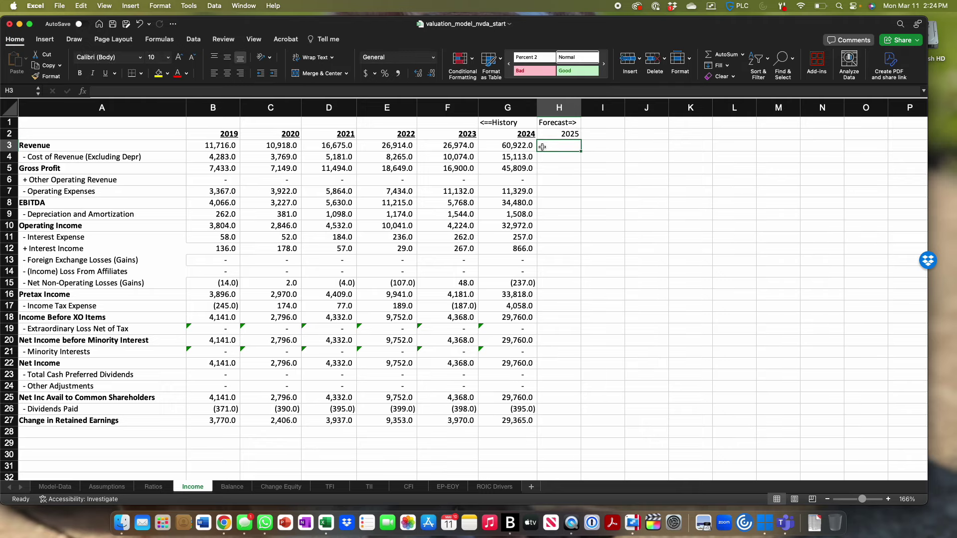
text(=)
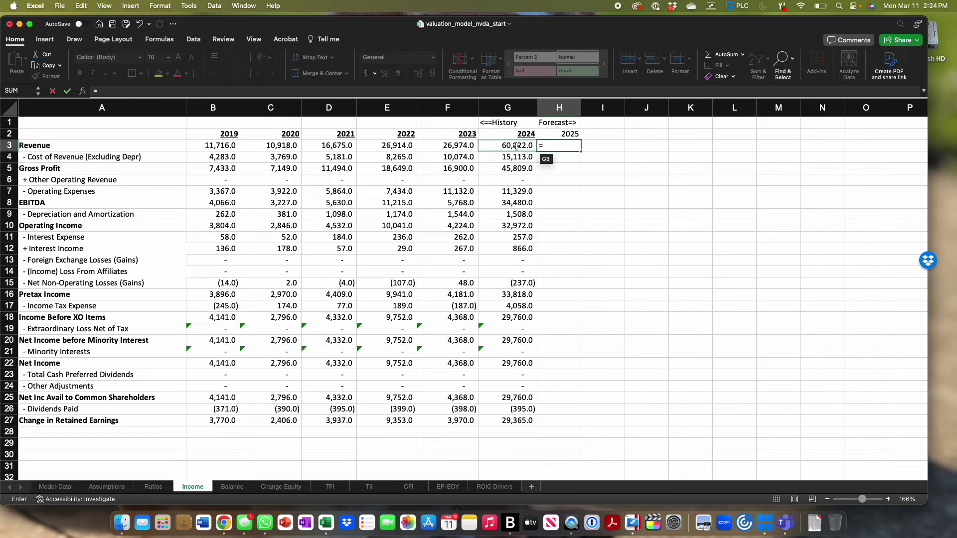
click(515, 146)
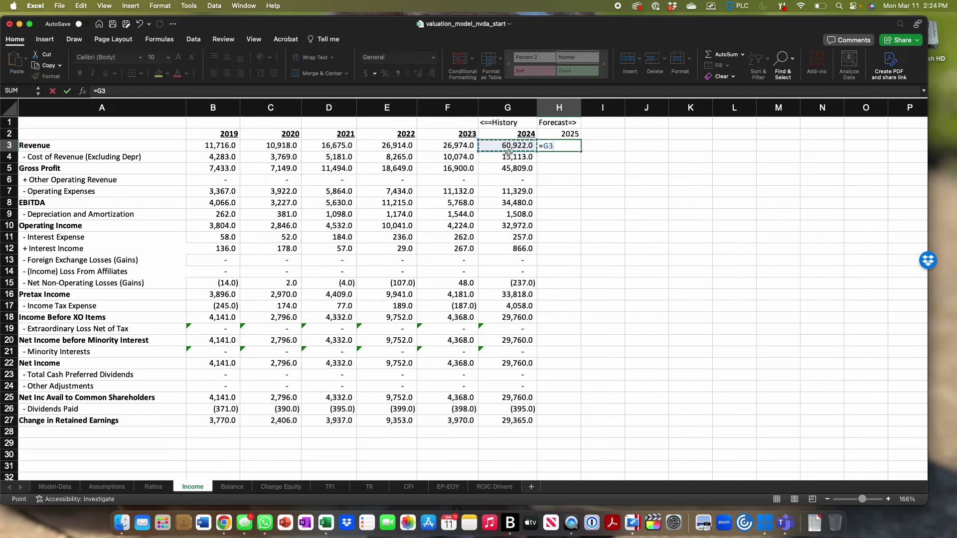
text(*()
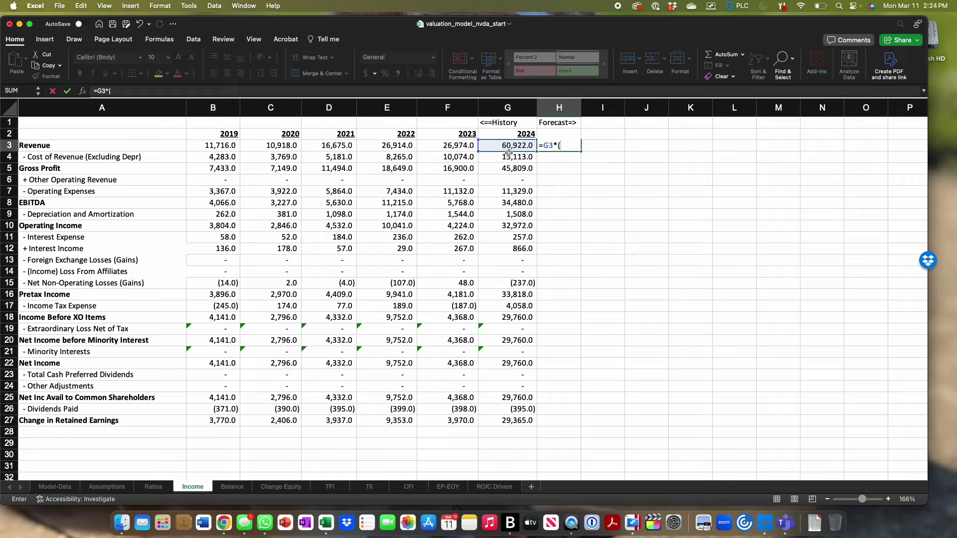
text(1+)
click(148, 488)
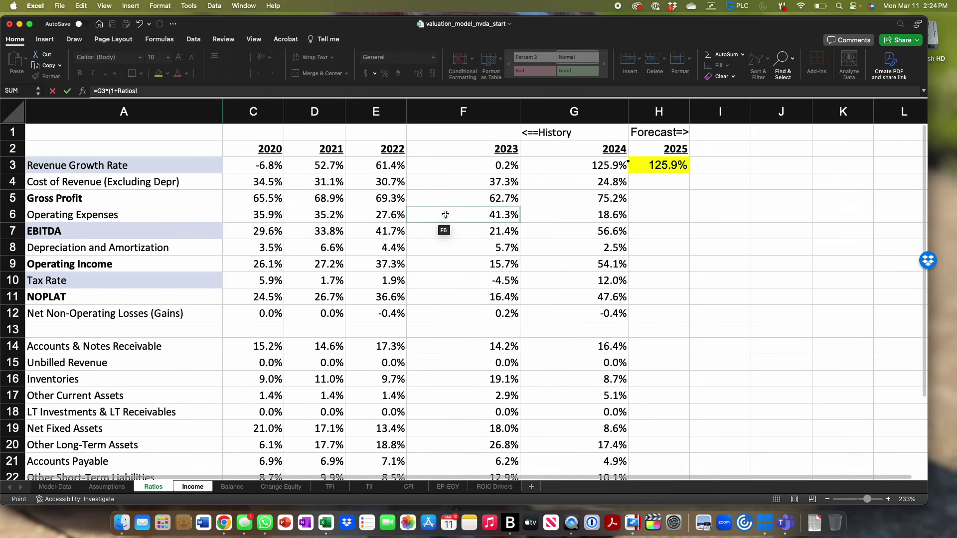
click(652, 167)
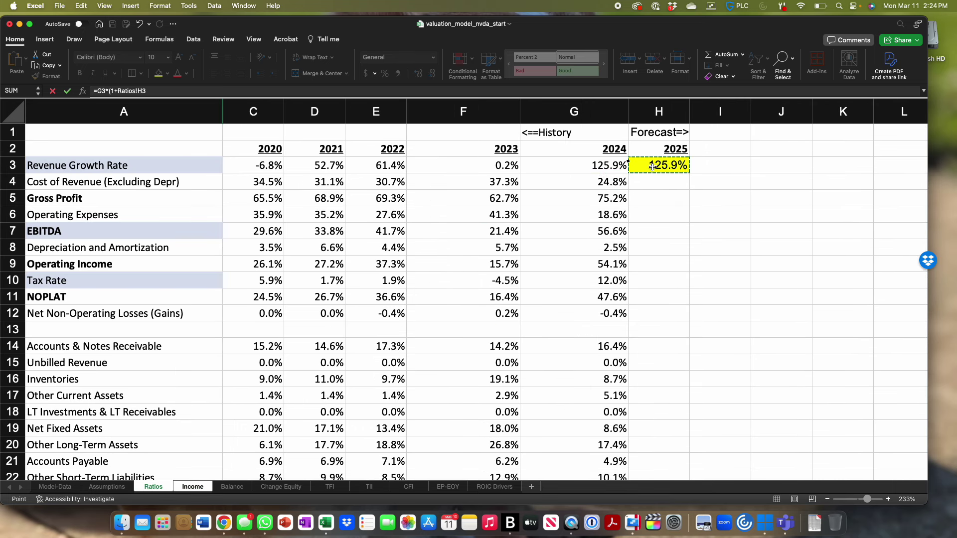
text())
key(Return)
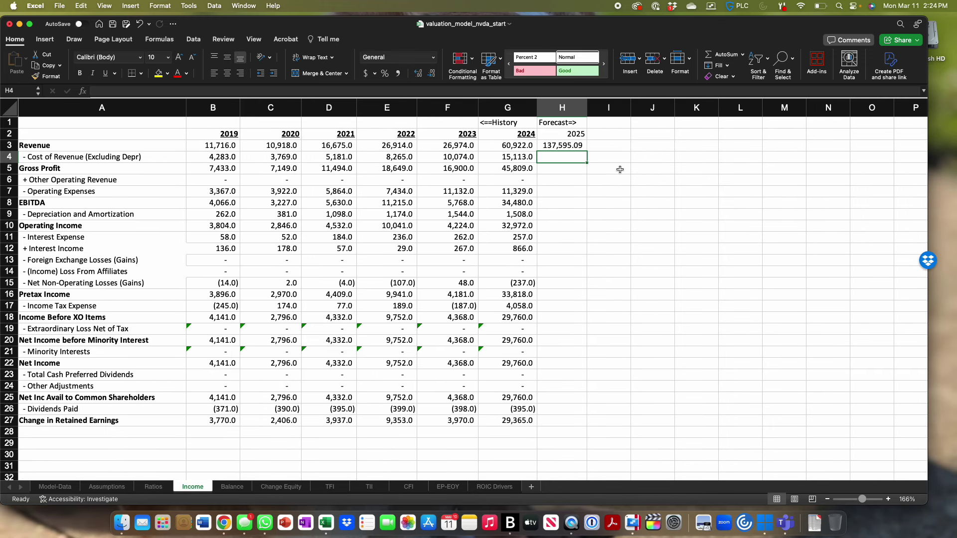
Step: Format the 2025 forecast cells H3:H27 on the Income sheet as comma-separated numbers with one decimal place
click(573, 149)
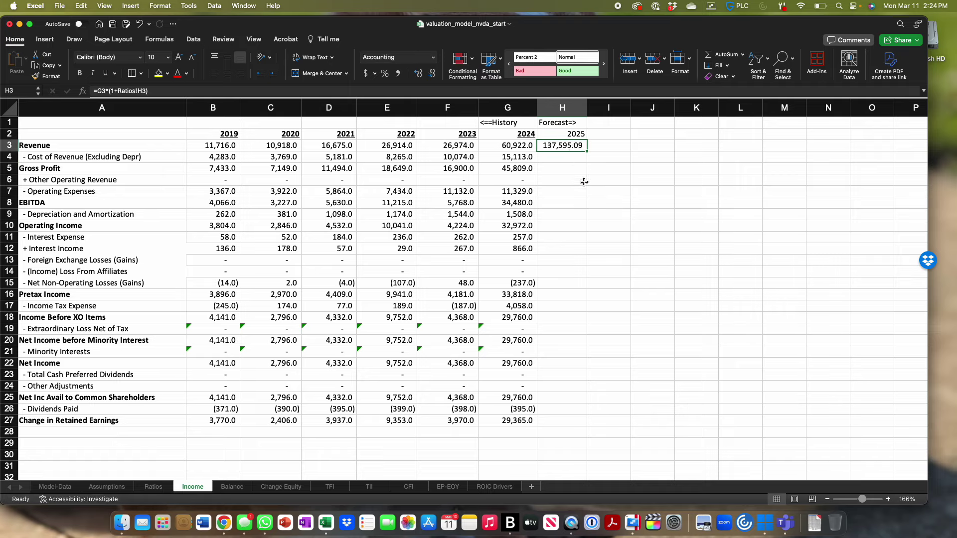
shift+click(553, 423)
click(679, 228)
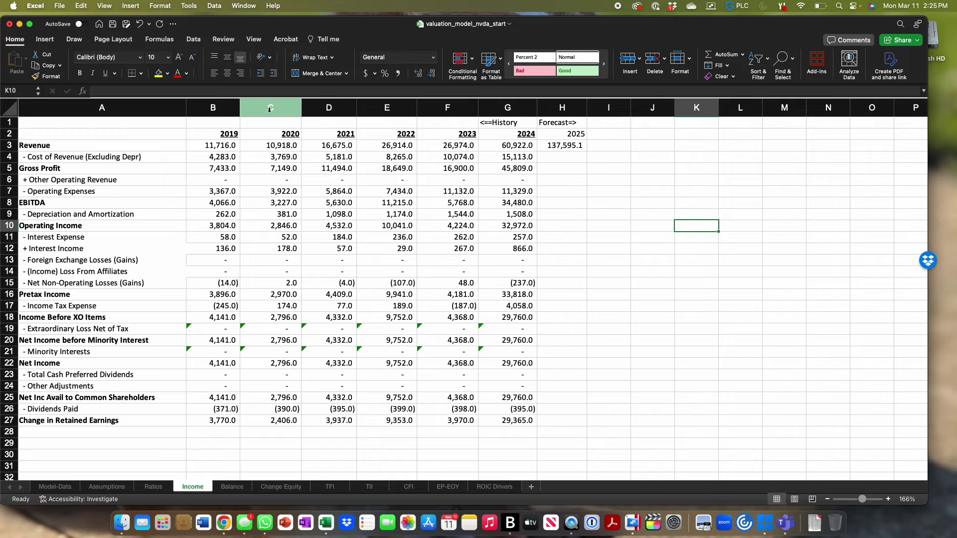
Step: Hide the 2019 to 2022 columns (B:E) on the Income sheet and enlarge the view for readability
click(230, 113)
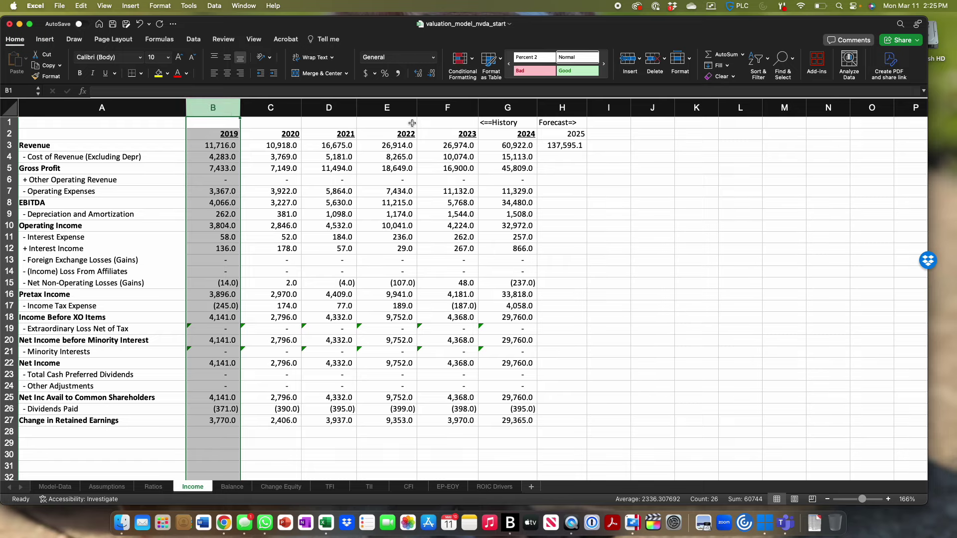
shift+click(400, 110)
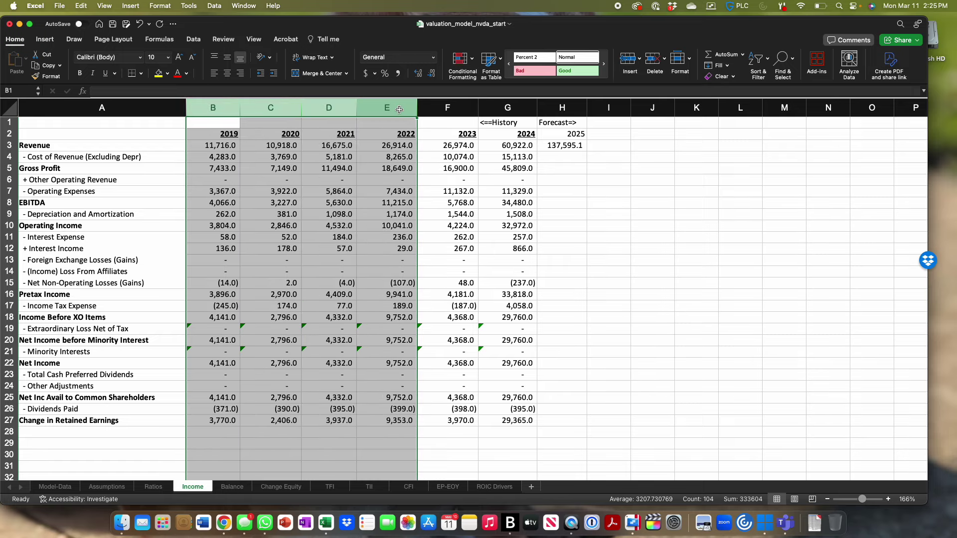
right_click(399, 109)
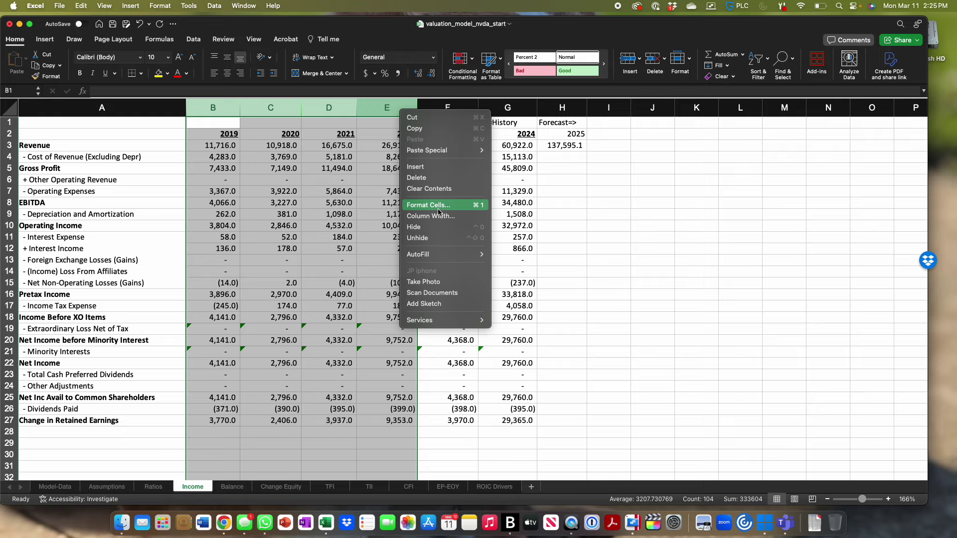
click(429, 228)
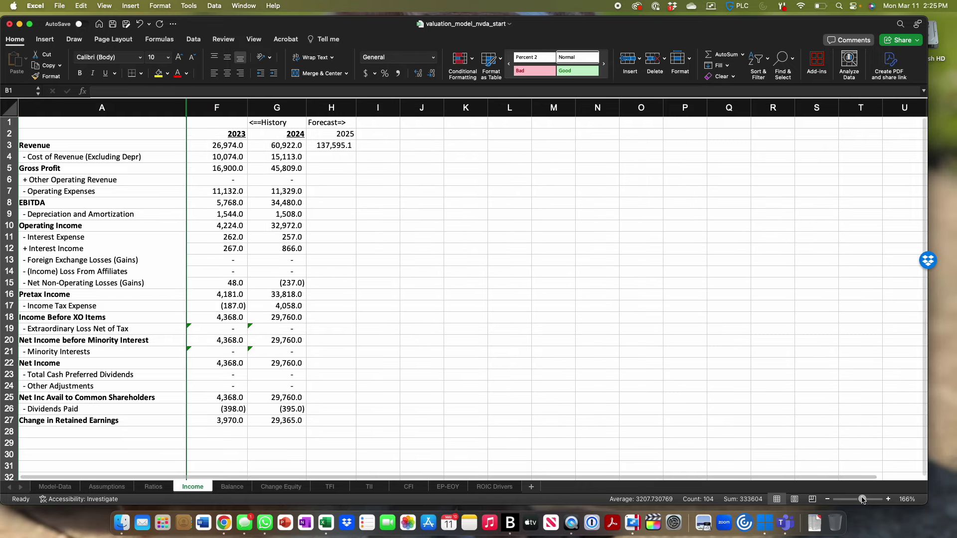
drag(861, 498, 871, 500)
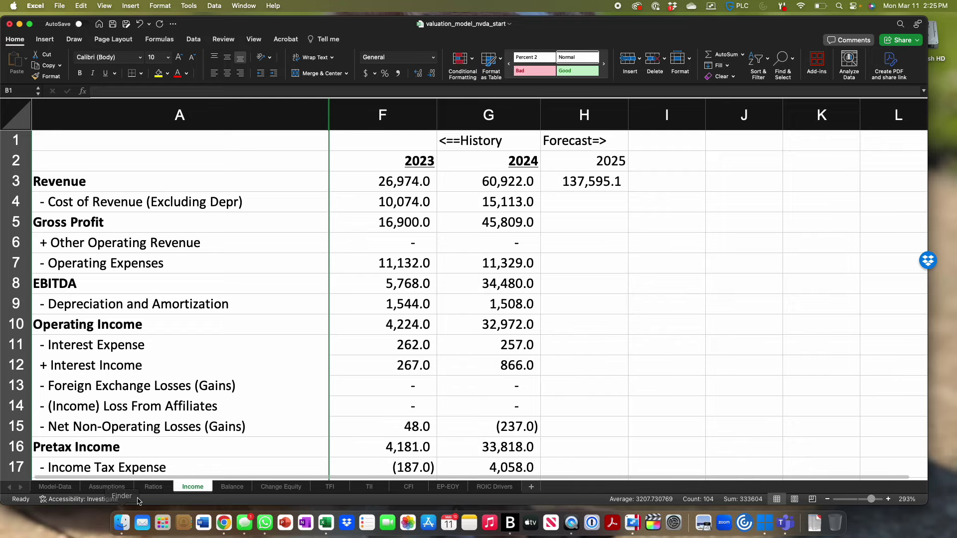
Step: Try entering 43,2% as the 2025 Revenue Growth Rate in H3 of the Ratios sheet and check the Income sheet's 2025 Revenue
click(154, 488)
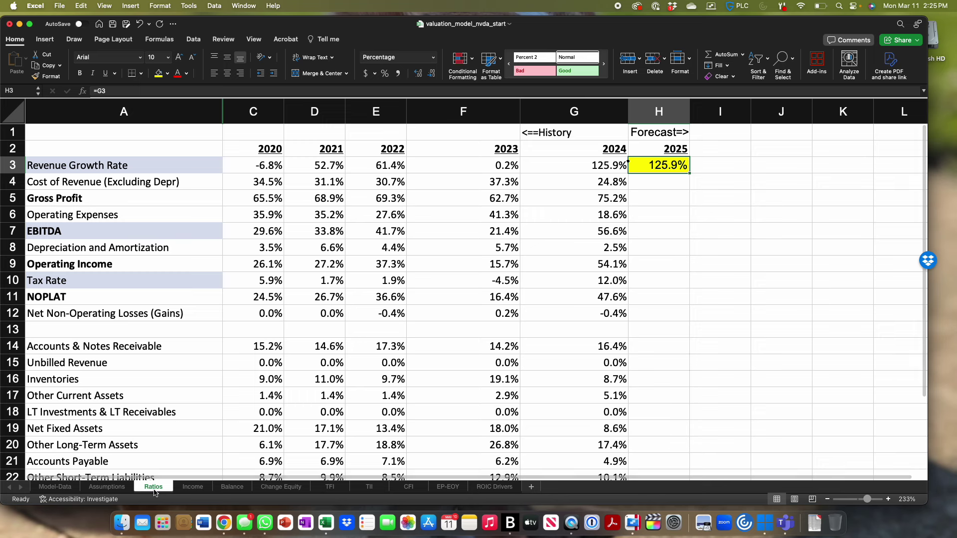
click(189, 490)
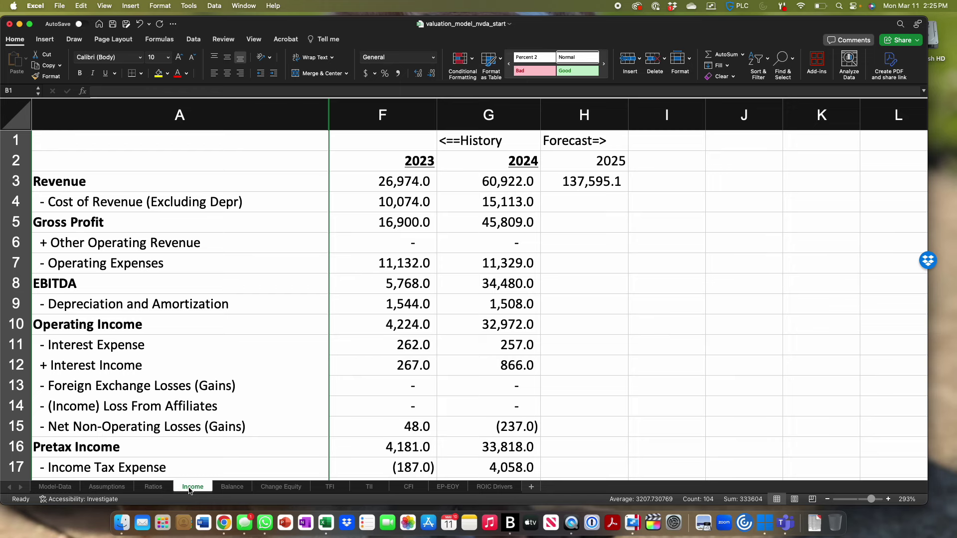
click(152, 487)
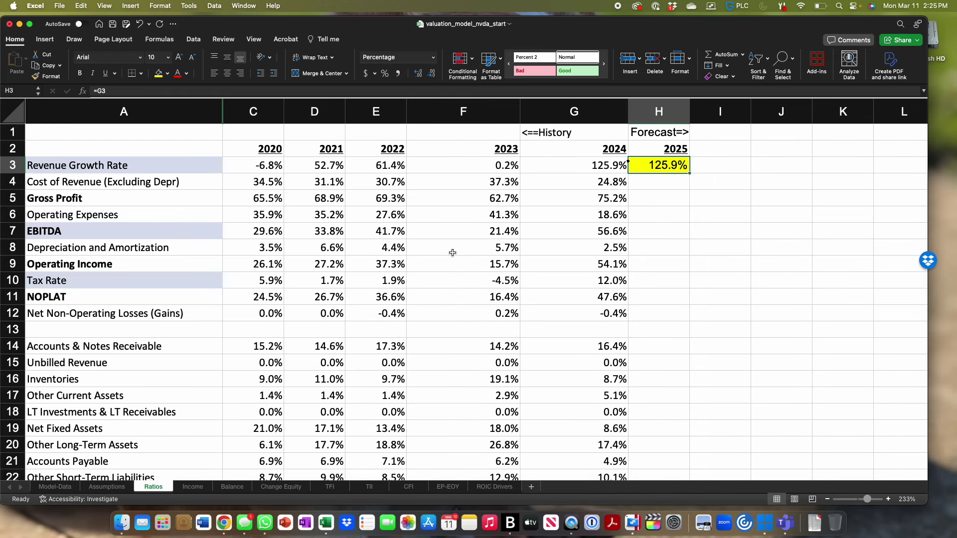
text(43,)
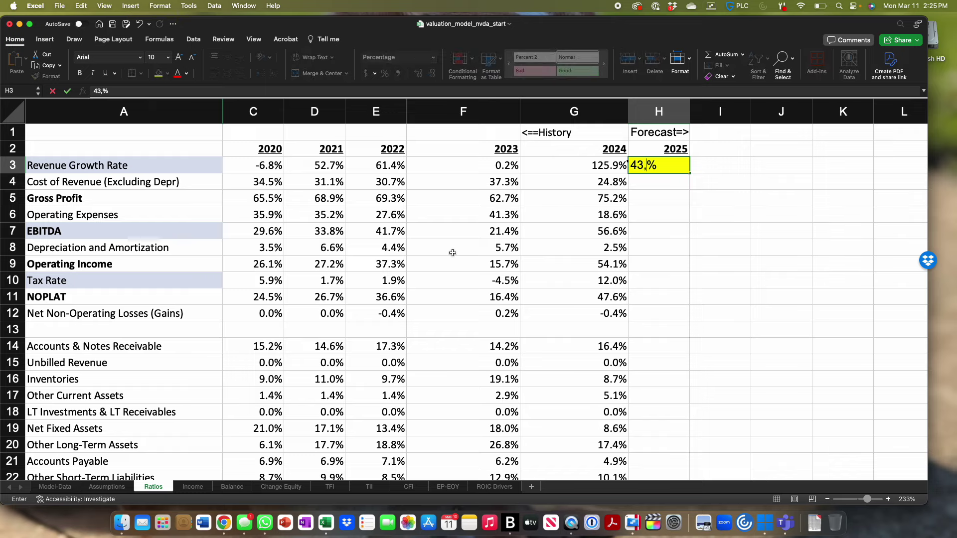
text(2)
key(Return)
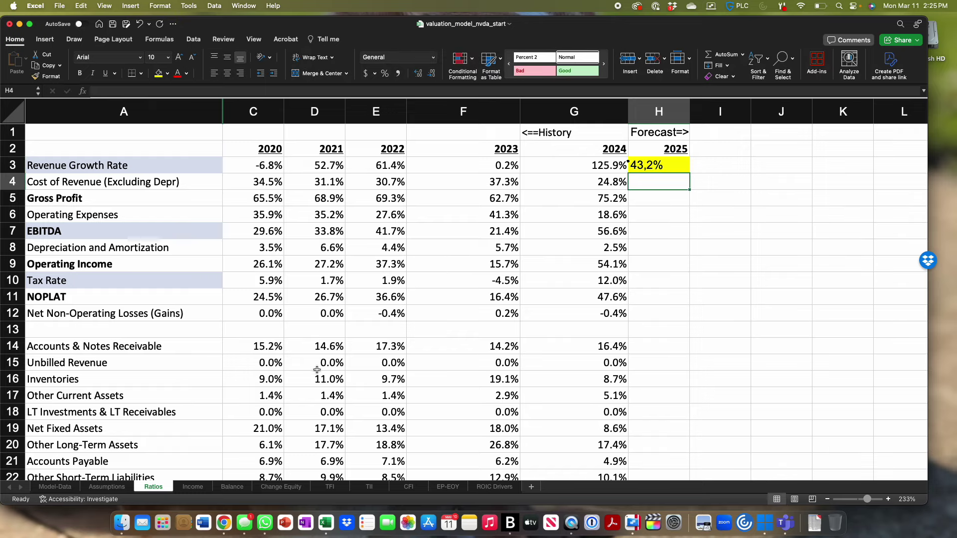
click(192, 488)
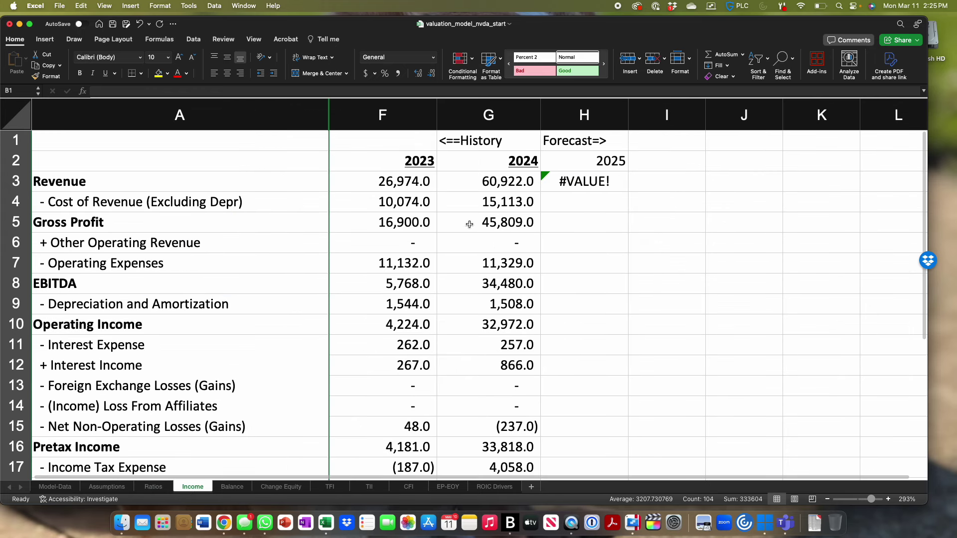
click(153, 487)
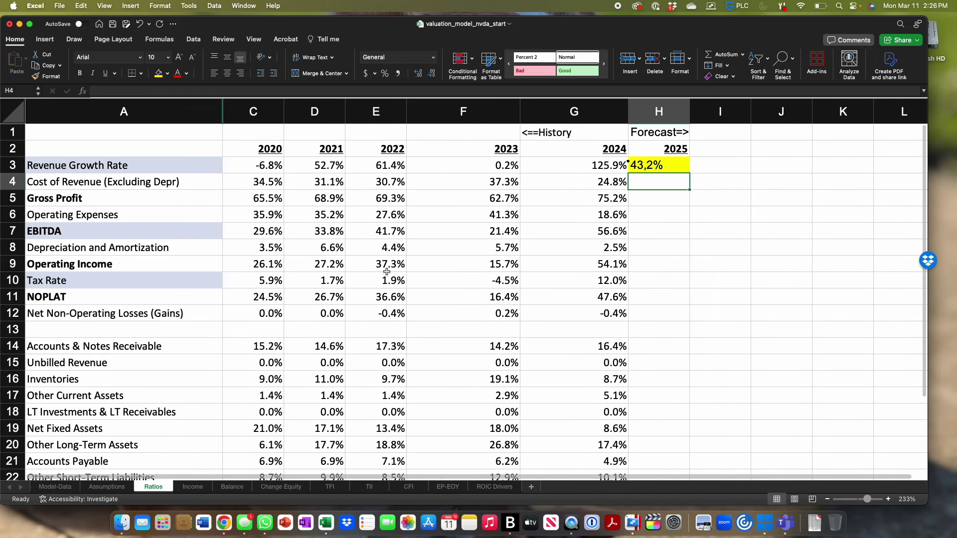
Step: Set the 2025 Revenue Growth Rate in Ratios H3 to 43.2% and review the 2025 Revenue on the Income sheet
double_click(649, 164)
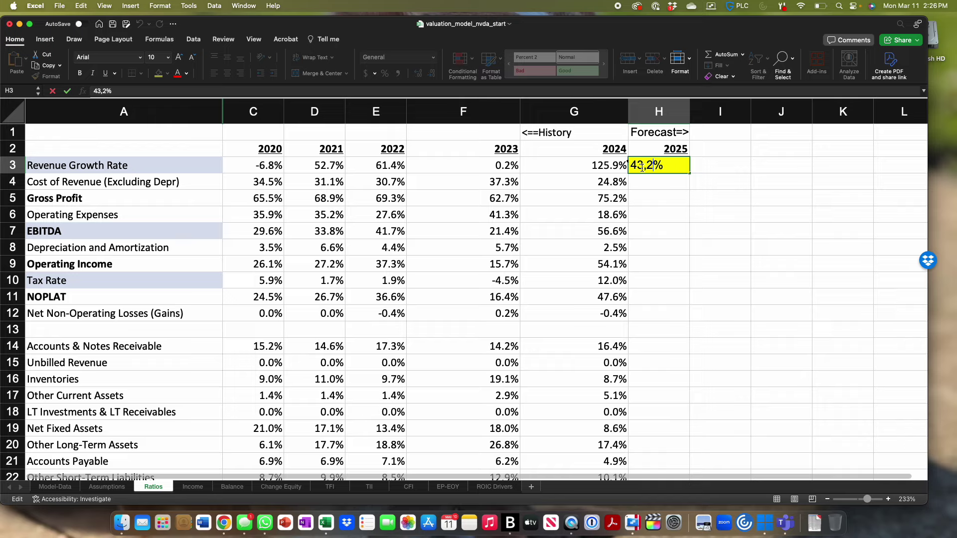
key(BackSpace)
text(.)
key(Return)
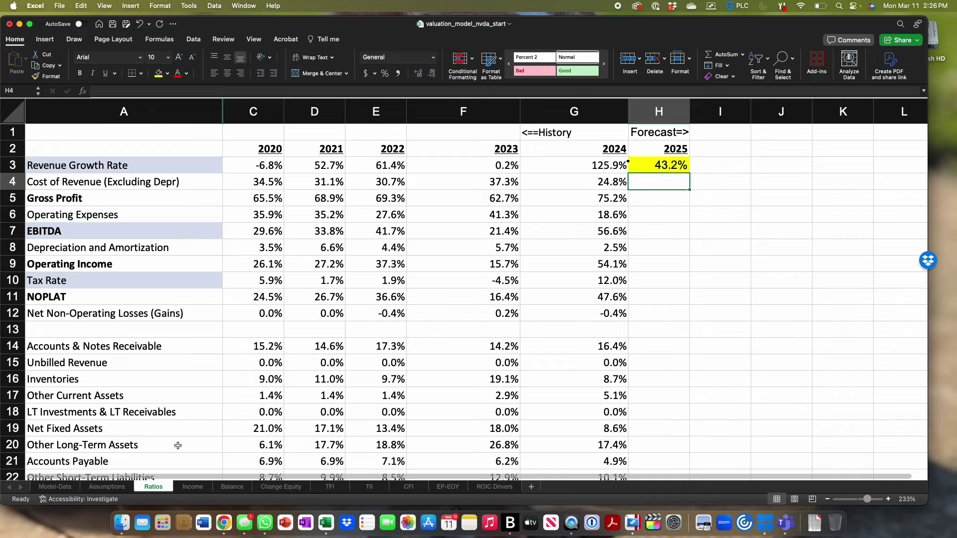
click(203, 490)
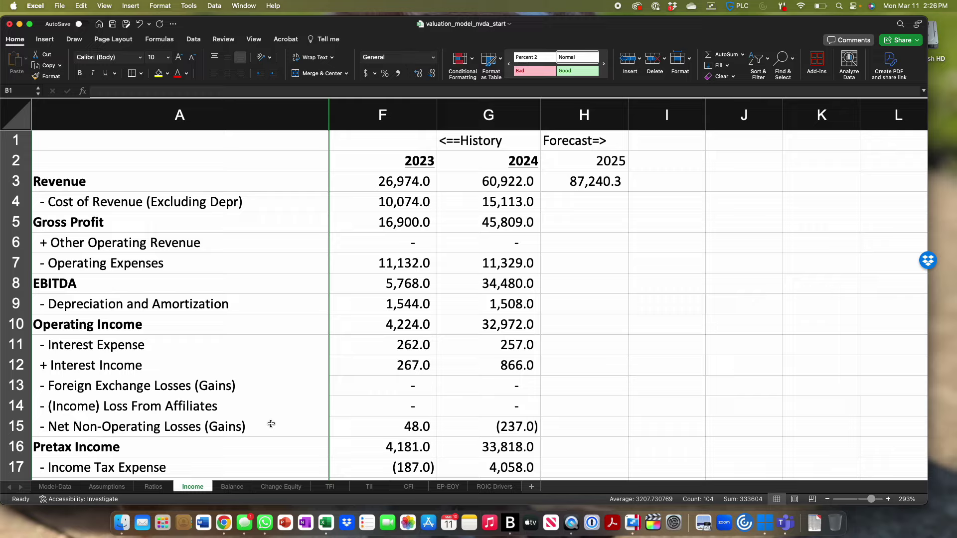
Step: Undo the two manual growth rate entries in Ratios H3 and return to the Income sheet
click(140, 24)
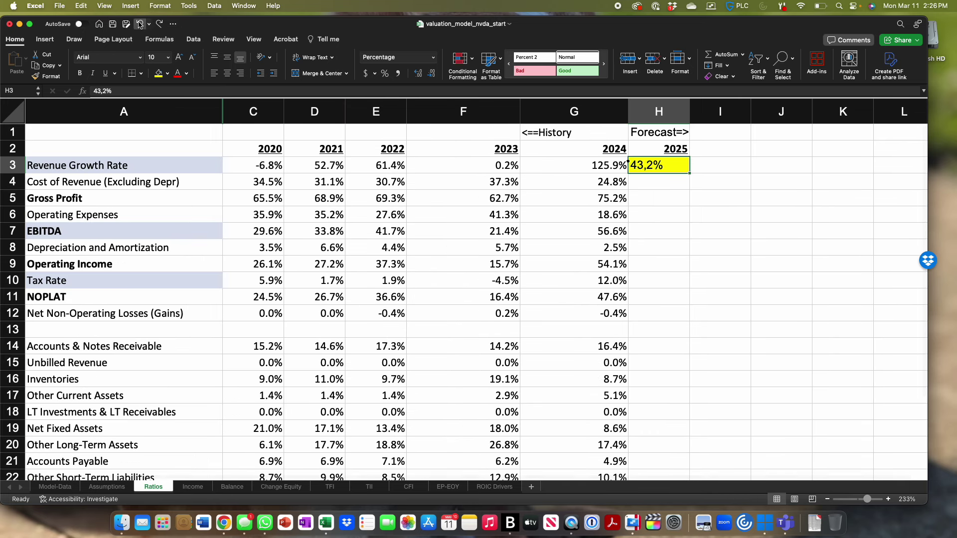
click(140, 24)
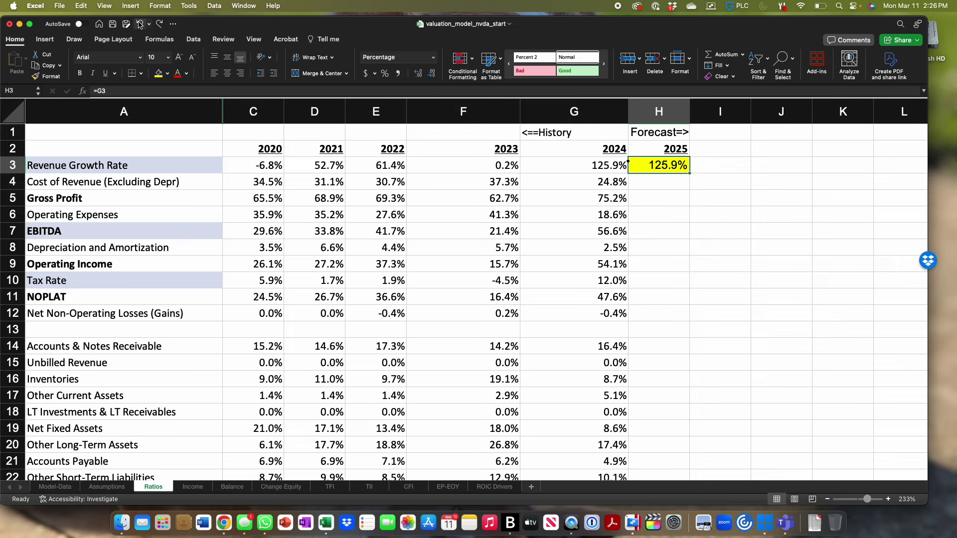
click(192, 487)
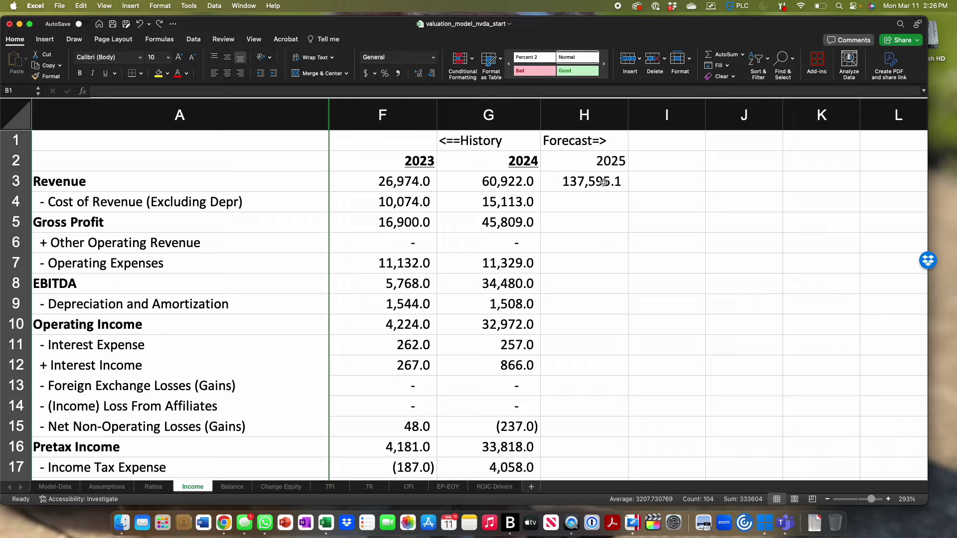
click(582, 284)
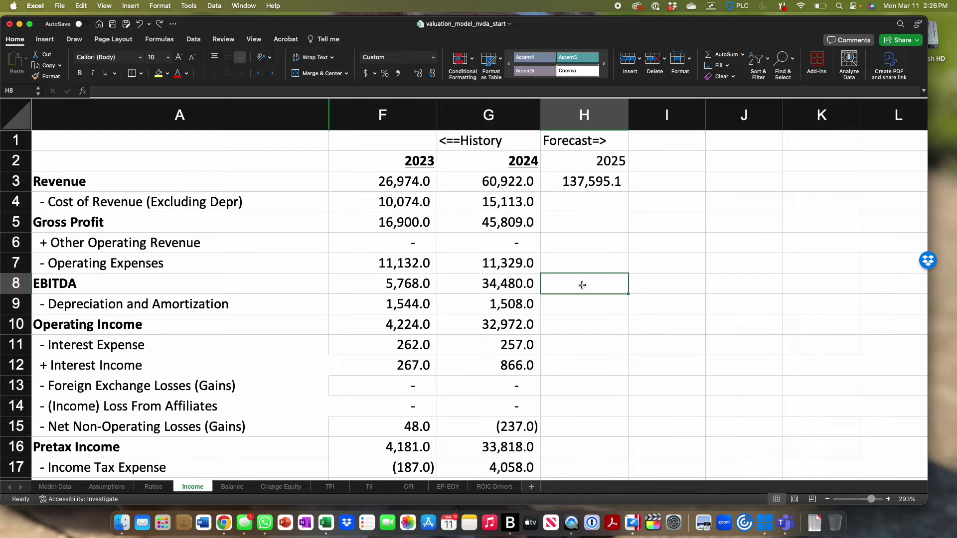
text(=)
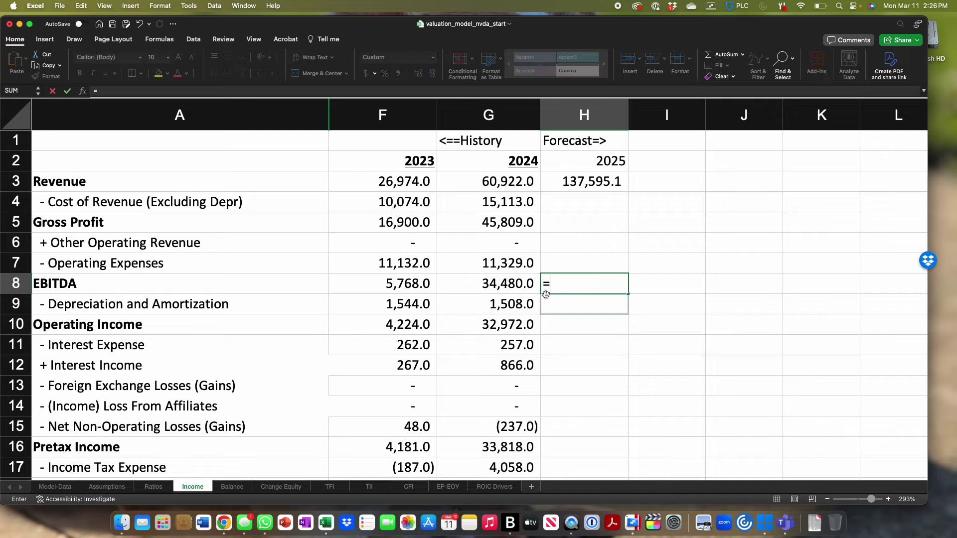
click(143, 486)
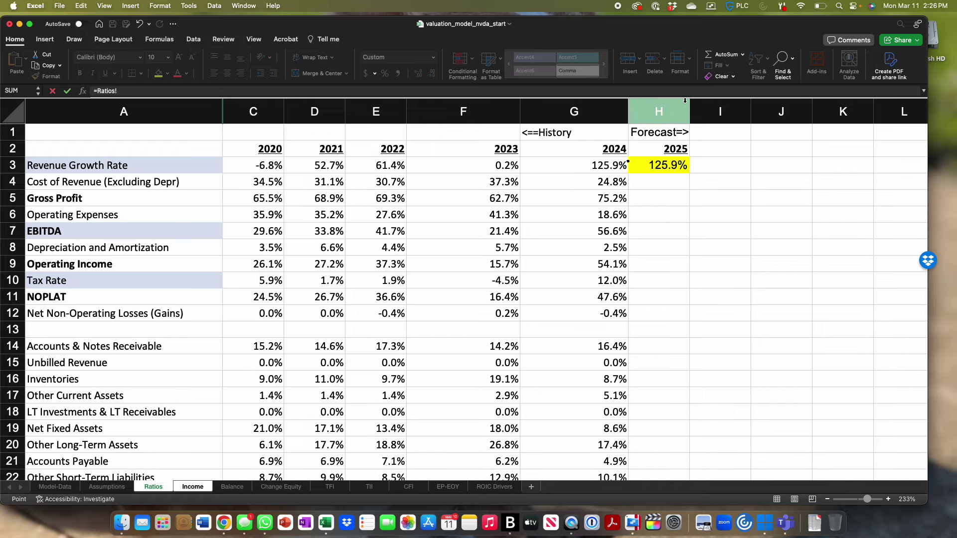
key(Escape)
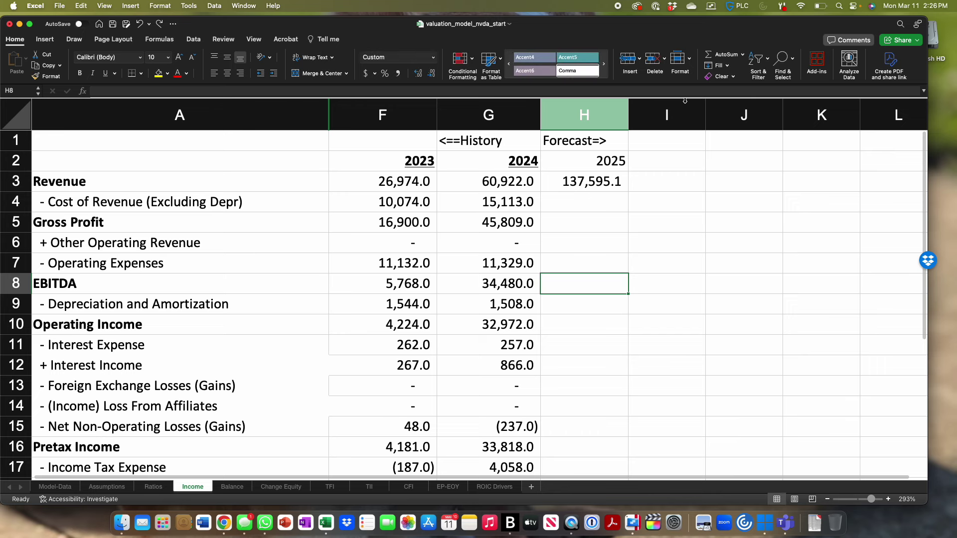
Step: On the Ratios sheet, set the 2025 EBITDA ratio in H7 equal to 2024 with =G7 and fill the cell yellow
click(154, 486)
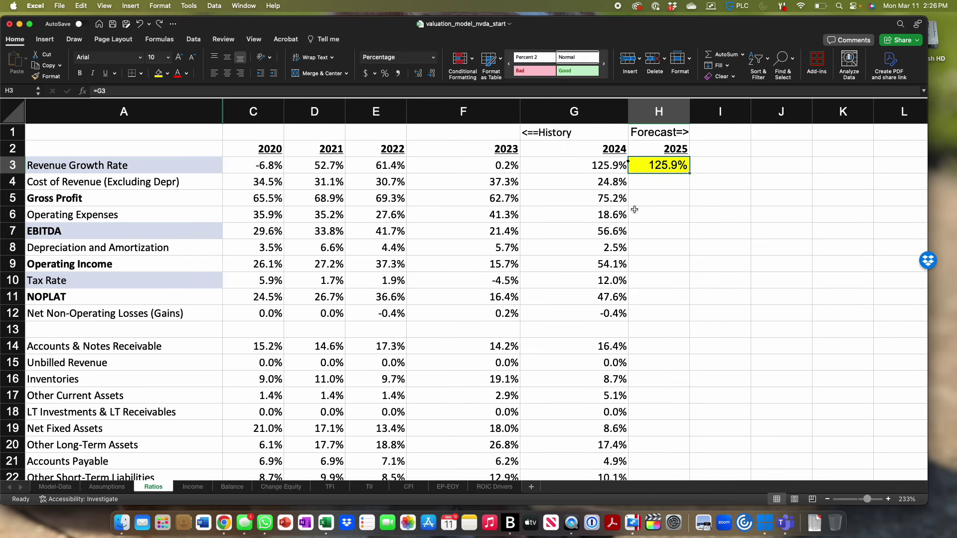
click(641, 230)
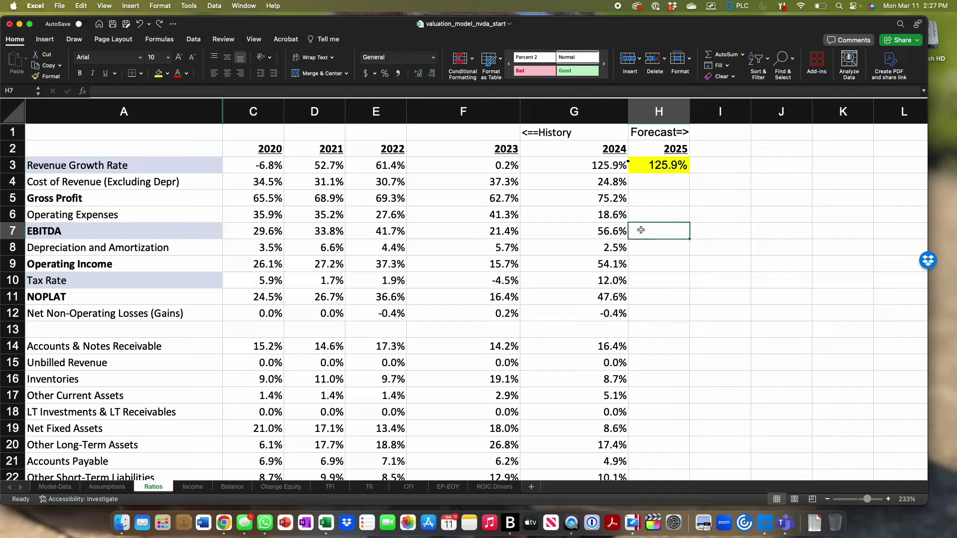
text(=)
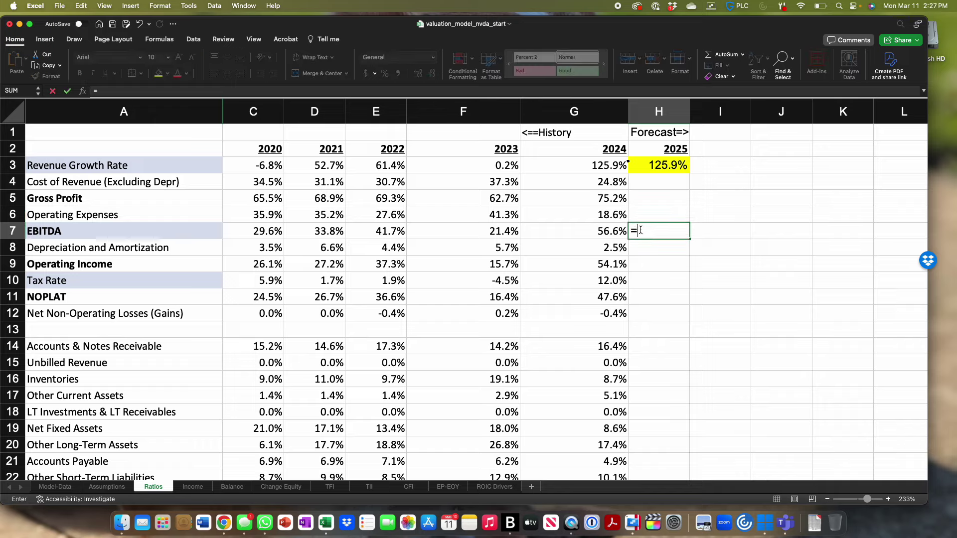
key(Left)
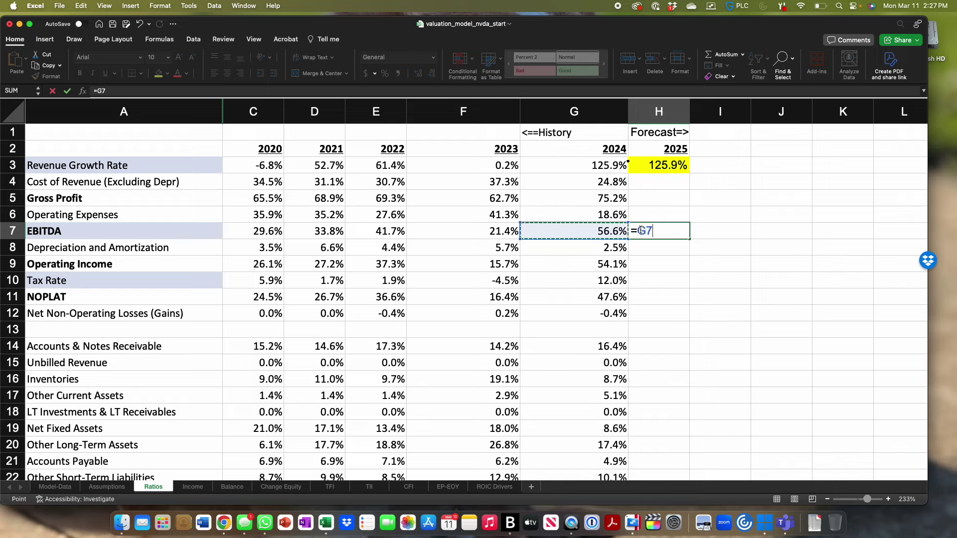
key(Return)
click(648, 231)
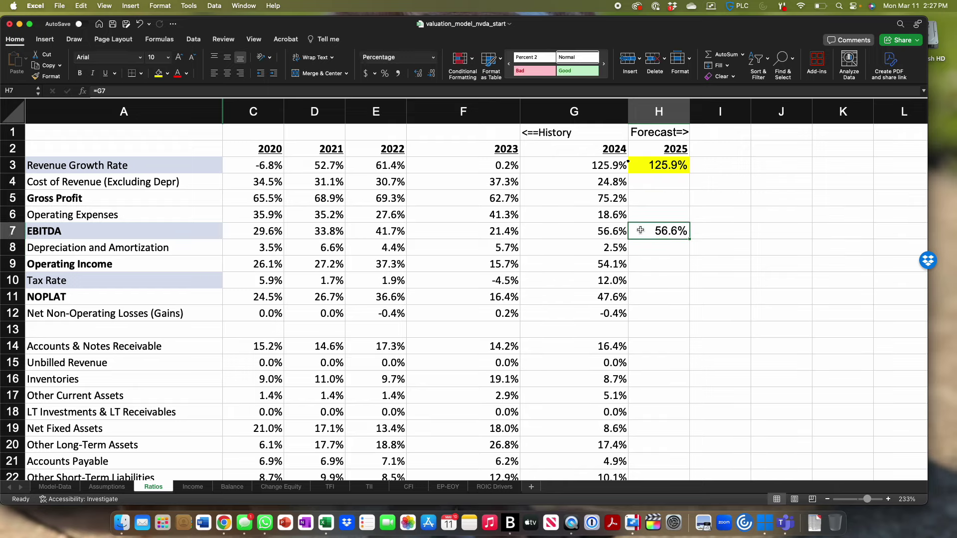
click(161, 76)
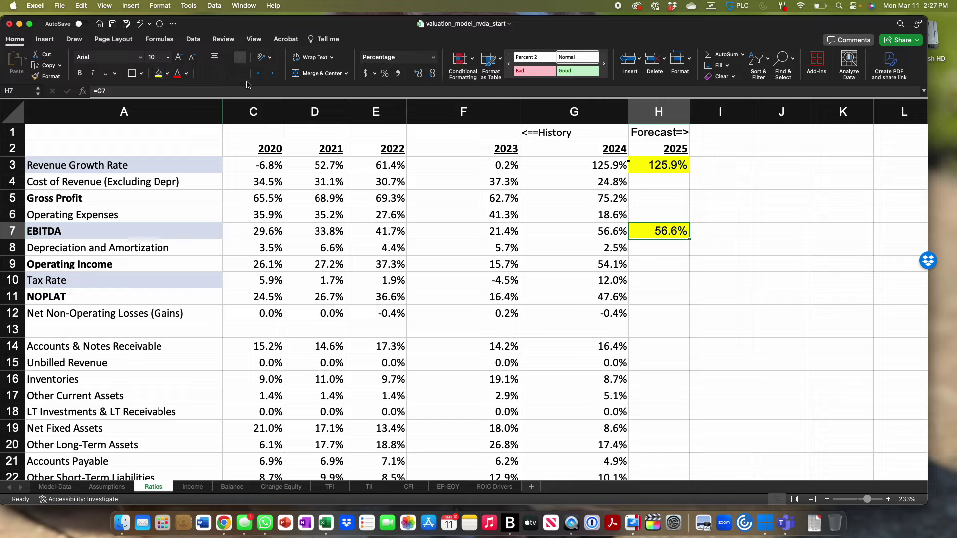
Step: Set the 2025 Depreciation and Amortization ratio in H8 equal to 2024 with =G8 and fill the cell yellow
click(667, 249)
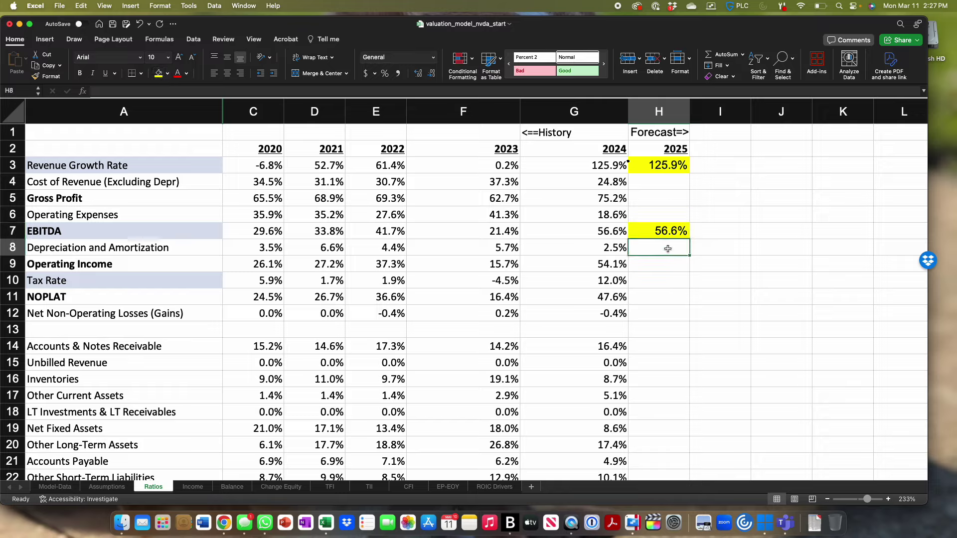
text(=)
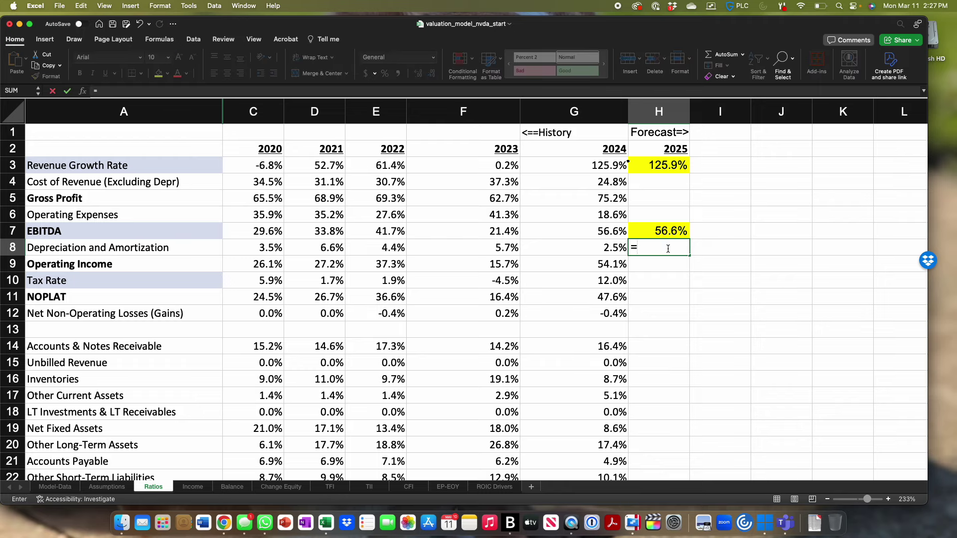
key(Left)
key(Return)
click(668, 248)
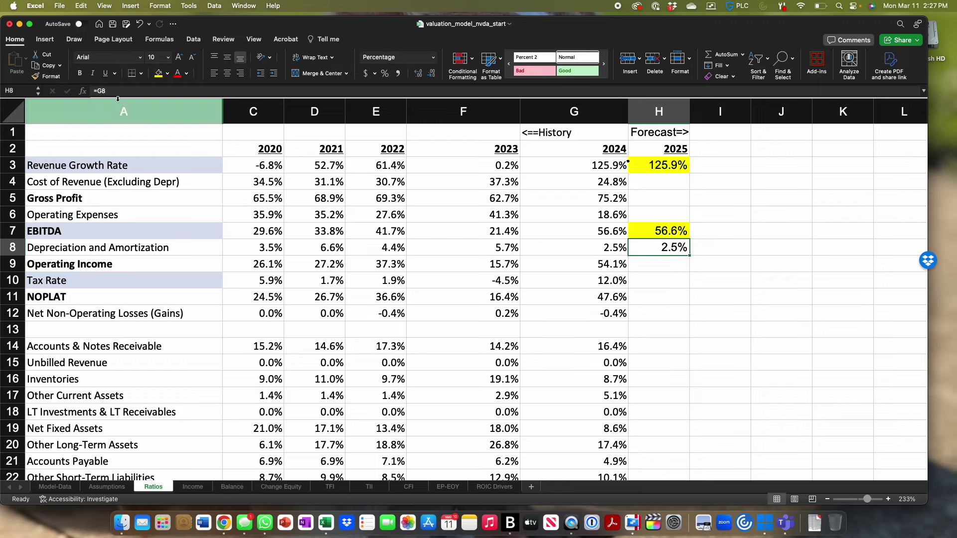
click(159, 73)
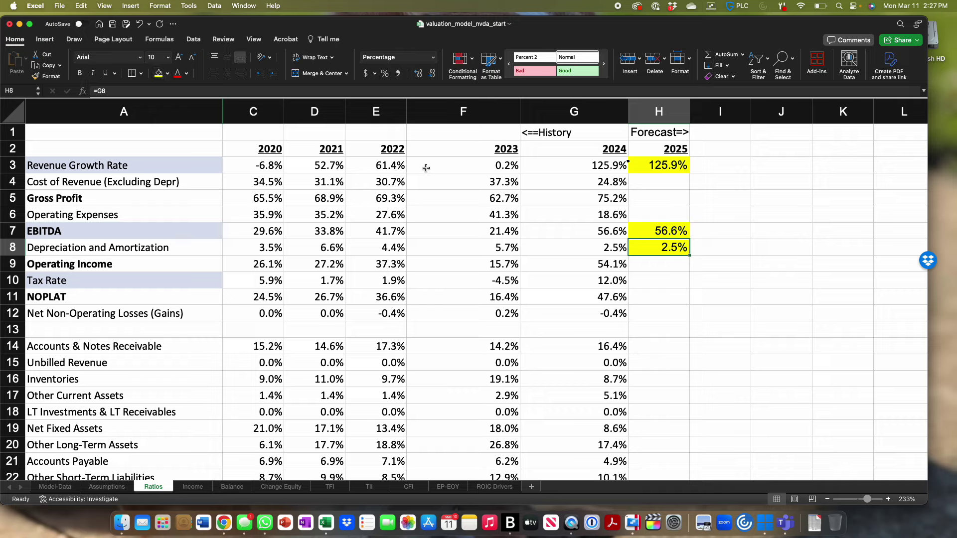
Step: Calculate the 2025 Operating Income ratio in H9 as EBITDA minus Depreciation and Amortization with =H7-H8
click(640, 264)
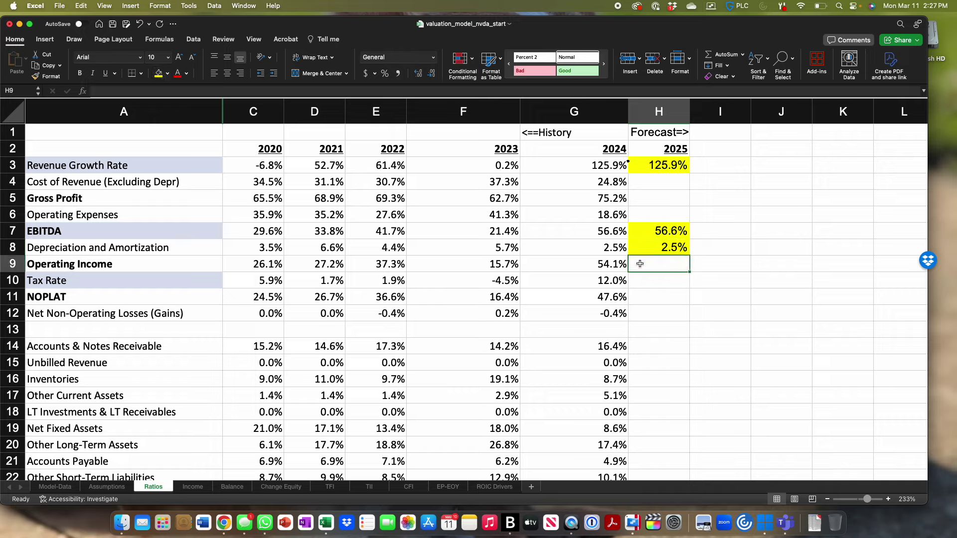
text(=)
key(Up)
key(Up)
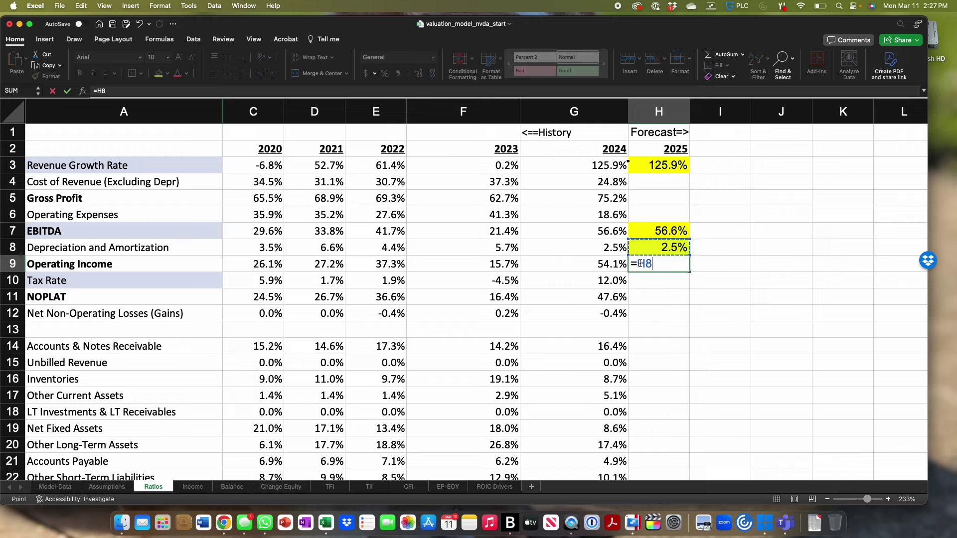
text(-)
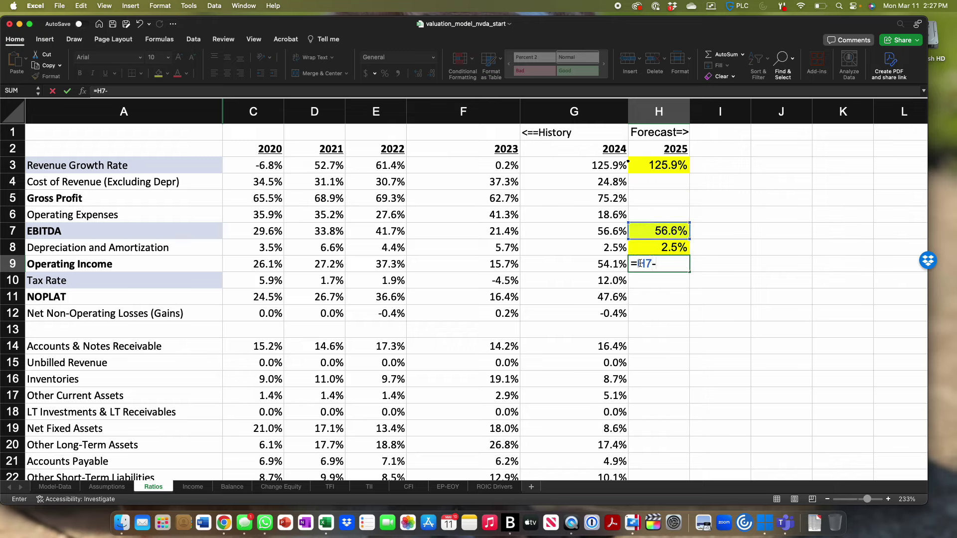
key(Up)
key(Return)
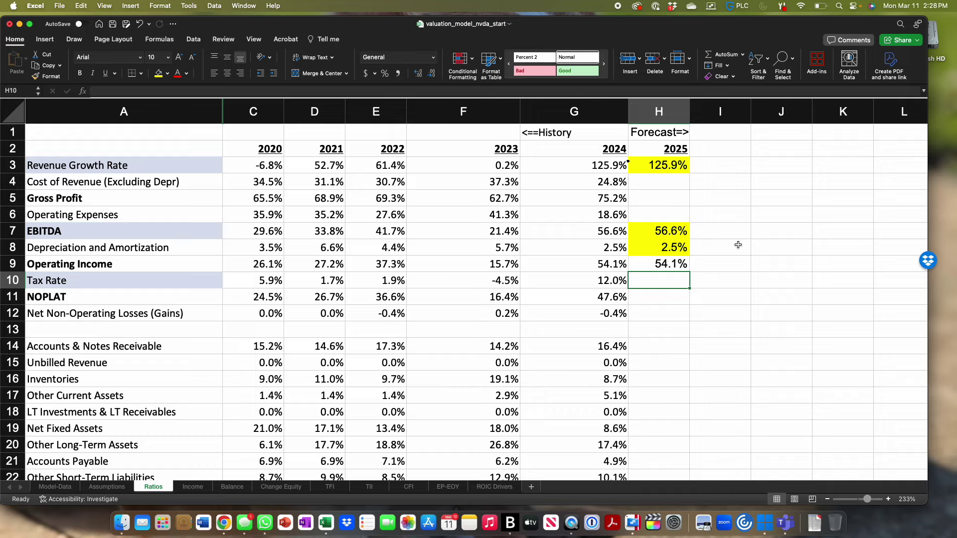
Step: Set the 2025 Tax Rate in H10 equal to 2024 with =G10 and fill the cell yellow
text(=)
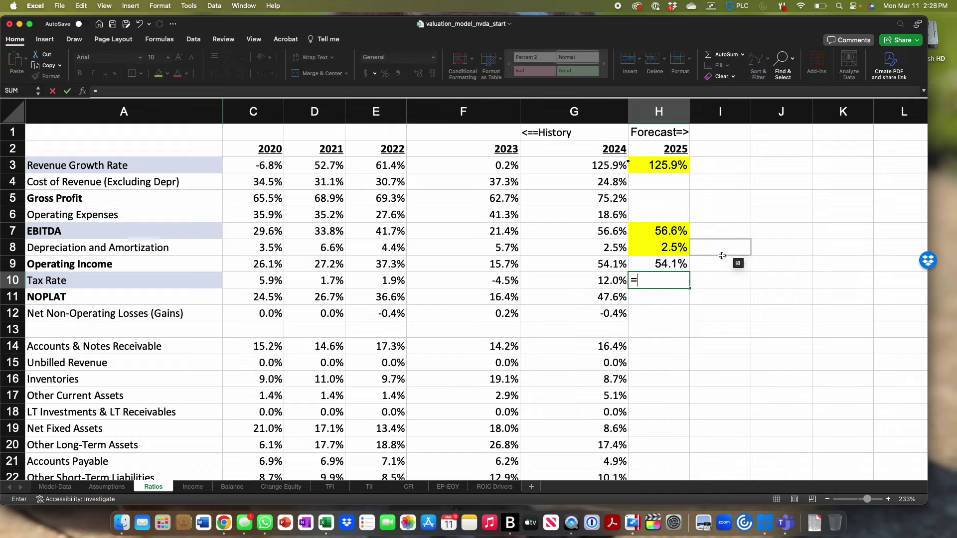
click(578, 279)
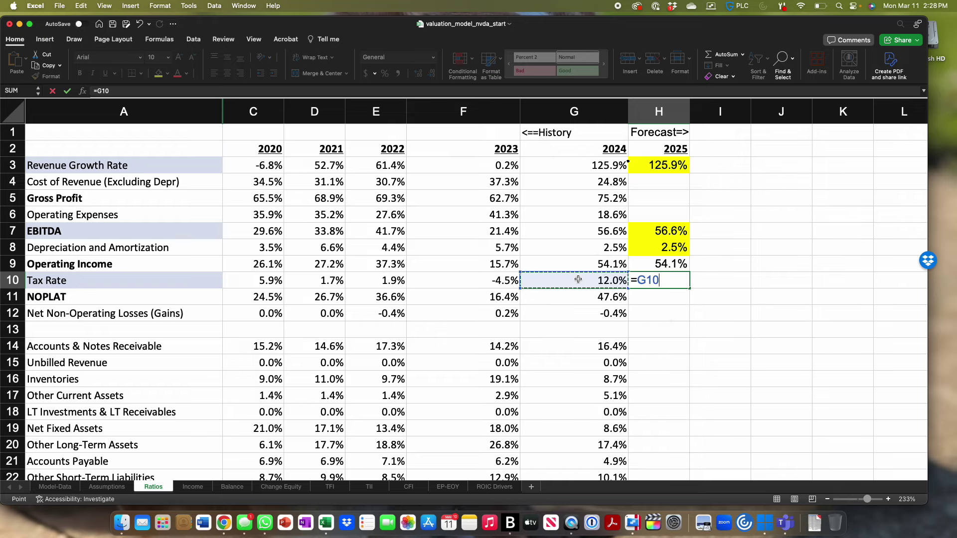
key(Return)
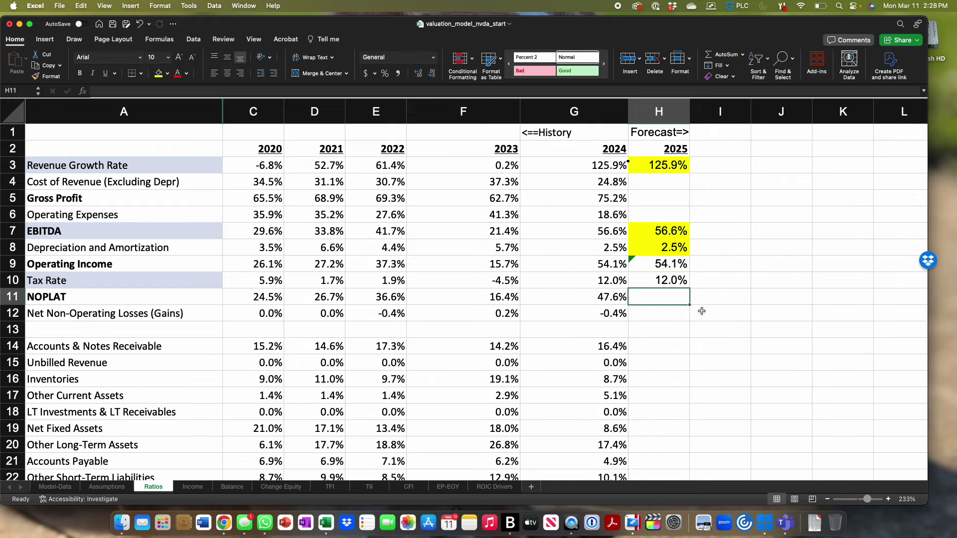
click(671, 282)
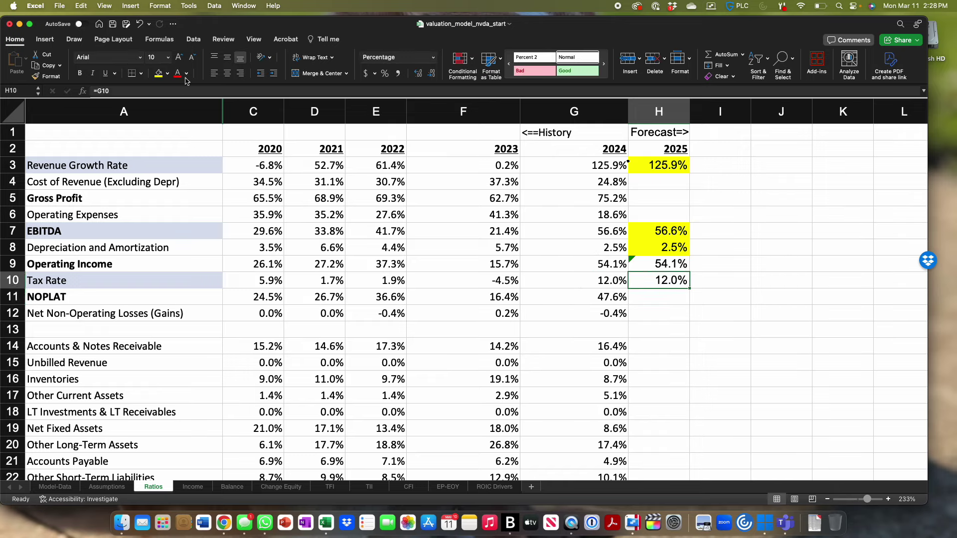
click(155, 78)
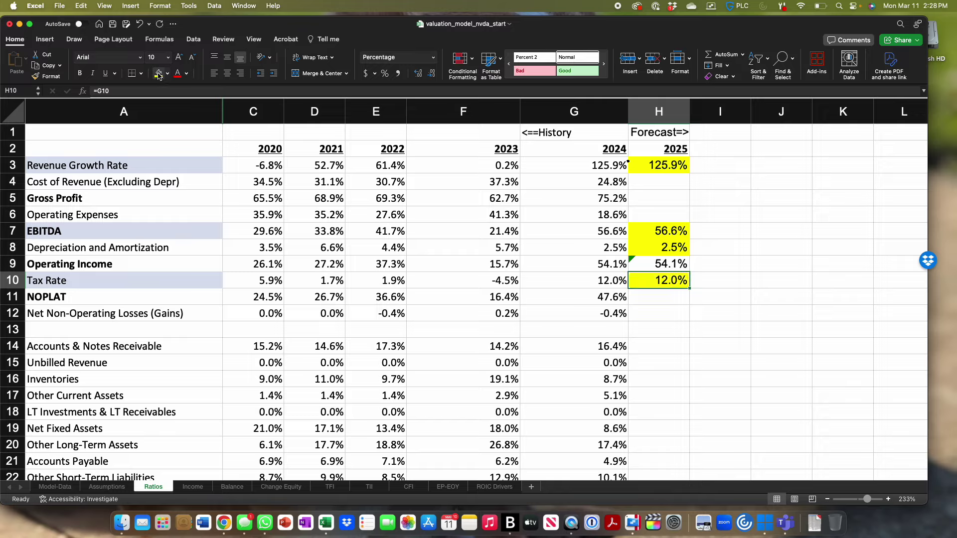
Step: Copy the 2024 NOPLAT formula =G9*(1-G10) from G11 into the 2025 cell H11
click(567, 292)
text(=G9*(1-G10))
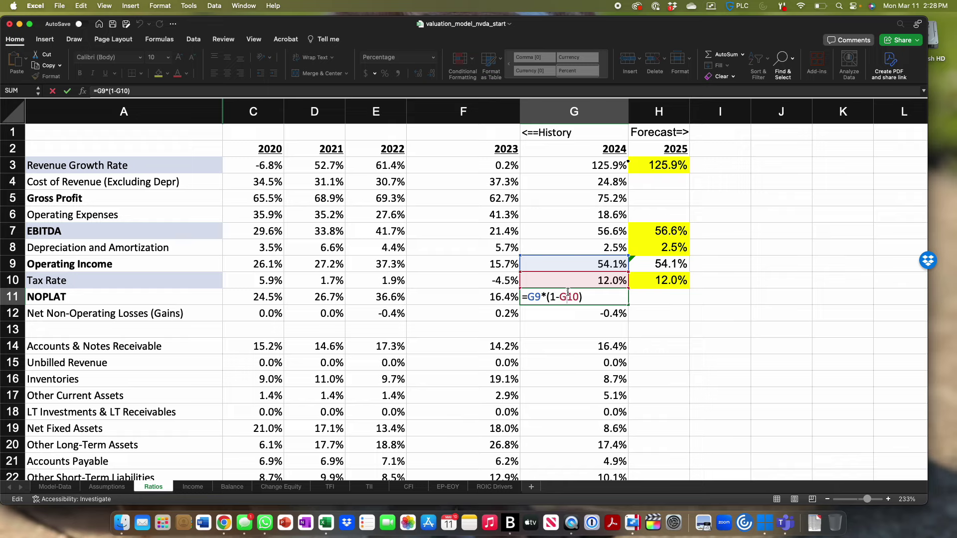
key(Return)
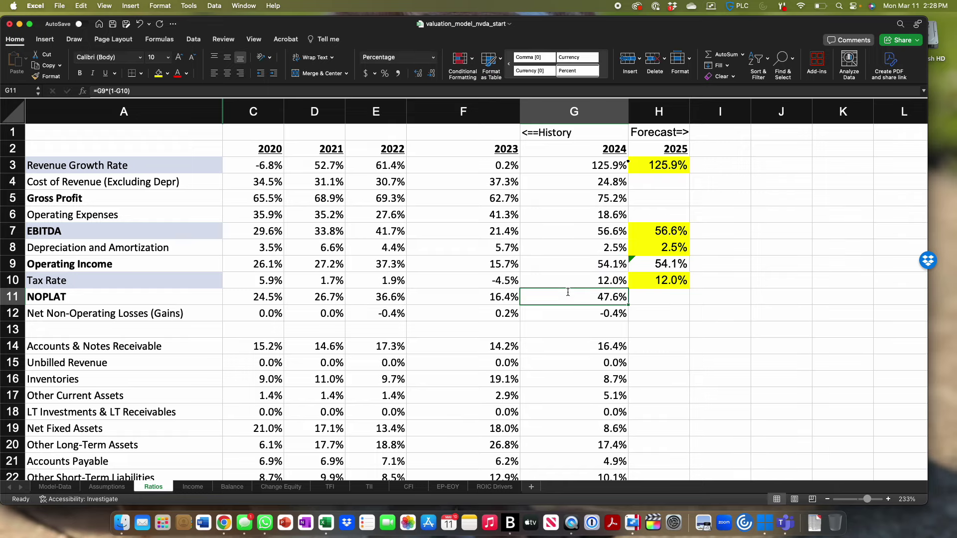
click(43, 66)
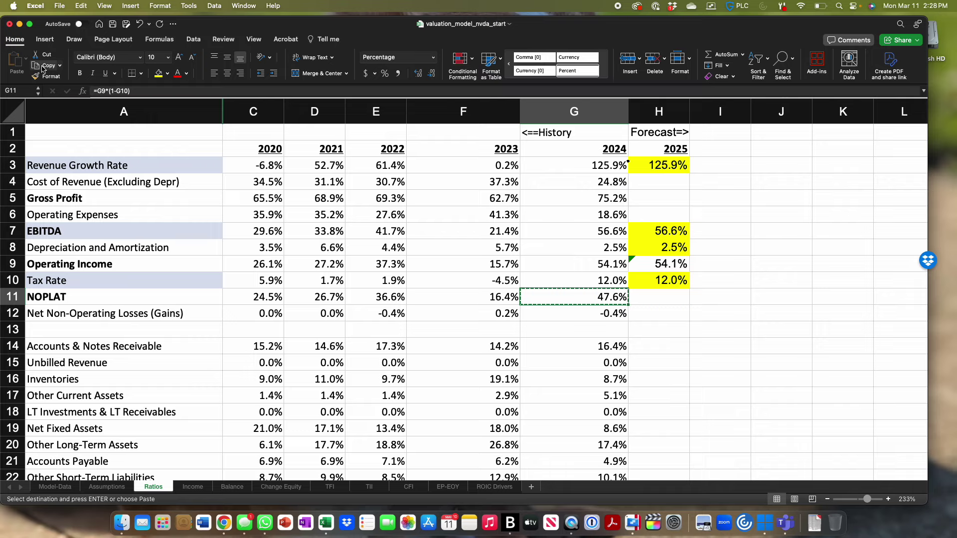
click(646, 296)
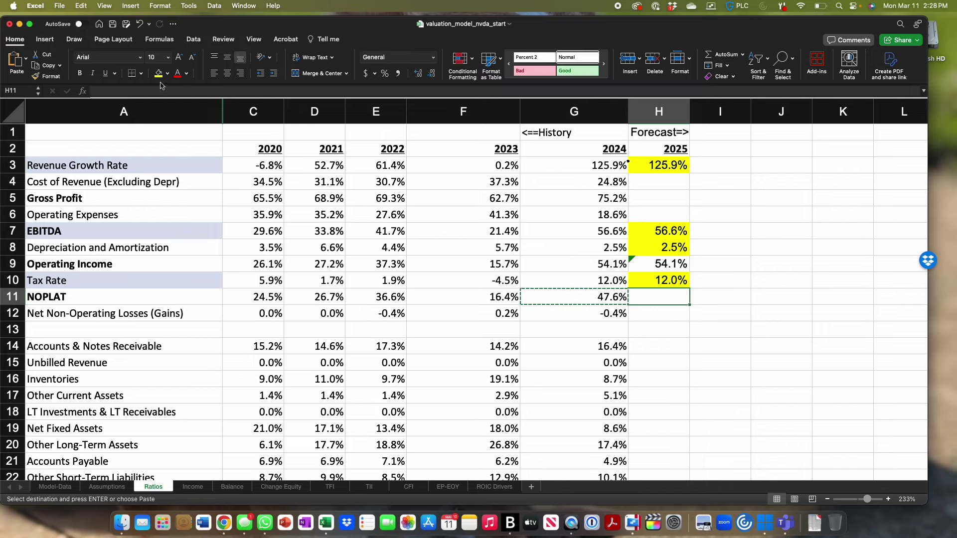
click(15, 61)
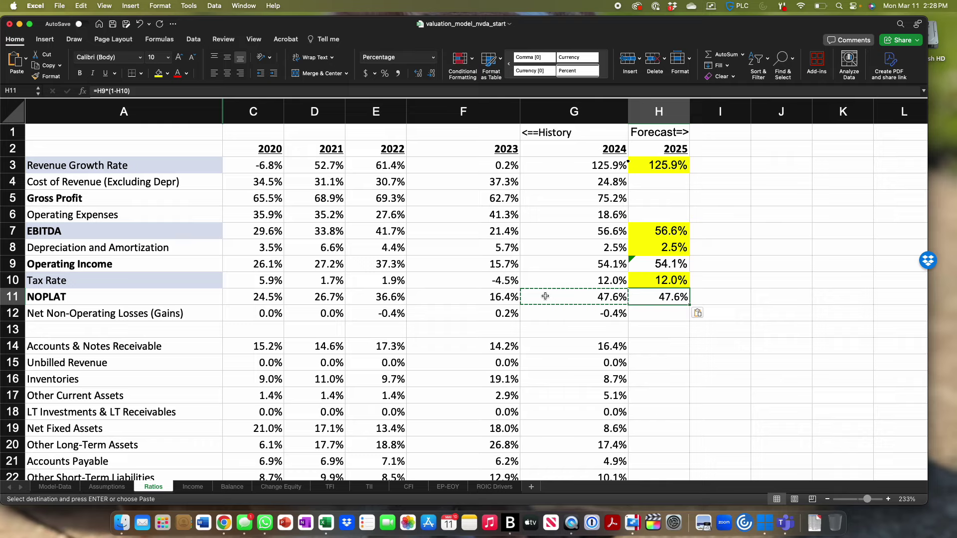
Step: Set the 2025 Net Non-Operating Losses (Gains) ratio in H12 equal to 2024 with =G12 and fill the cell yellow
click(657, 314)
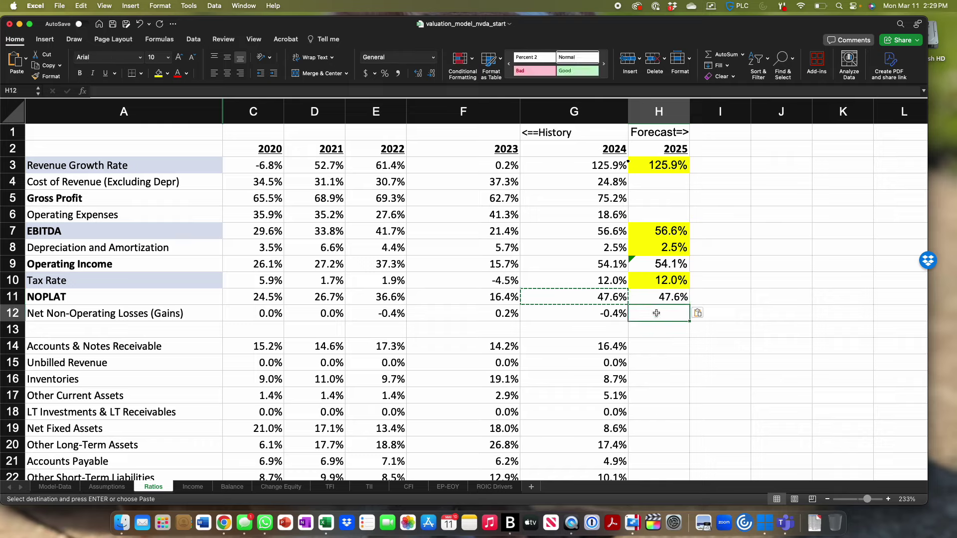
text(=)
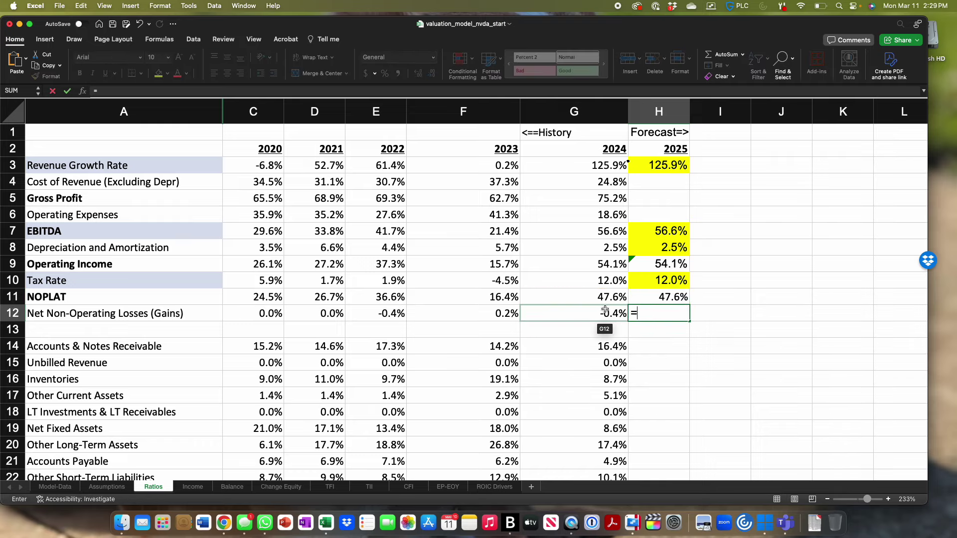
click(604, 311)
key(Return)
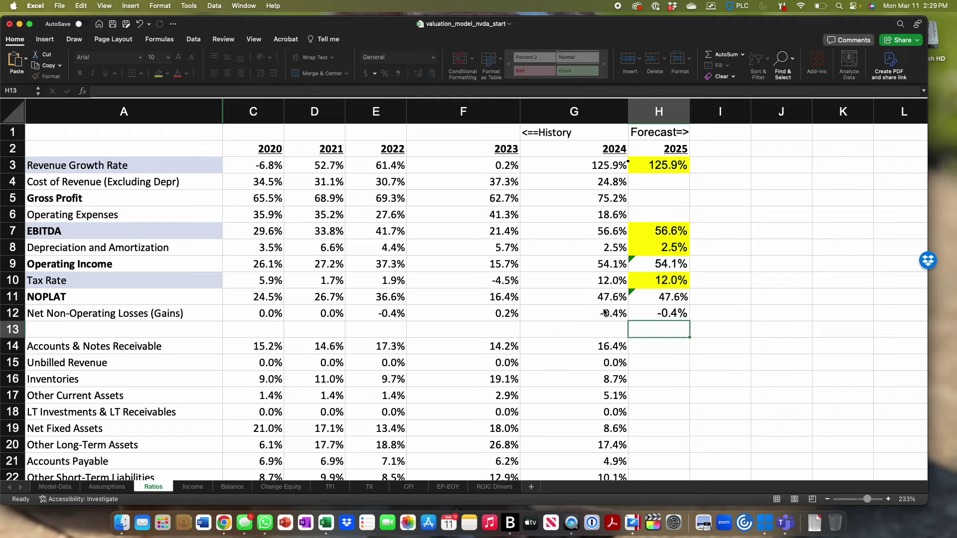
click(678, 313)
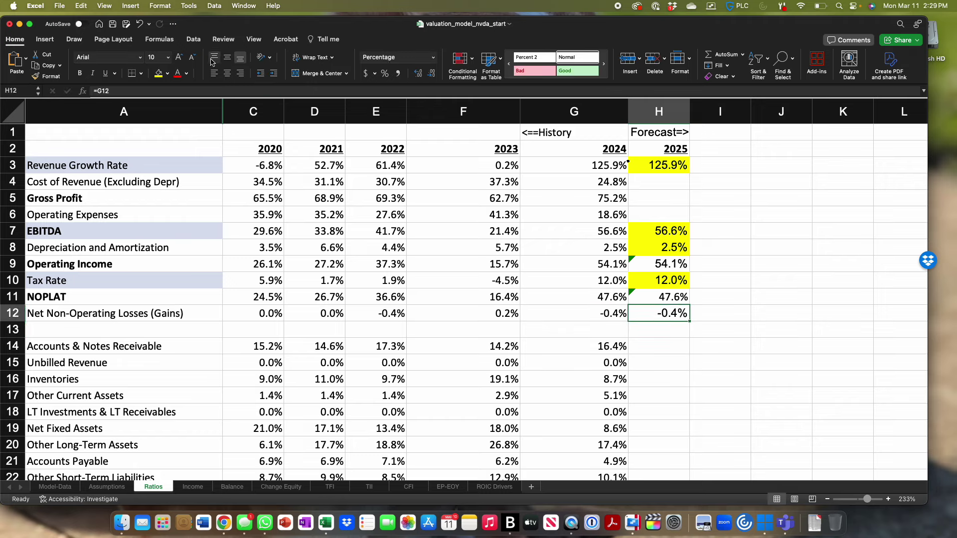
click(158, 73)
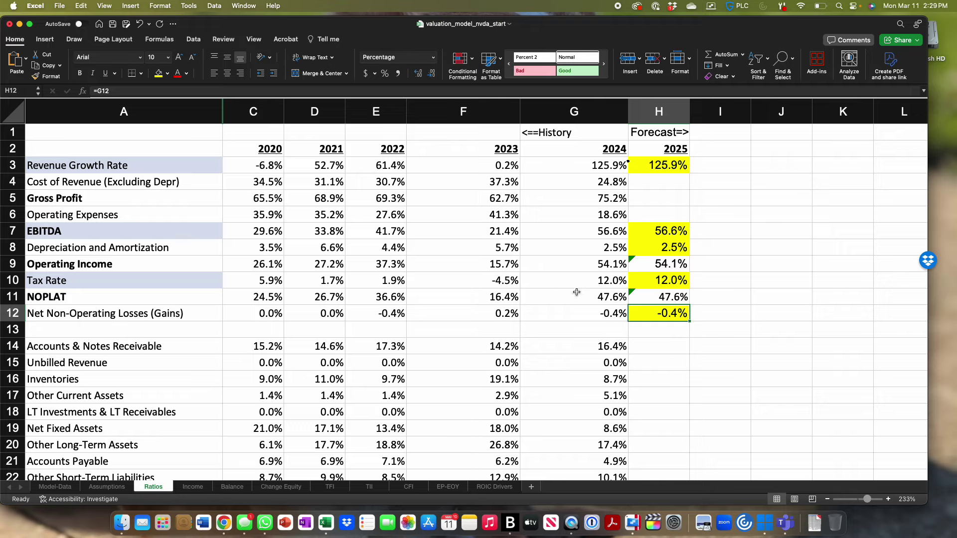
Step: Examine the NOPLAT formulas in G11 and H11 and the 2025 Operating Income and Tax Rate cells they use
double_click(600, 295)
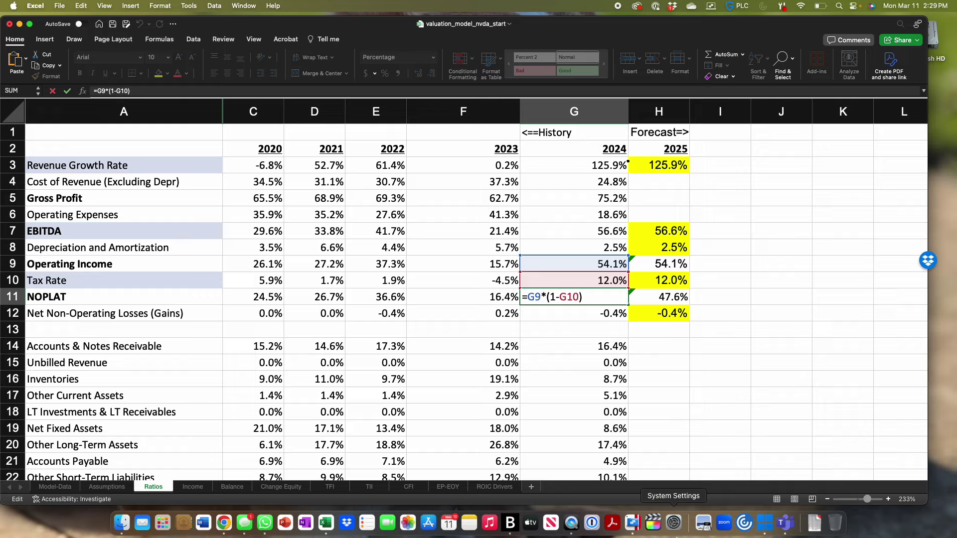
key(ctrl+Return)
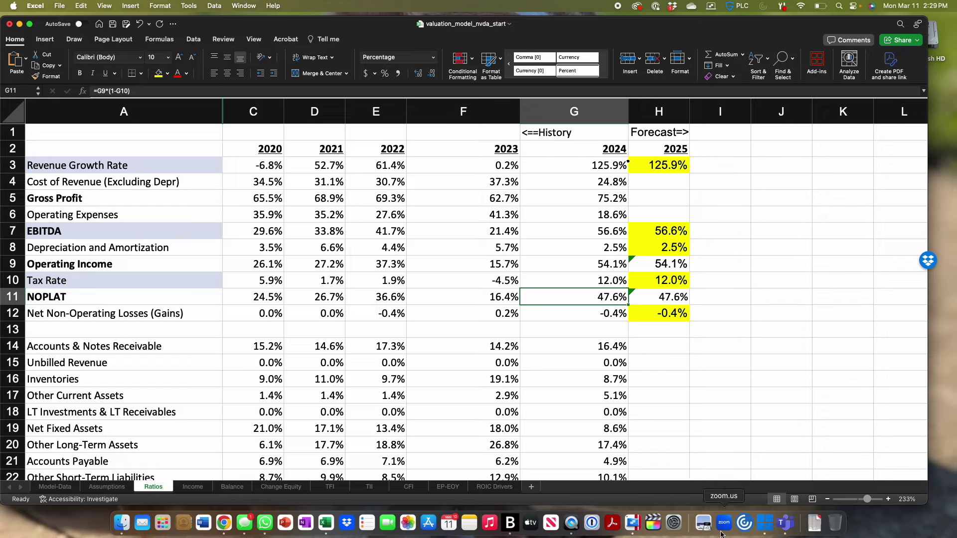
click(657, 303)
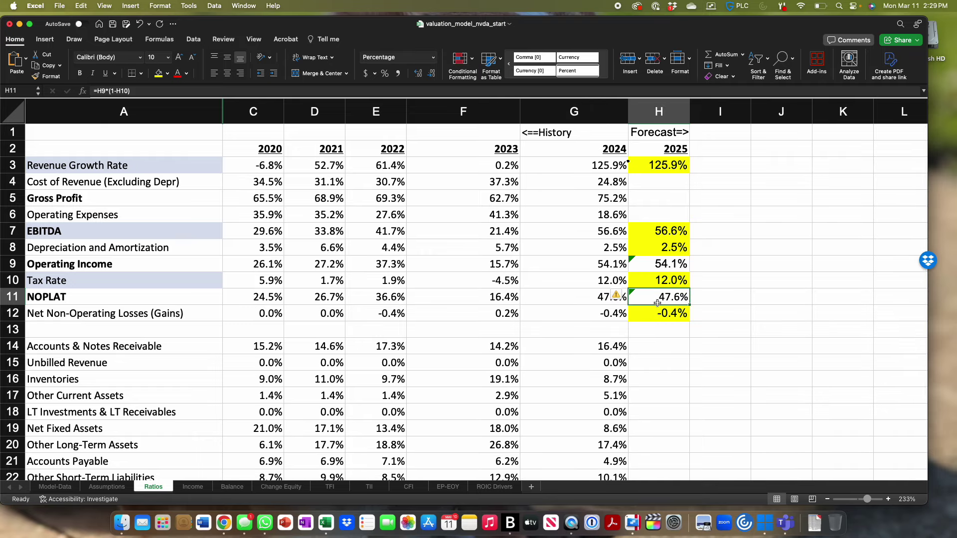
click(671, 268)
click(668, 280)
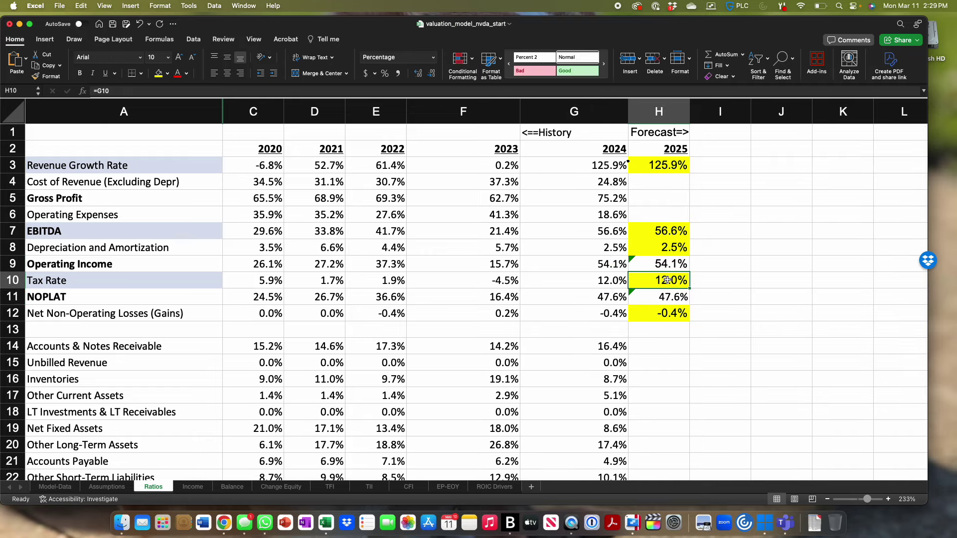
click(655, 296)
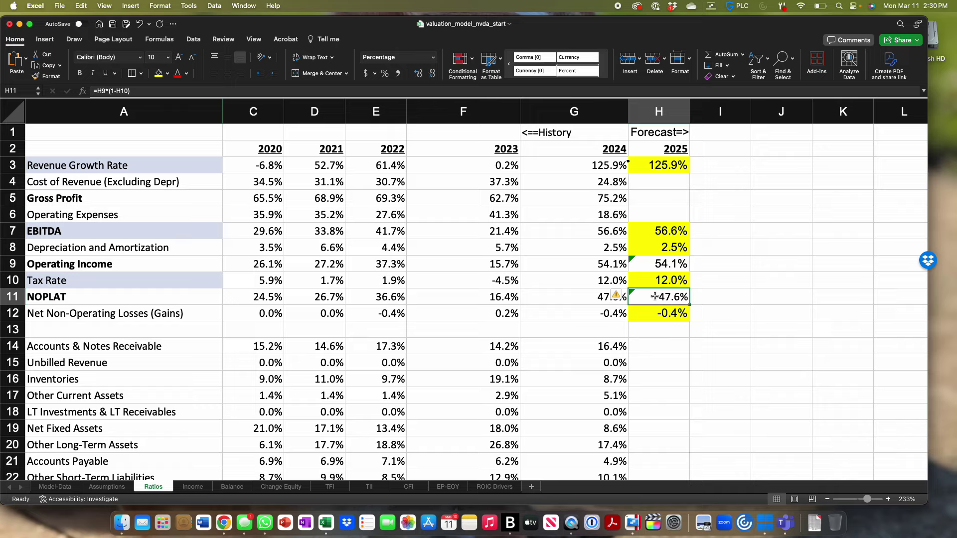
Step: Copy the whole 2025 forecast column H across columns I to M to extend the ratios through 2030
click(643, 132)
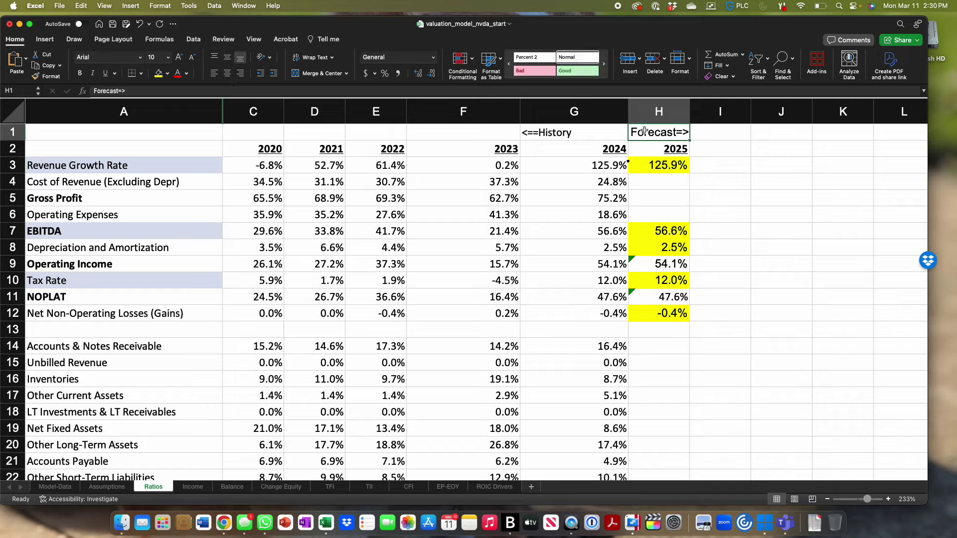
click(667, 109)
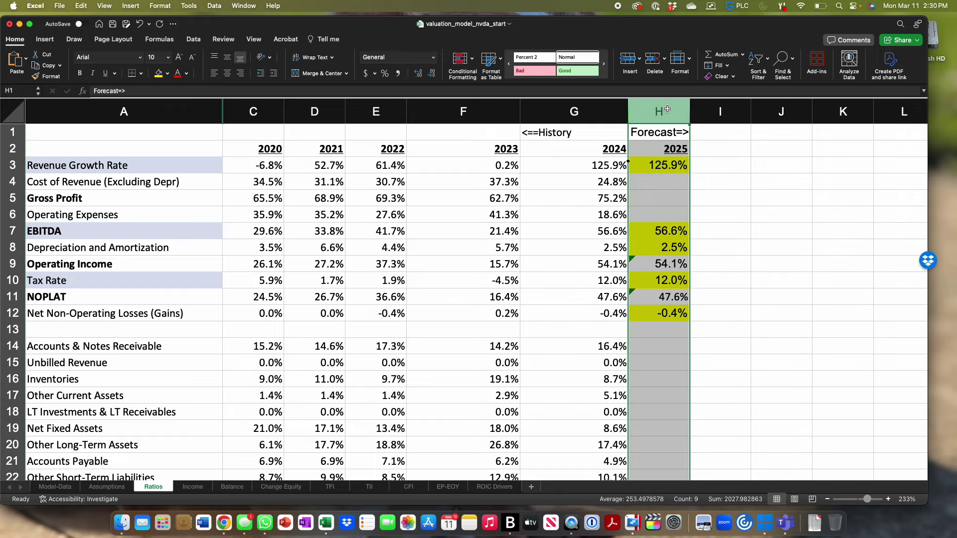
click(58, 67)
scroll(796, 242, right, 3)
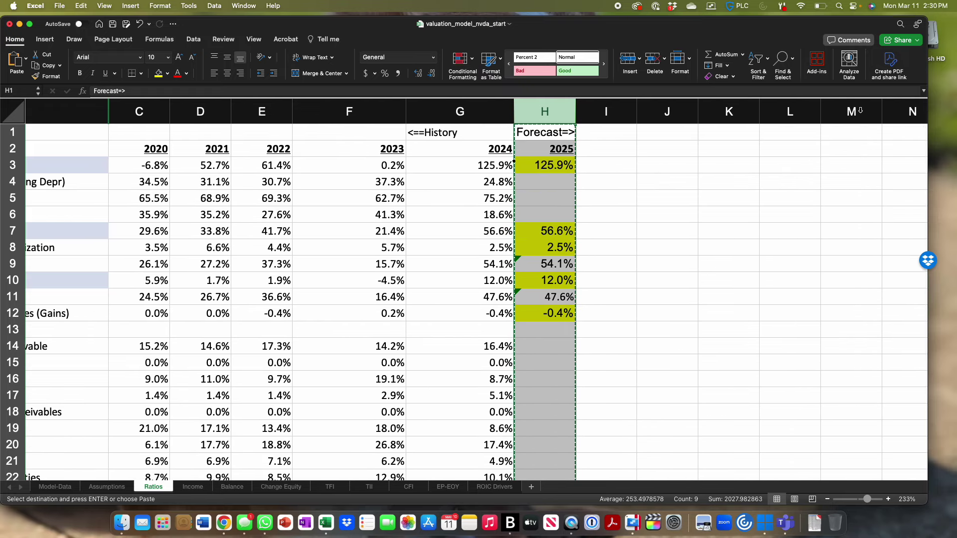
drag(860, 110, 606, 110)
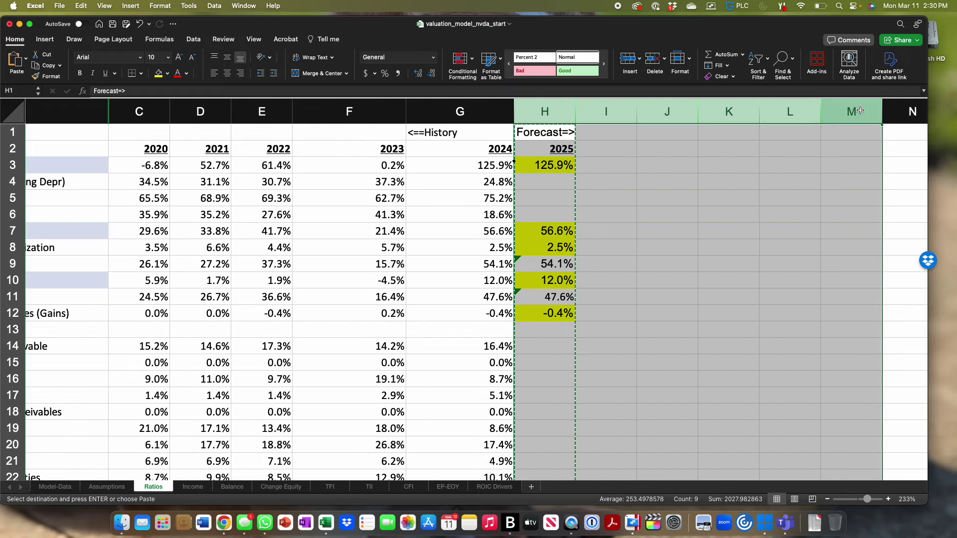
click(14, 62)
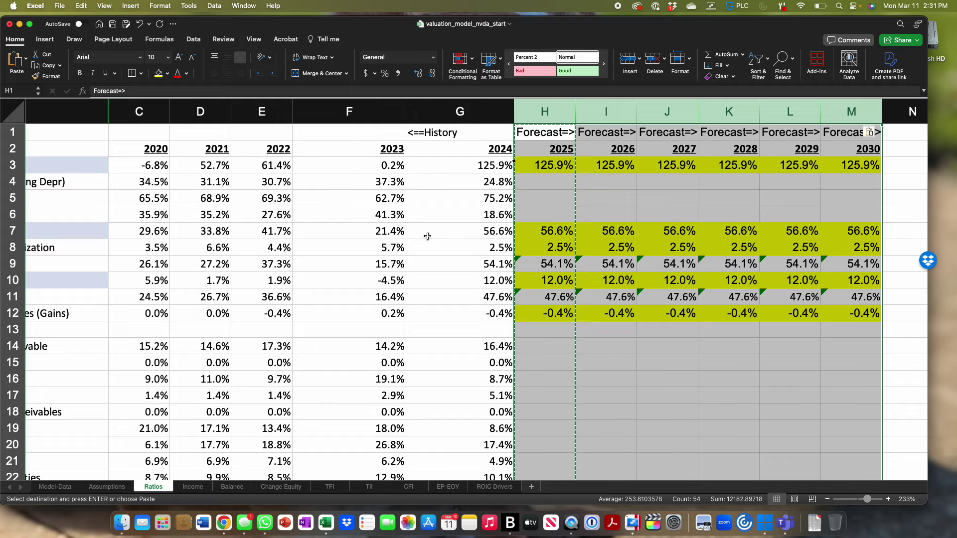
click(244, 292)
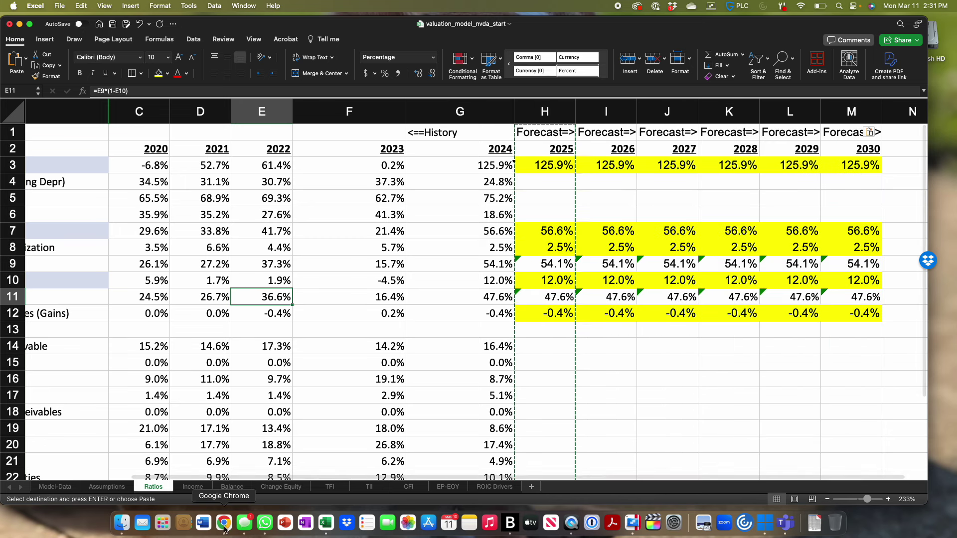
Step: Go to the Income sheet, rename its tab to ===, and select the 2025 Interest Expense cell H11
click(192, 487)
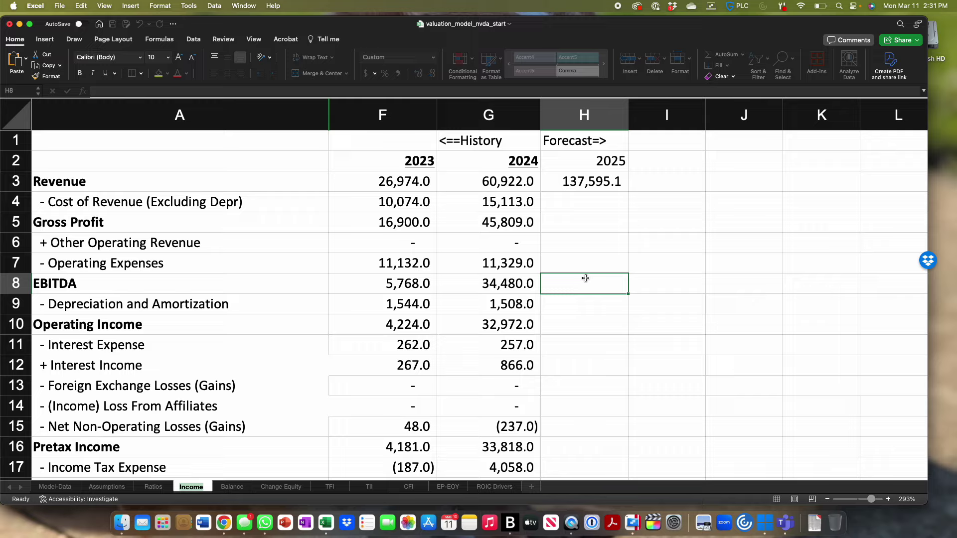
text(==)
key(Return)
click(597, 346)
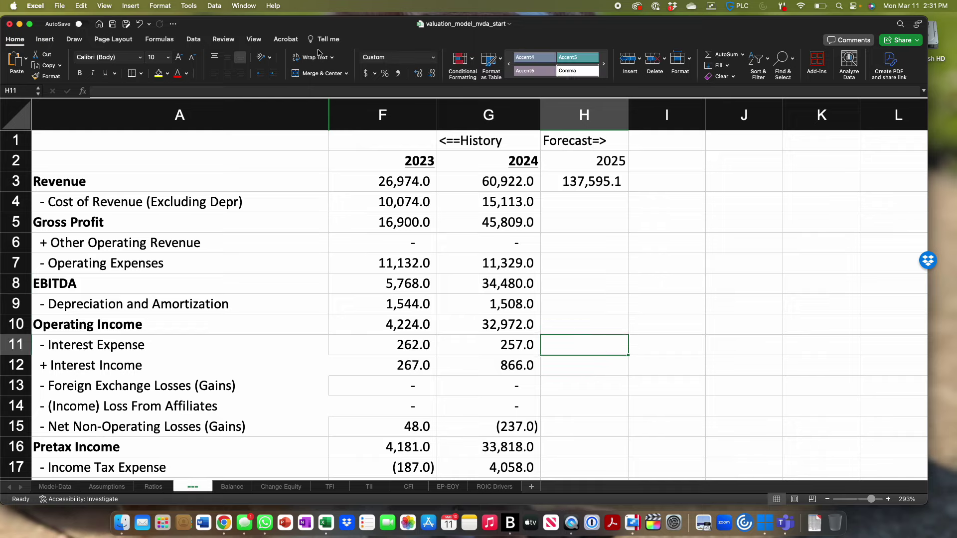
Step: Save the workbook under the new name valuation_model_nvda_start-301 and select the 2025 EBITDA cell H8
click(59, 7)
click(142, 98)
click(549, 153)
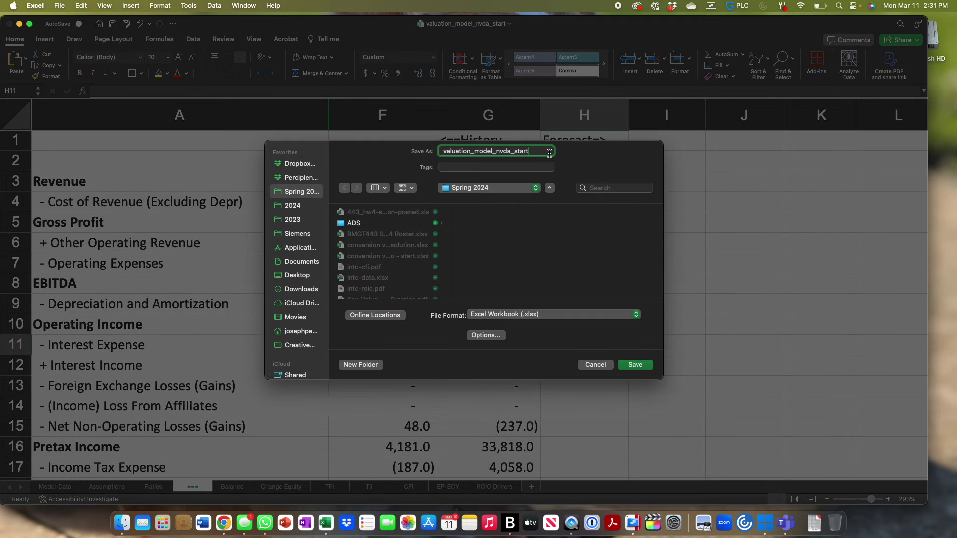
text(-301)
key(Return)
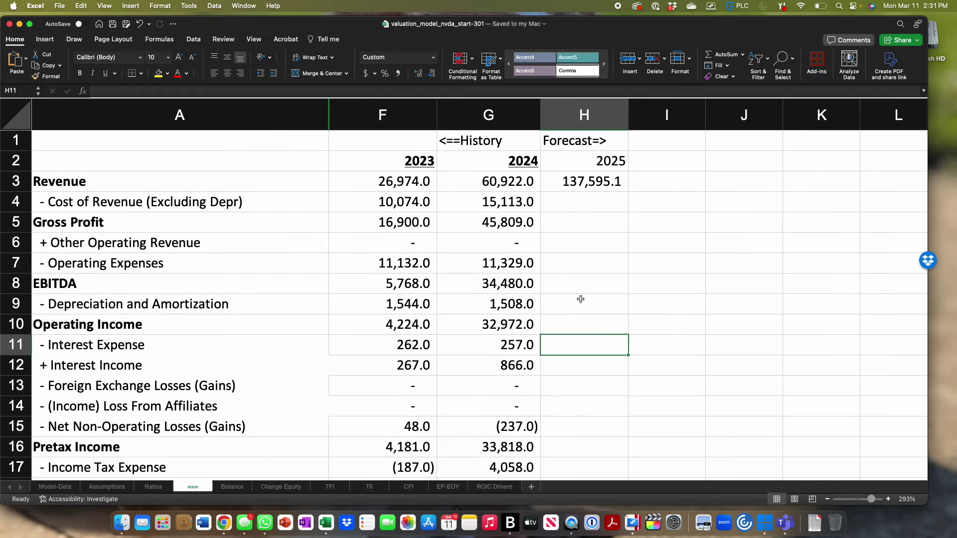
click(596, 279)
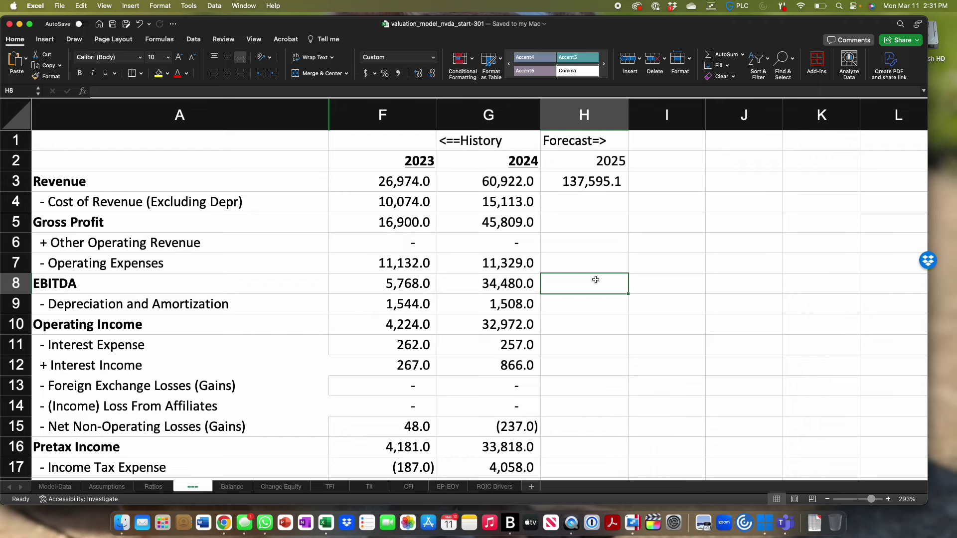
Step: Calculate 2025 EBITDA in H8 by multiplying the 2025 EBITDA ratio (Ratios!H7) by 2025 Revenue in H3
text(=)
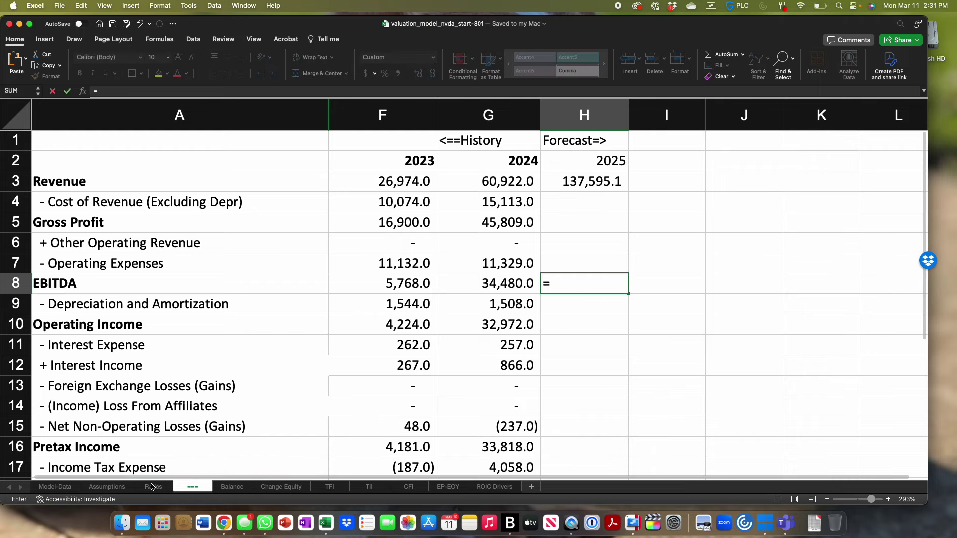
click(152, 486)
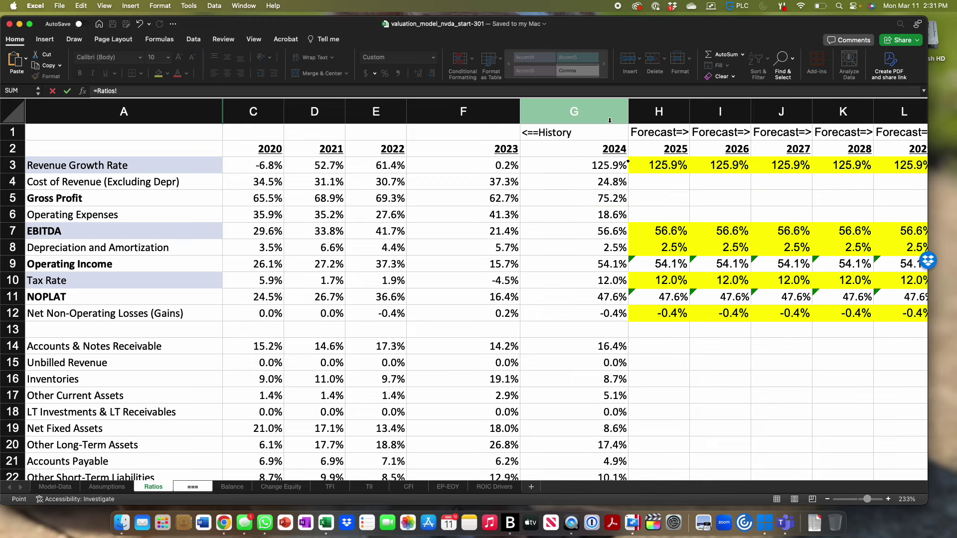
click(654, 231)
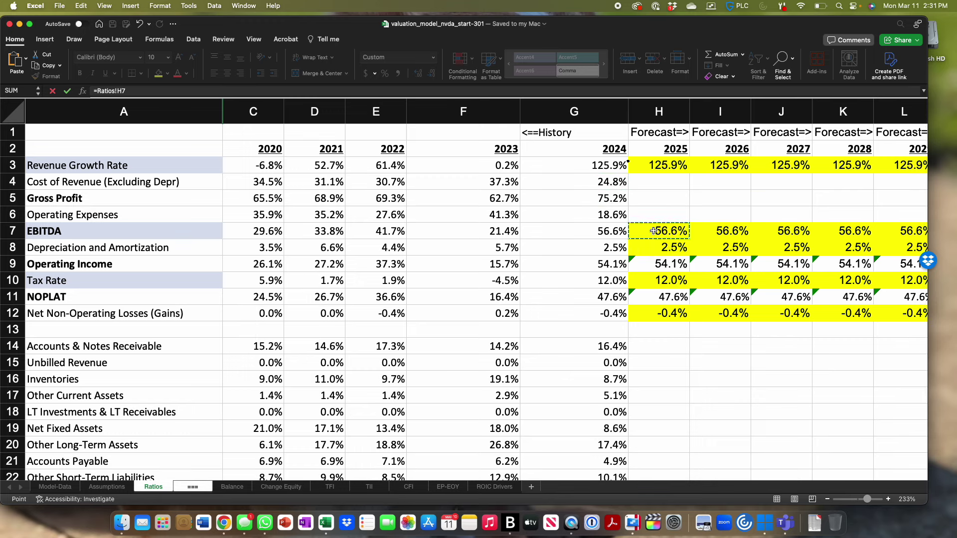
text(*)
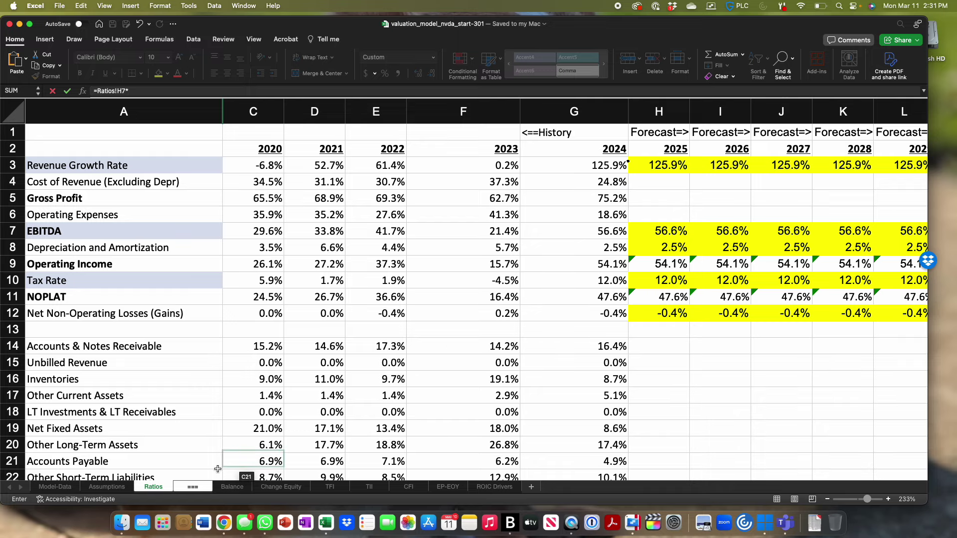
click(192, 487)
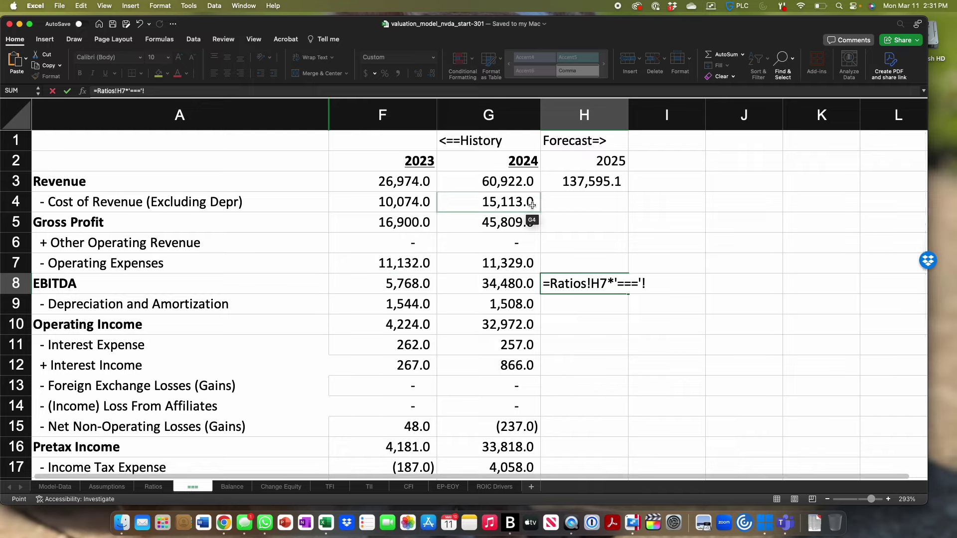
click(316, 89)
key(BackSpace)
key(BackSpace)
key(BackSpace)
key(BackSpace)
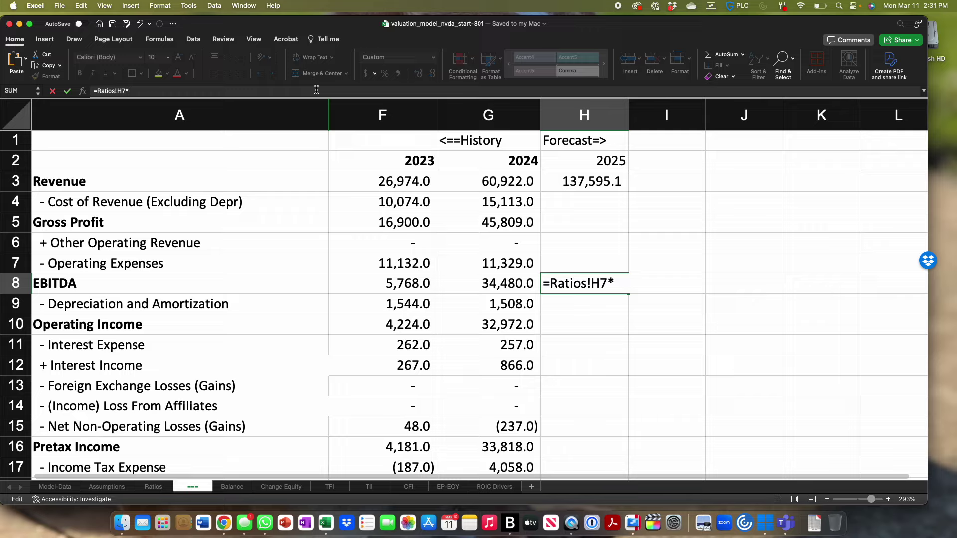
click(568, 181)
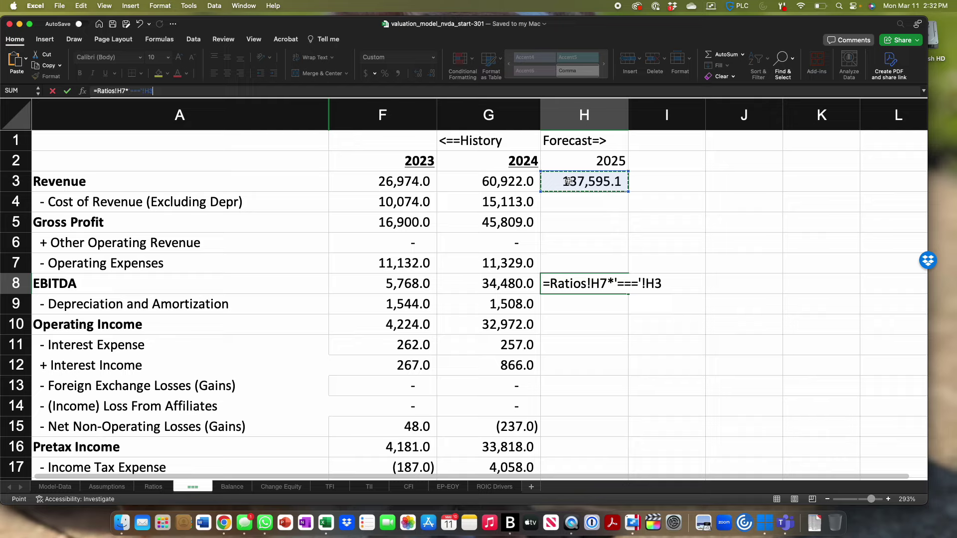
key(Return)
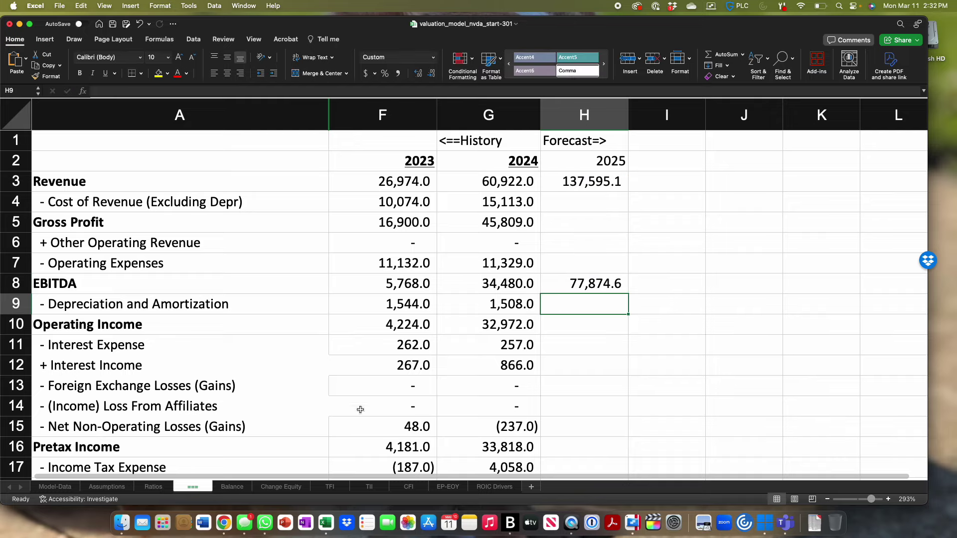
Step: Rename the === sheet to Income and check the references in the 2025 EBITDA formula in H8
double_click(192, 487)
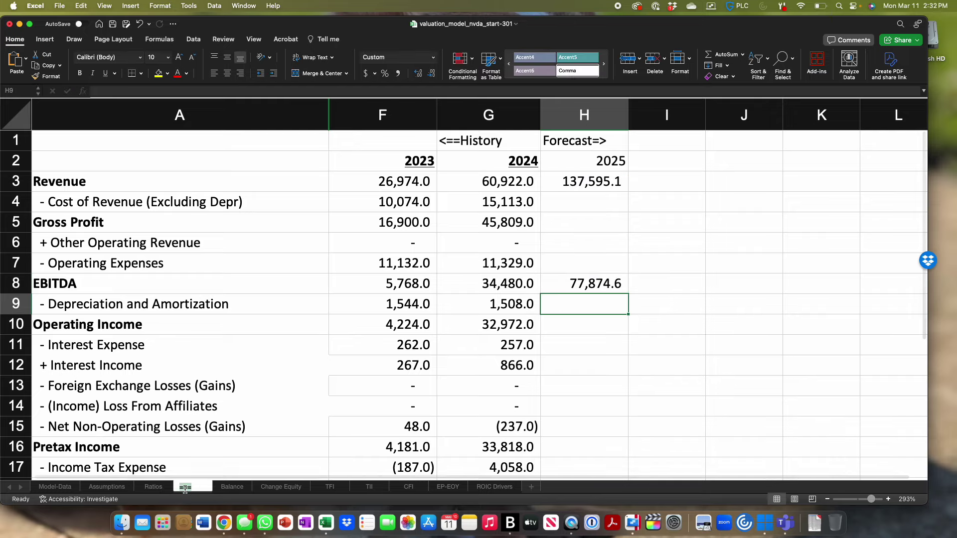
text(I)
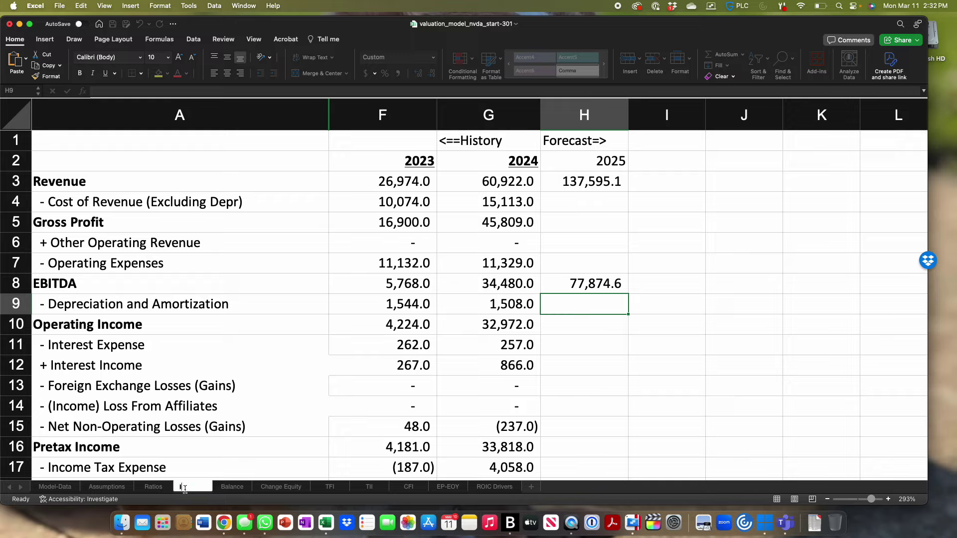
text(ncome)
key(Return)
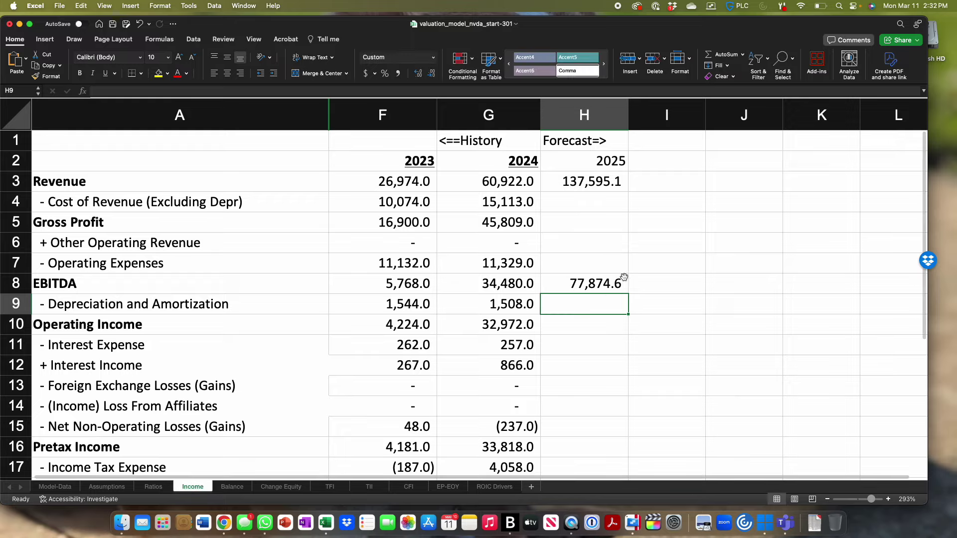
click(620, 278)
double_click(621, 278)
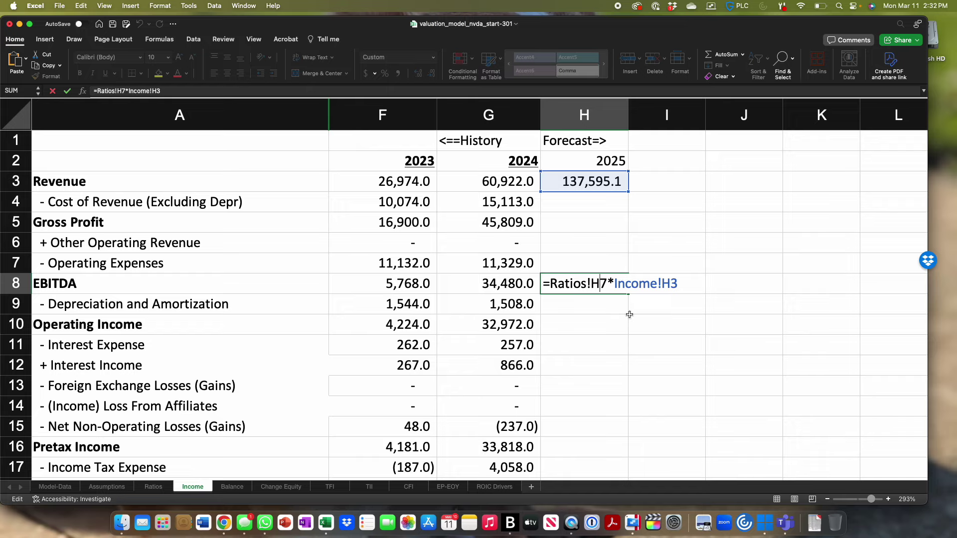
key(Return)
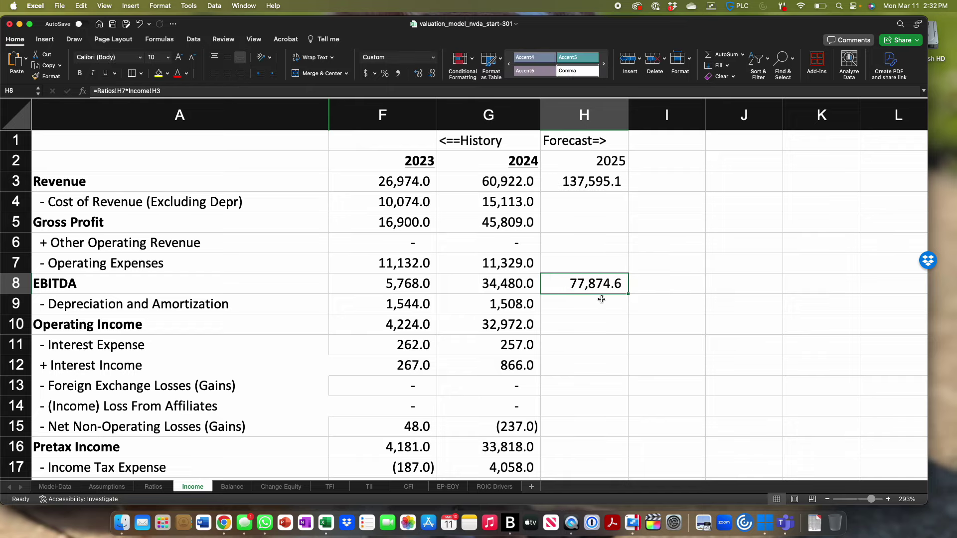
Step: Calculate 2025 Depreciation and Amortization in H9 as Ratios!H8 multiplied by 2025 Revenue in H3
click(602, 299)
text(=)
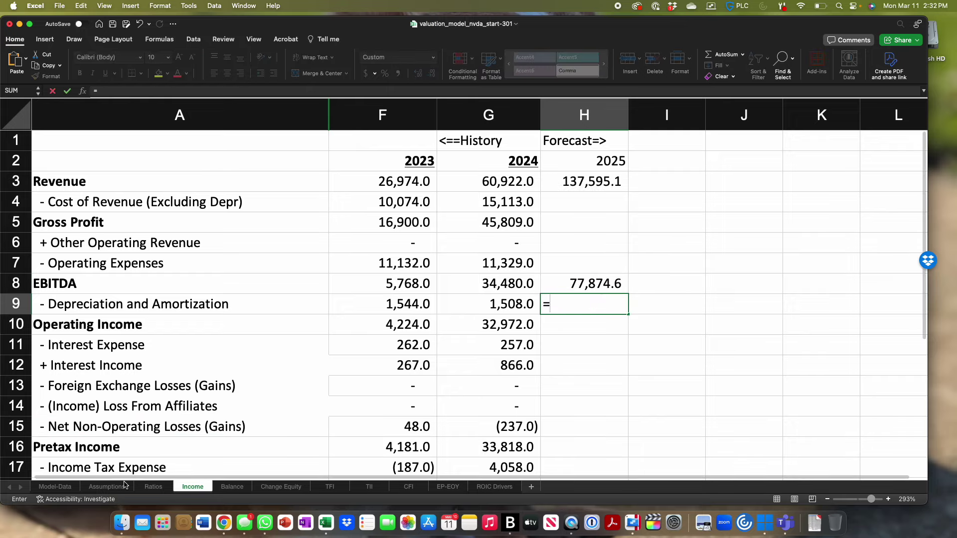
click(153, 487)
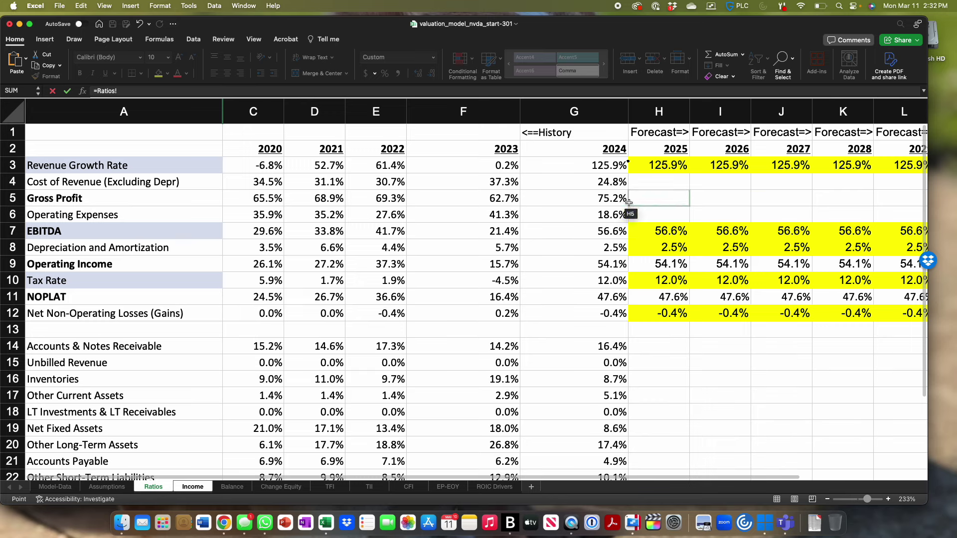
click(650, 246)
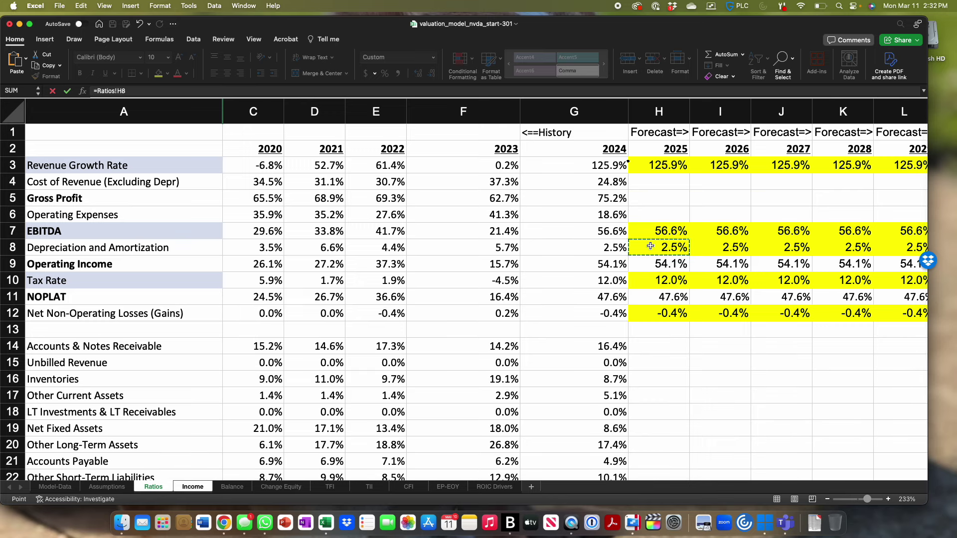
text(*)
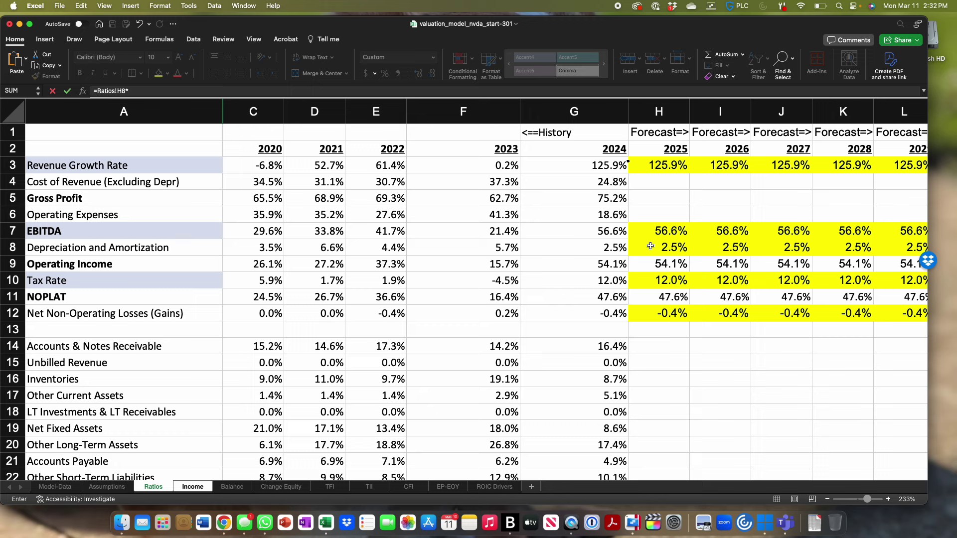
click(197, 486)
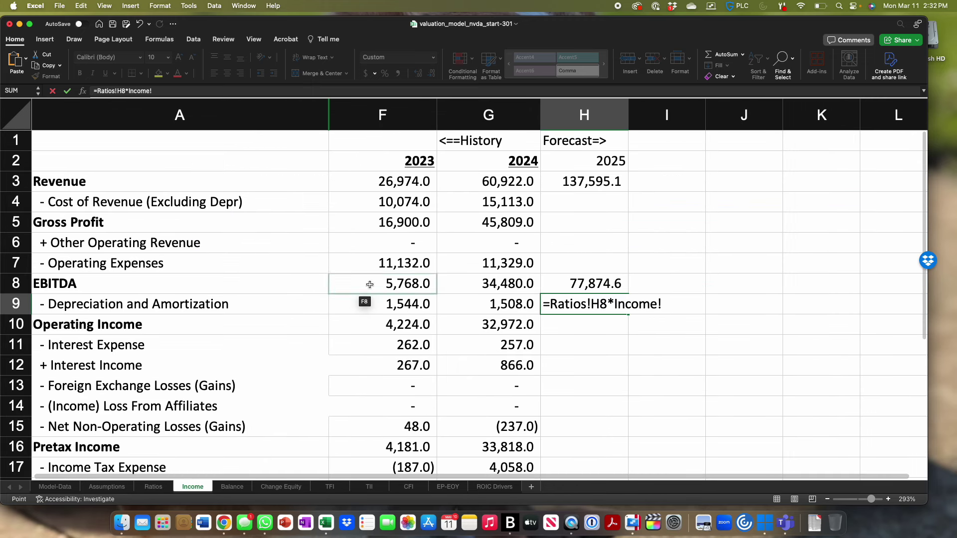
click(588, 176)
key(Return)
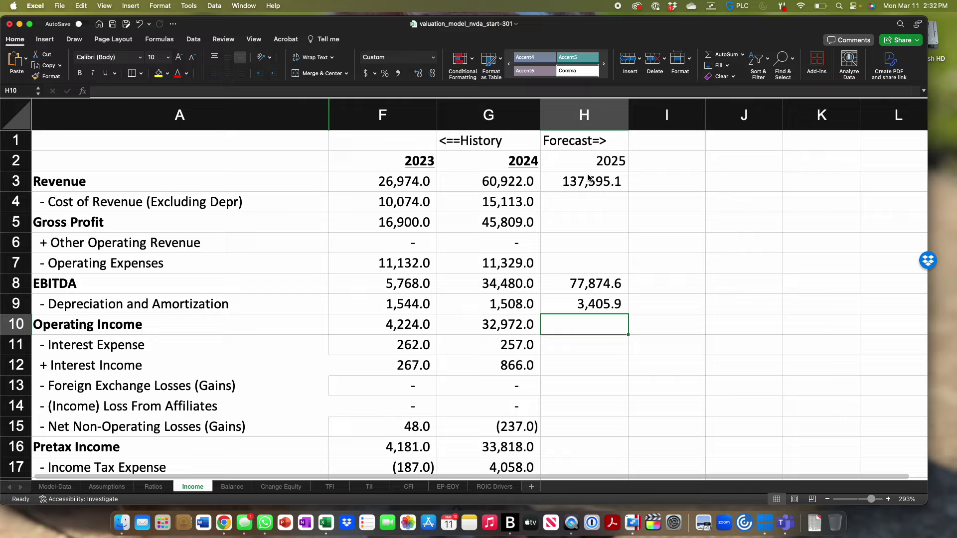
Step: Calculate 2025 Operating Income in H10 as EBITDA minus Depreciation and Amortization, =H8-H9
text(=)
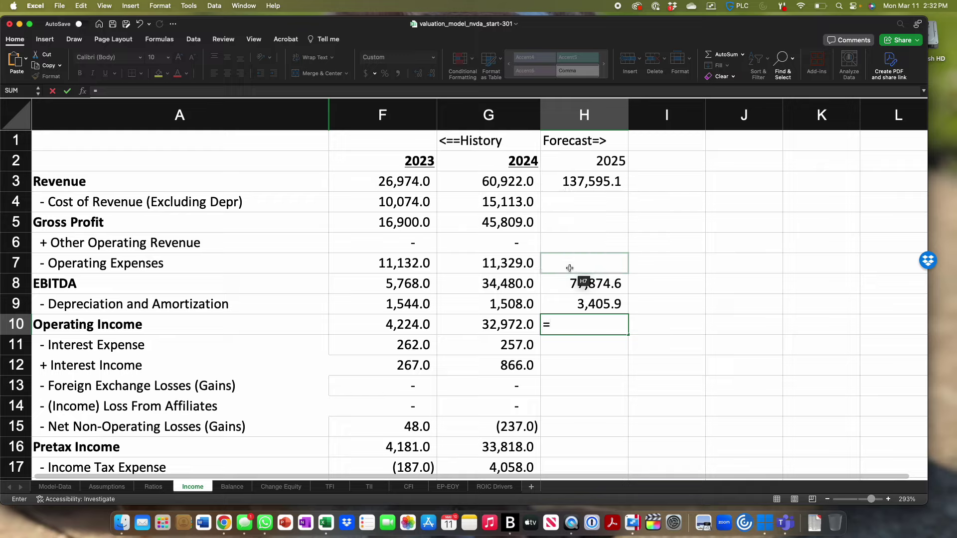
click(560, 285)
text(-)
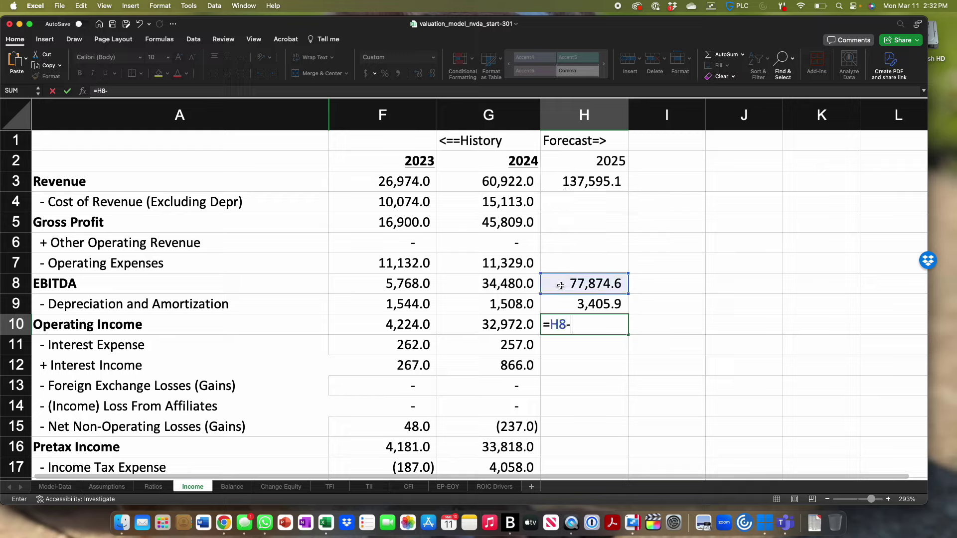
click(577, 305)
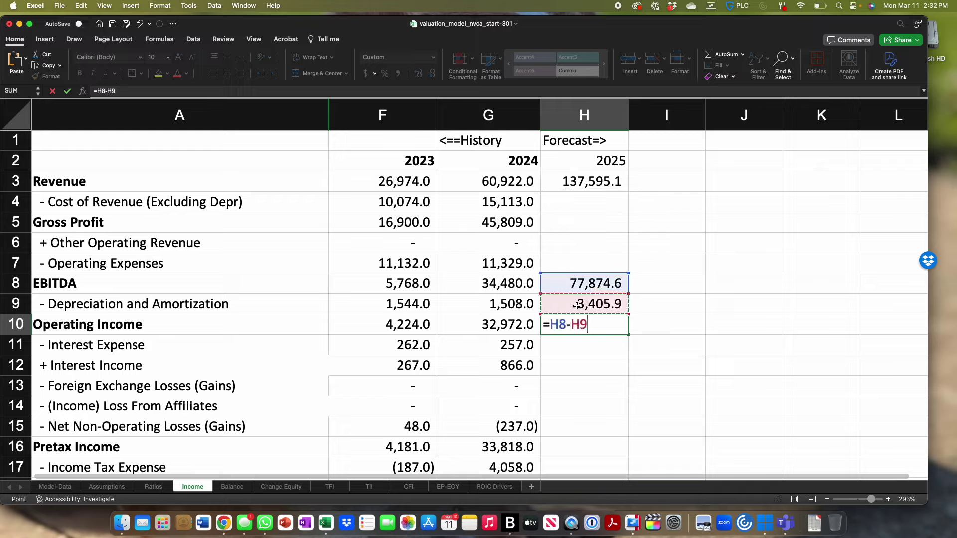
key(Return)
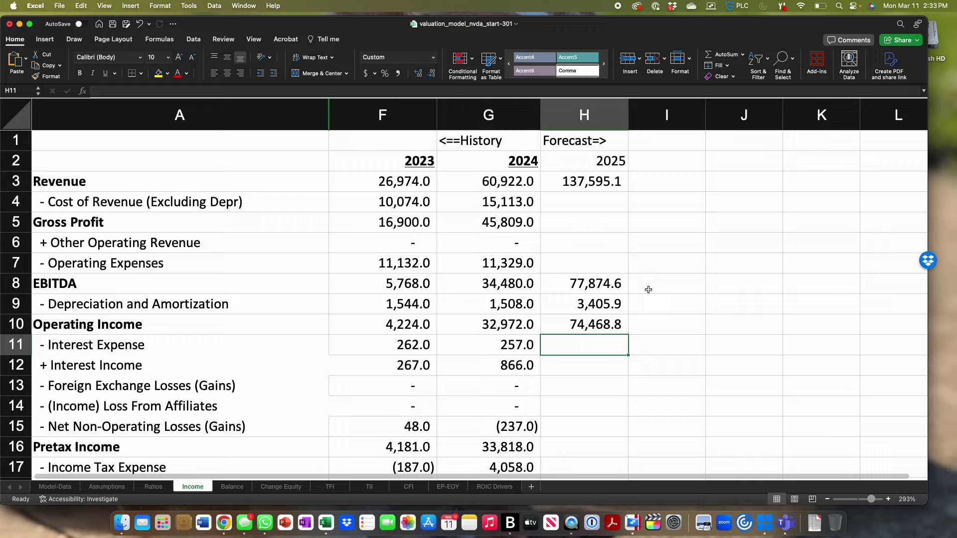
Step: Set 2025 Interest Expense in H11 and Interest Income in H12 equal to their 2024 values in G11 and G12
key(Right)
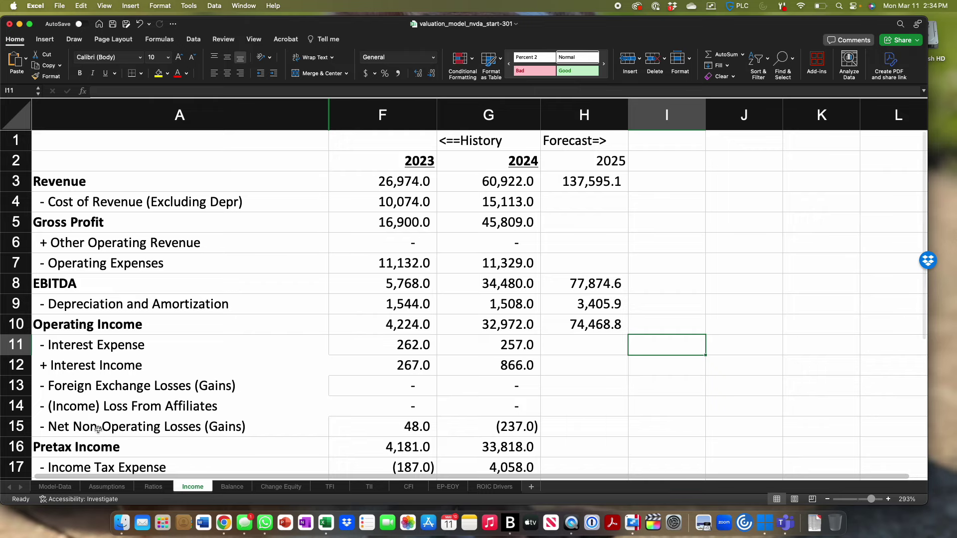
scroll(99, 432, down, 1)
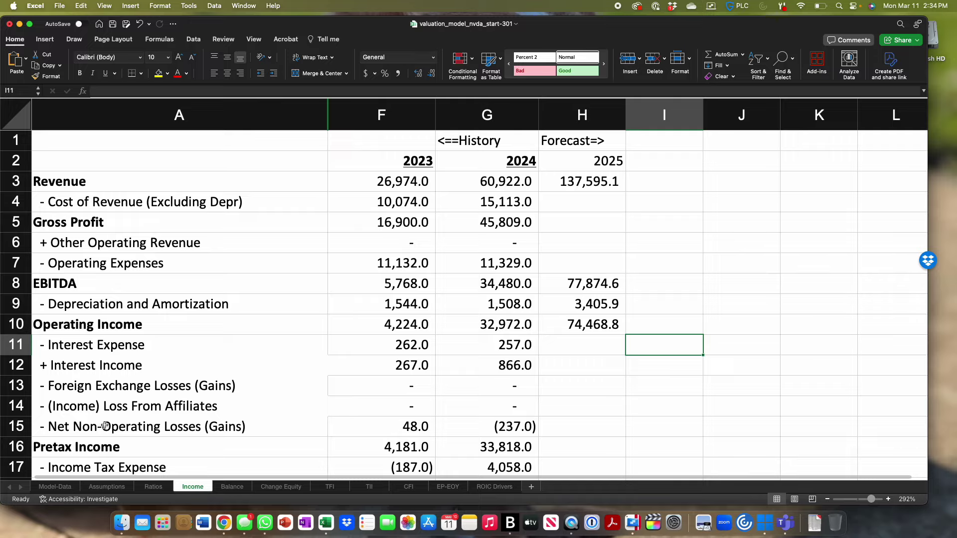
scroll(106, 425, down, 1)
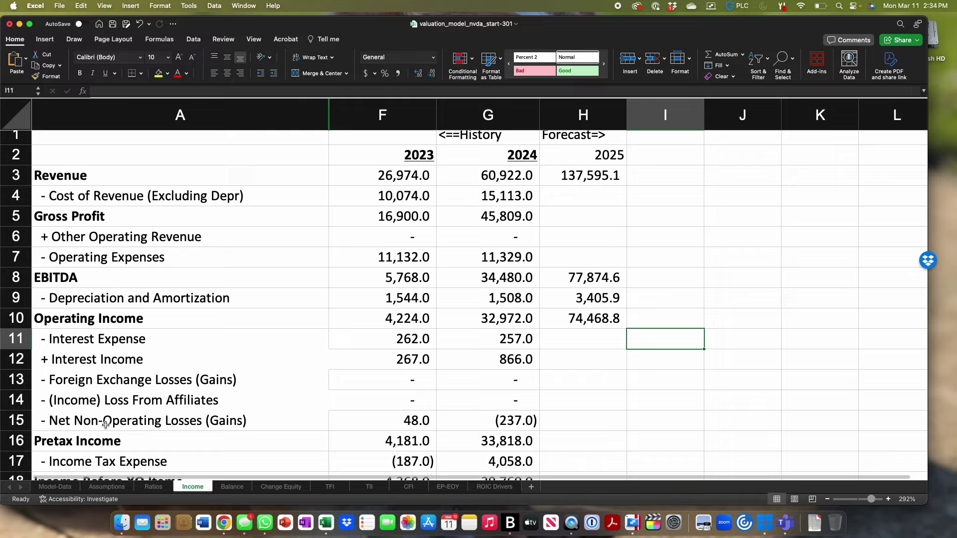
key(Left)
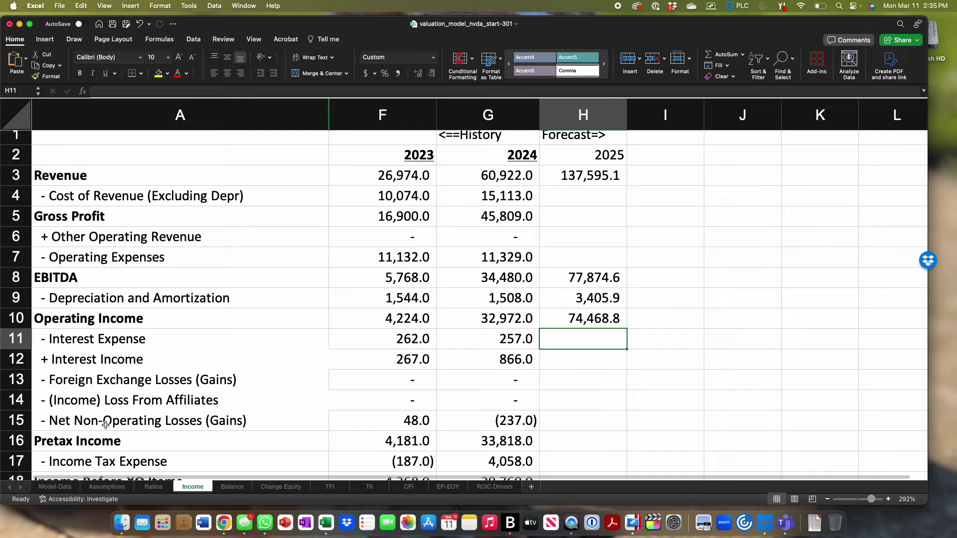
text(=)
key(Left)
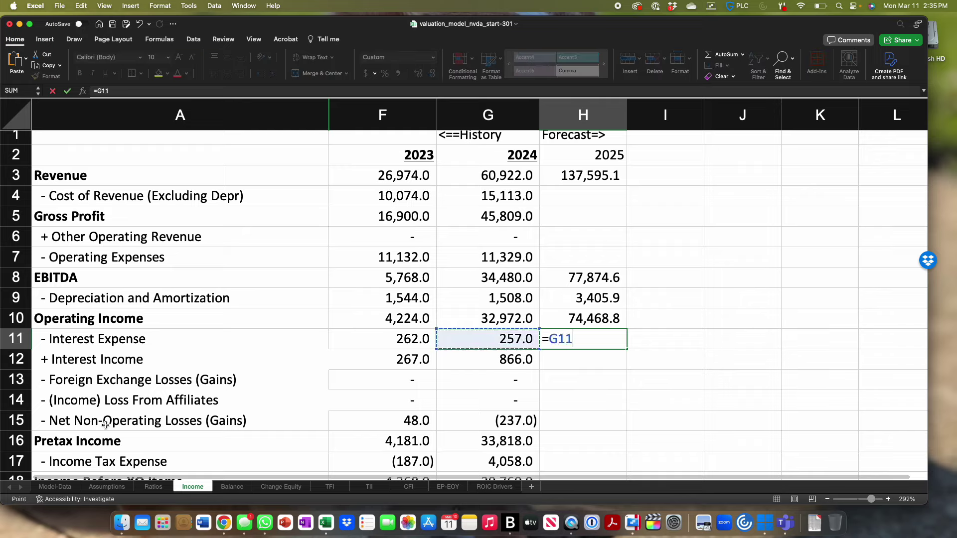
key(Return)
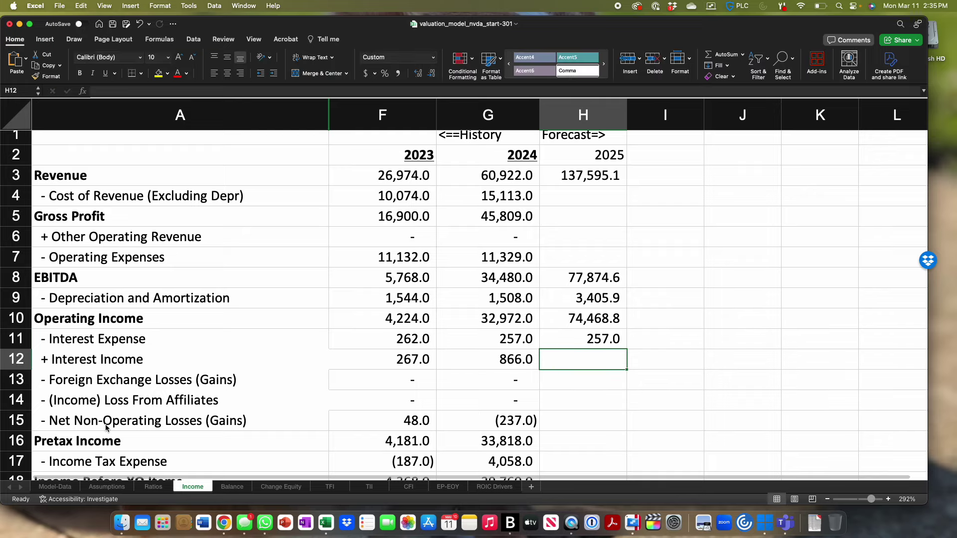
text(=)
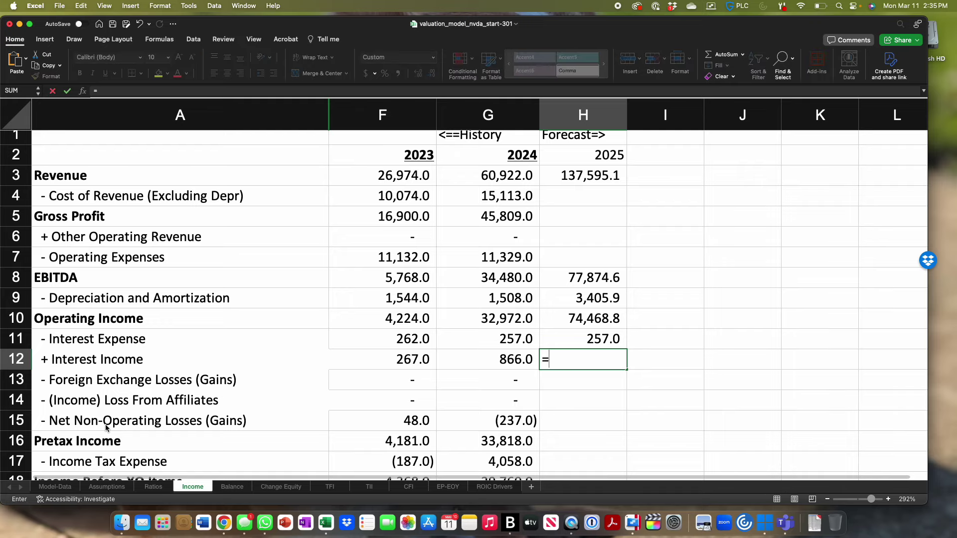
key(Left)
key(Return)
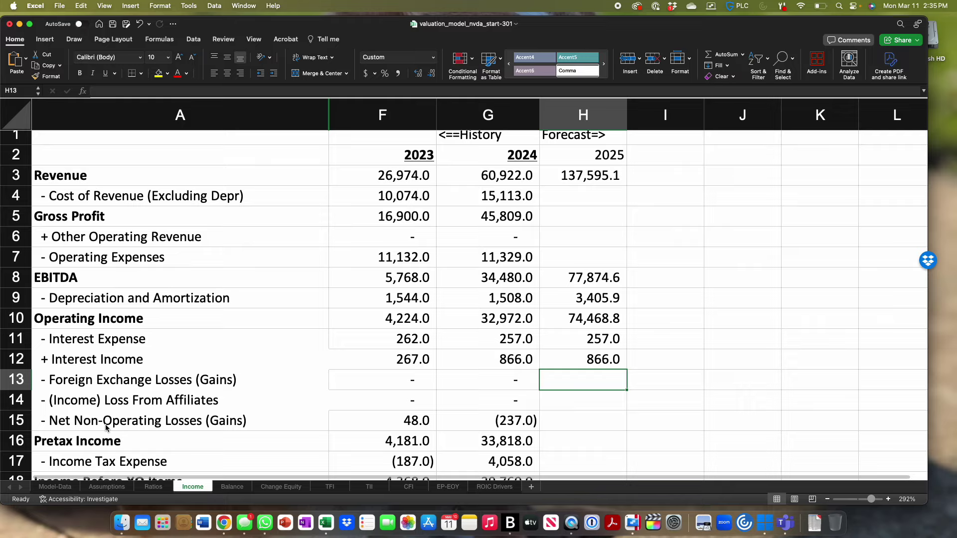
Step: Enter 0 for 2025 Foreign Exchange Losses in H13 and link (Income) Loss From Affiliates in H14 to G14
text(0)
key(Return)
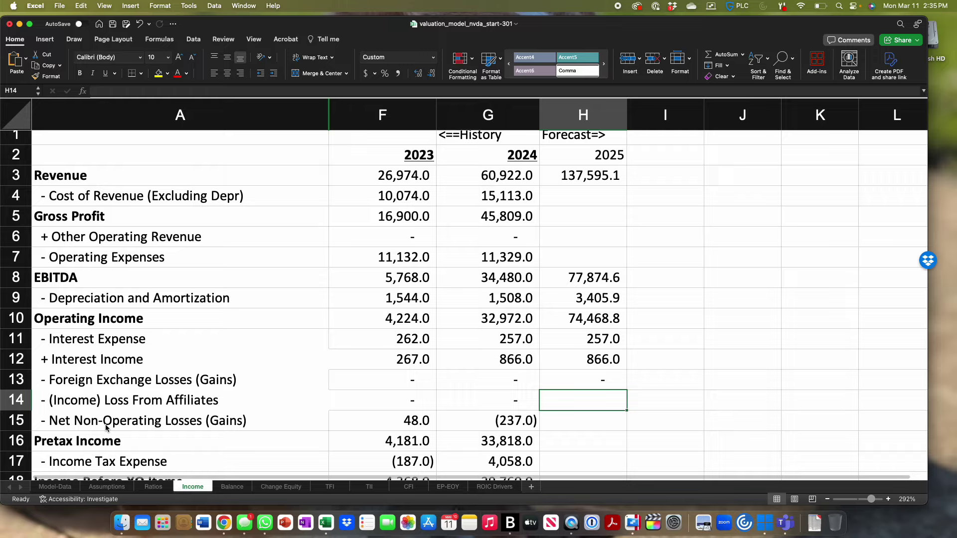
text(=)
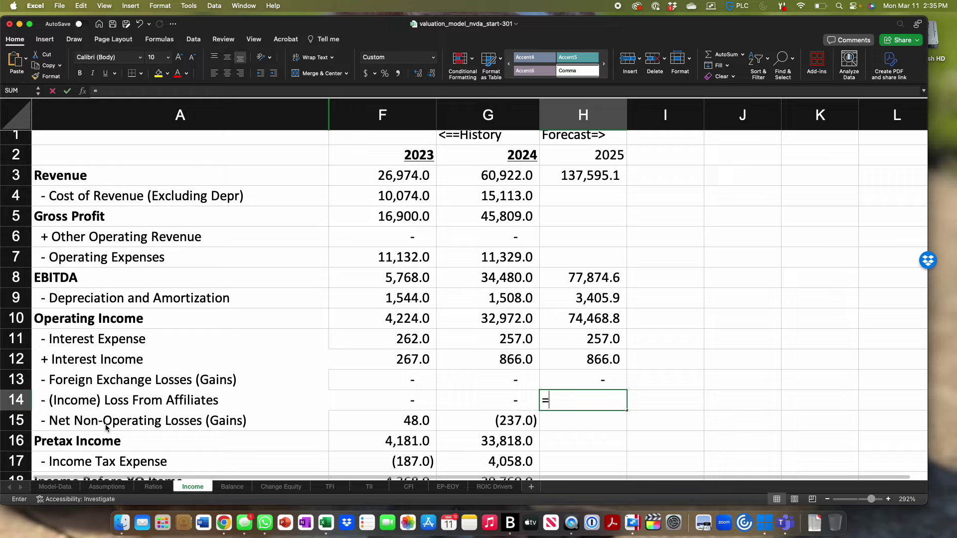
key(Left)
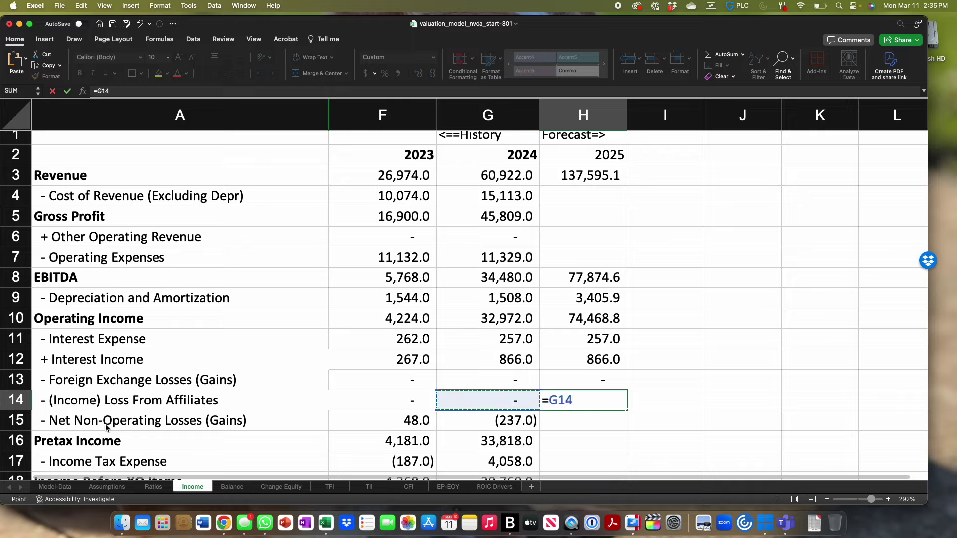
key(Return)
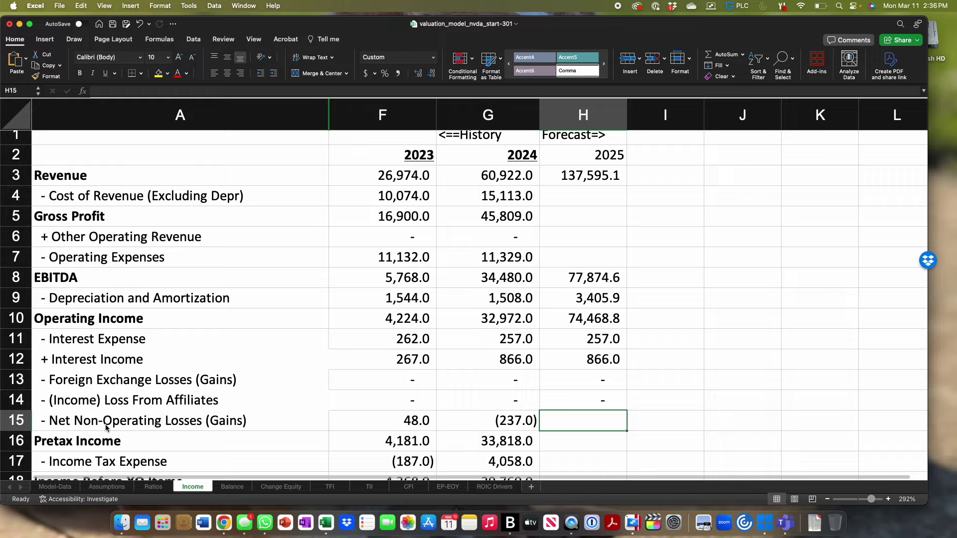
Step: Calculate 2025 Net Non-Operating Losses (Gains) in H15 as Ratios!H12 multiplied by 2025 Revenue in H3
text(=)
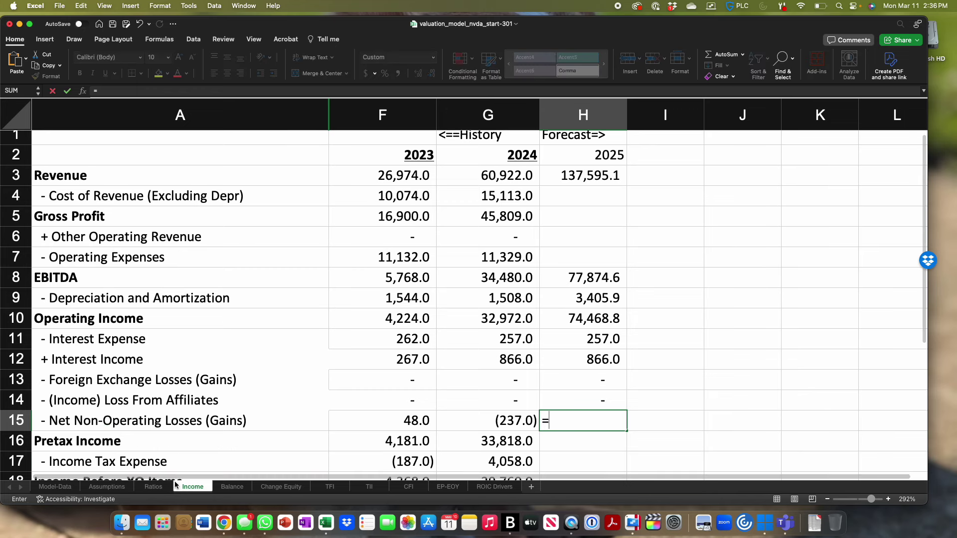
click(153, 487)
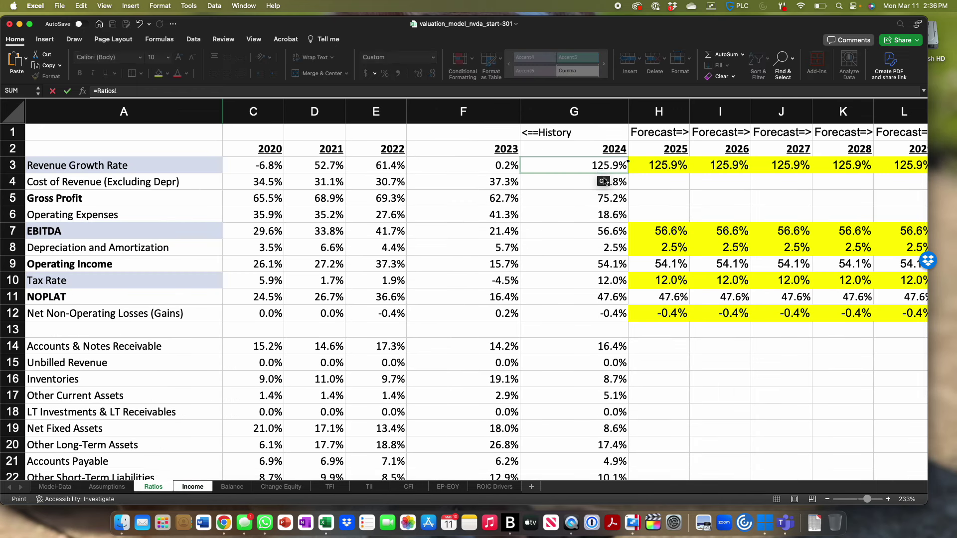
click(662, 310)
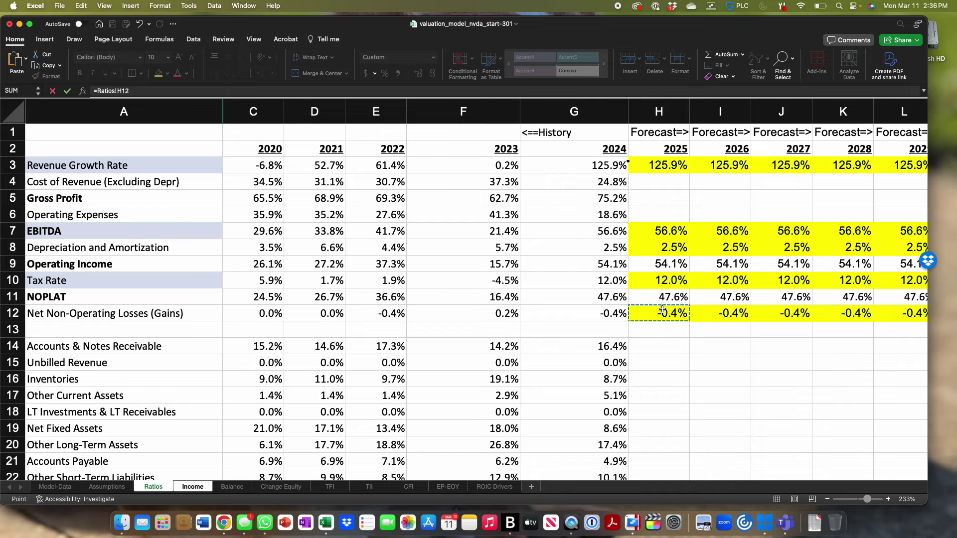
text(*)
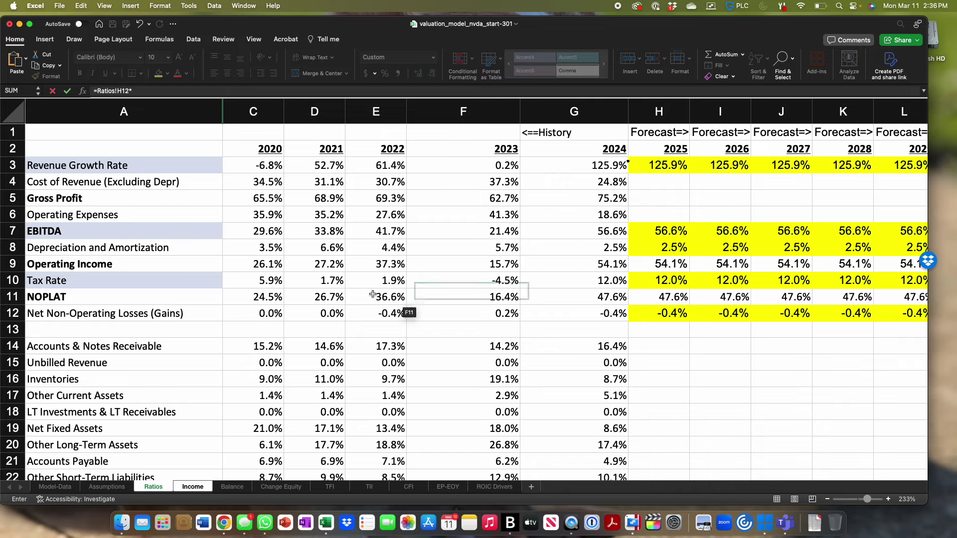
click(192, 486)
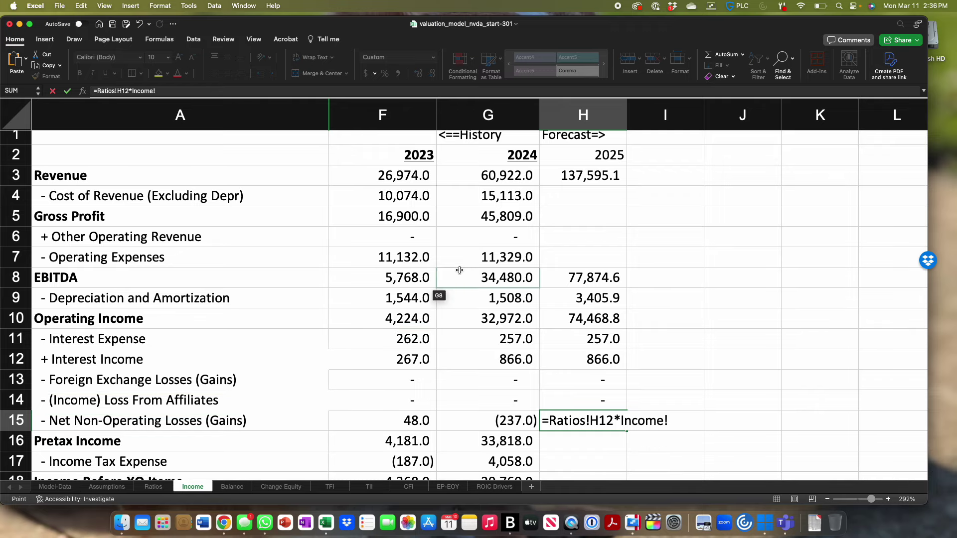
click(574, 184)
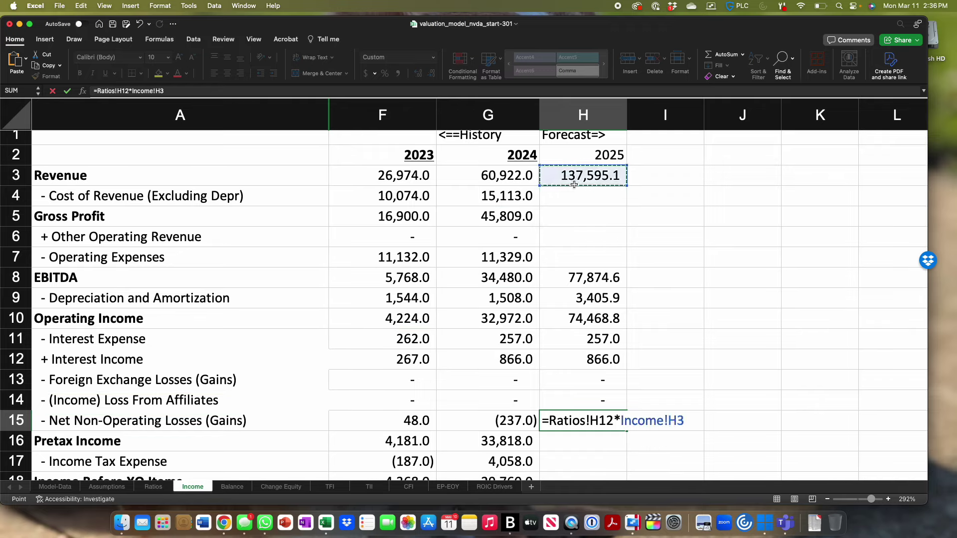
key(Return)
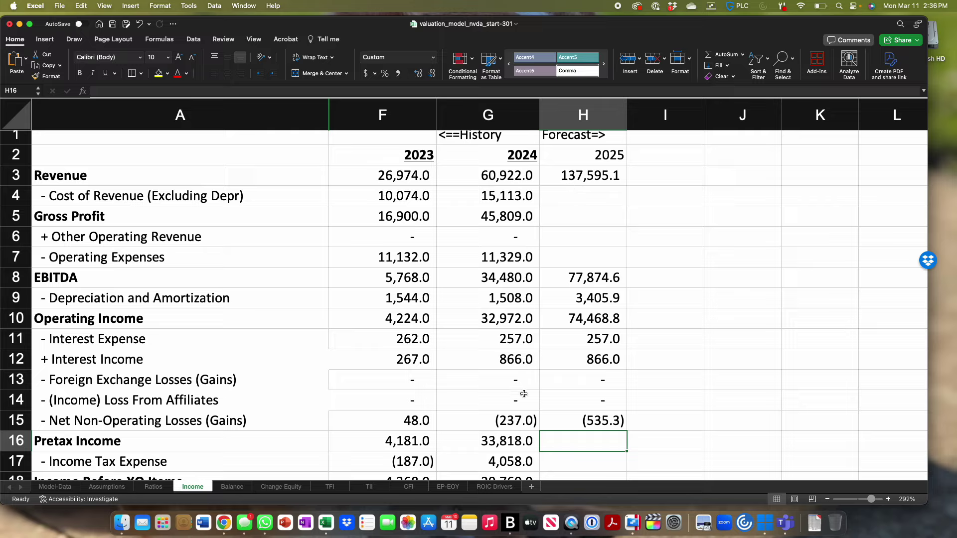
Step: Copy the 2024 Pretax Income formula from G16 into H16 for 2025
click(515, 436)
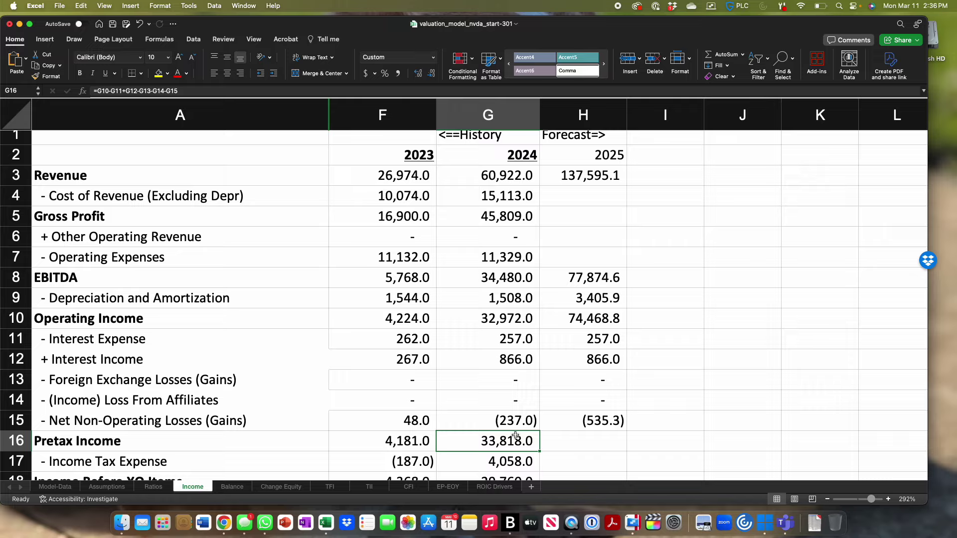
key(cmd+c)
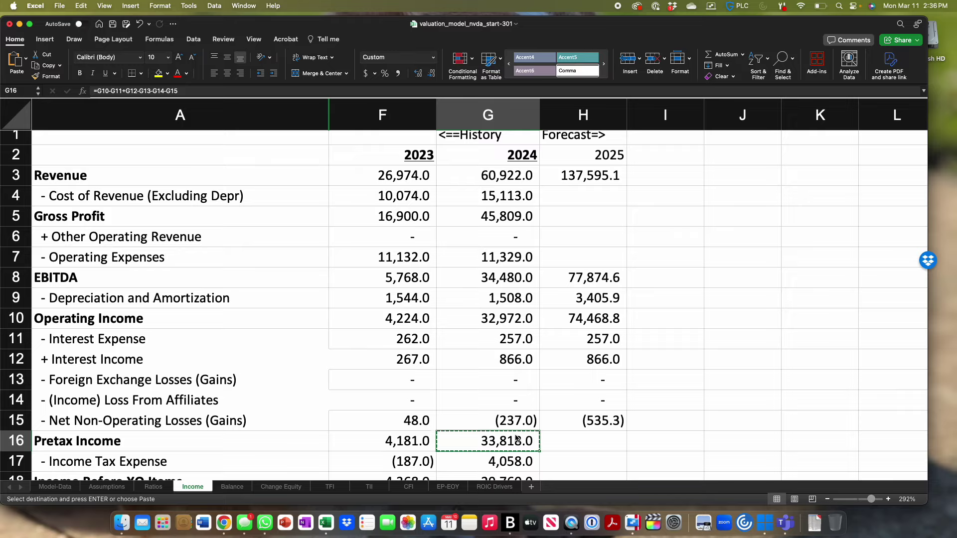
click(550, 439)
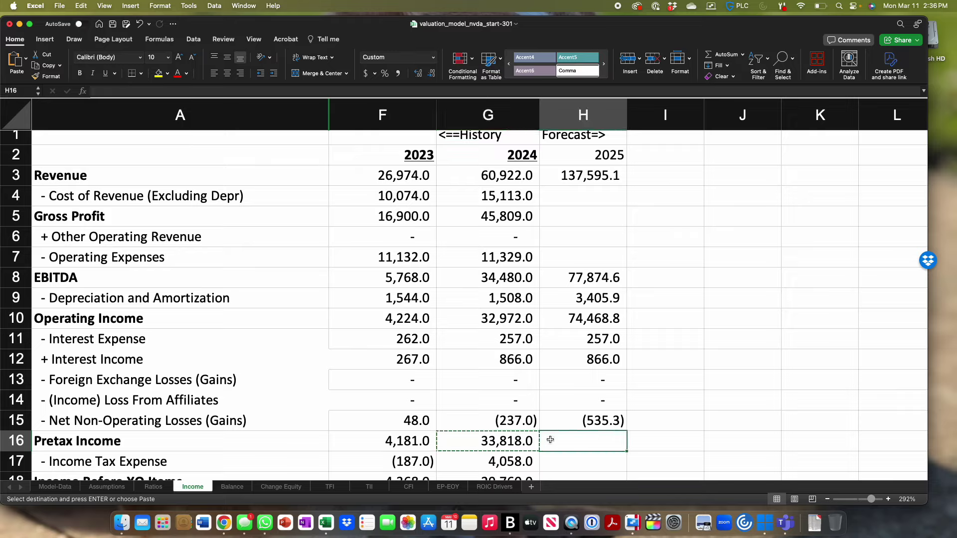
key(cmd+v)
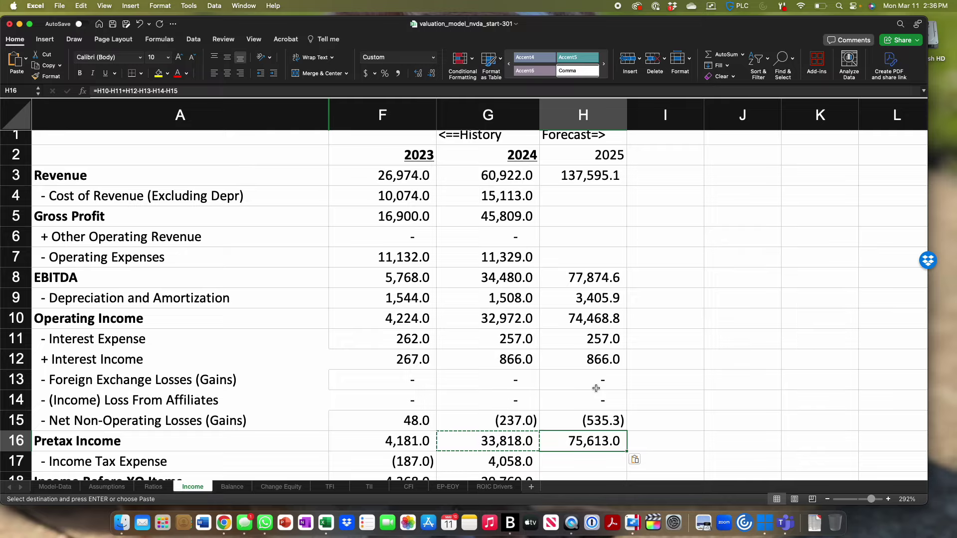
Step: Calculate 2025 Income Tax Expense in H17 as the tax rate in Ratios!H10 multiplied by Pretax Income in H16
scroll(596, 388, down, 3)
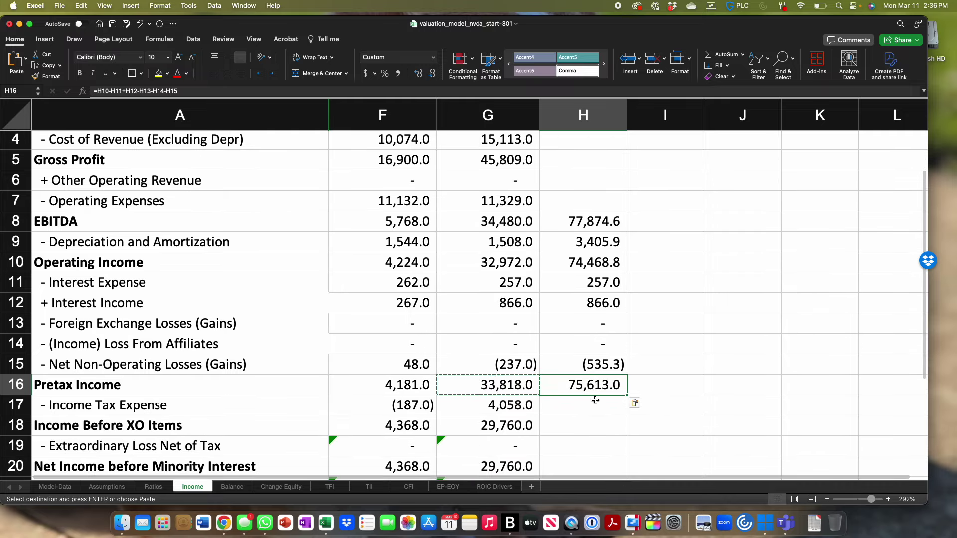
click(593, 404)
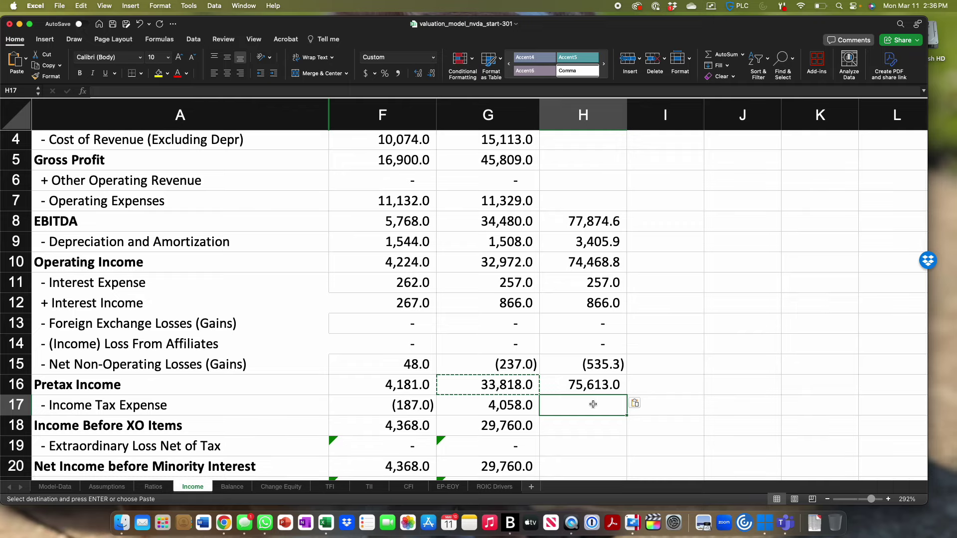
text(=)
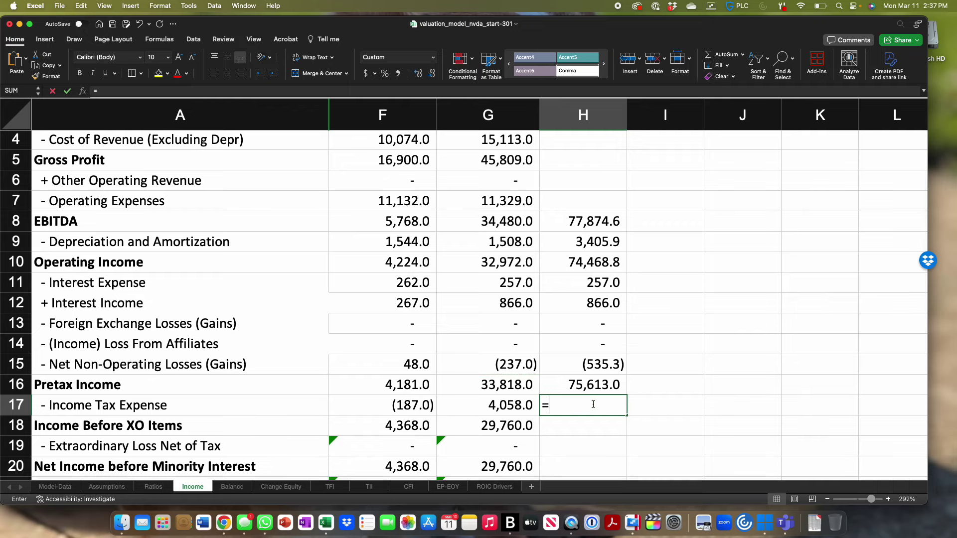
click(235, 439)
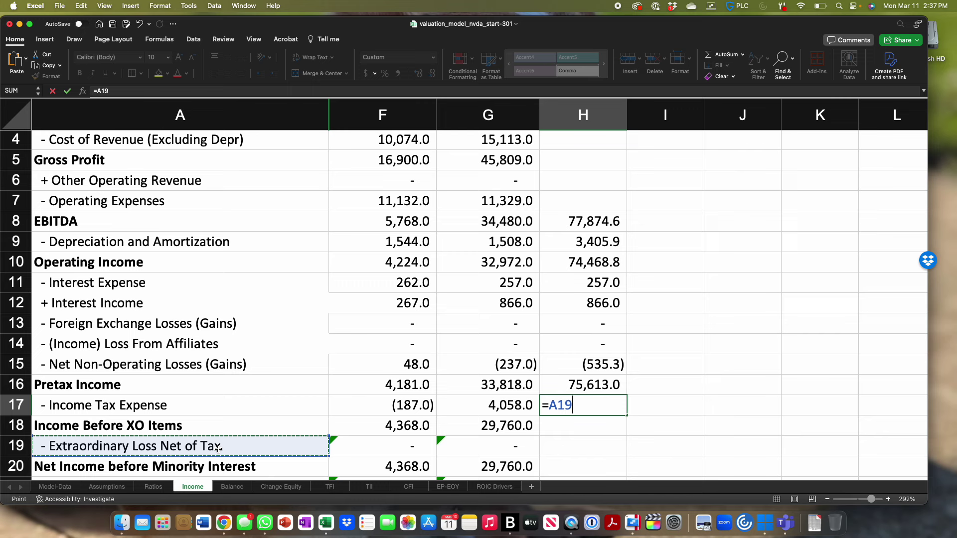
click(153, 487)
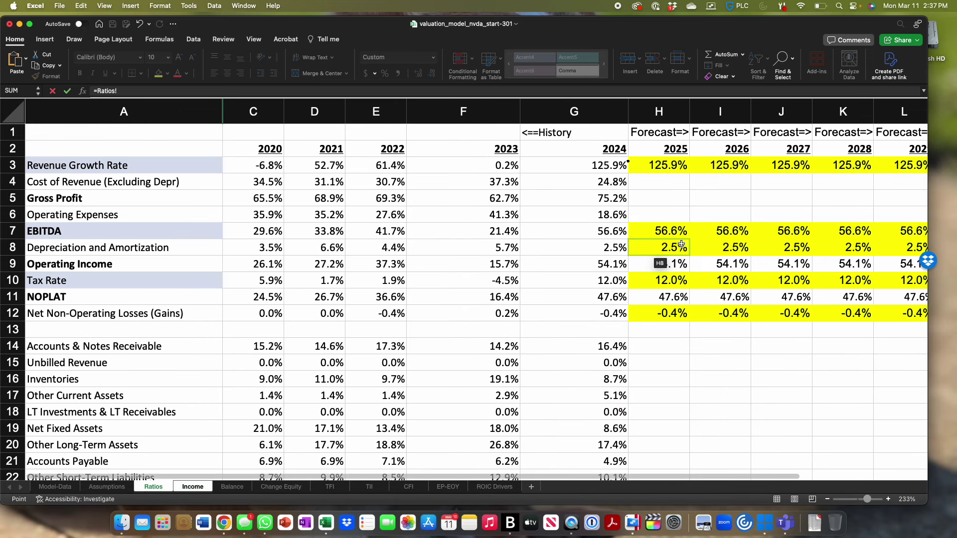
click(678, 279)
text(*)
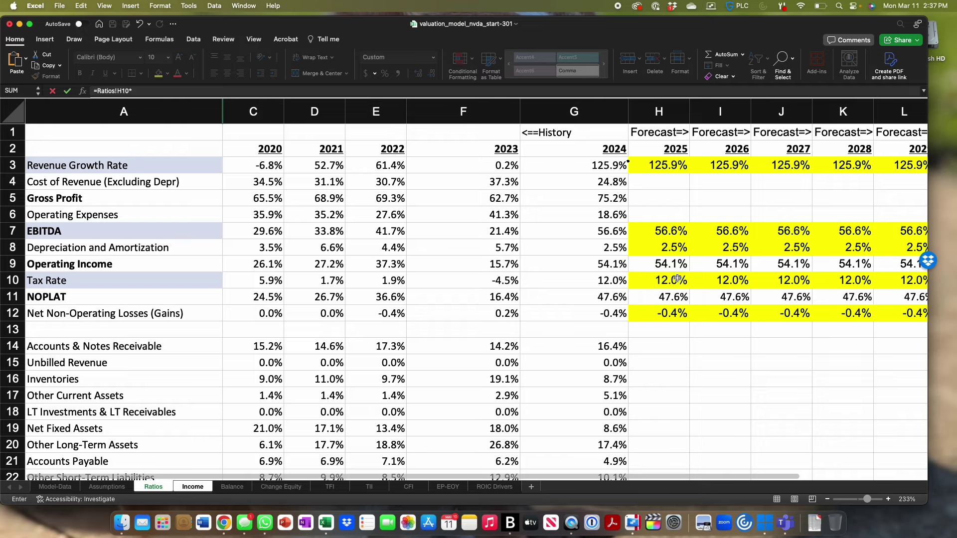
click(663, 297)
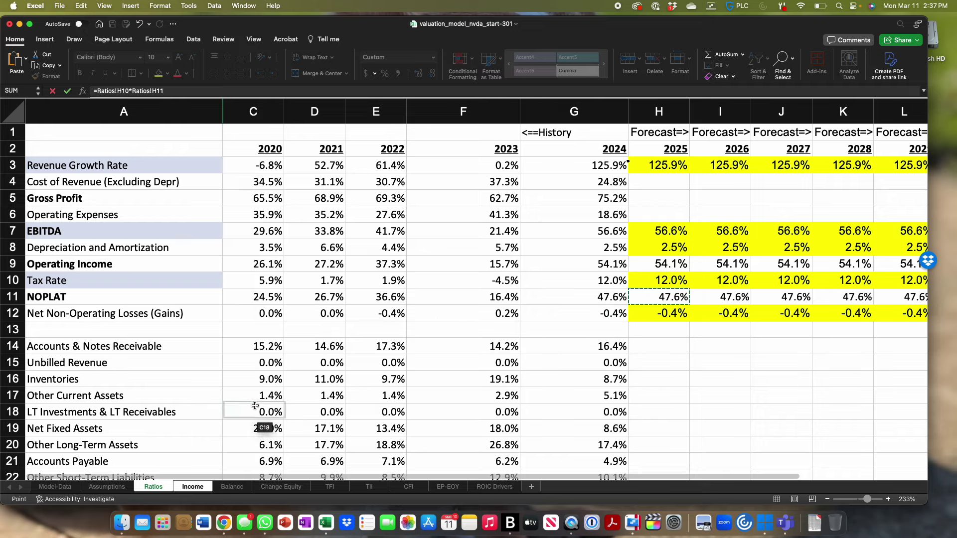
click(198, 488)
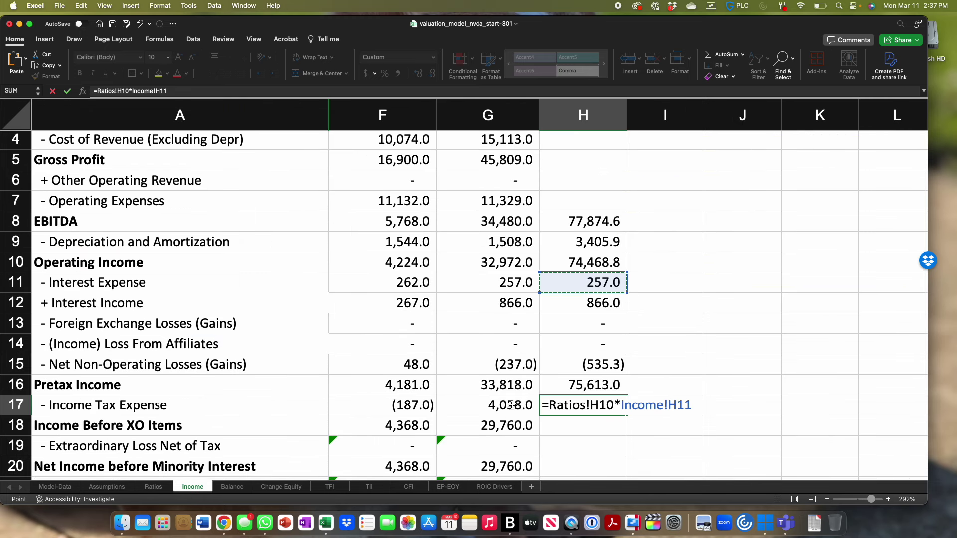
click(608, 388)
key(Return)
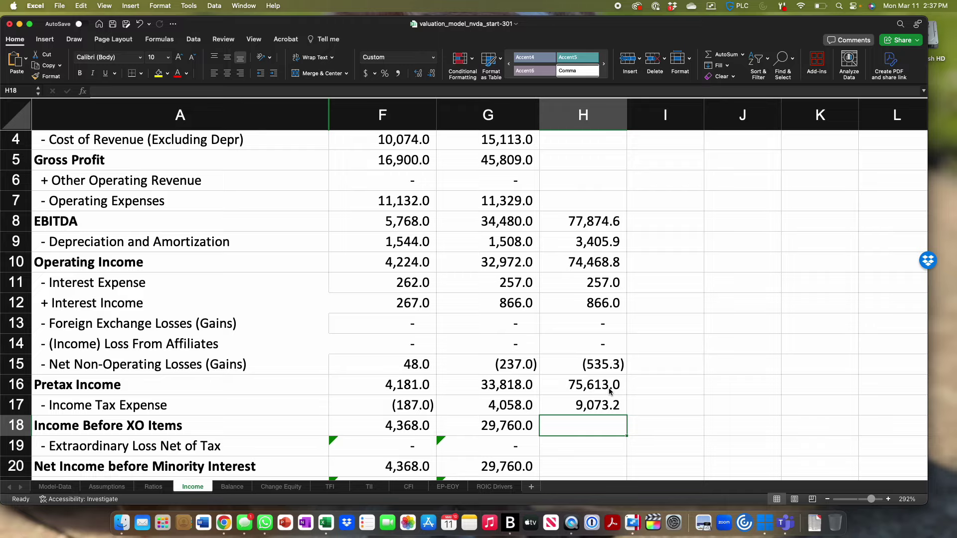
key(Right)
key(Right)
key(Right)
key(Right)
key(Right)
key(Right)
key(Right)
key(Right)
key(Right)
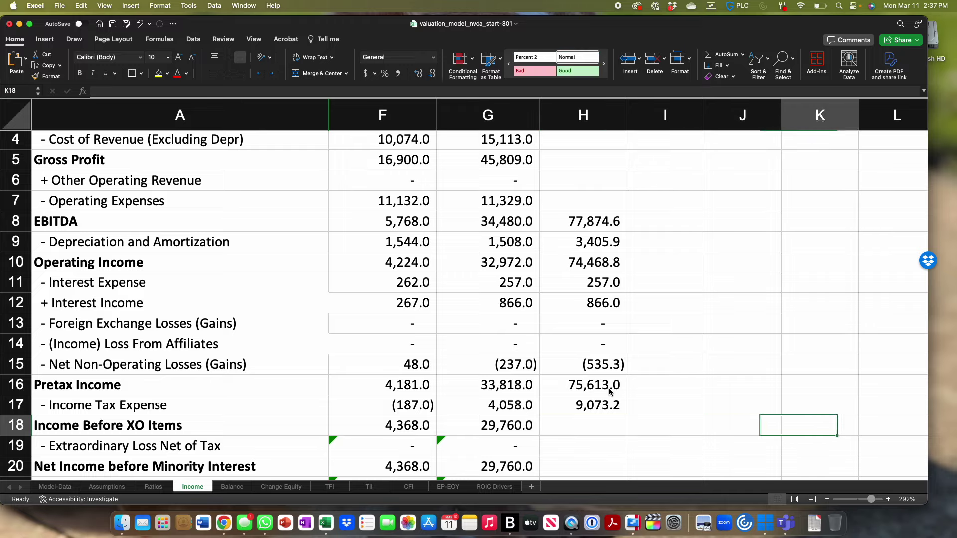
key(Left)
key(Left)
key(Left)
key(Left)
key(Left)
key(Left)
key(Left)
key(Left)
key(Left)
key(Left)
key(Left)
key(Left)
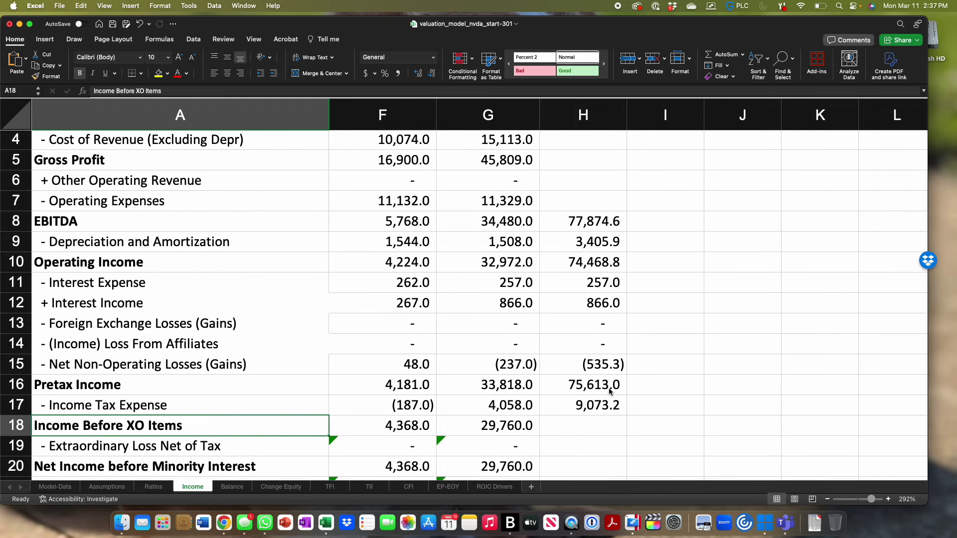
Step: Calculate 2025 Income Before XO Items in H18 as Pretax Income minus Income Tax Expense, =H16-H17
key(Right)
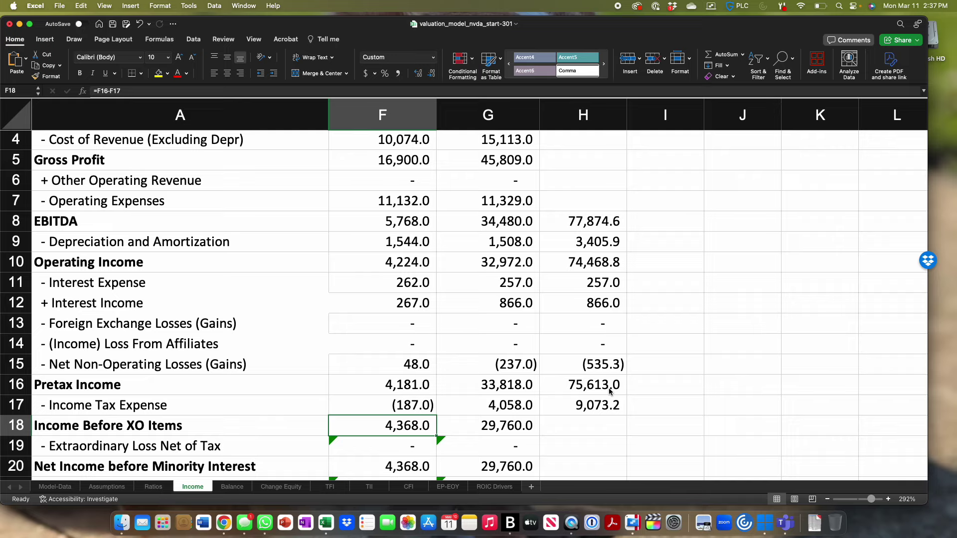
key(Right)
key(Right)
text(=)
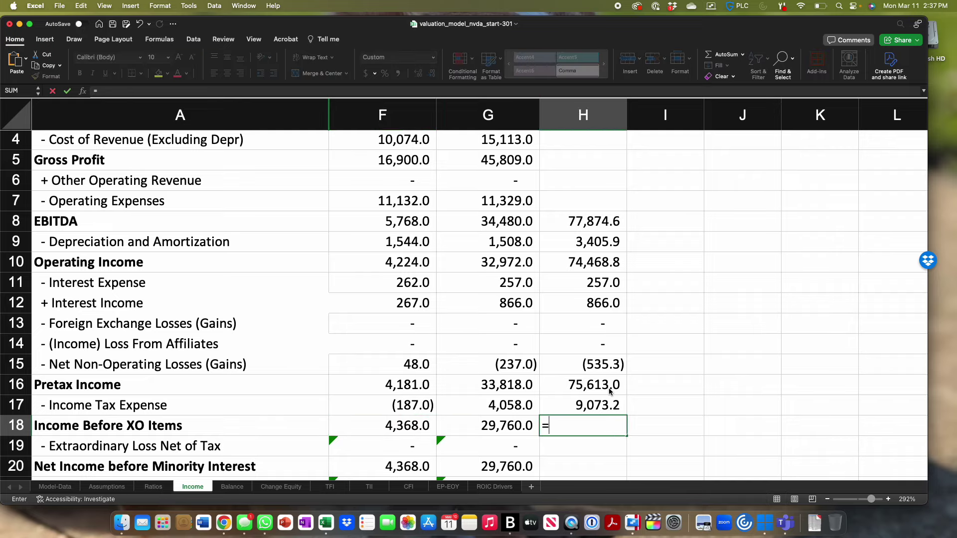
key(Up)
key(Up)
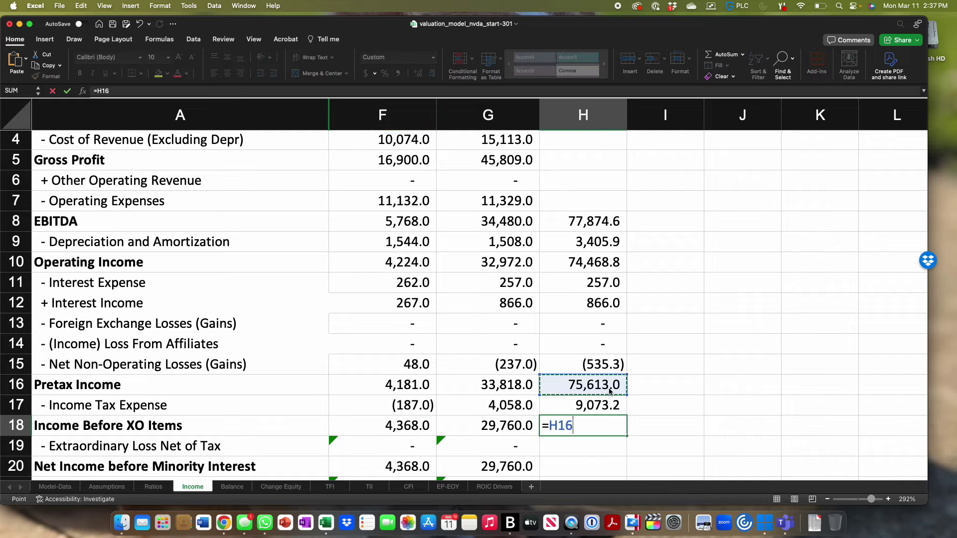
text(-)
key(Up)
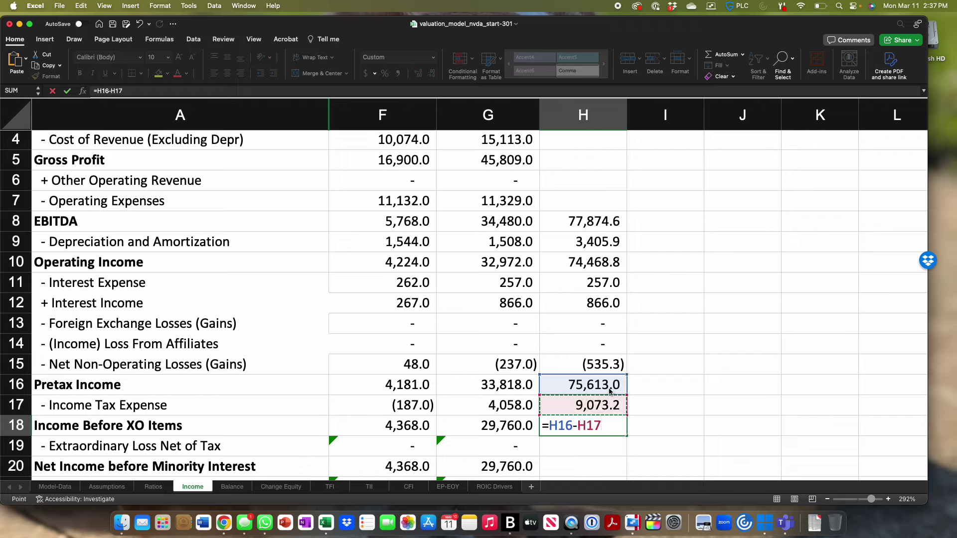
key(Return)
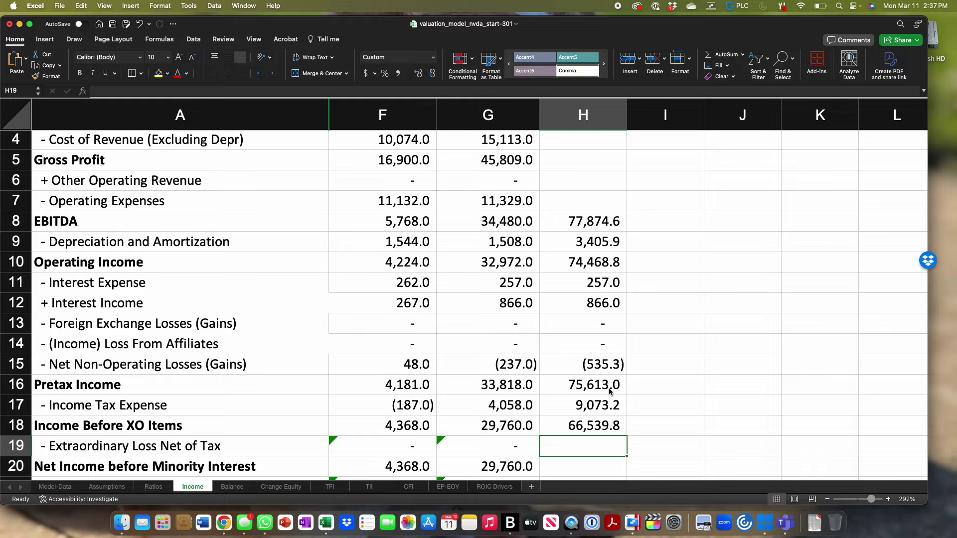
Step: Enter 0 for 2025 Extraordinary Loss Net of Tax in H19 and calculate Net Income before Minority Interest in H20 as =H18-H19
text(0)
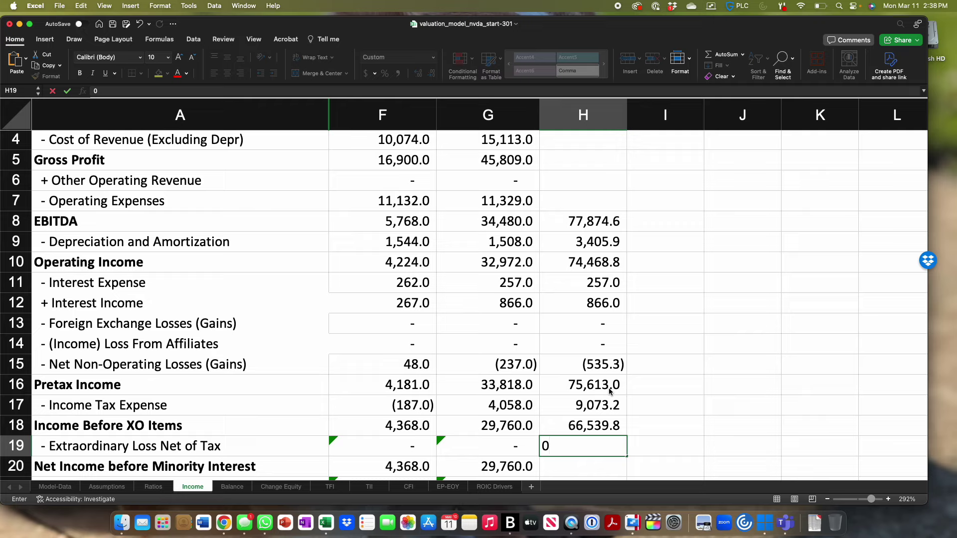
key(Return)
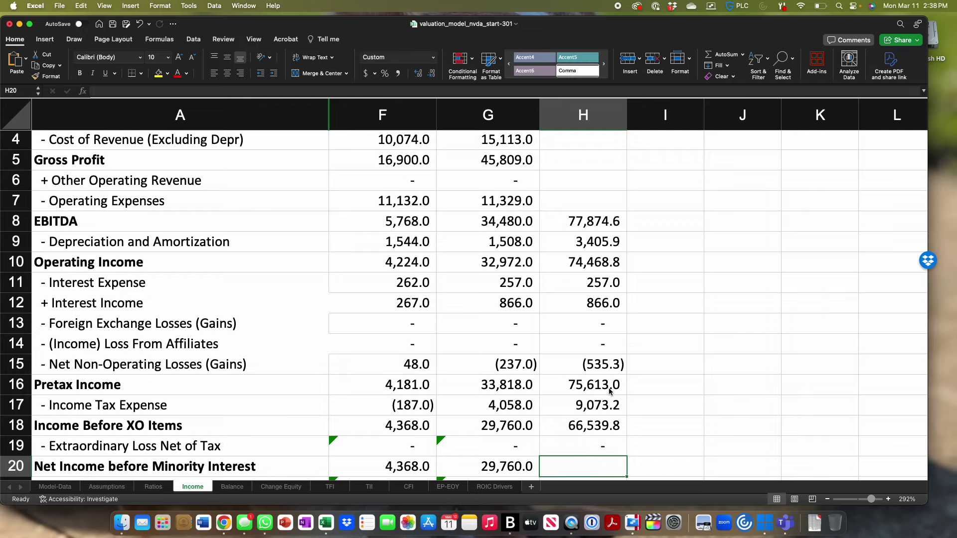
text(=)
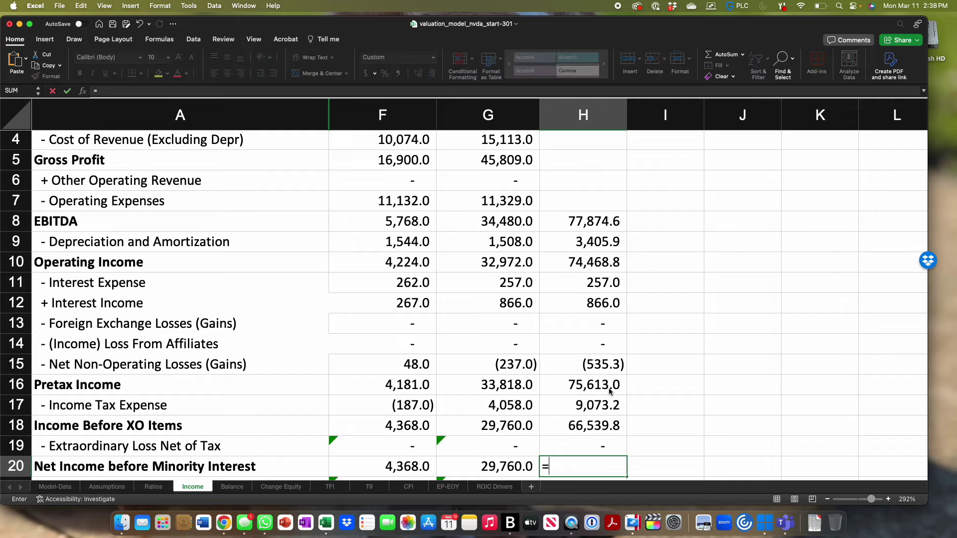
key(Up)
key(Up)
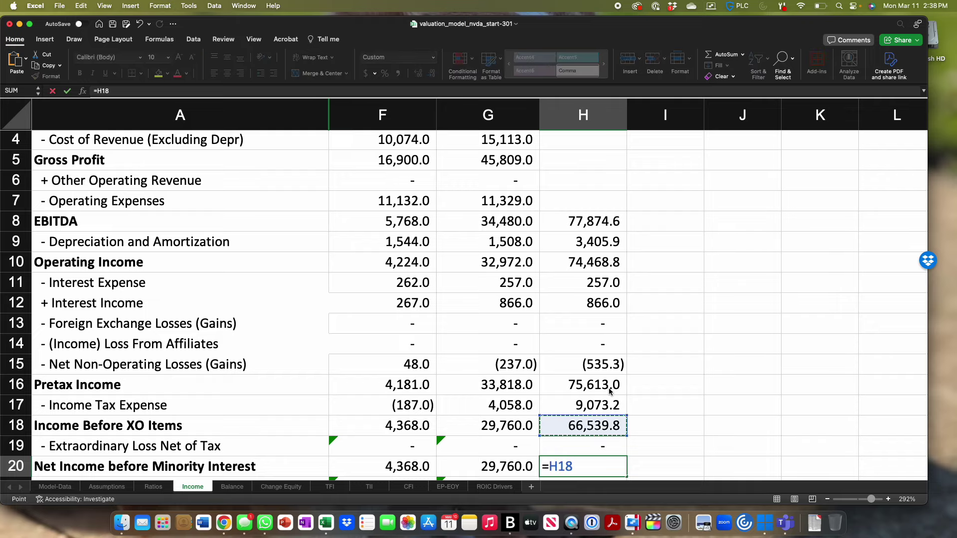
text(-)
key(Up)
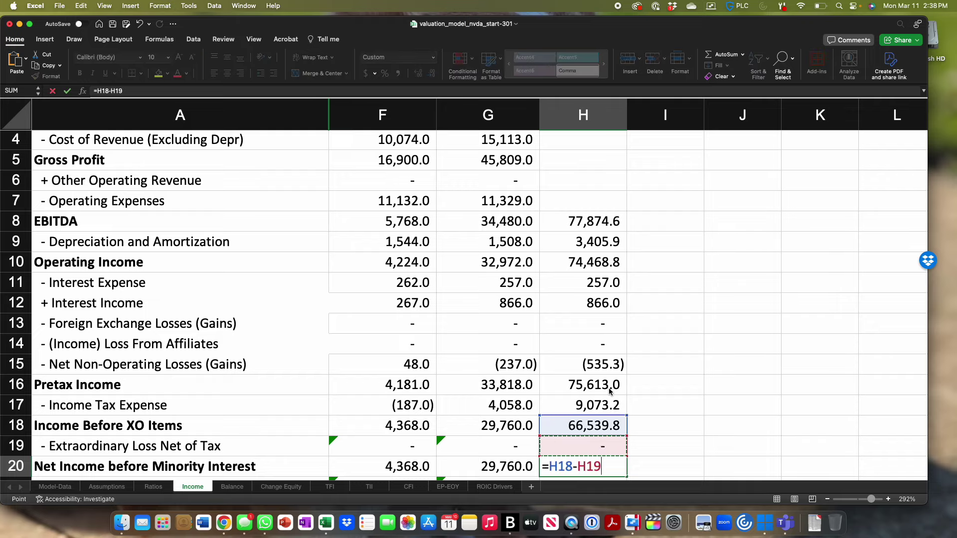
key(Return)
Step: Set 2025 Minority Interests in H21 equal to the 2024 value in G21
scroll(608, 390, down, 5)
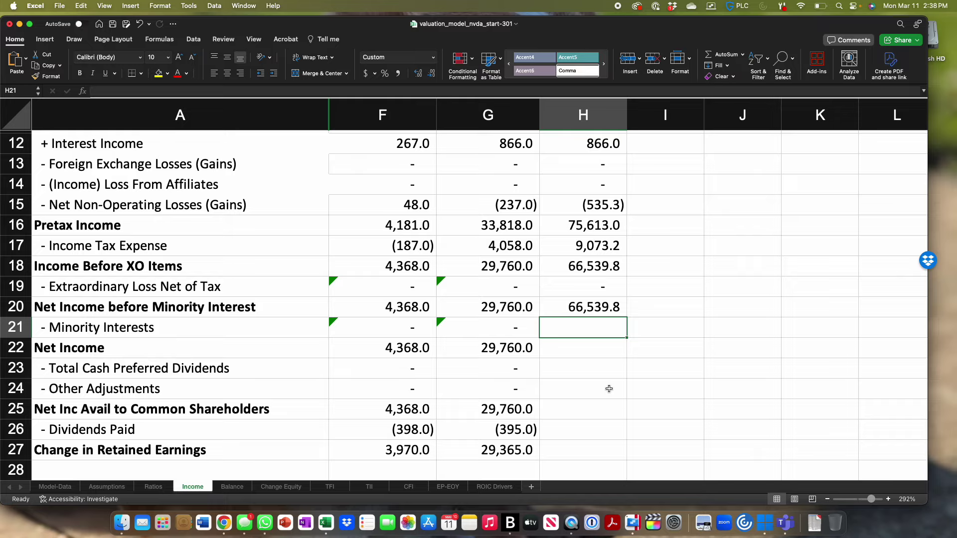
text(=)
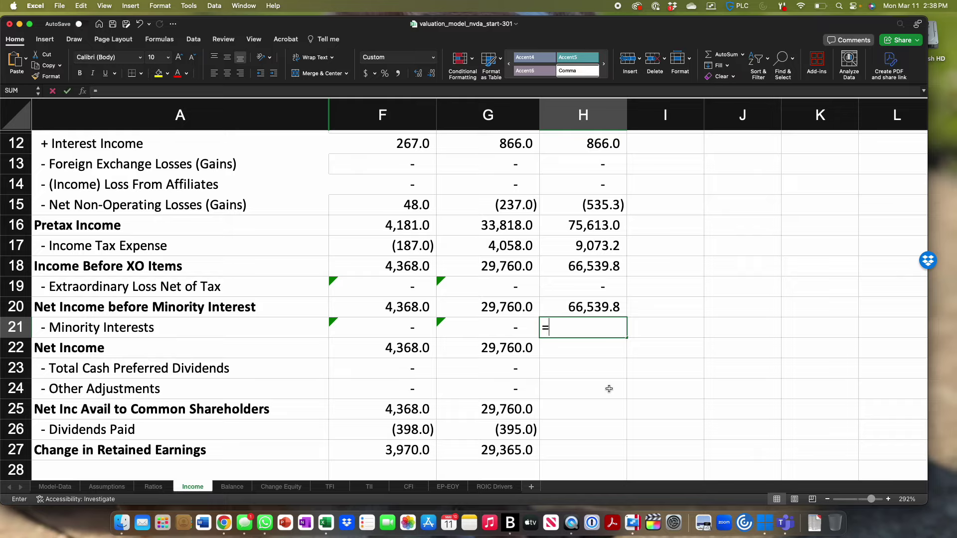
key(Left)
key(Return)
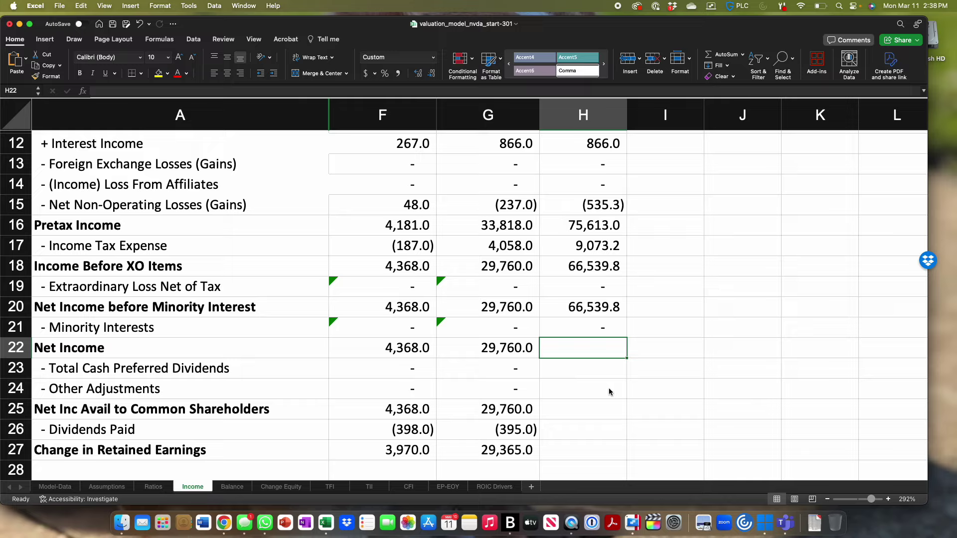
Step: Calculate 2025 Net Income in H22 as Net Income before Minority Interest minus Minority Interests, =H20-H21
text(=)
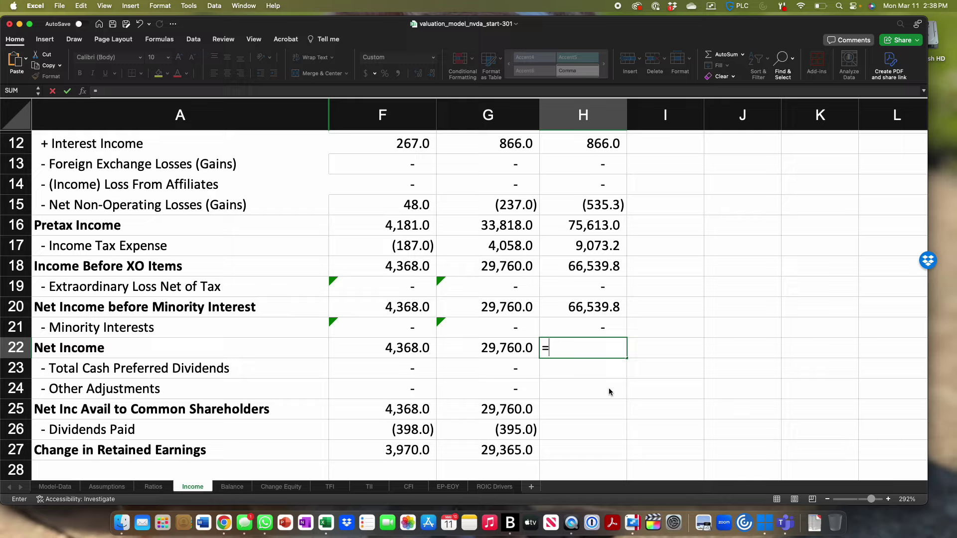
key(Up)
key(Up)
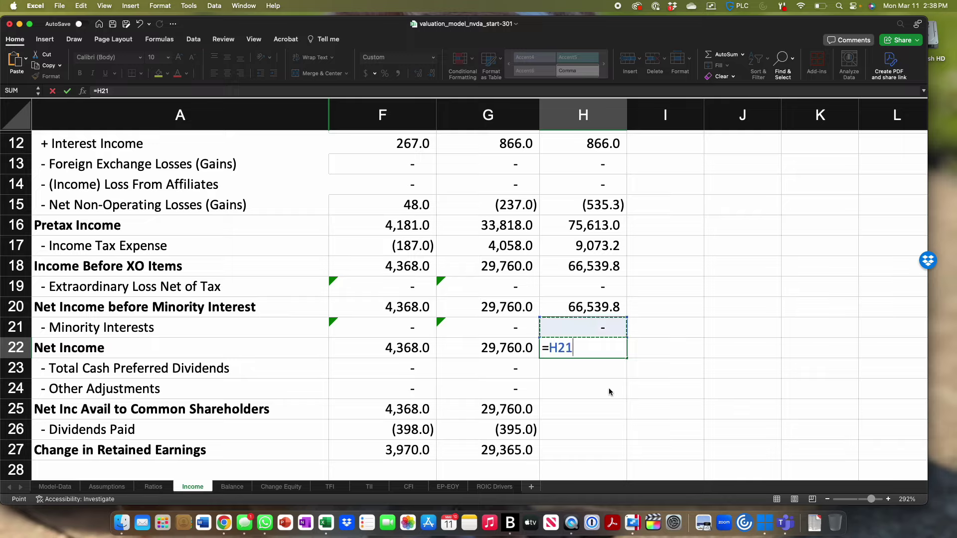
text(-)
key(Up)
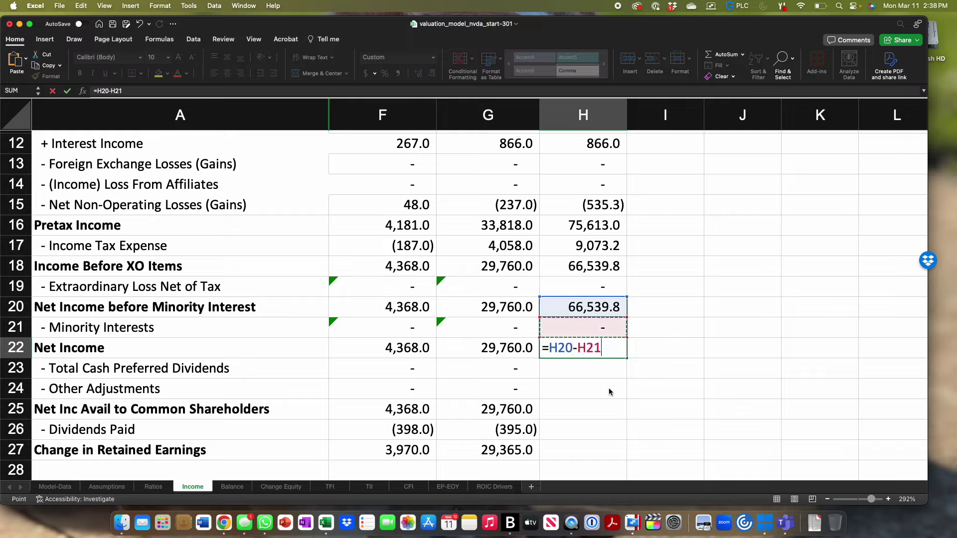
key(Return)
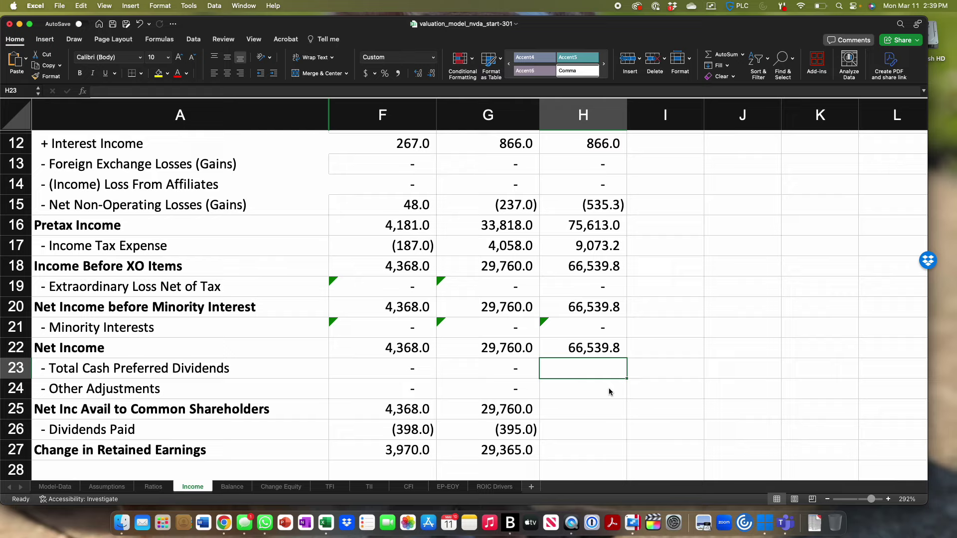
Step: Set 2025 Total Cash Preferred Dividends in H23 equal to the 2024 value in G23 and enter 0 for Other Adjustments in H24
text(=)
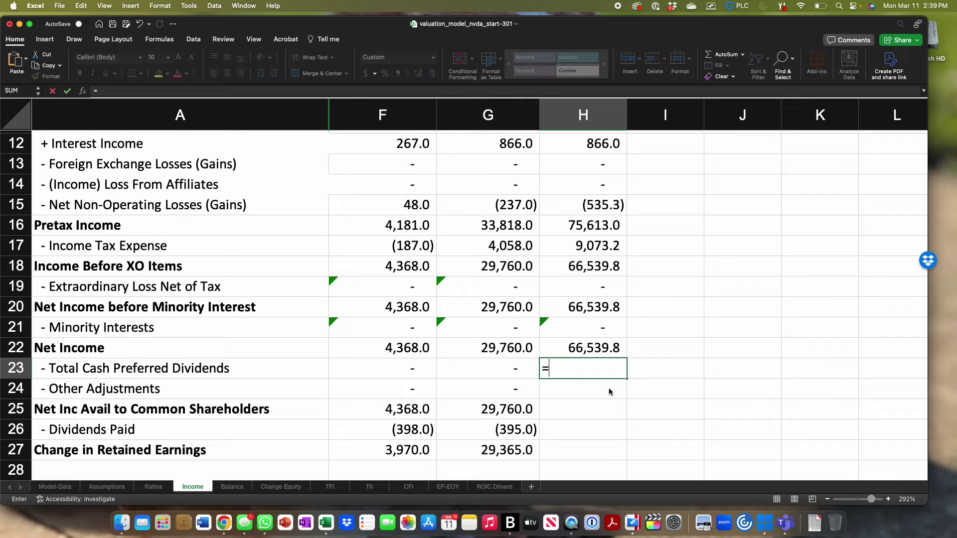
key(Left)
key(Return)
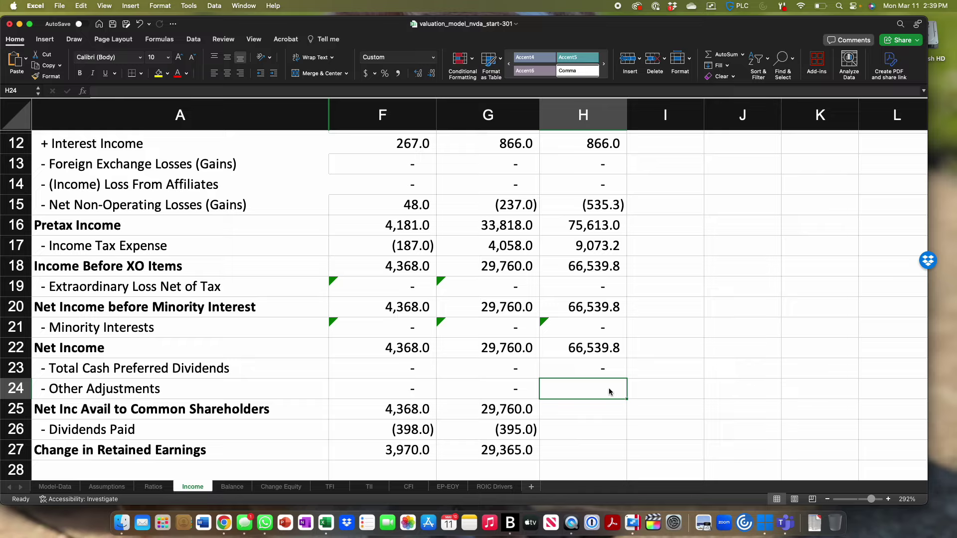
text(0)
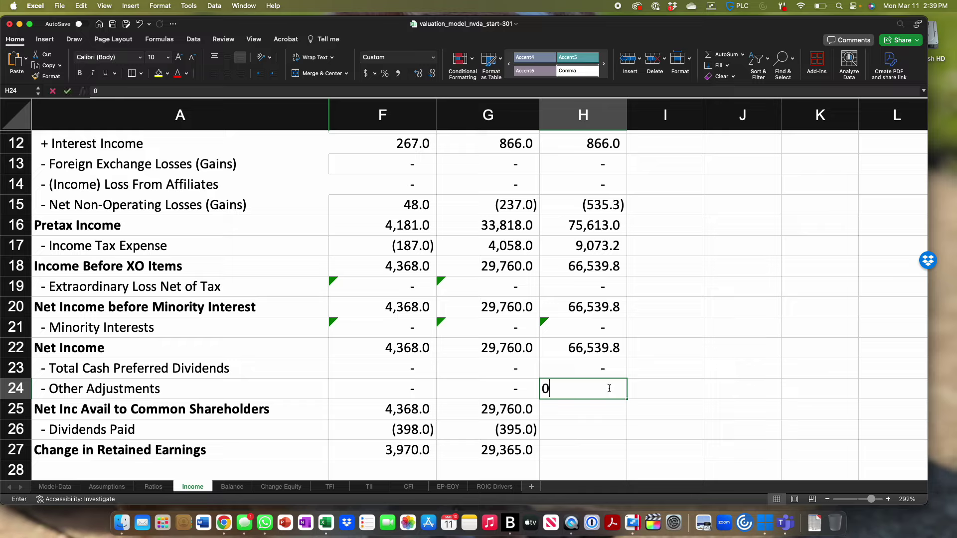
key(Return)
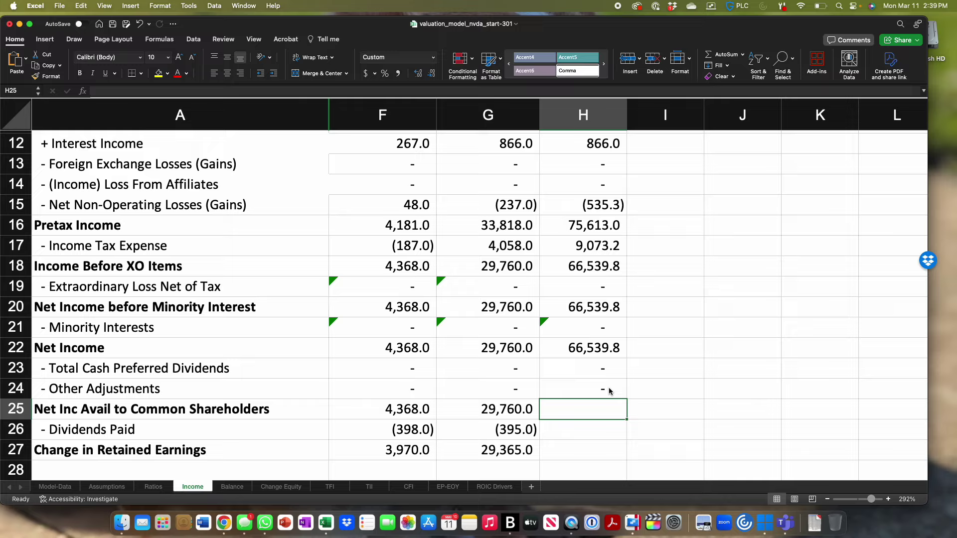
Step: Copy the 2024 Net Inc Avail to Common Shareholders formula from G25 into H25 for 2025
key(Left)
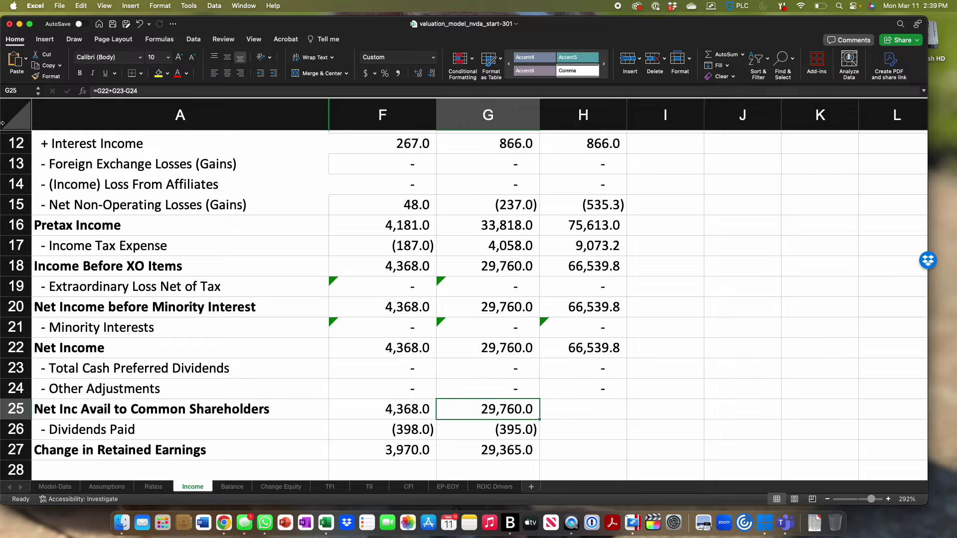
click(48, 64)
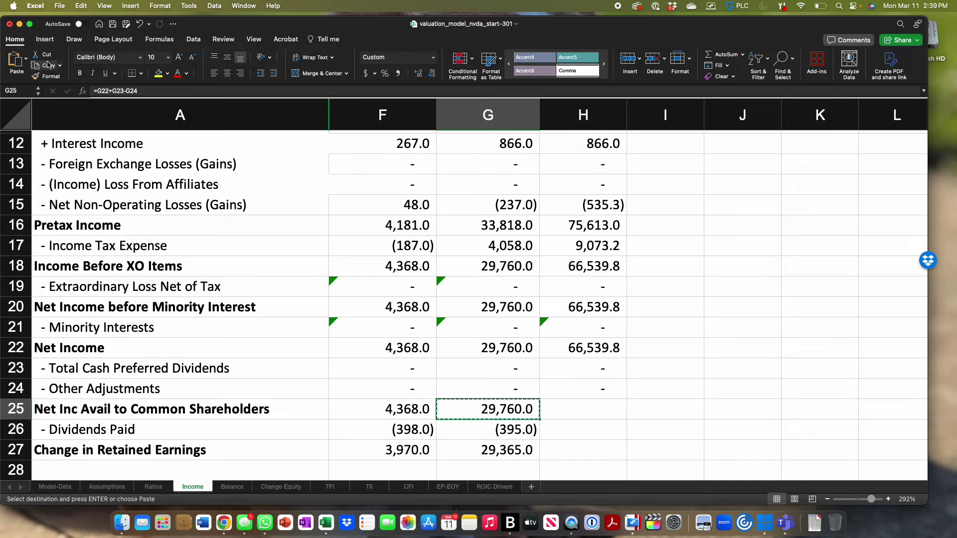
click(594, 422)
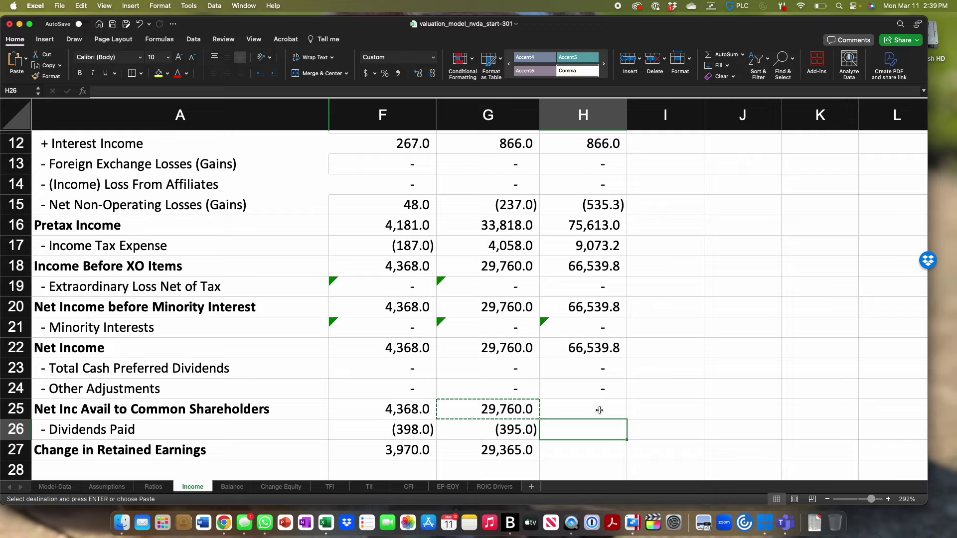
click(596, 410)
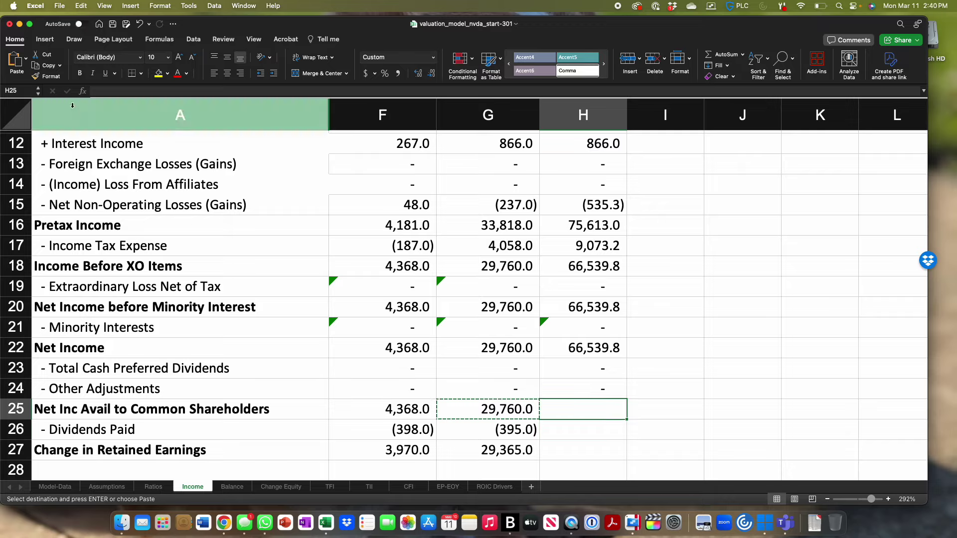
click(15, 61)
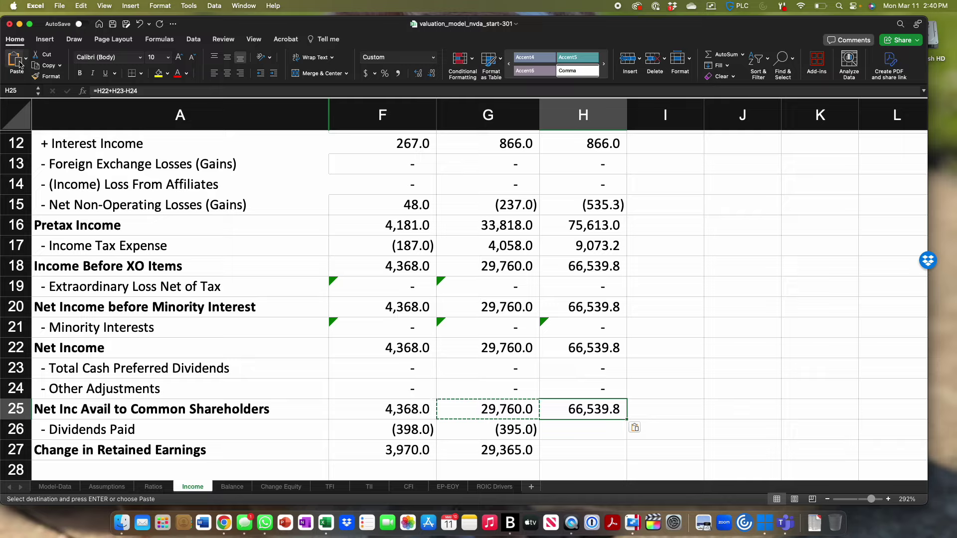
Step: Set 2025 Dividends Paid in H26 equal to the 2024 value in G26
key(Down)
text(=)
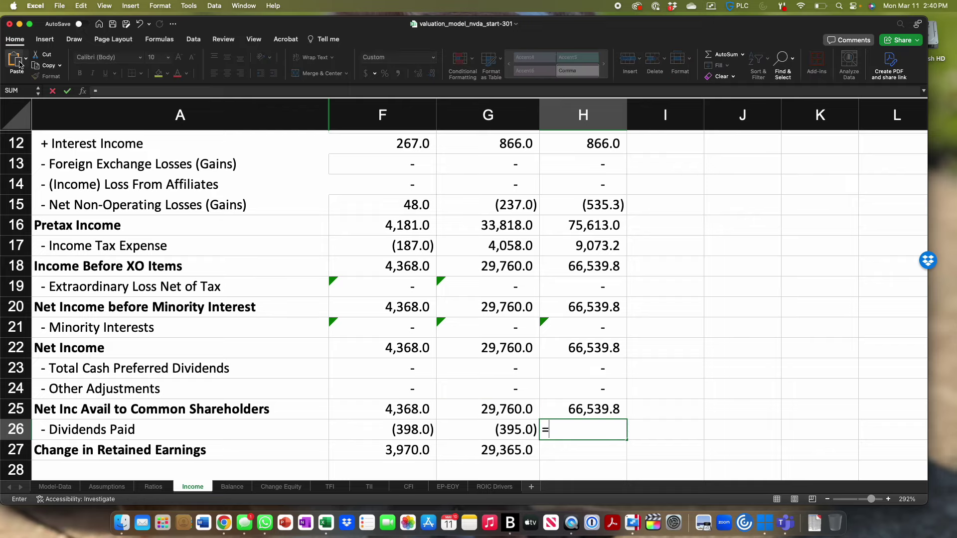
key(Left)
key(Return)
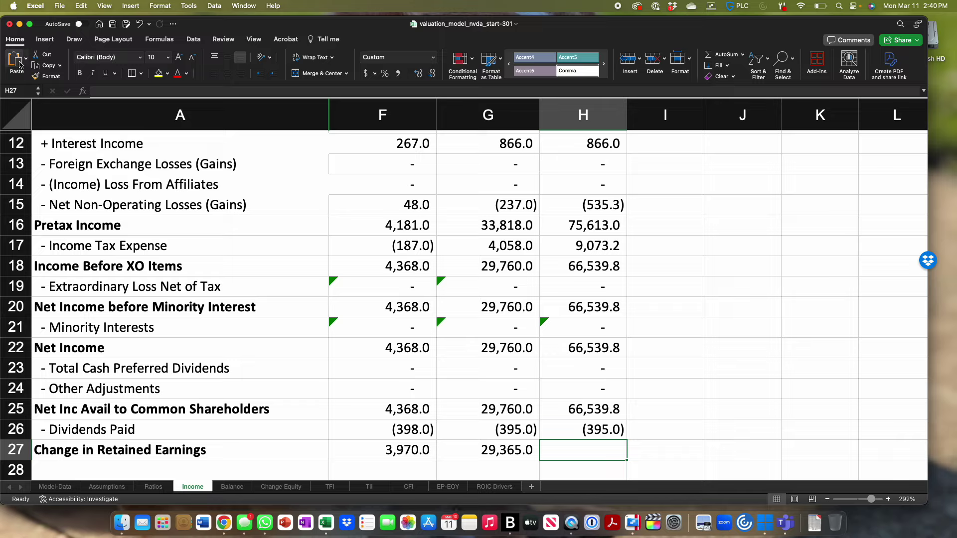
Step: Copy the 2024 Change in Retained Earnings formula from G27 into H27 for 2025
key(Left)
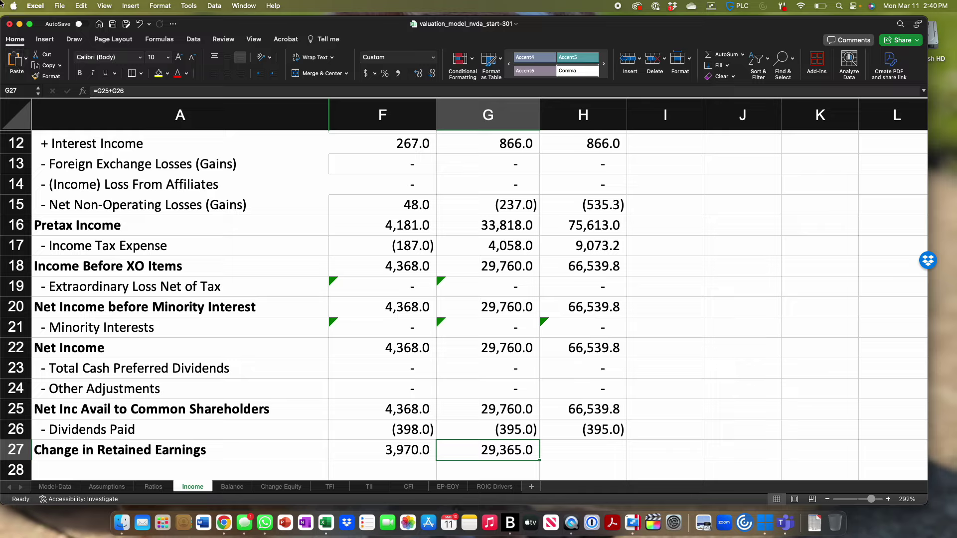
click(54, 66)
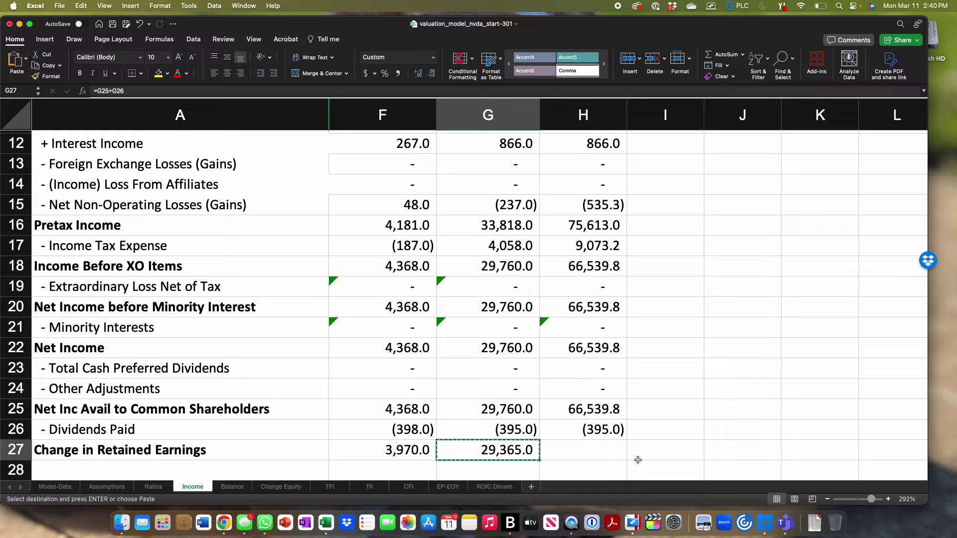
click(606, 456)
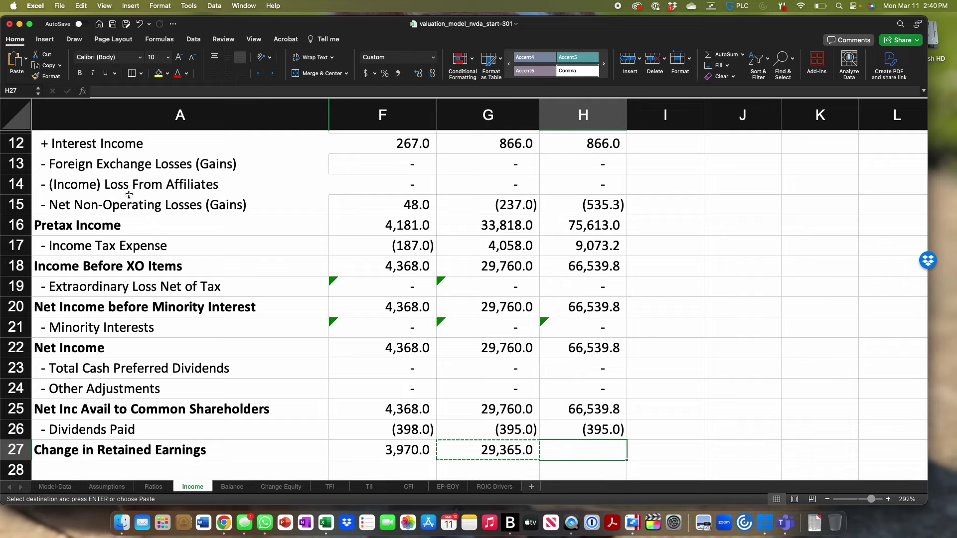
click(17, 60)
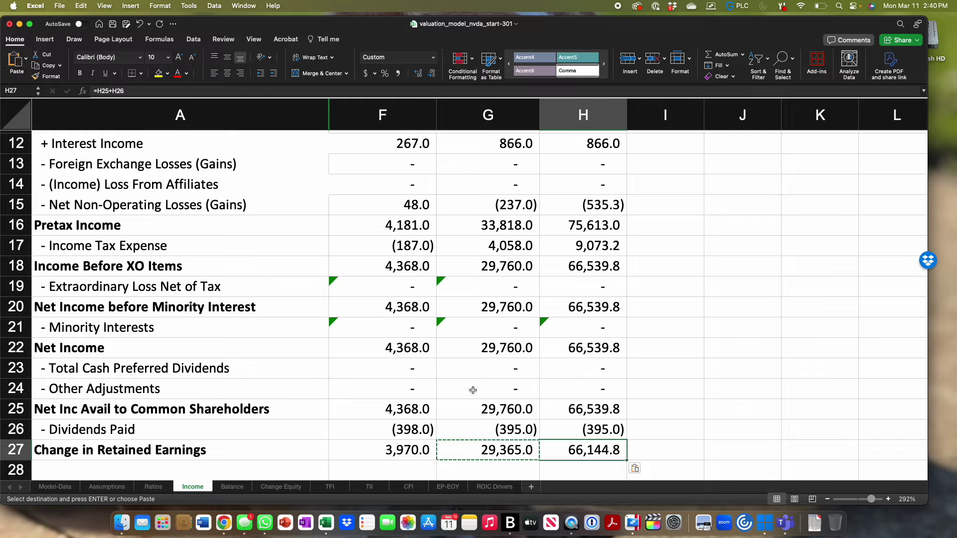
Step: Check which cells the 2025 formulas for Change in Retained Earnings in H27 and Net Inc Avail to Common Shareholders in H25 reference
double_click(607, 450)
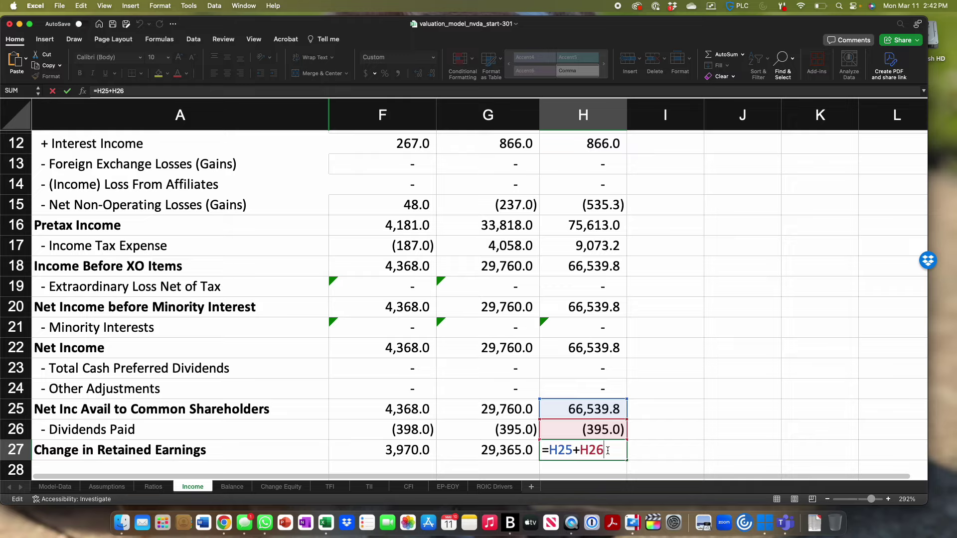
key(Return)
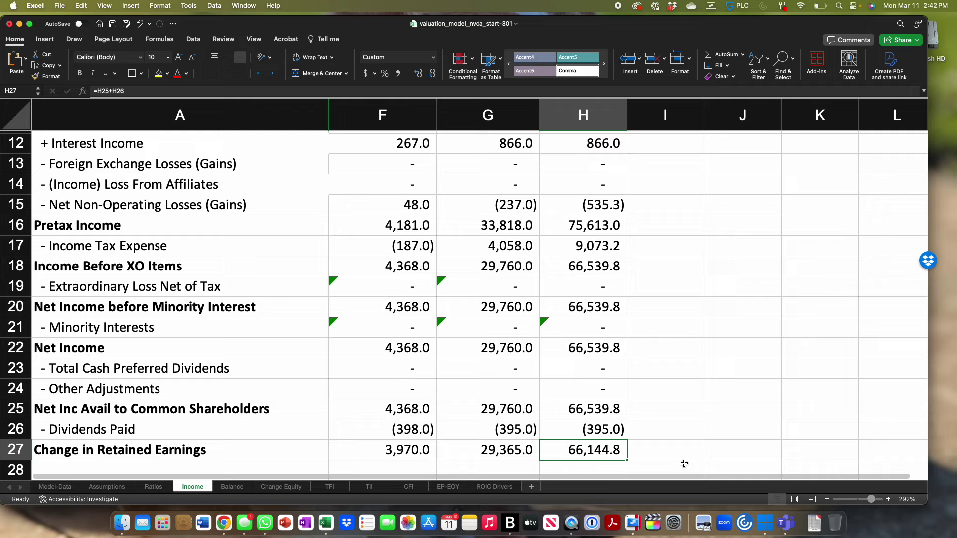
click(673, 463)
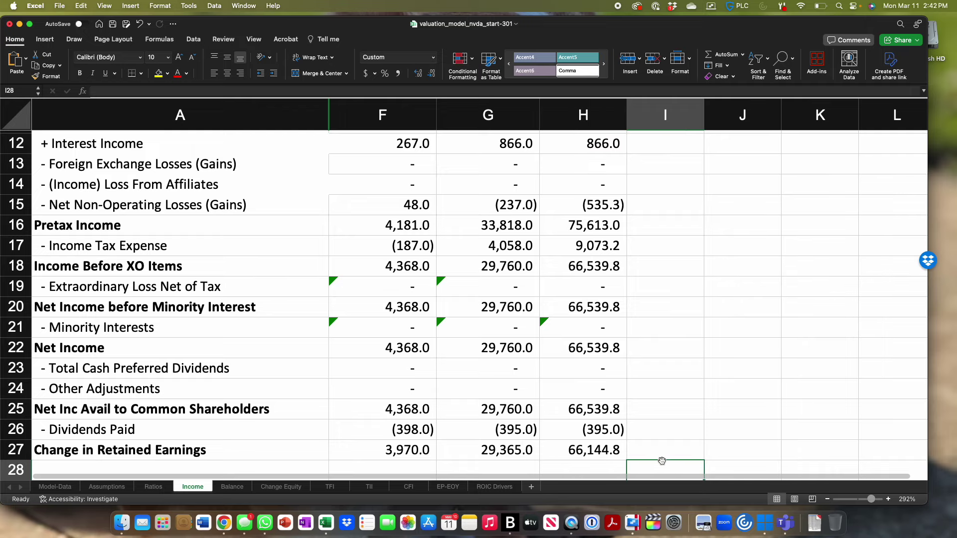
double_click(617, 408)
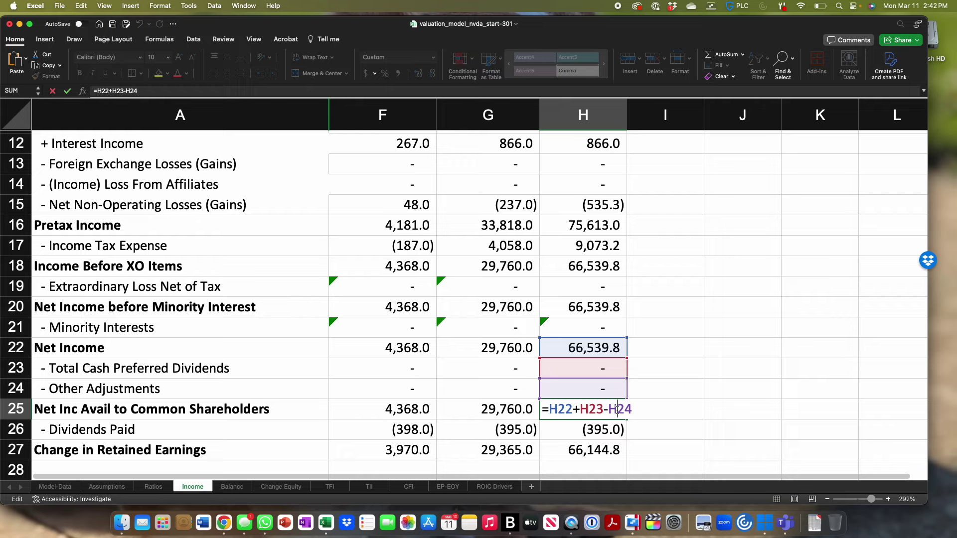
key(Return)
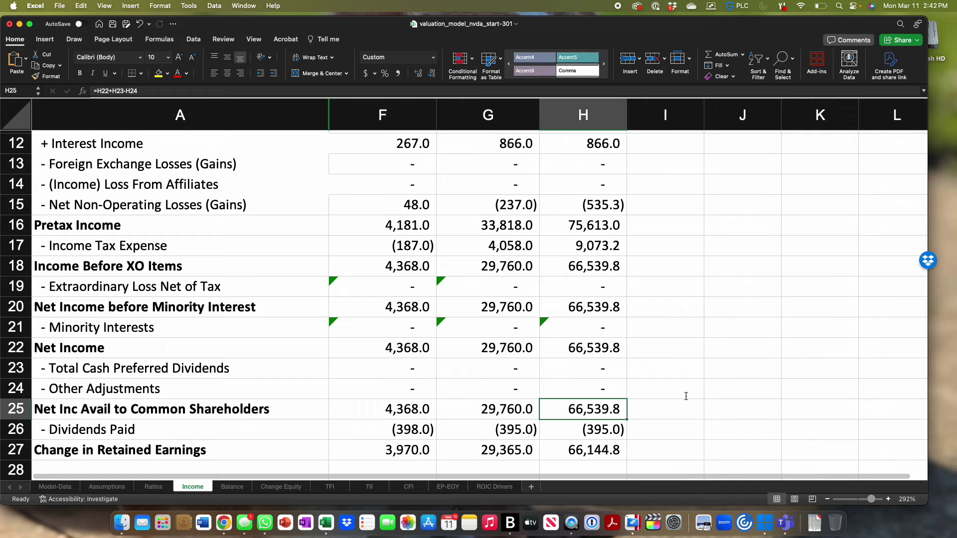
Step: Copy the whole 2025 forecast column H of the Income sheet across columns H through M to extend the forecast to 2030
scroll(816, 351, up, 5)
scroll(816, 352, down, 1)
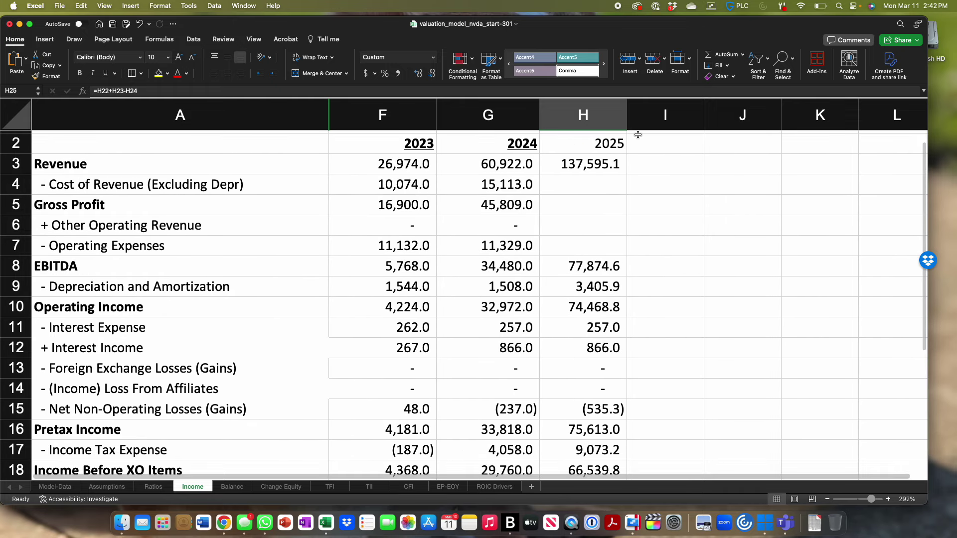
click(597, 128)
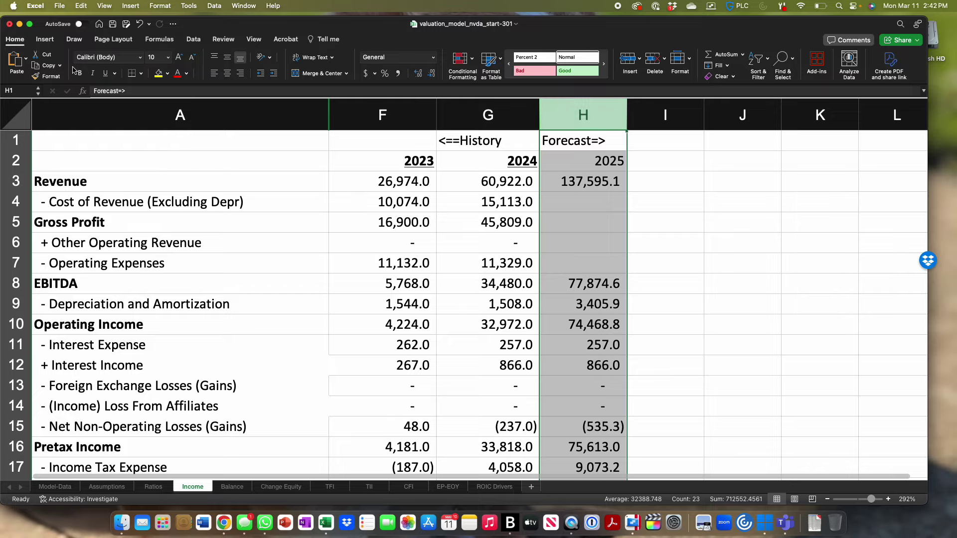
click(37, 67)
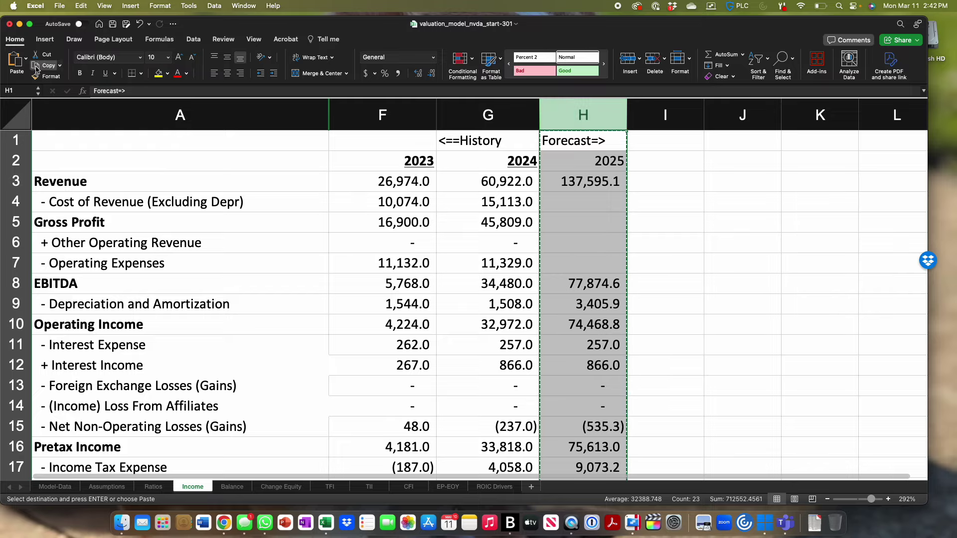
scroll(776, 231, right, 5)
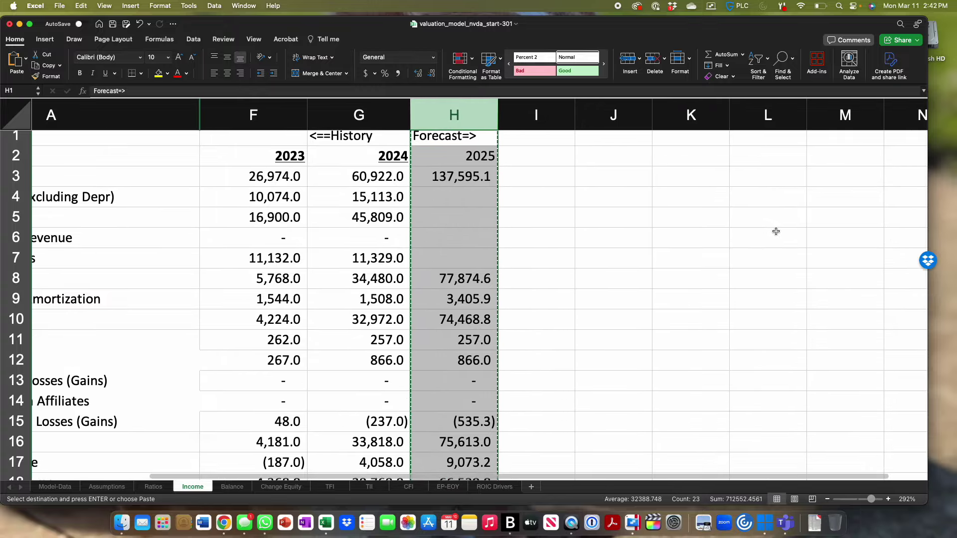
shift+click(858, 116)
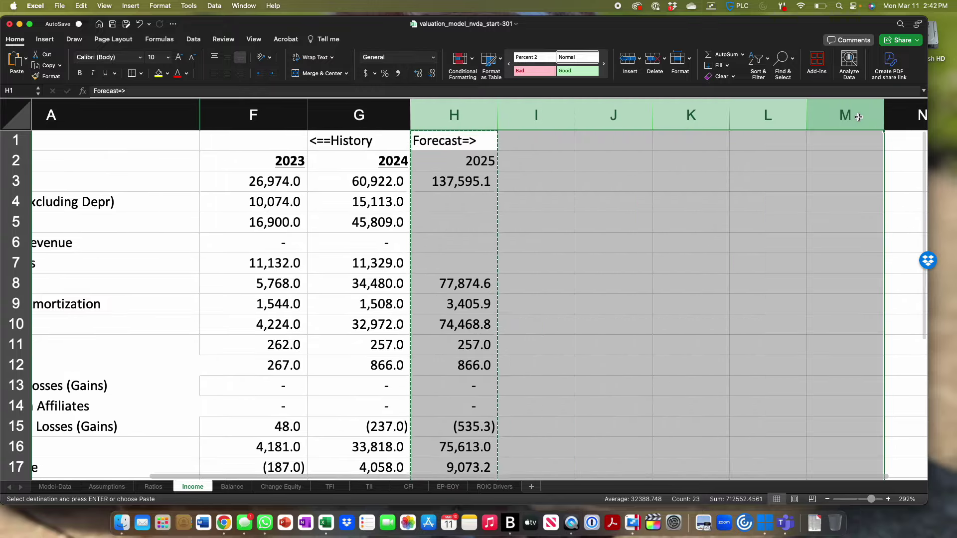
super+click(64, 114)
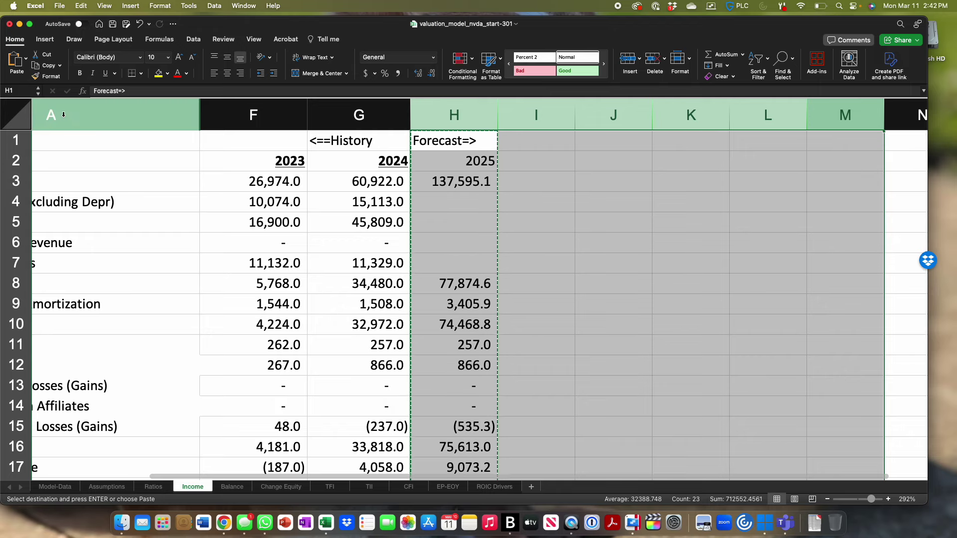
click(16, 60)
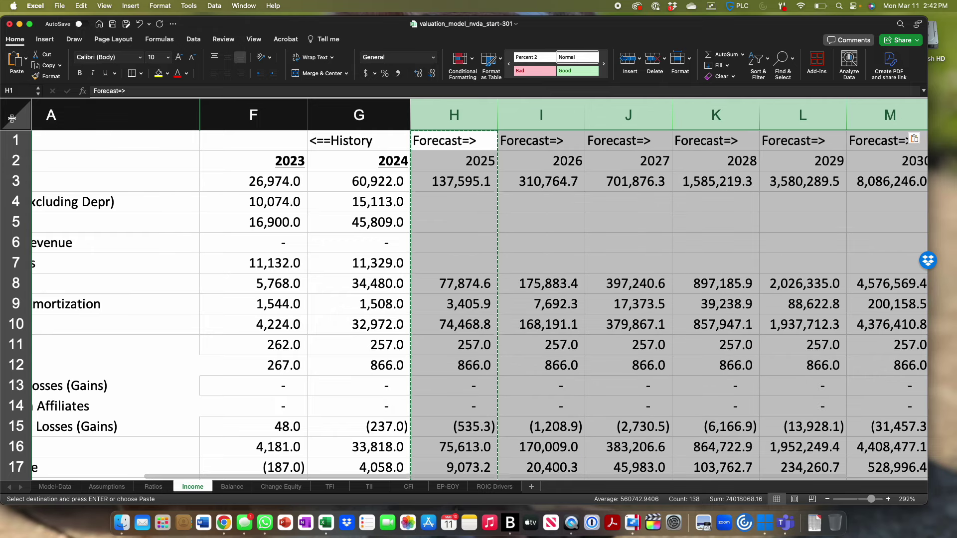
scroll(84, 293, right, 3)
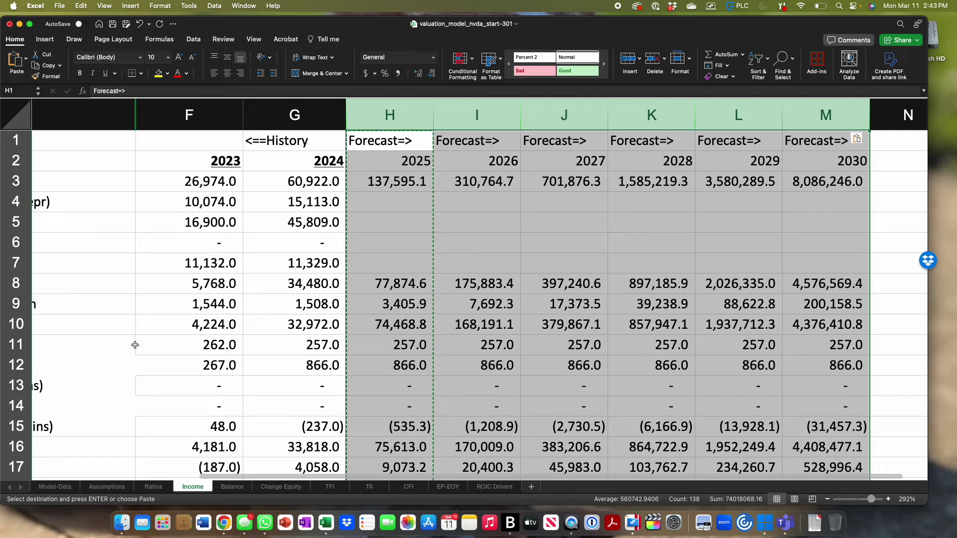
Step: On the TII sheet, paste the copied Income forecast column over columns G through M
click(369, 486)
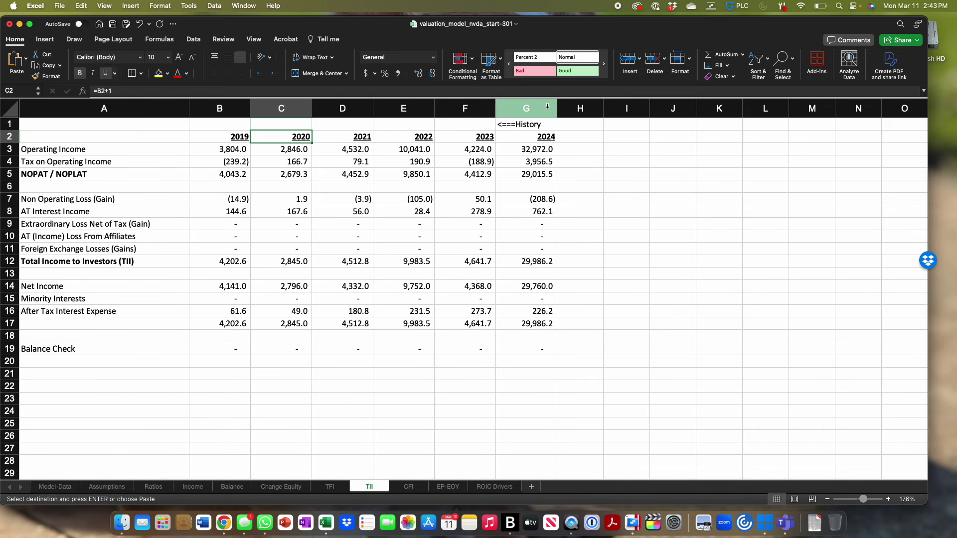
click(546, 107)
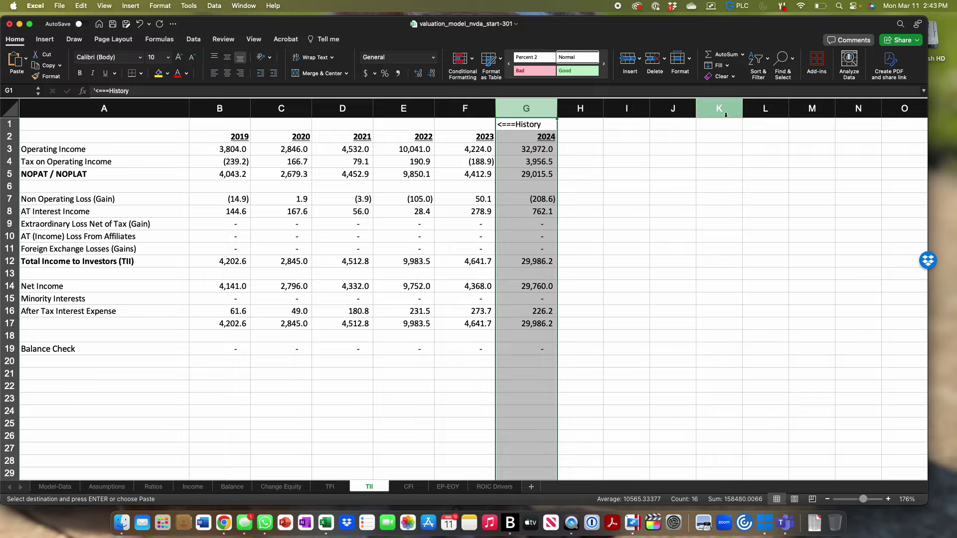
shift+click(793, 114)
key(super+v)
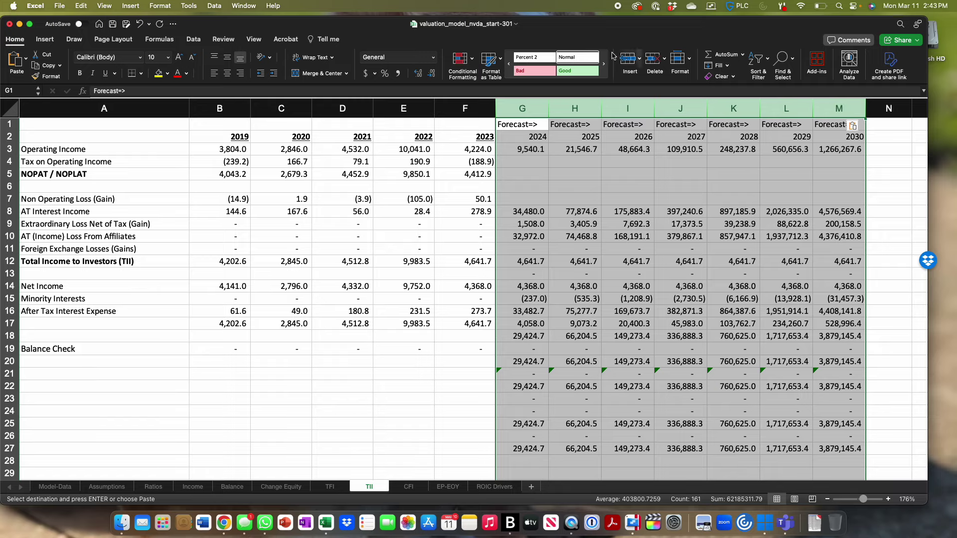
Step: Undo the paste over columns G through M, and copy the whole 2024 column G of the TII sheet into columns H through M
click(139, 24)
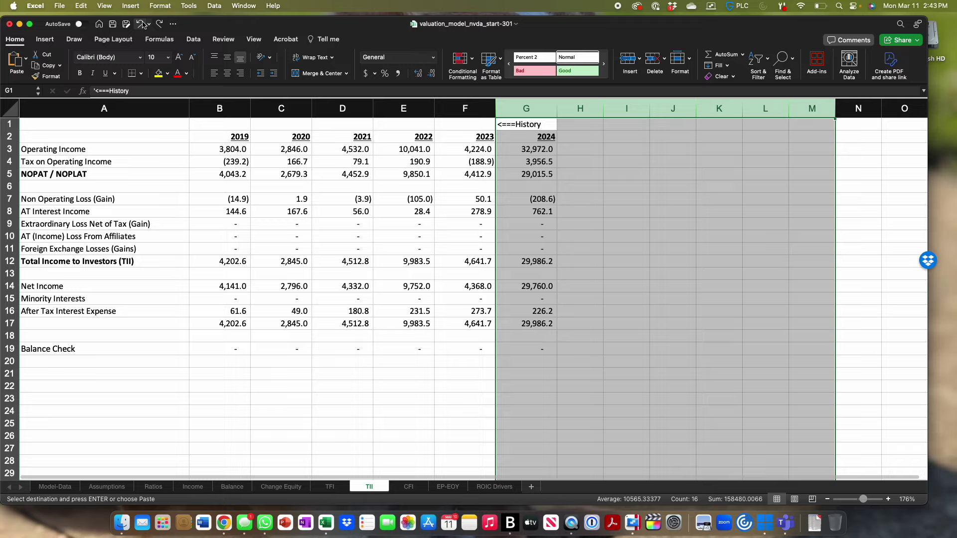
click(520, 112)
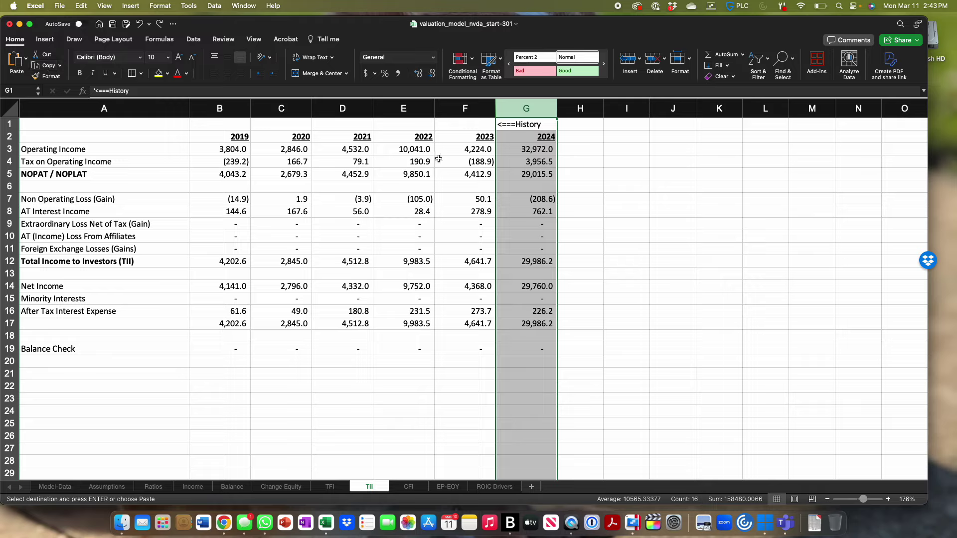
click(581, 108)
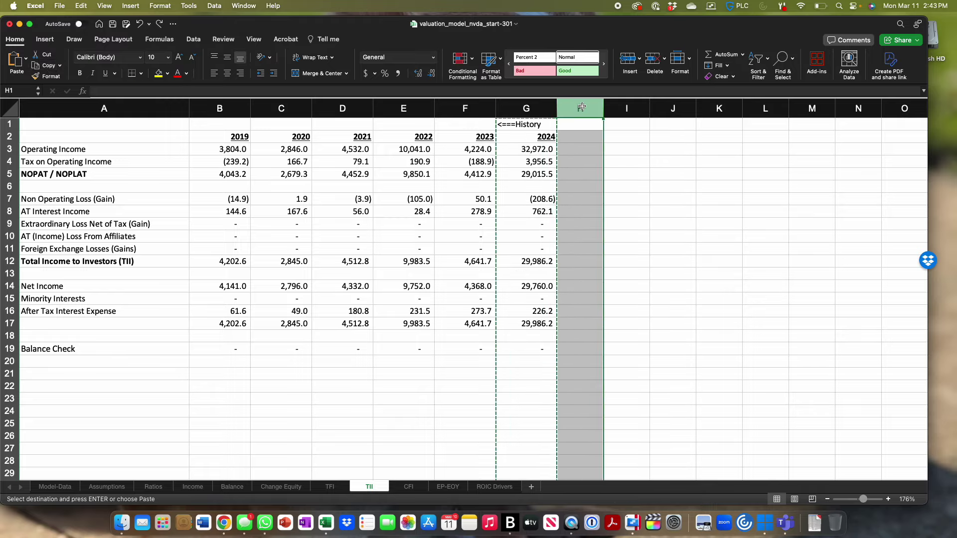
shift+click(811, 108)
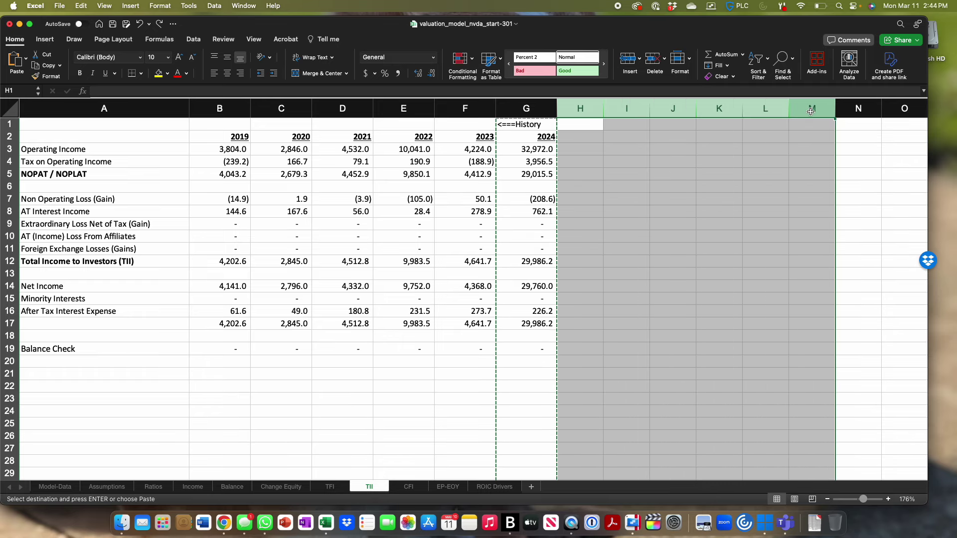
key(super+v)
scroll(728, 198, right, 2)
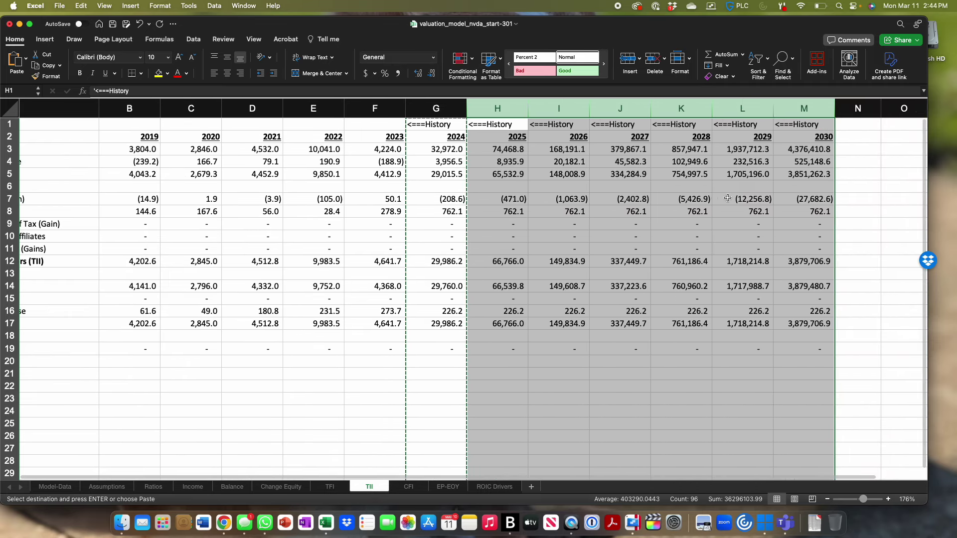
scroll(727, 199, right, 1)
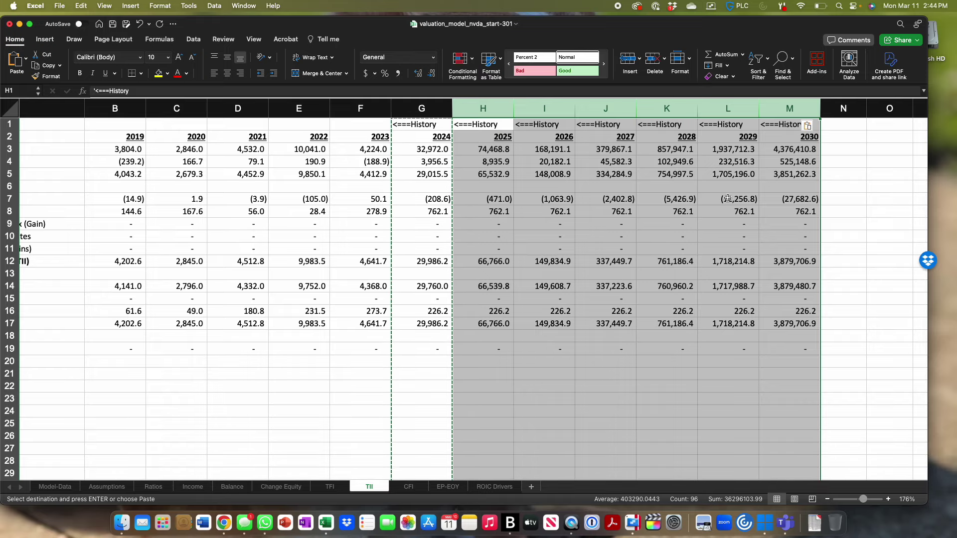
Step: Label H1 as Forecast=> and copy that label across row 1 through column M
click(481, 125)
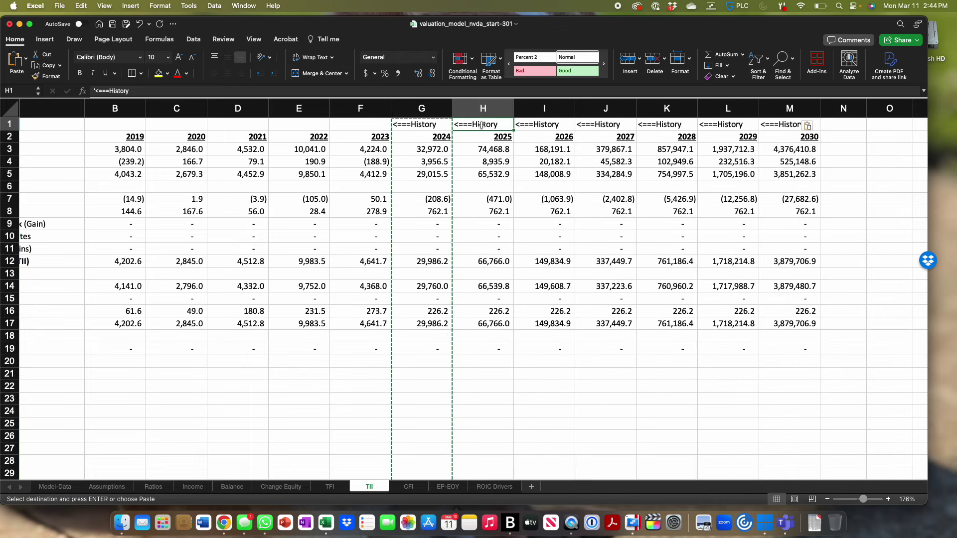
text(Fo)
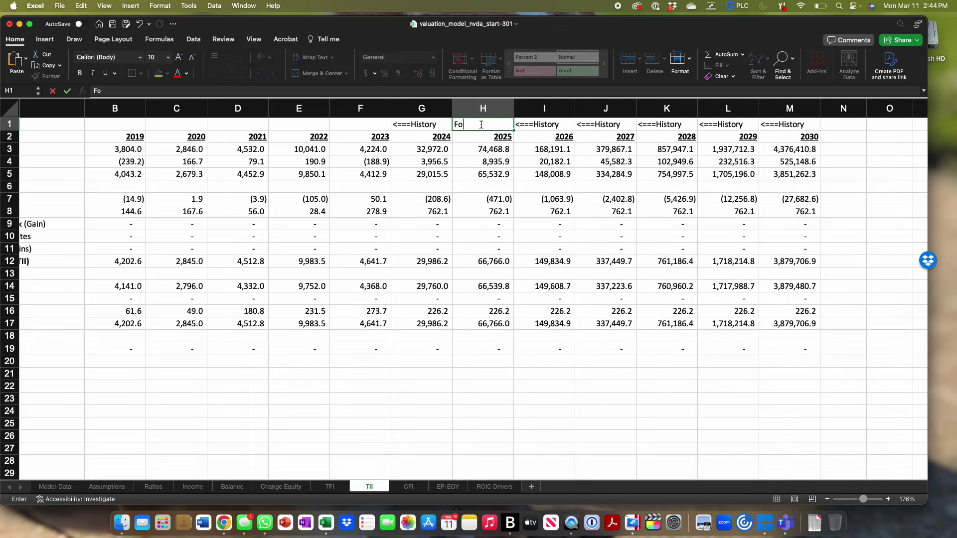
text(recast=>)
key(Return)
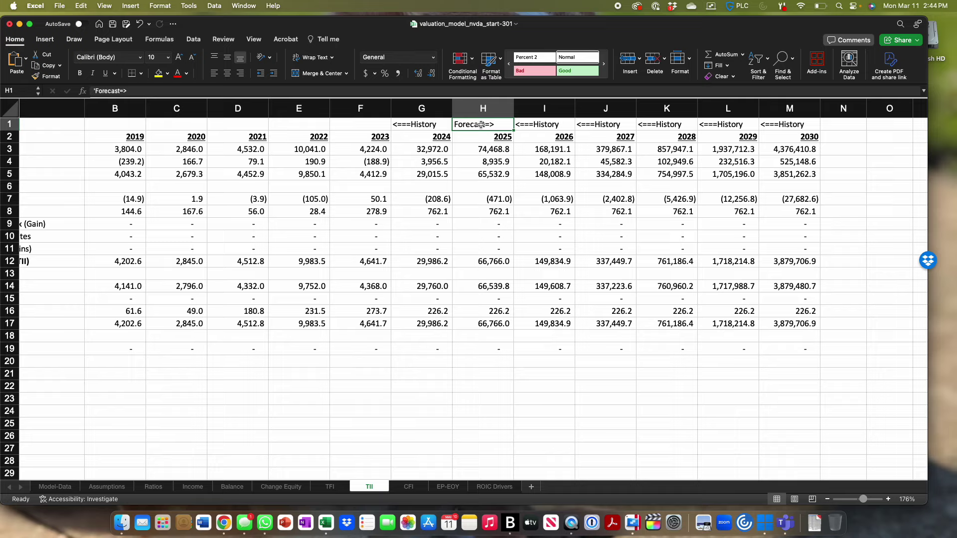
key(super+c)
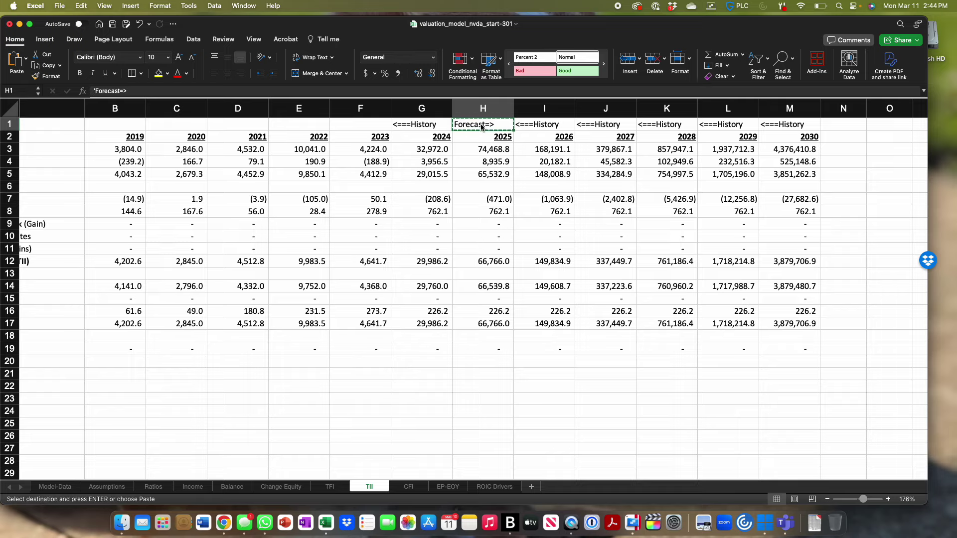
shift+click(779, 124)
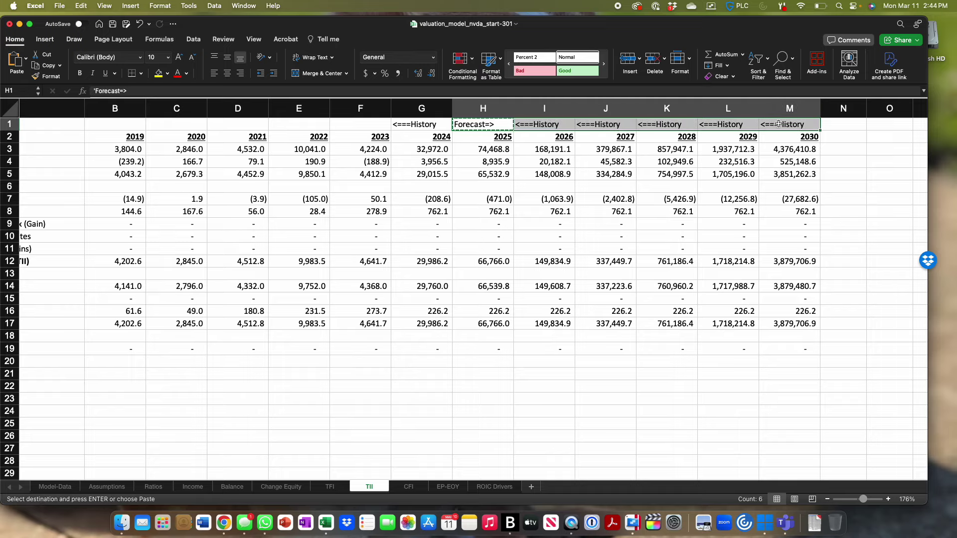
key(super+v)
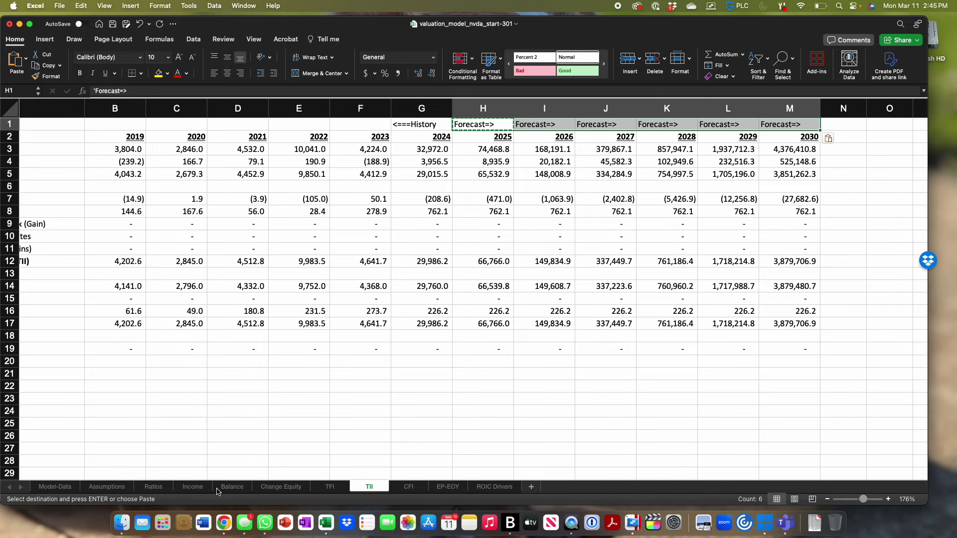
Step: On the Ratios sheet, start a formula in H14 for the 2025 Accounts & Notes Receivable ratio
click(156, 489)
scroll(350, 402, down, 10)
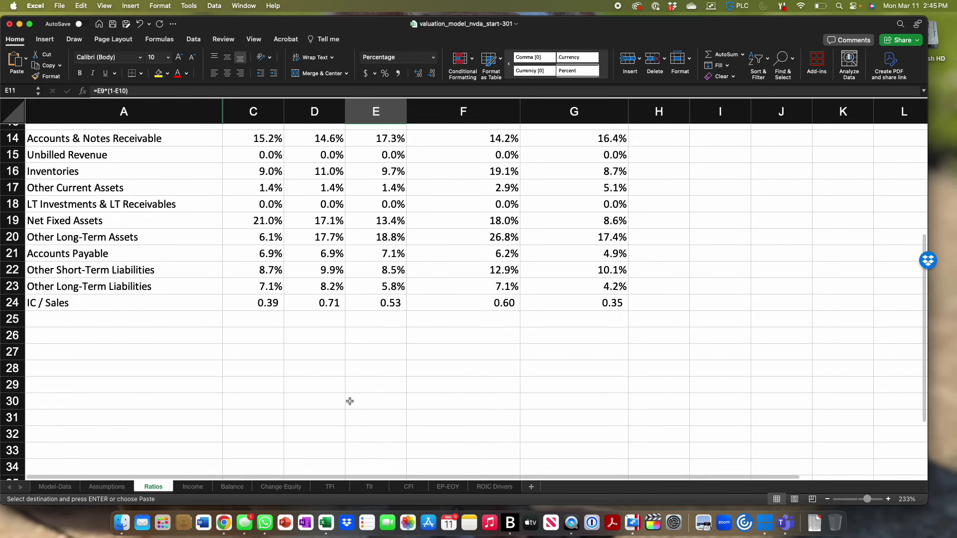
scroll(350, 401, up, 2)
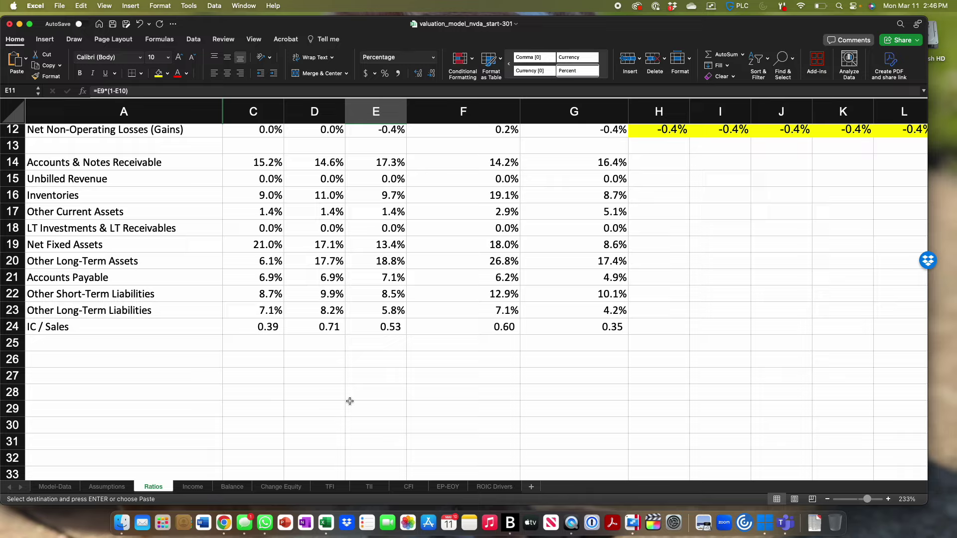
click(674, 159)
text(=)
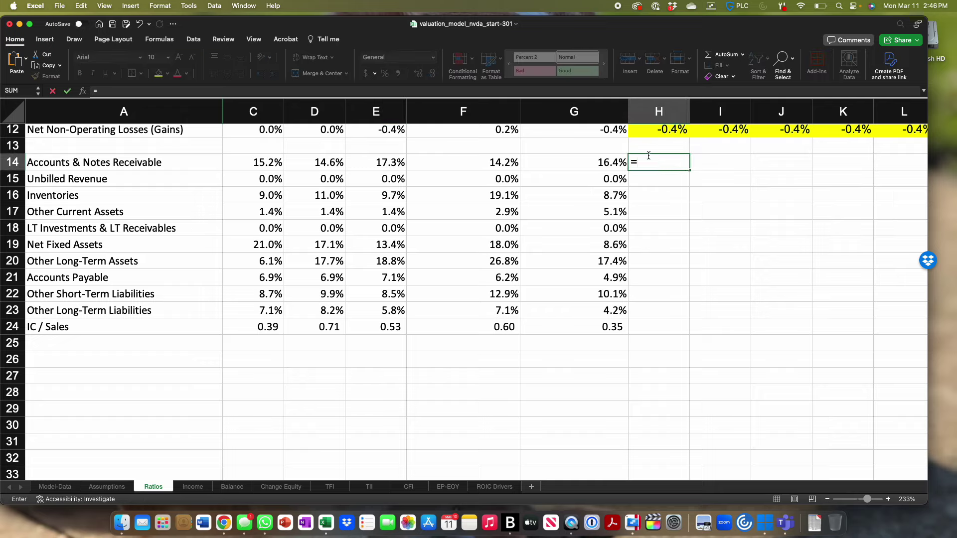
Step: Set the 2025 Accounts & Notes Receivable ratio in H14 equal to G14 and fill the cell yellow
click(612, 165)
key(Return)
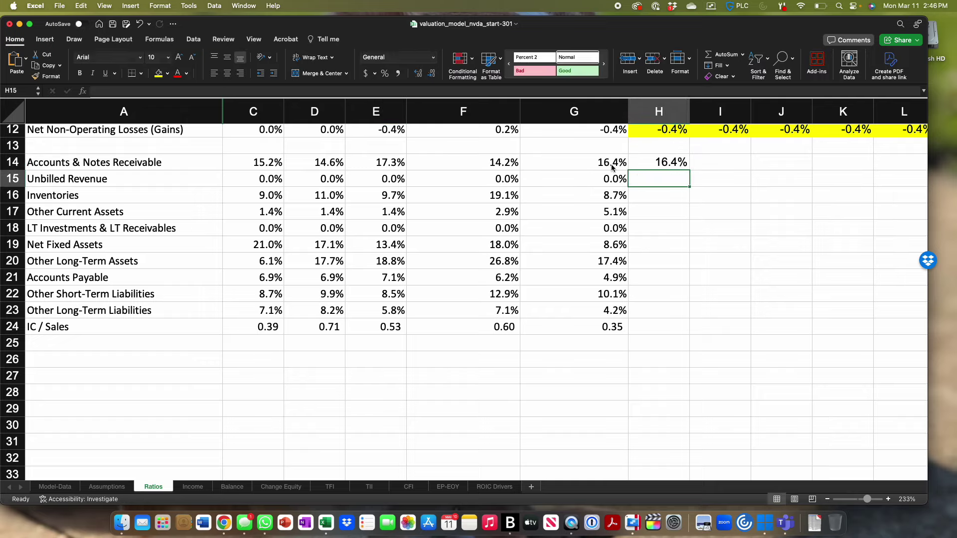
click(643, 163)
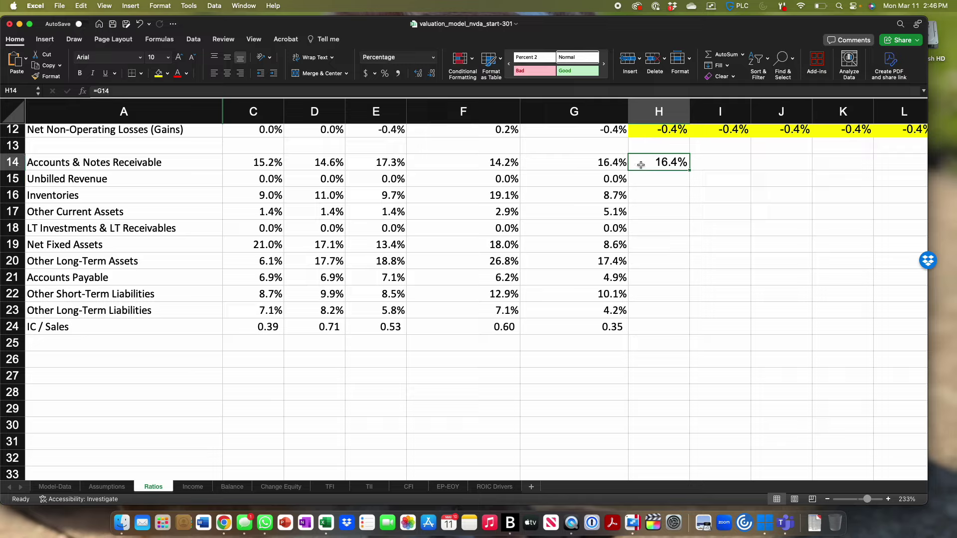
click(158, 73)
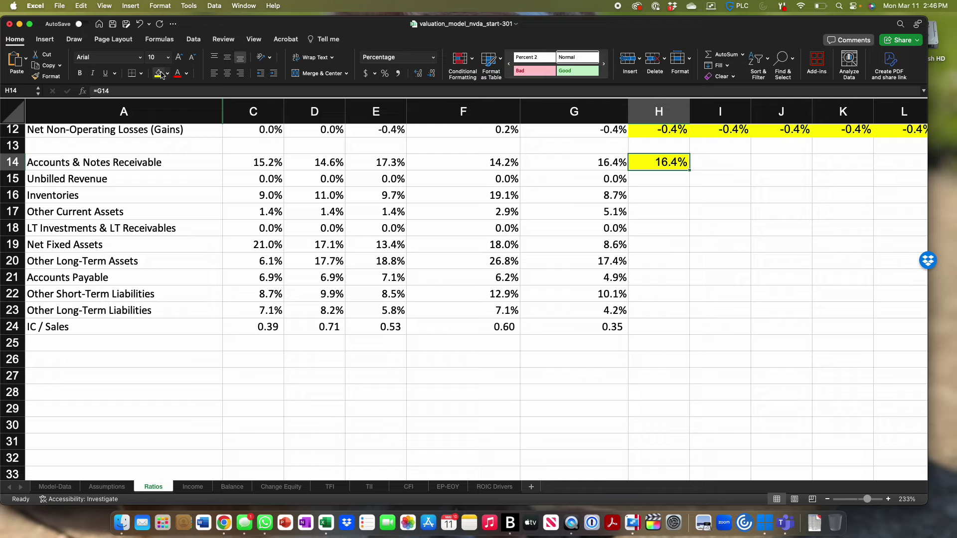
Step: Copy the H14 formula and yellow fill across H14:M23 for all balance sheet ratios through Other Long-Term Liabilities
key(super+c)
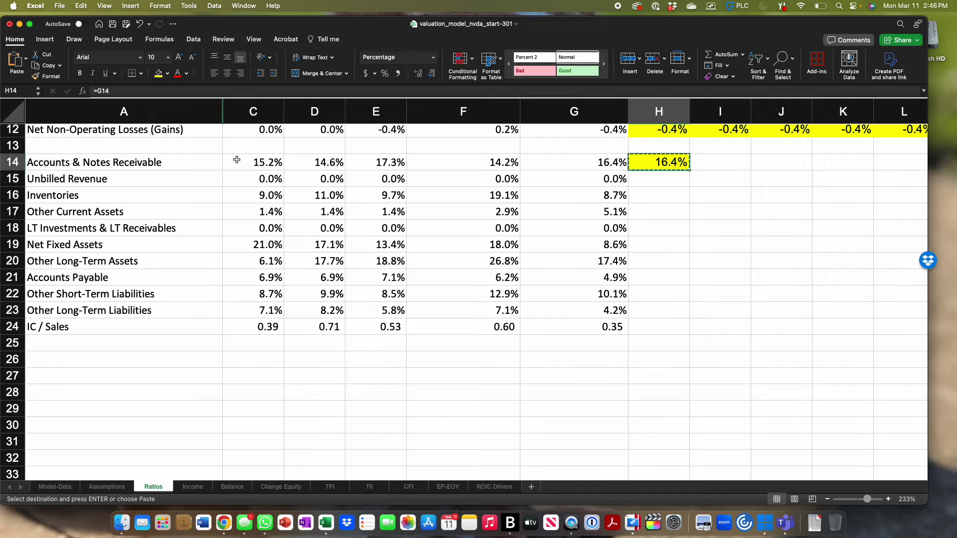
scroll(359, 238, down, 1)
scroll(360, 239, right, 1)
scroll(360, 238, up, 3)
scroll(360, 238, right, 2)
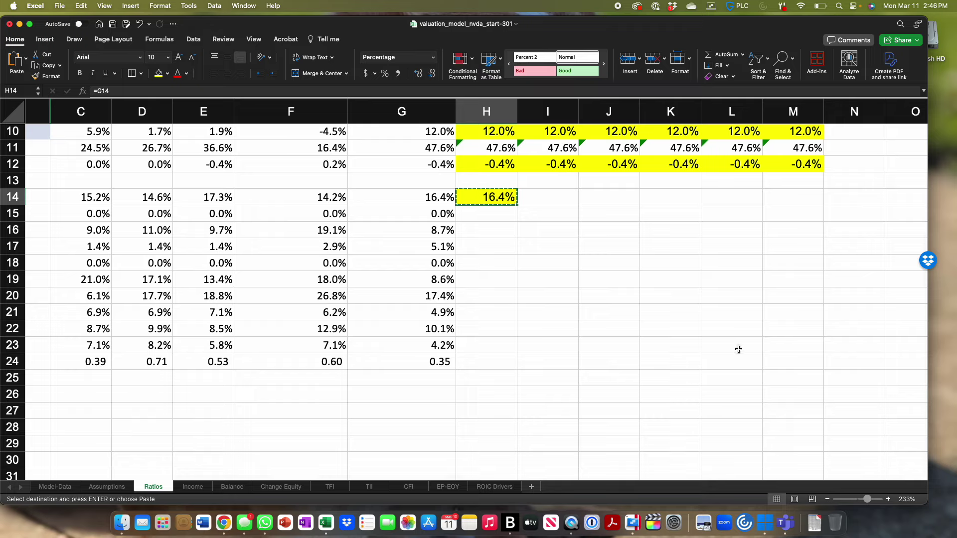
shift+click(775, 347)
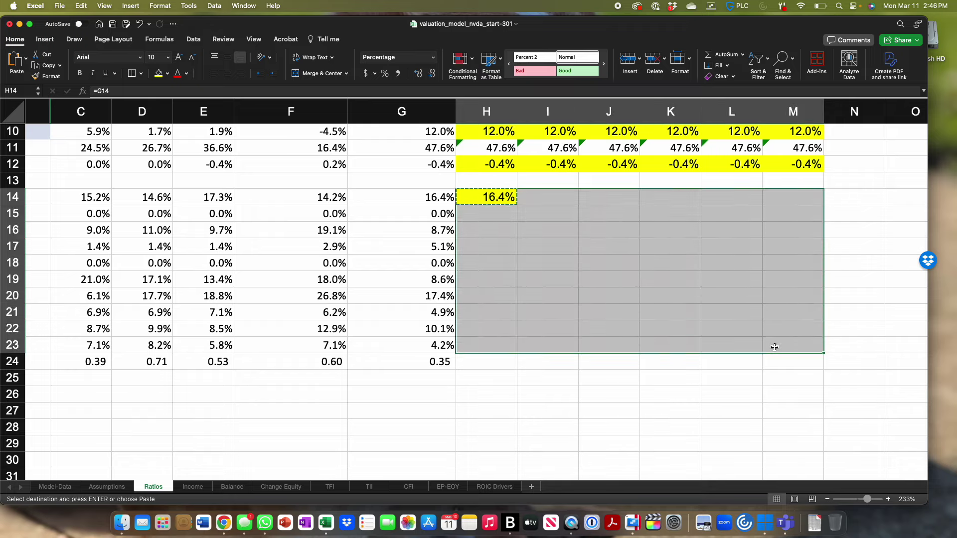
key(super+v)
key(Tab)
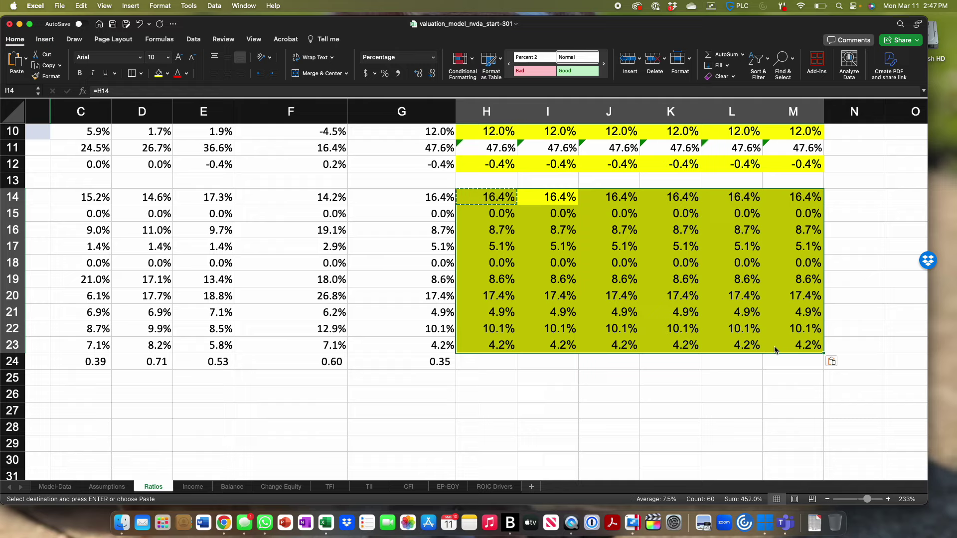
key(Escape)
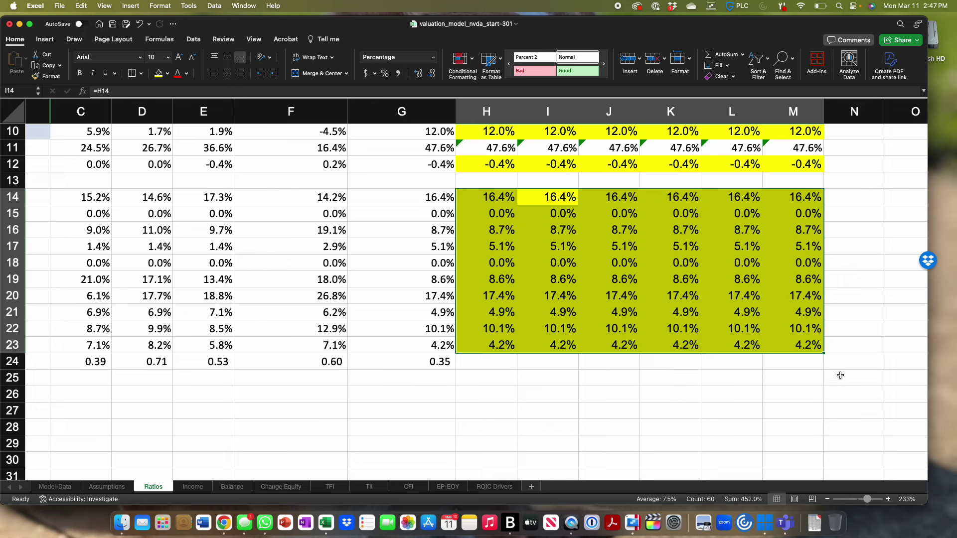
Step: Compare the IC / Sales row with the Invested Capital / Sales block on the ROIC Drivers sheet, and return to Ratios
scroll(872, 398, left, 3)
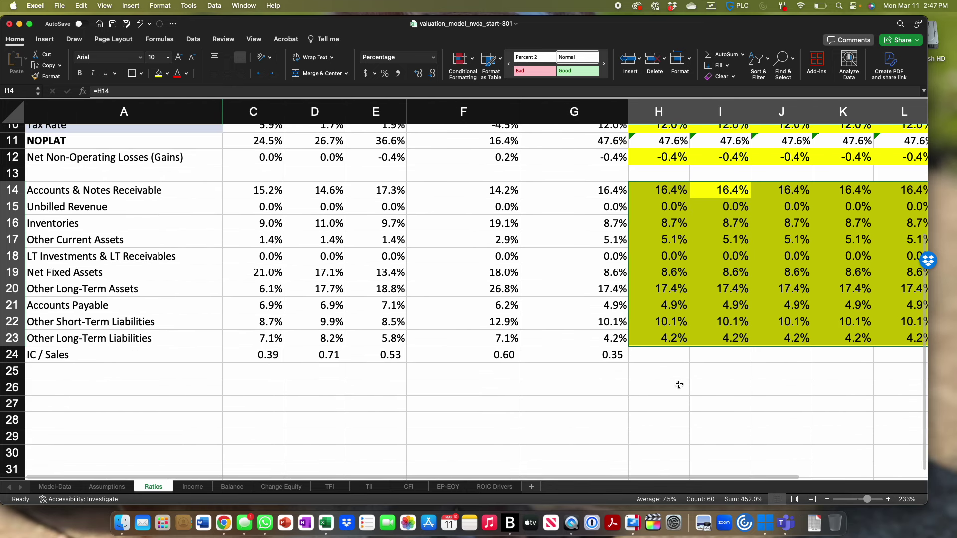
click(5, 355)
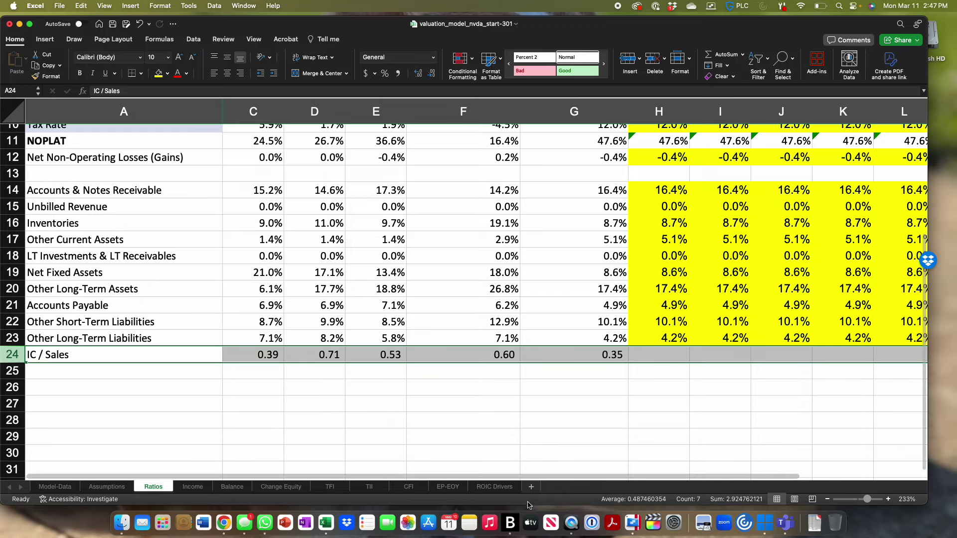
click(478, 487)
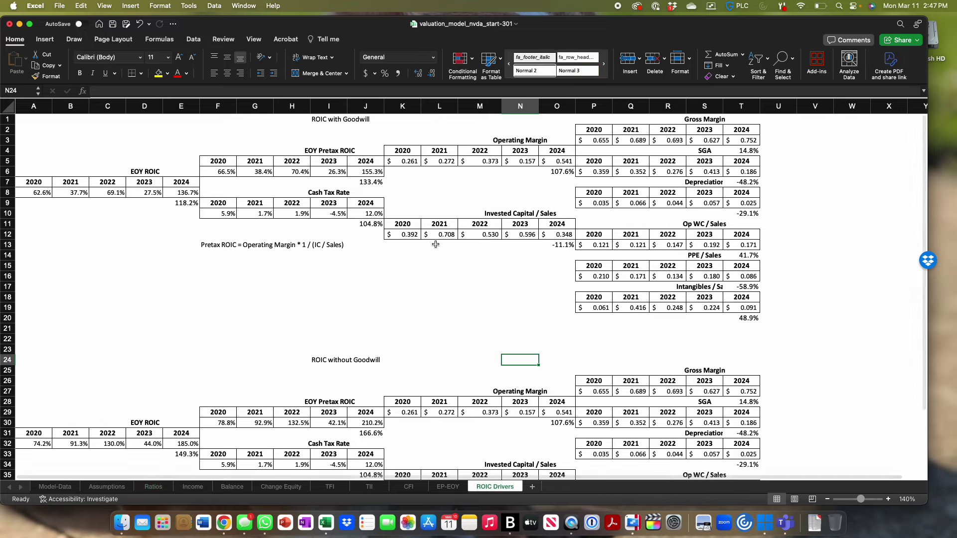
drag(403, 214, 557, 255)
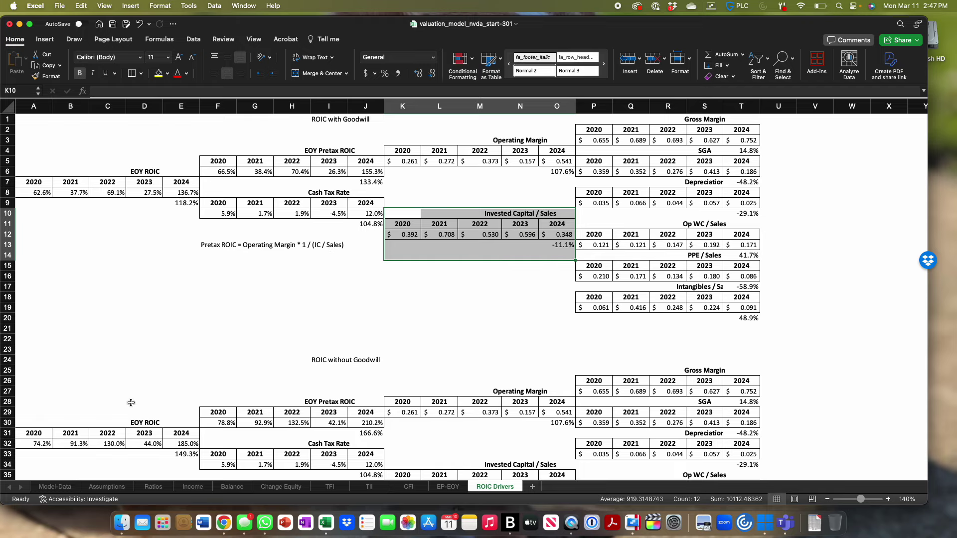
click(158, 486)
click(594, 320)
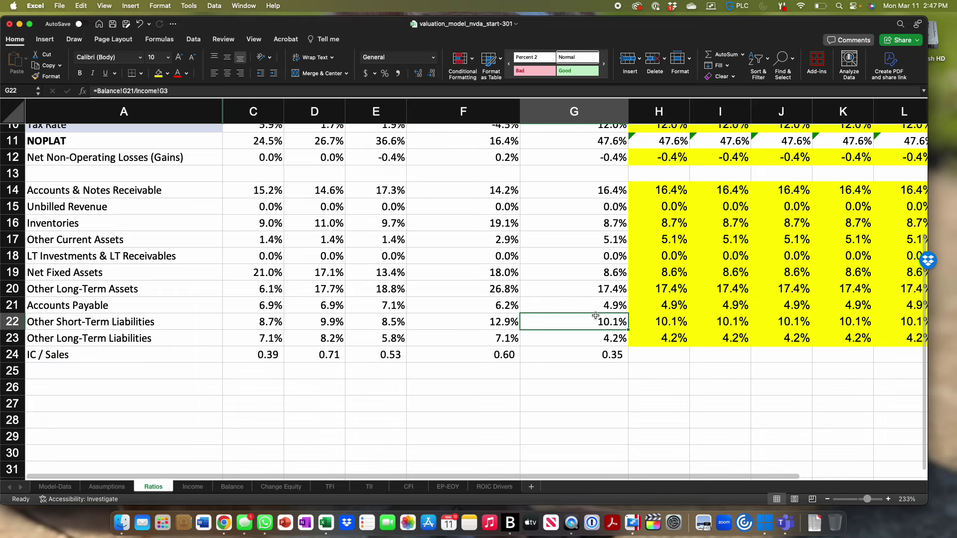
Step: Copy the 2024 IC / Sales formula from G24 across the forecast years through M24
click(583, 353)
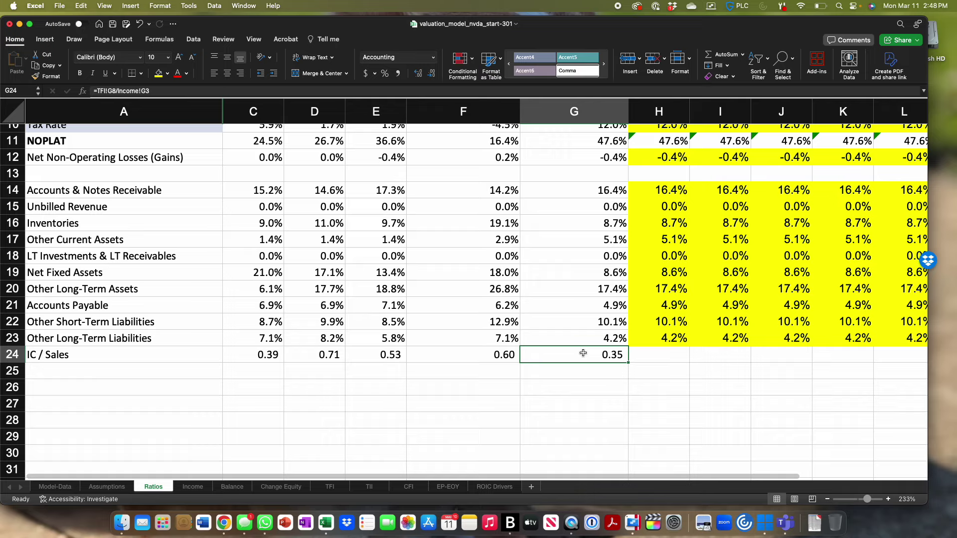
key(super+c)
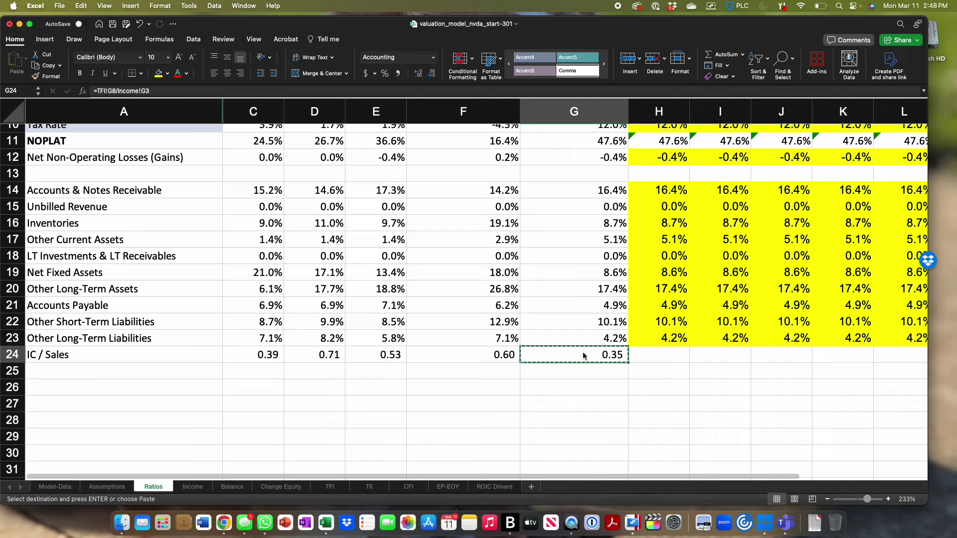
scroll(619, 367, right, 10)
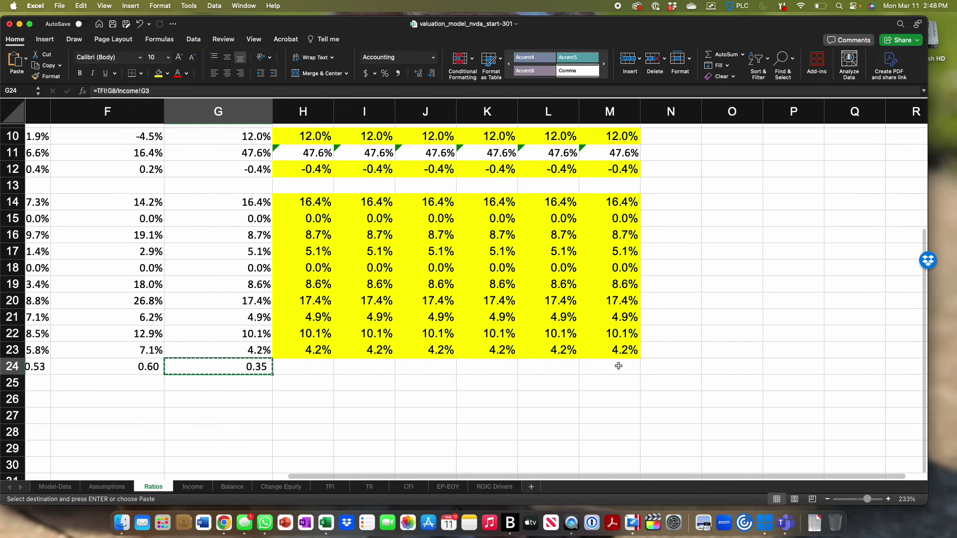
shift+click(618, 367)
key(super+v)
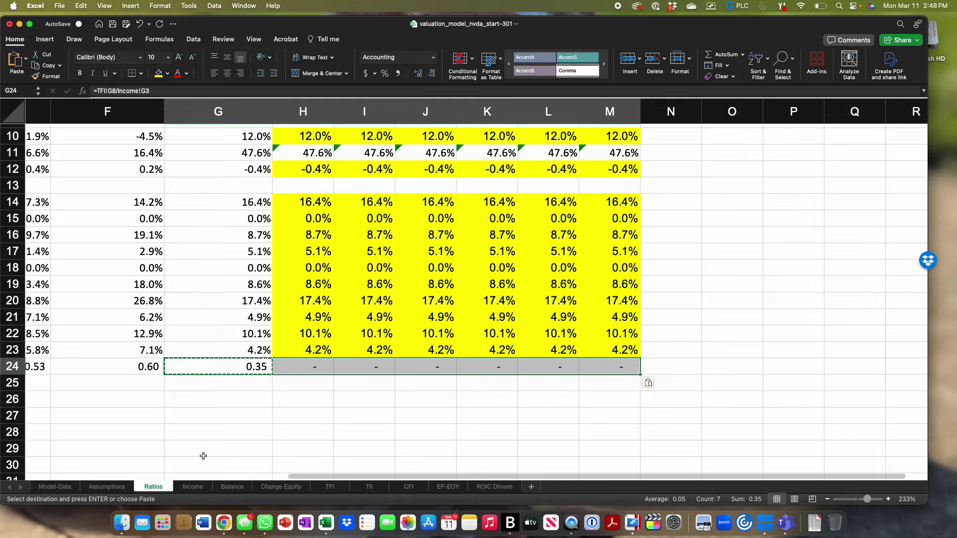
Step: Hide columns B through E on the Balance sheet, covering the years 2019 to 2022
click(233, 487)
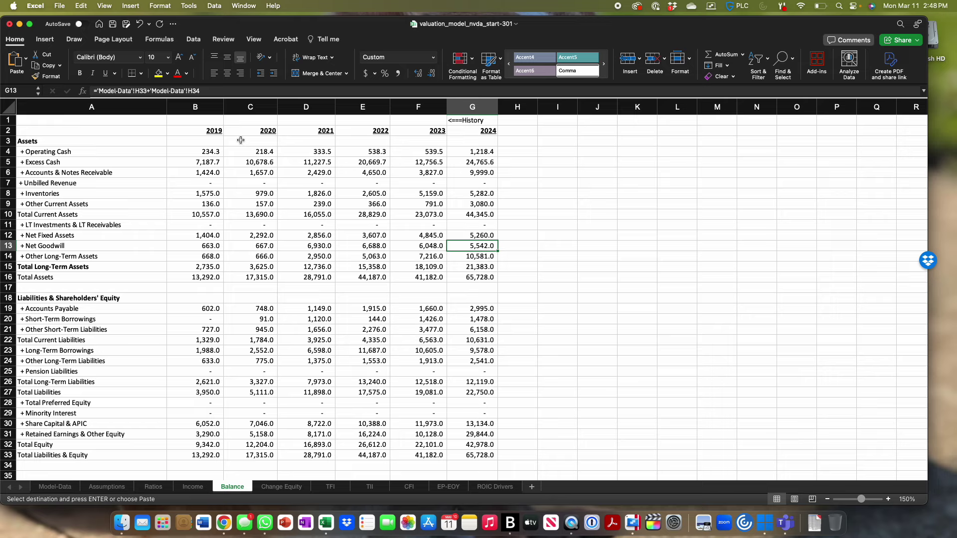
click(206, 106)
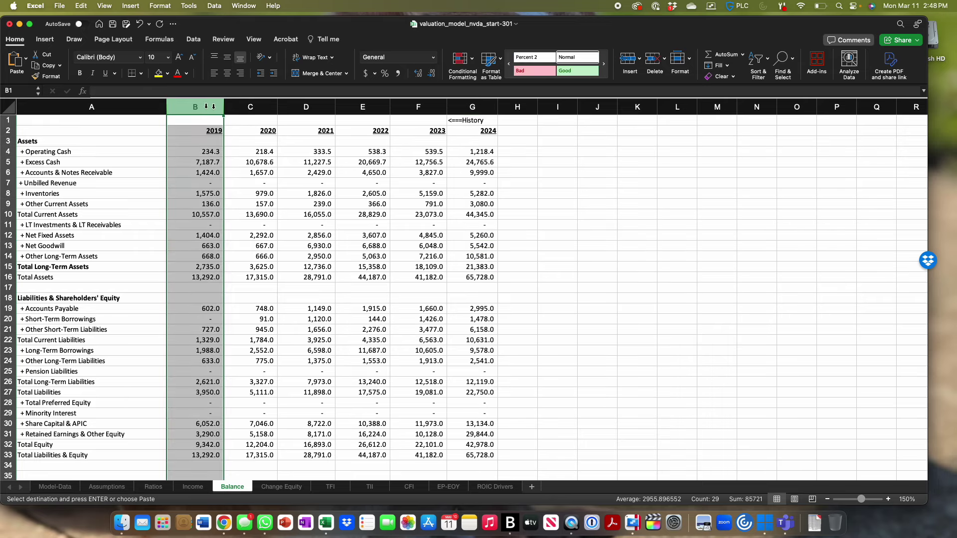
shift+click(364, 102)
right_click(363, 103)
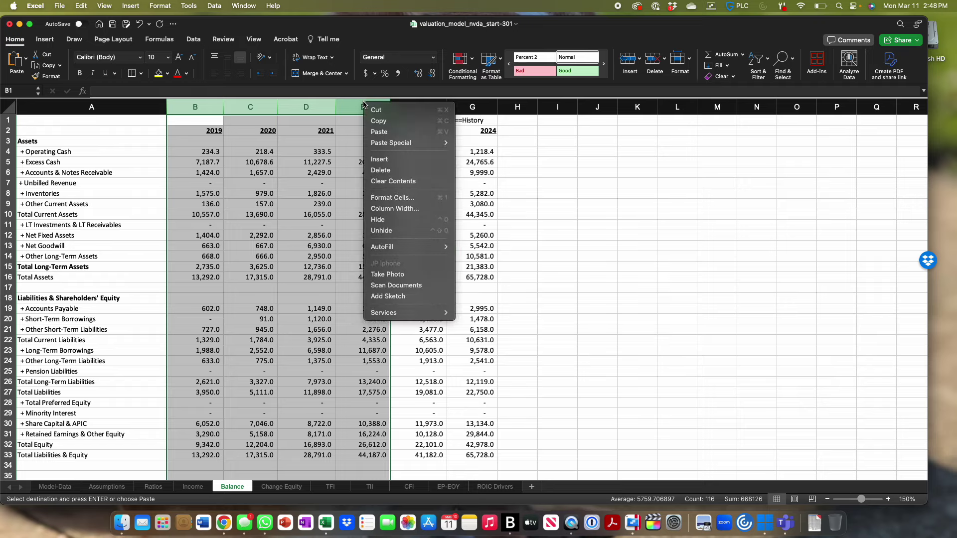
click(379, 219)
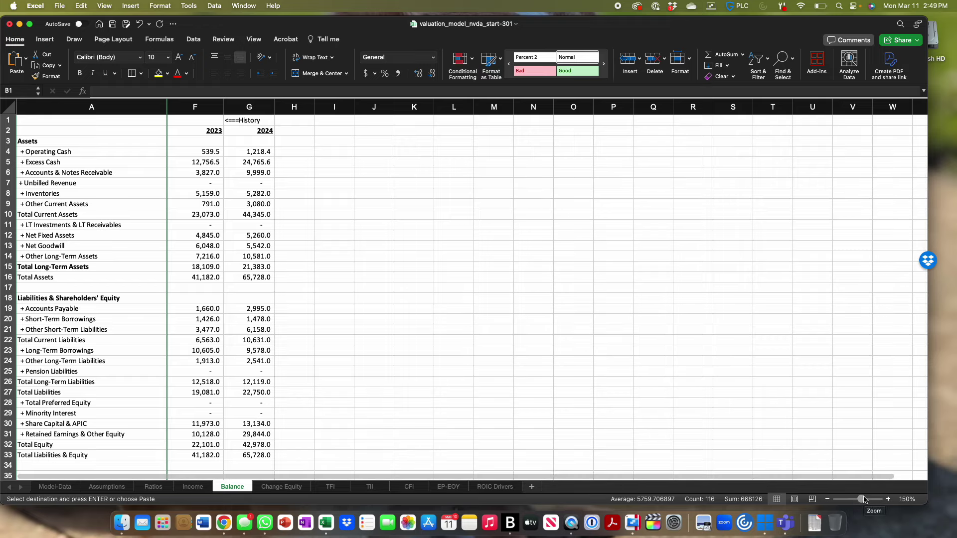
Step: Enter the heading "Forecast=>" in cell H1 of the Balance sheet
click(878, 512)
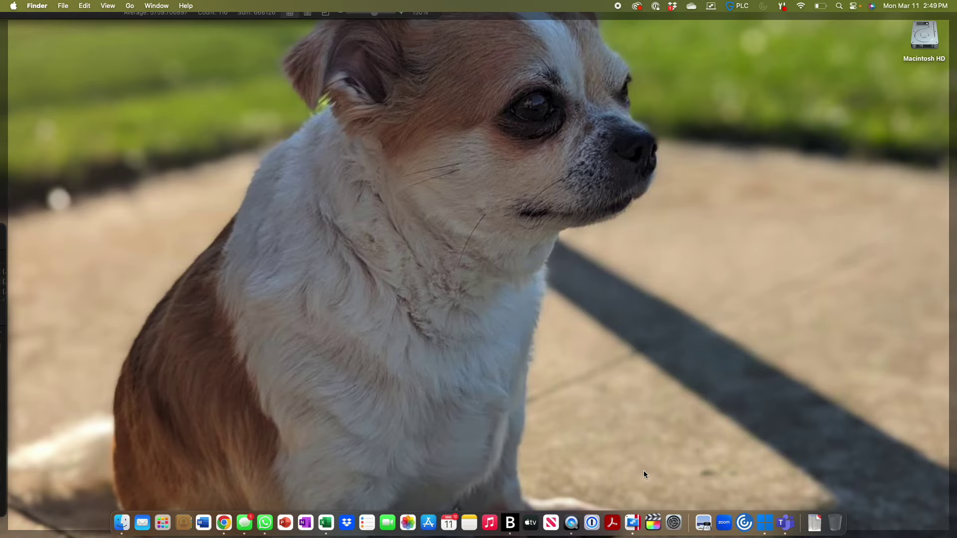
click(644, 471)
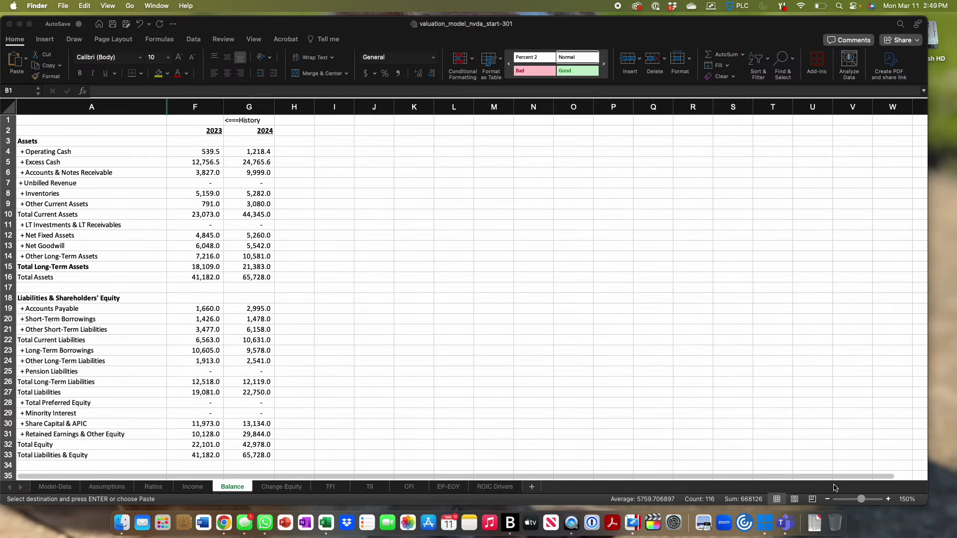
click(868, 498)
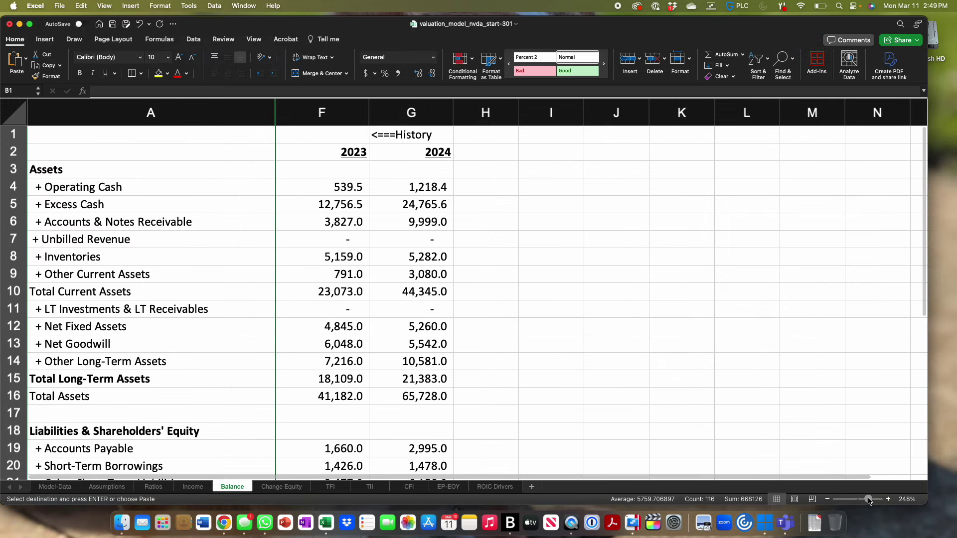
drag(868, 501, 870, 501)
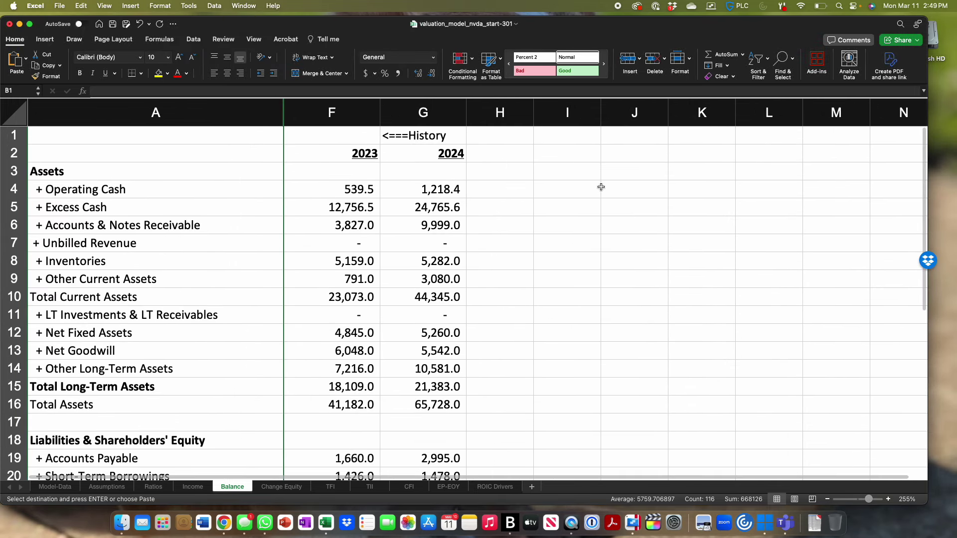
click(501, 135)
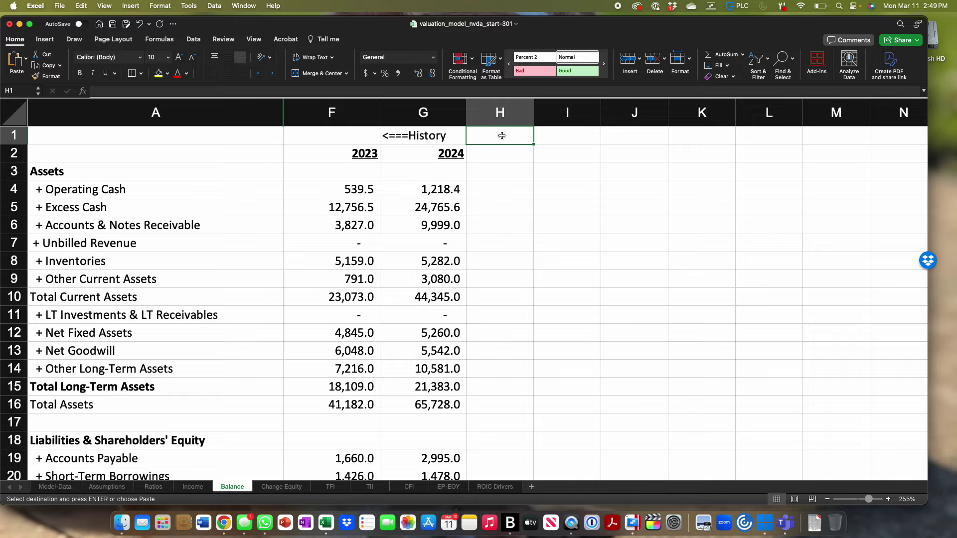
text(Fo)
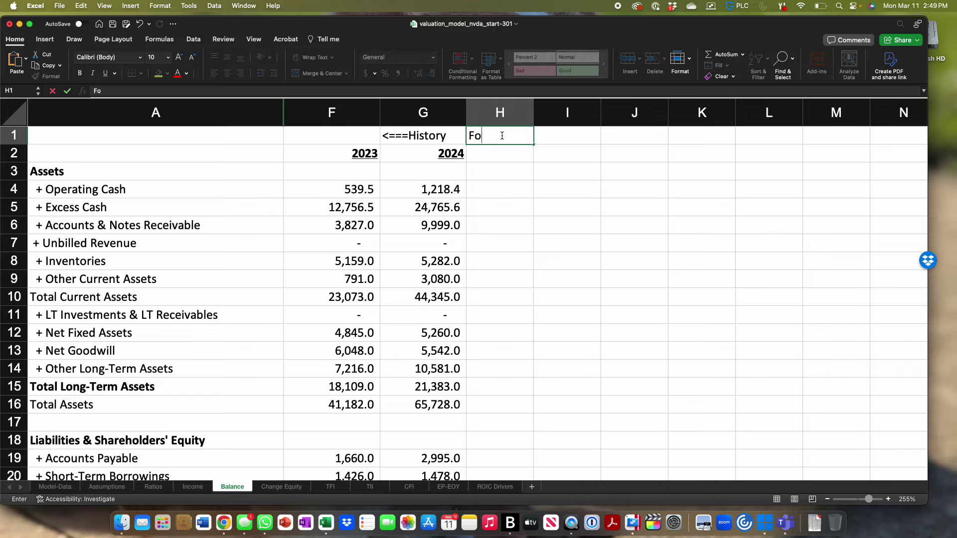
text(recast=>)
key(Return)
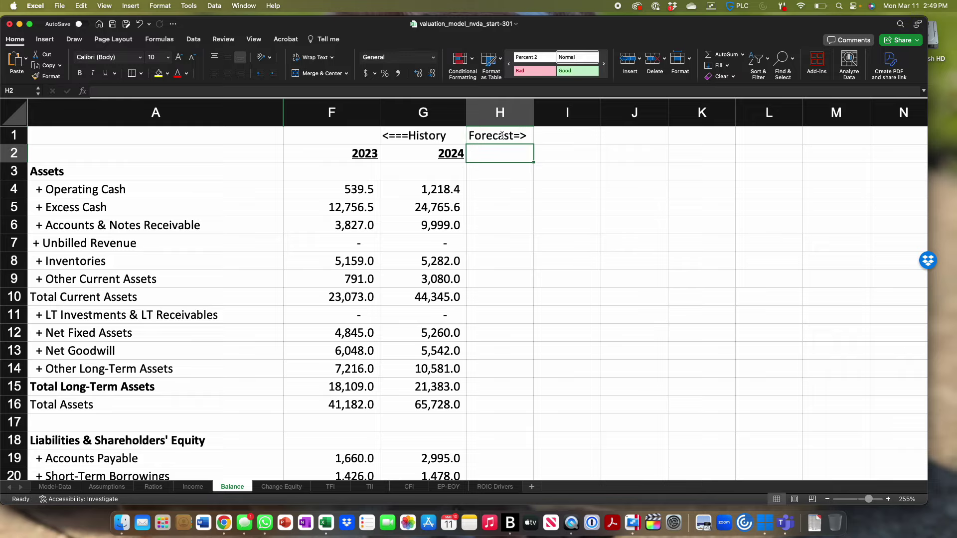
Step: Add the first forecast year in H2 of the Balance sheet with the formula =G2+1
text(=)
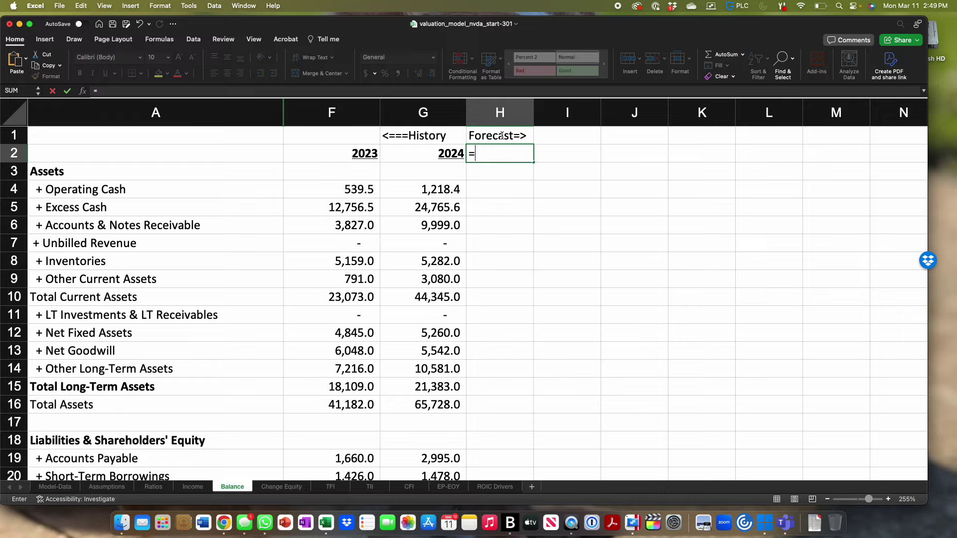
key(Left)
text(+1)
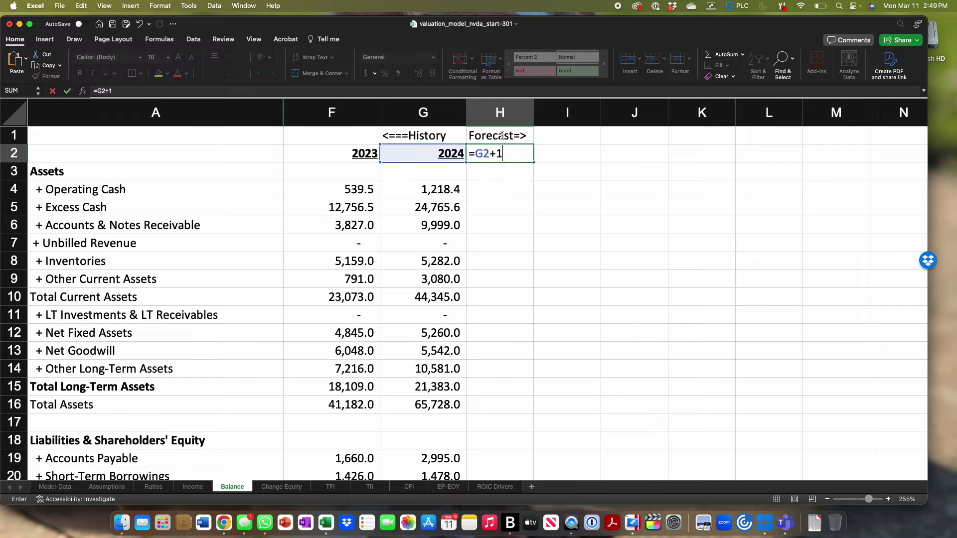
key(Return)
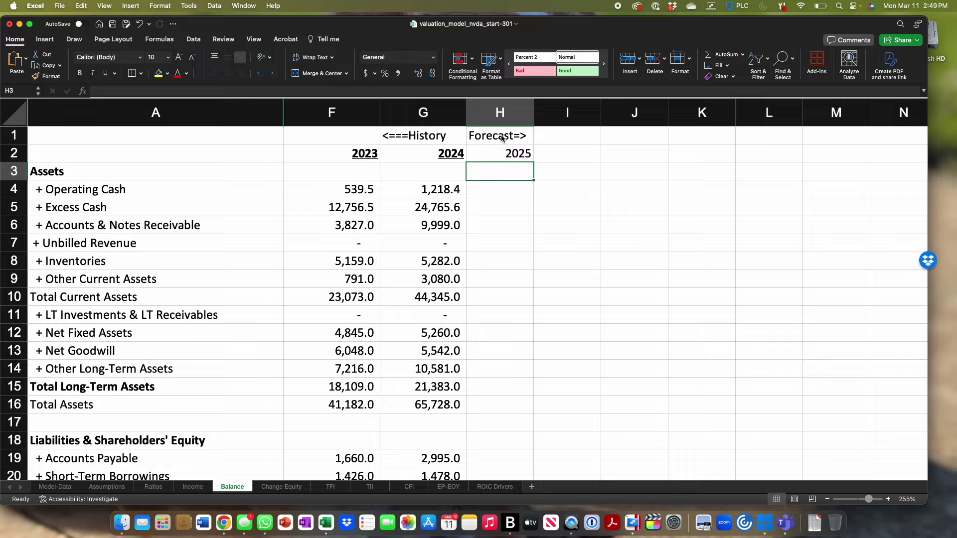
Step: Forecast 2025 Accounts & Notes Receivable in H6 of the Balance sheet with the formula =Ratios!H14*Income!H3
key(Down)
key(Down)
key(Down)
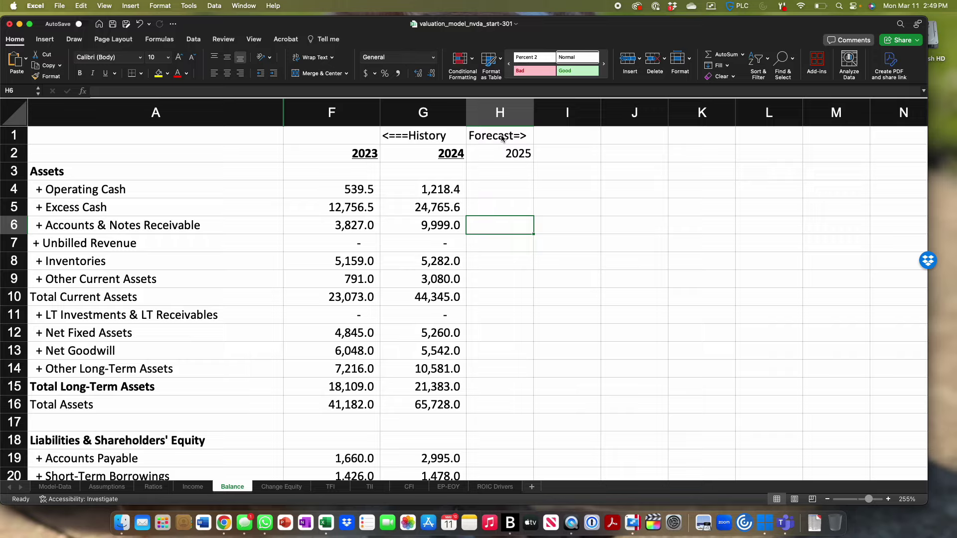
text(=)
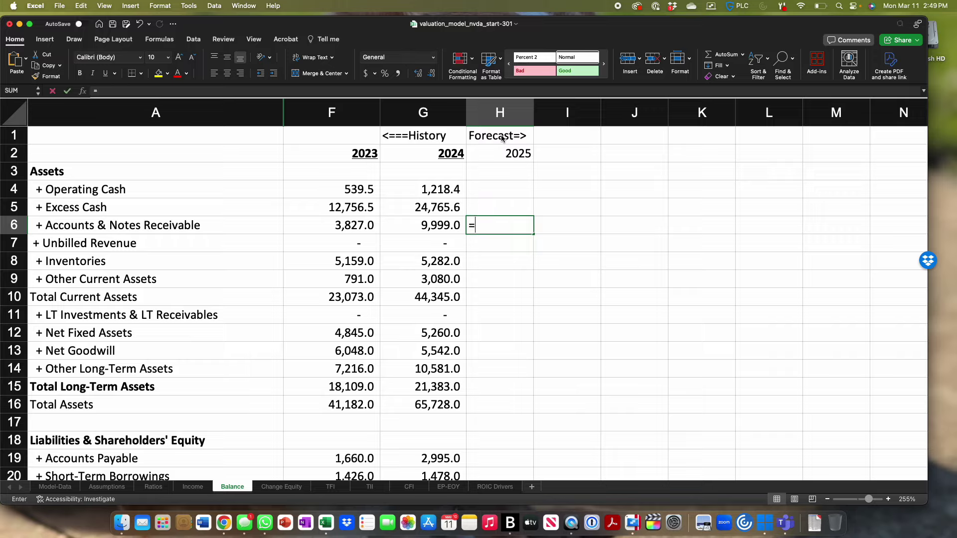
click(154, 487)
scroll(244, 407, up, 5)
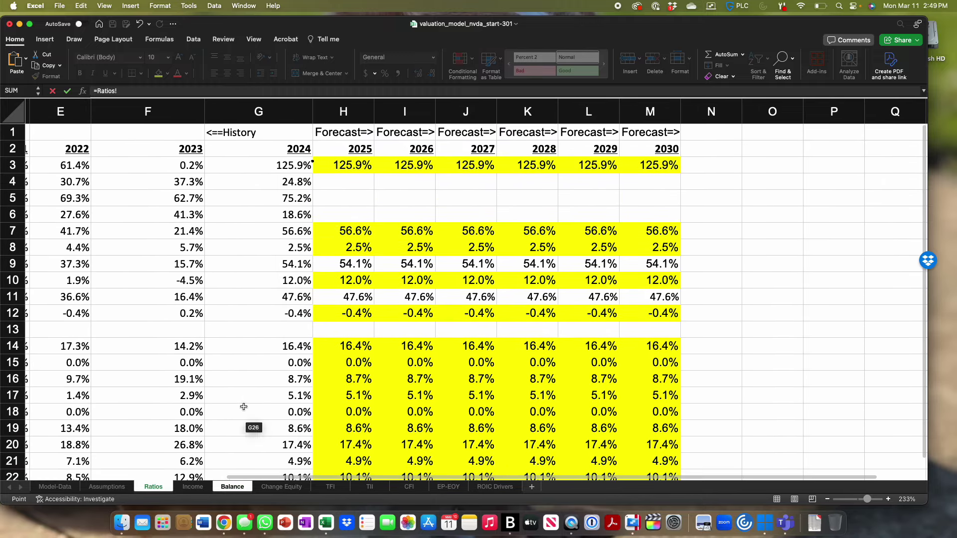
scroll(244, 408, left, 5)
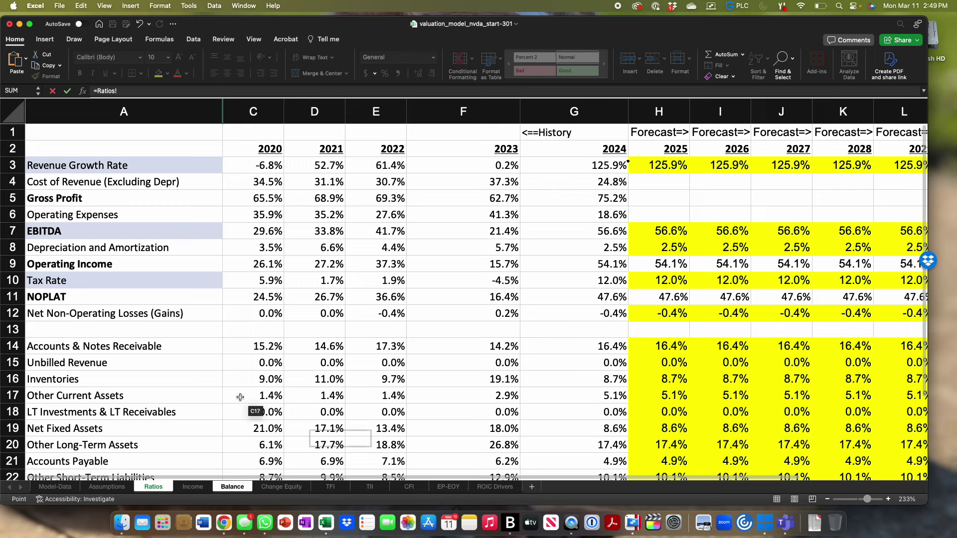
click(680, 349)
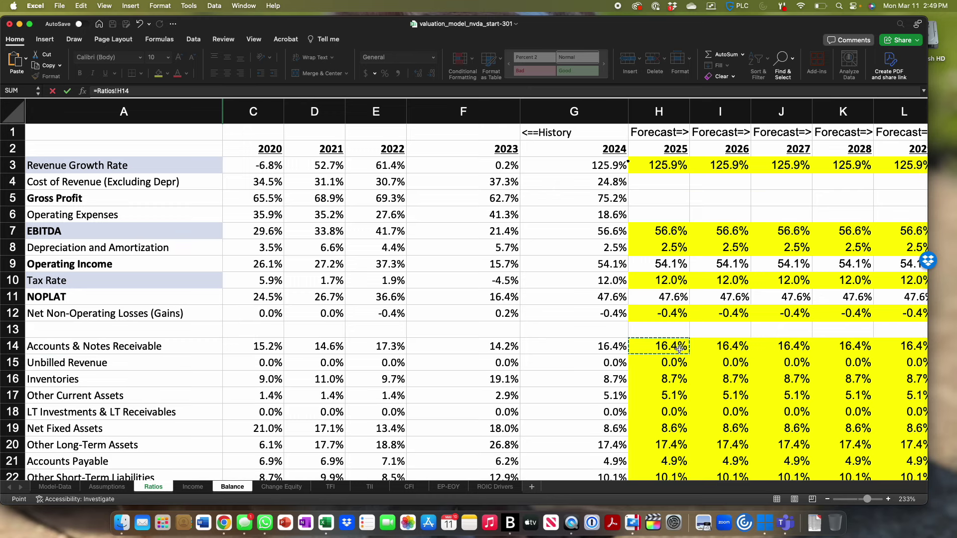
text(*)
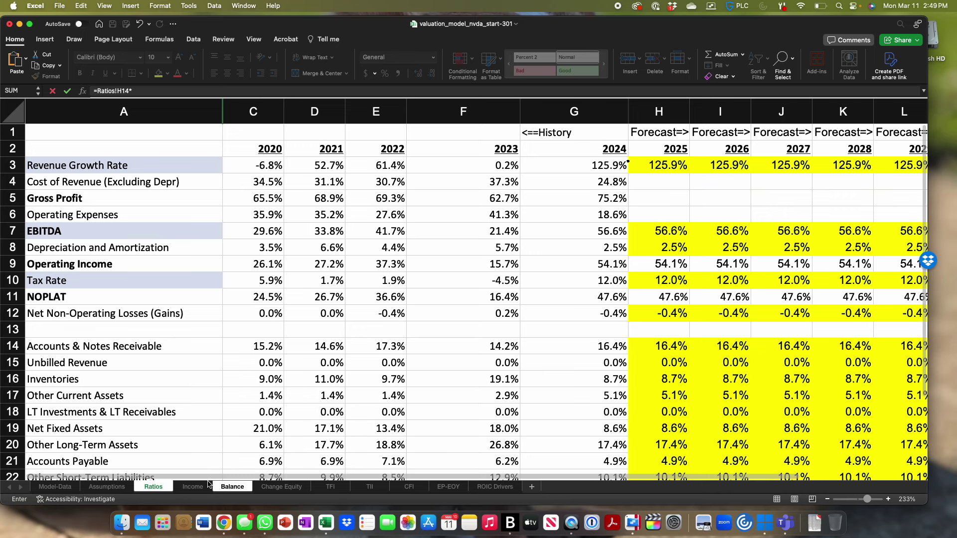
click(192, 487)
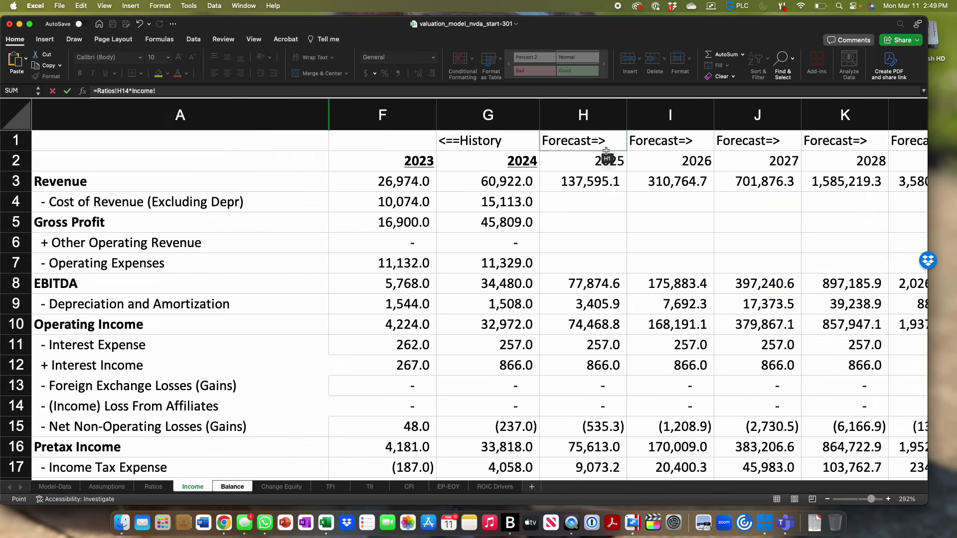
click(589, 184)
key(Return)
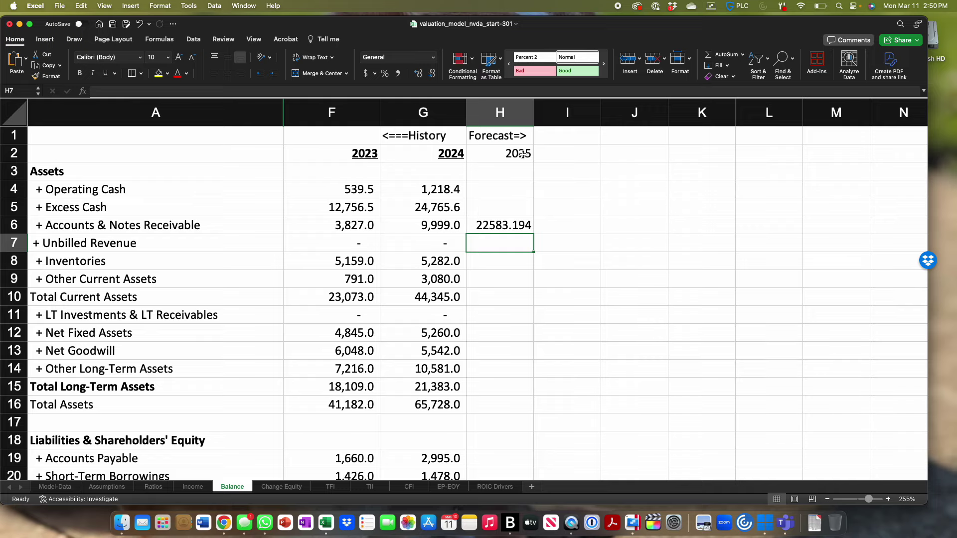
click(505, 190)
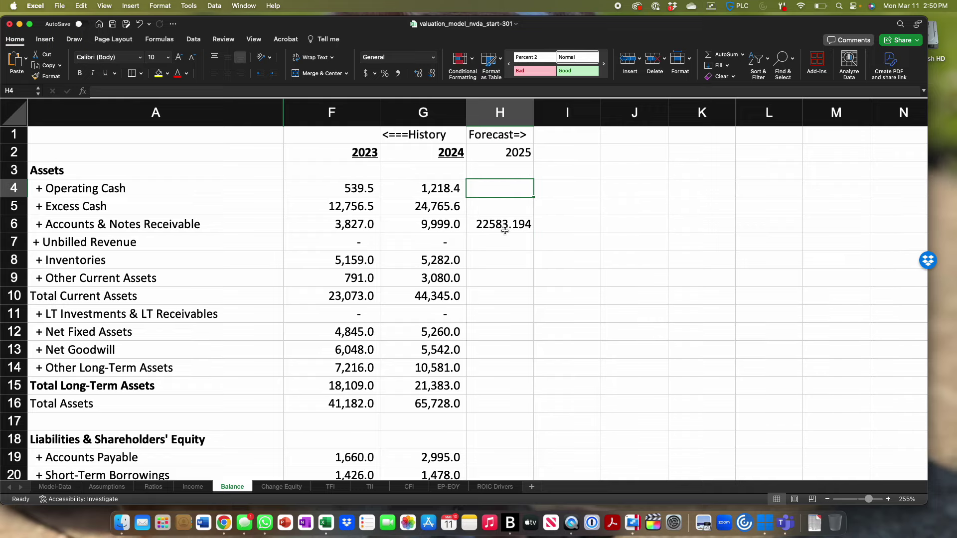
scroll(503, 229, down, 8)
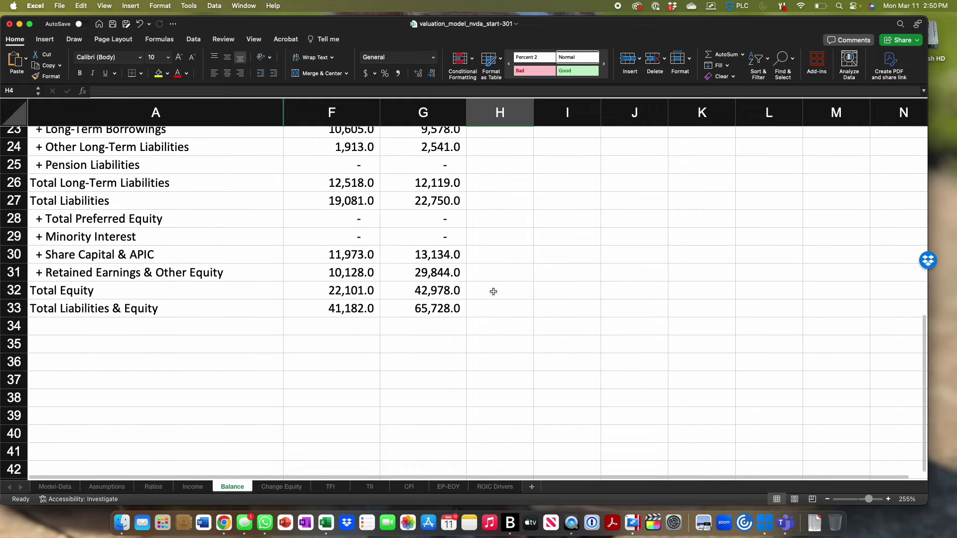
click(492, 303)
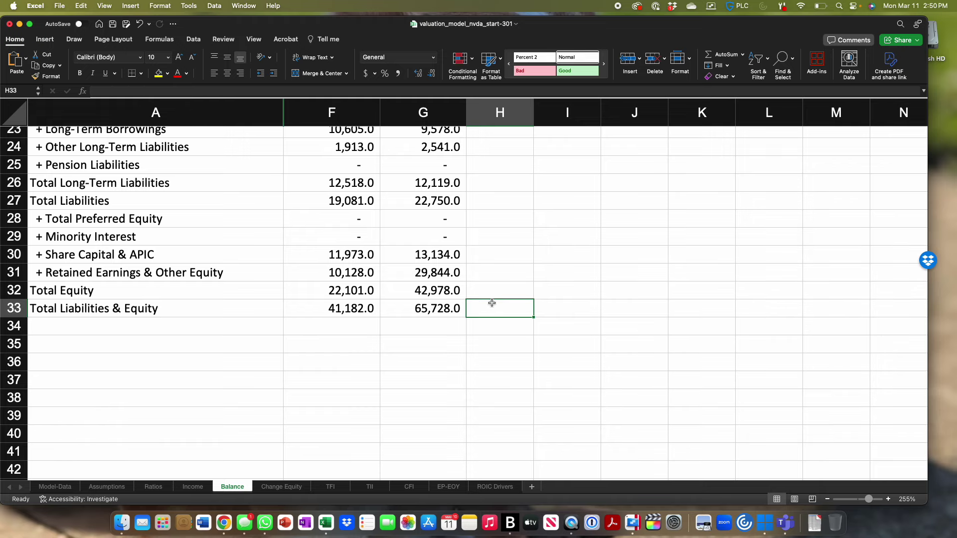
scroll(491, 303, up, 10)
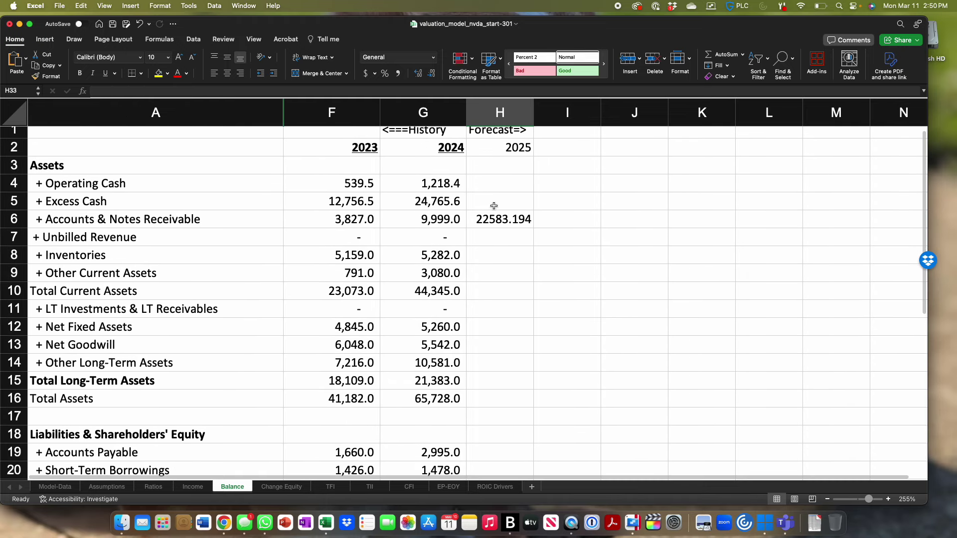
shift+click(500, 189)
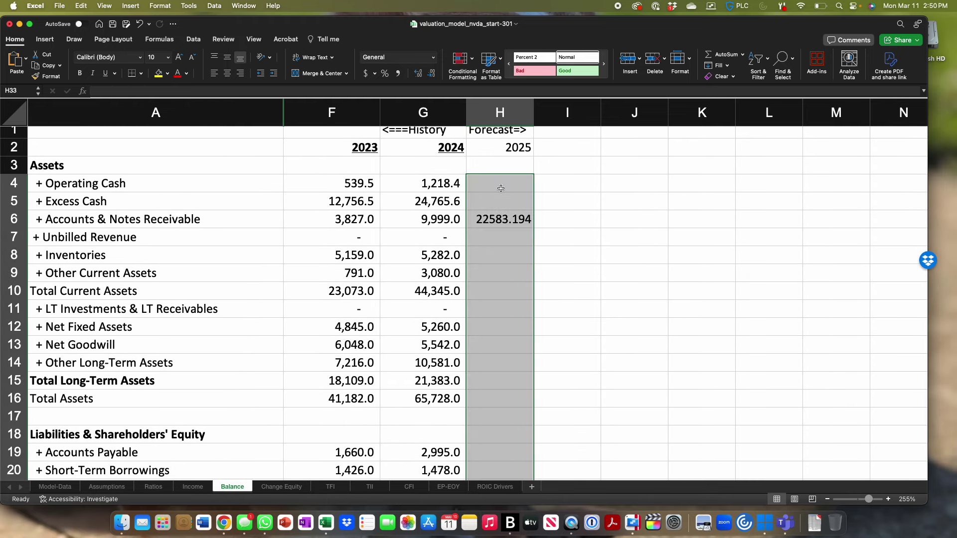
drag(224, 107, 195, 73)
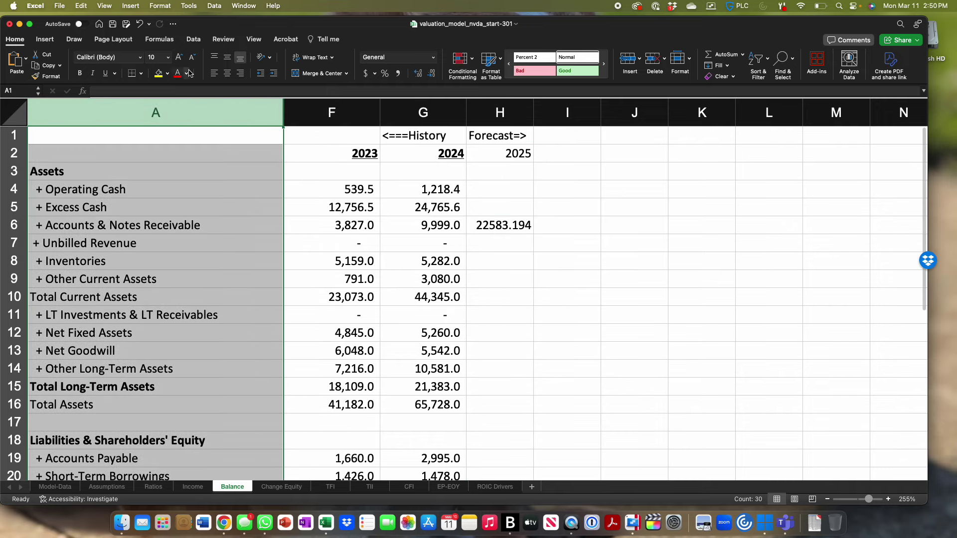
Step: Format the 2025 forecast cells H4 to H33 on the Balance sheet in comma style with one decimal place
click(509, 186)
scroll(496, 346, down, 10)
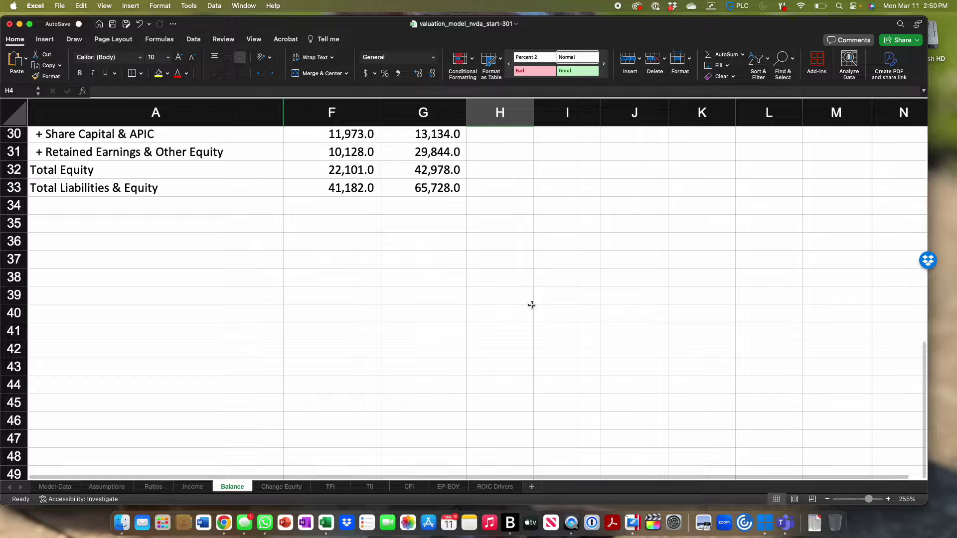
scroll(531, 305, up, 1)
shift+click(504, 208)
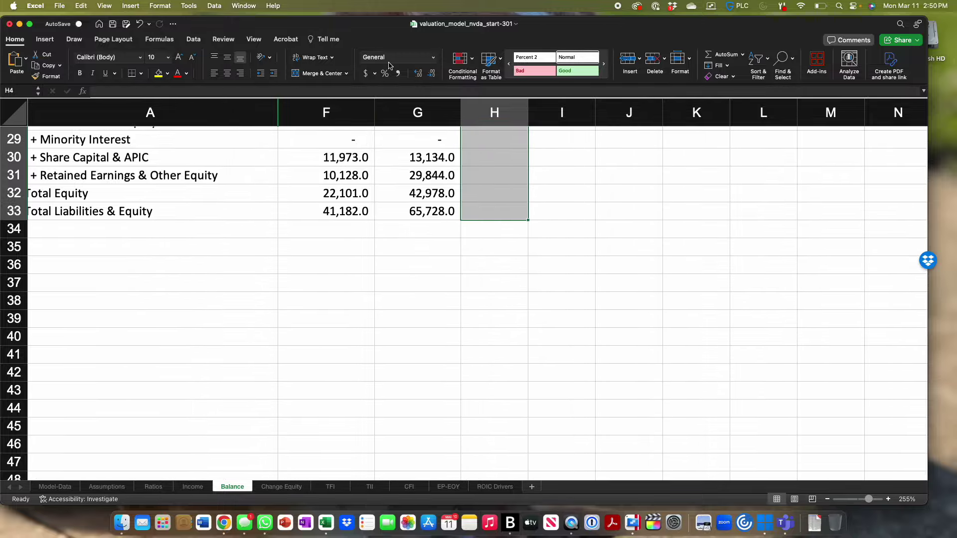
click(401, 76)
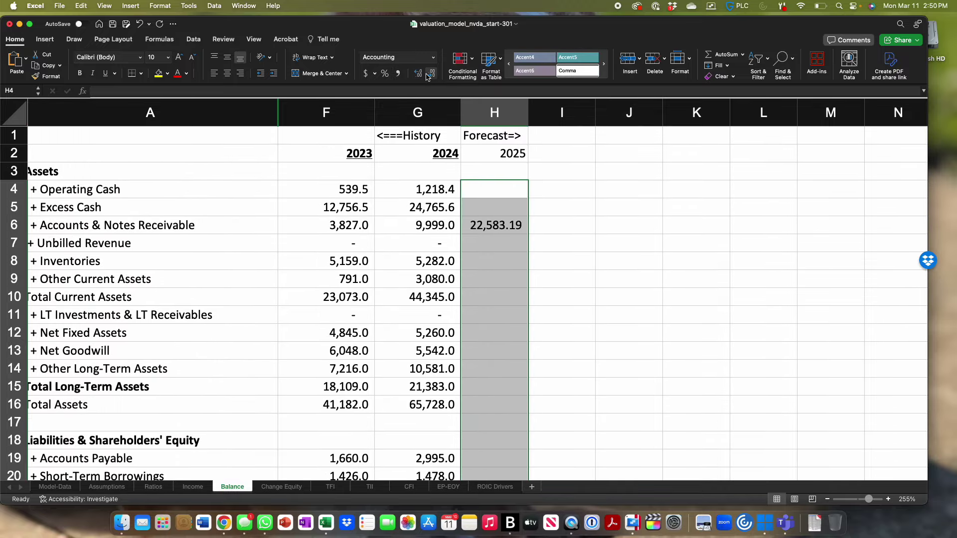
click(432, 75)
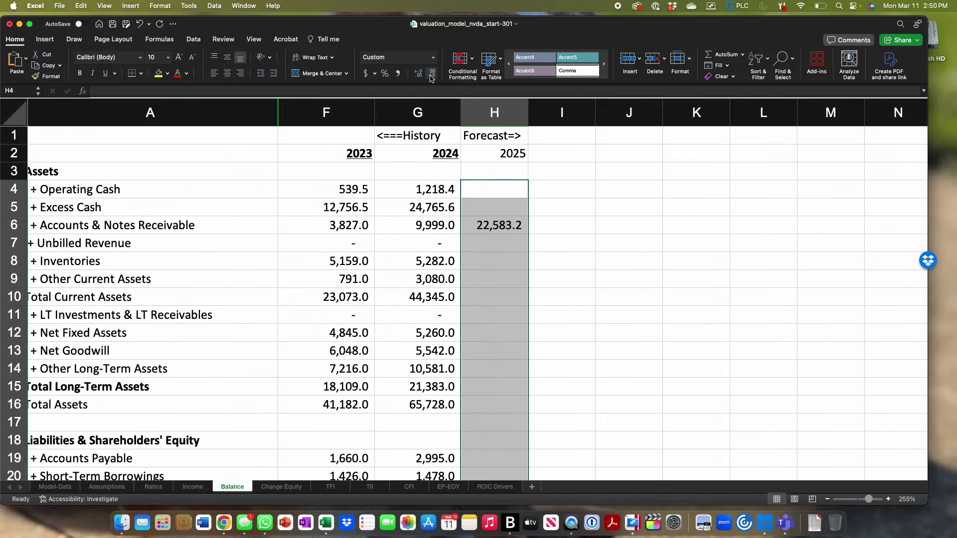
click(454, 256)
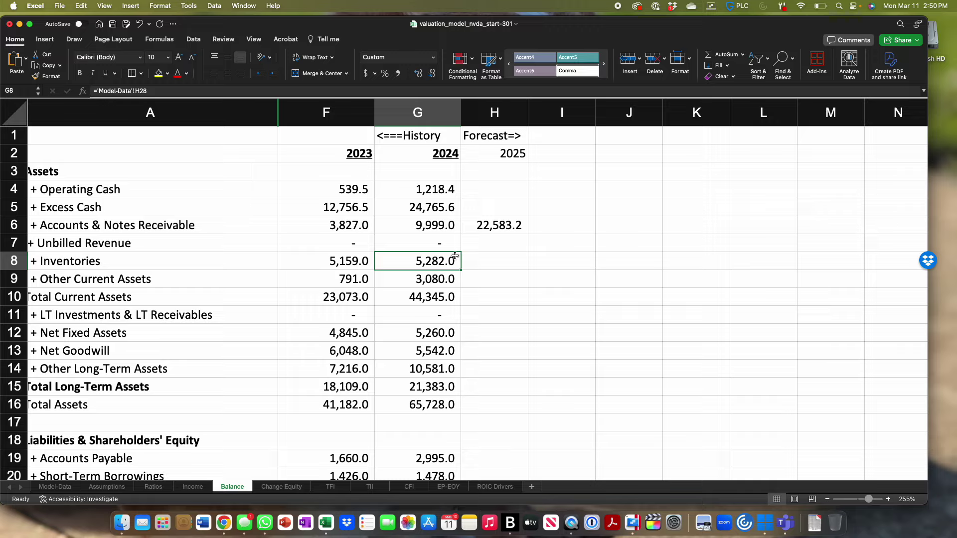
Step: Forecast 2025 Unbilled Revenue in H7 of the Balance sheet with the formula =Ratios!H15*Income!H3
click(497, 251)
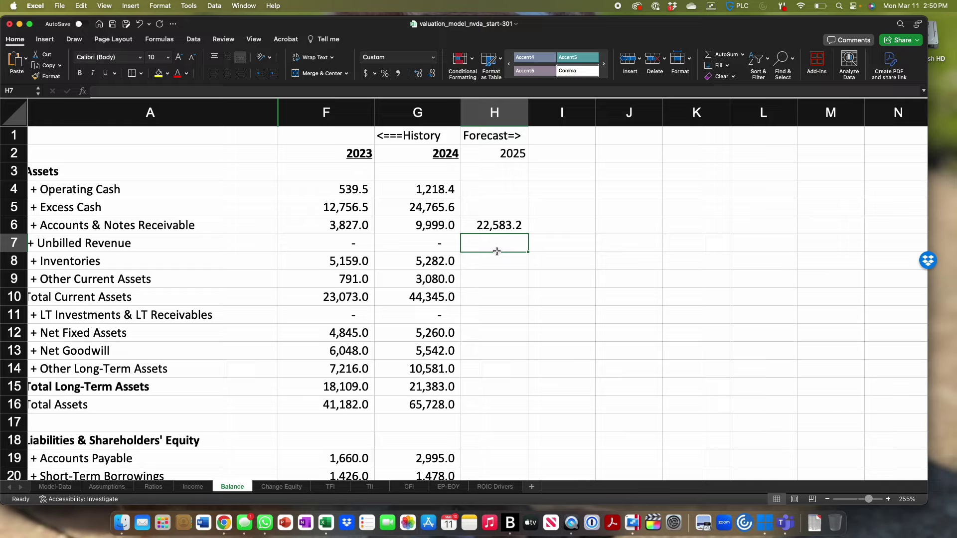
text(=)
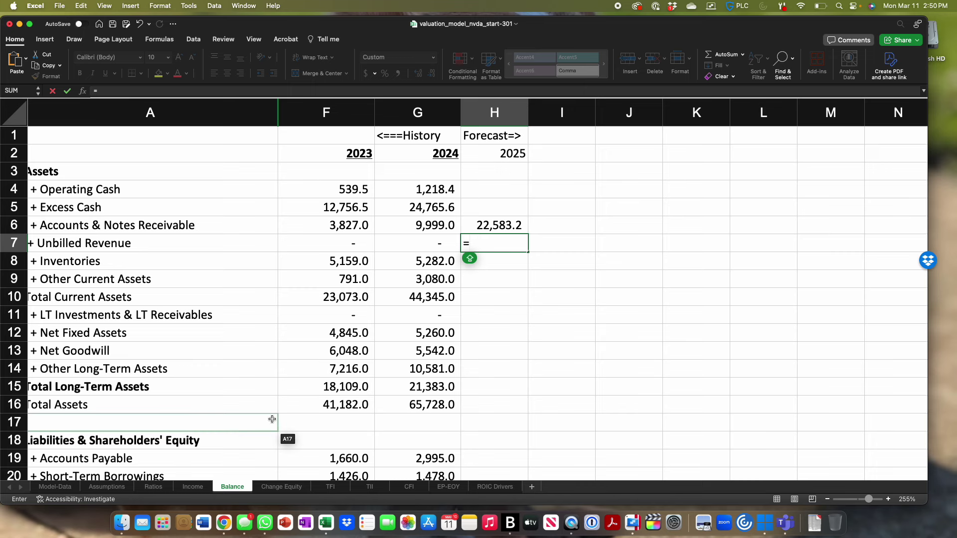
click(154, 487)
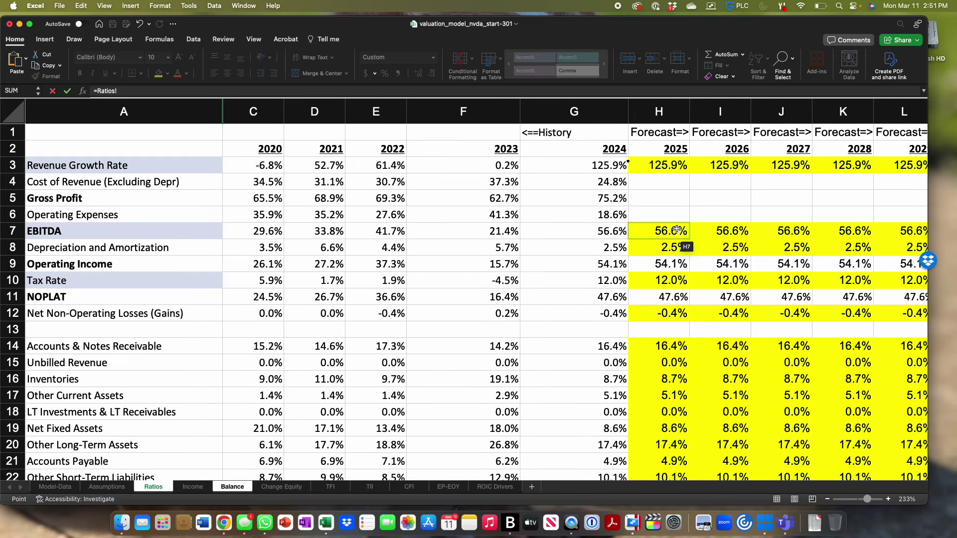
click(676, 359)
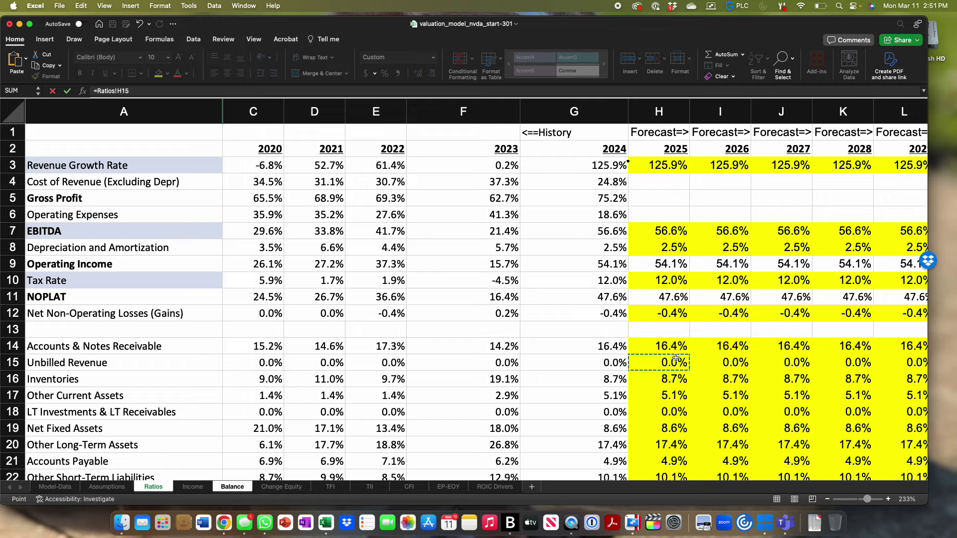
text(*)
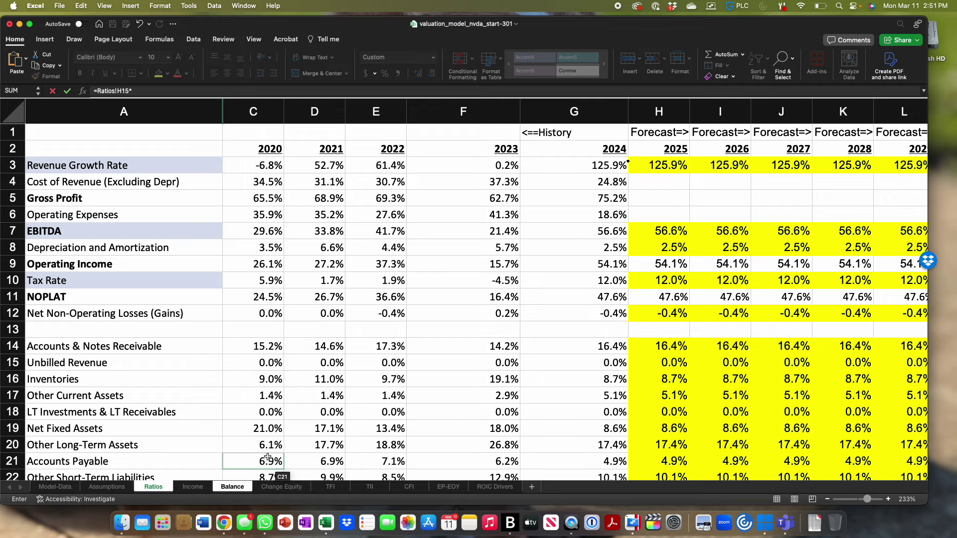
click(185, 492)
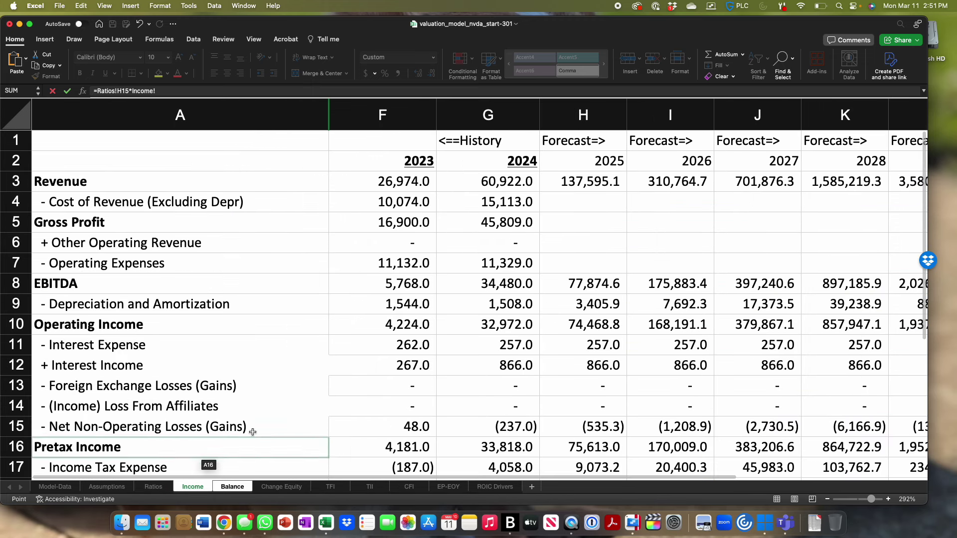
click(584, 180)
key(Return)
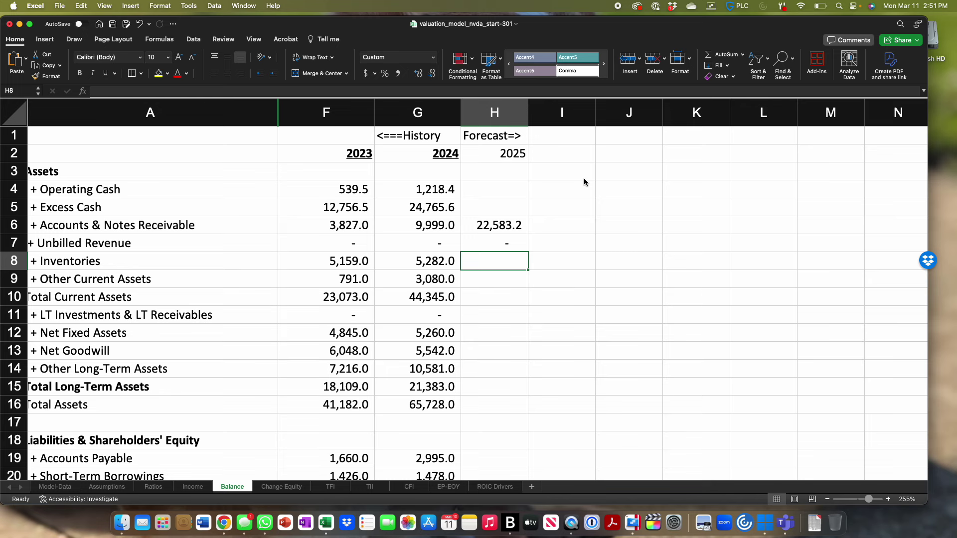
Step: Forecast 2025 Inventories in H8 of the Balance sheet with the formula =Ratios!H16*Income!H3
text(=)
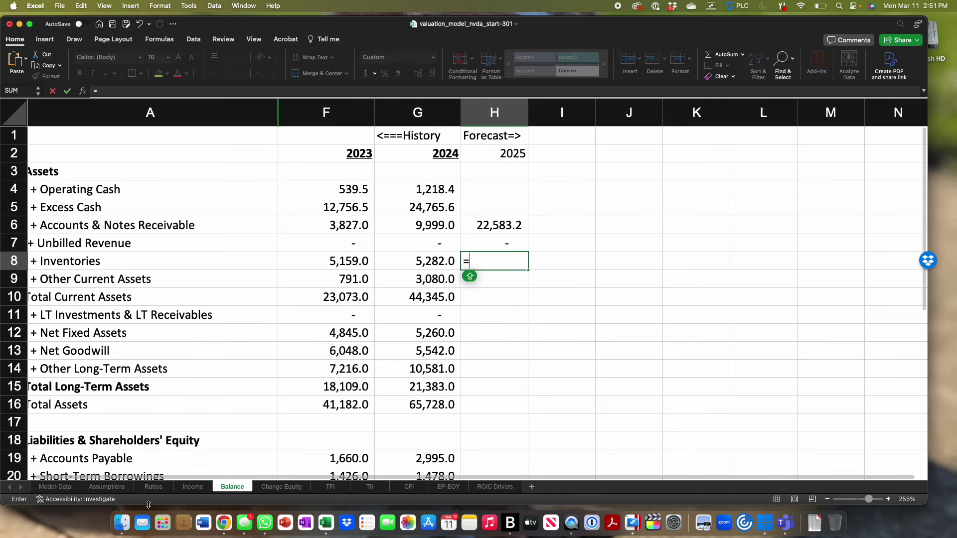
click(153, 486)
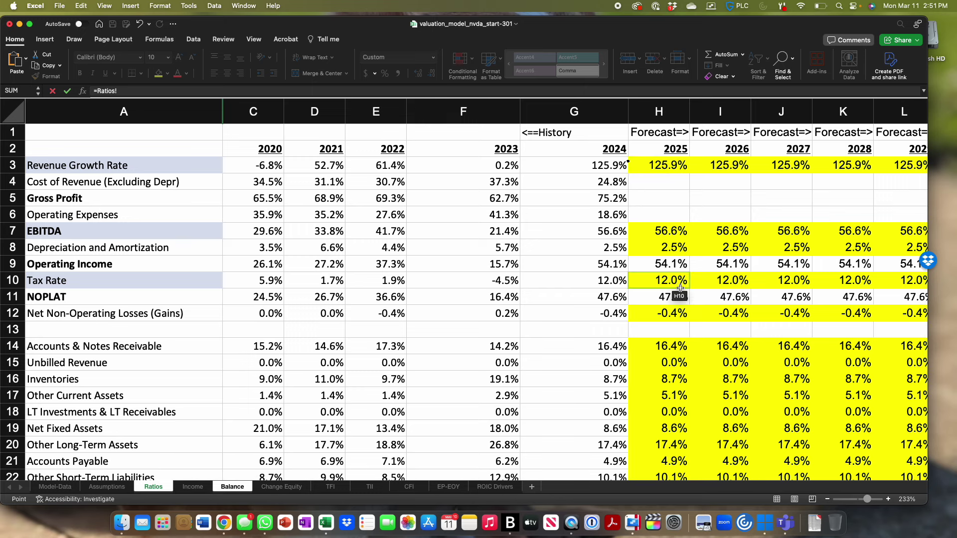
click(671, 381)
text(*)
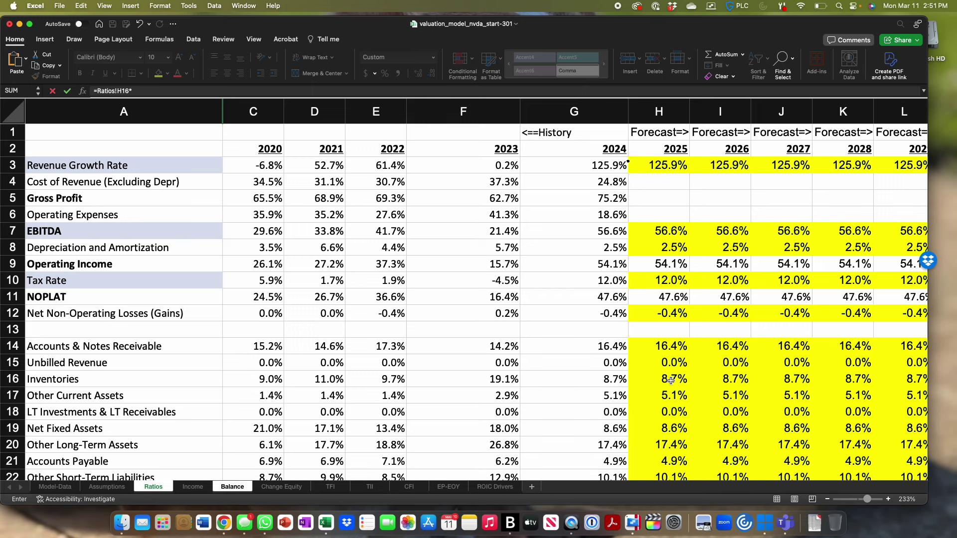
click(197, 487)
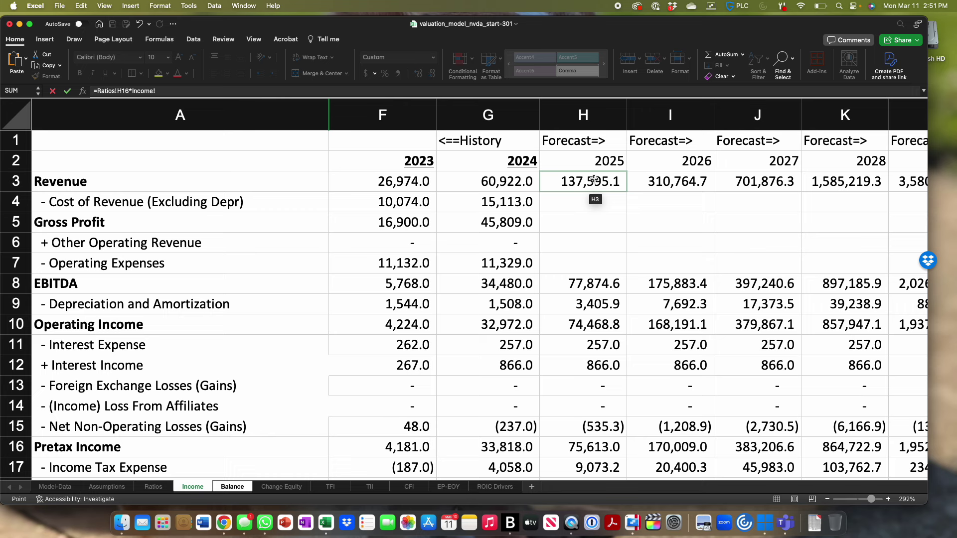
click(595, 180)
key(Return)
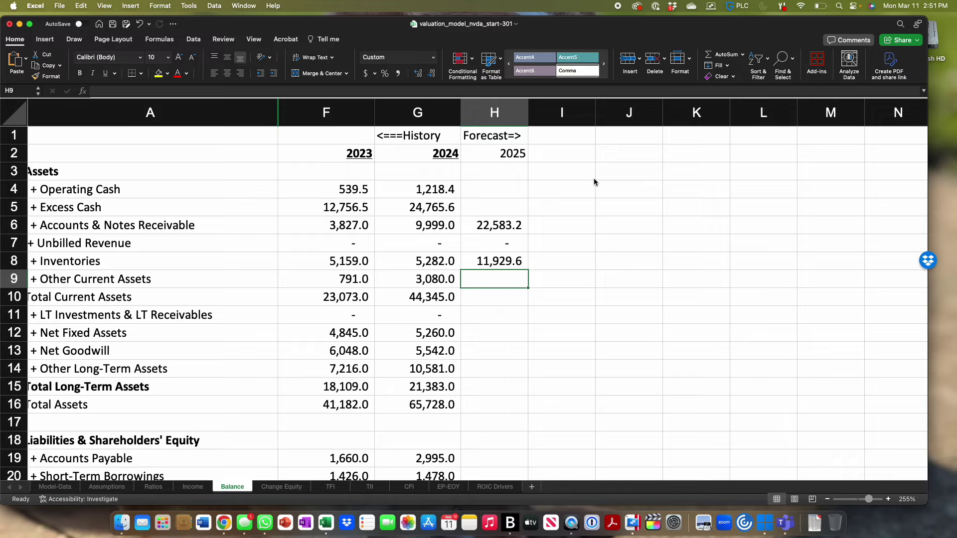
Step: Forecast 2025 Other Current Assets in H9 of the Balance sheet with the formula =Ratios!H17*Income!H3
text(=)
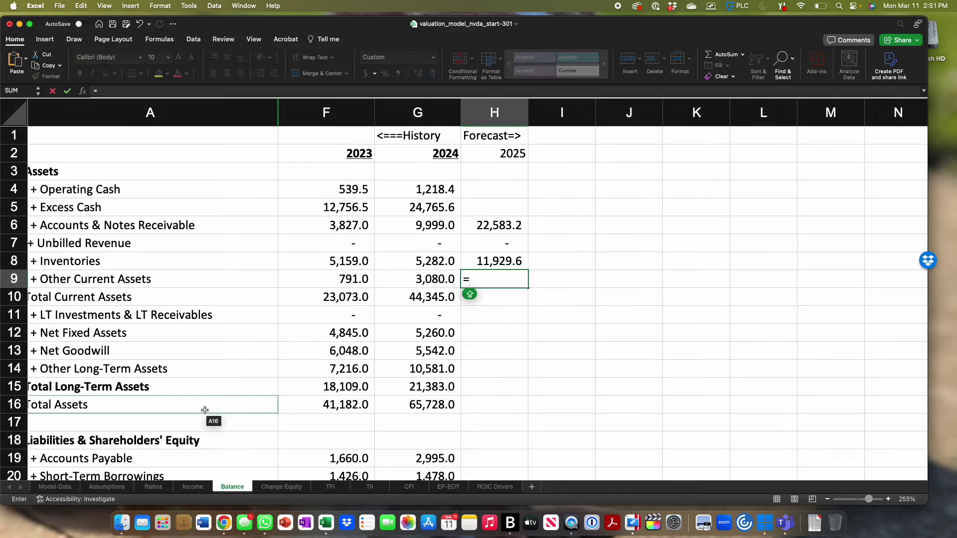
click(154, 487)
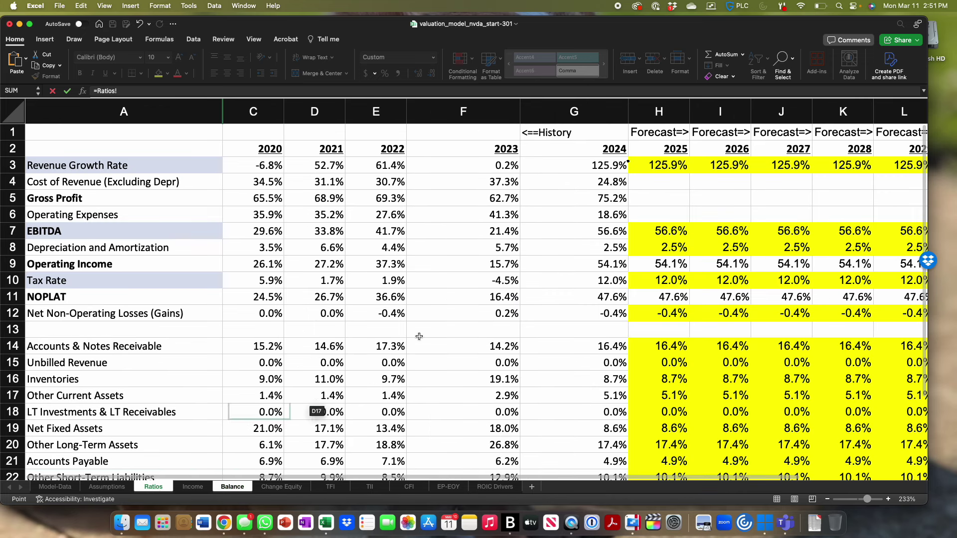
click(672, 392)
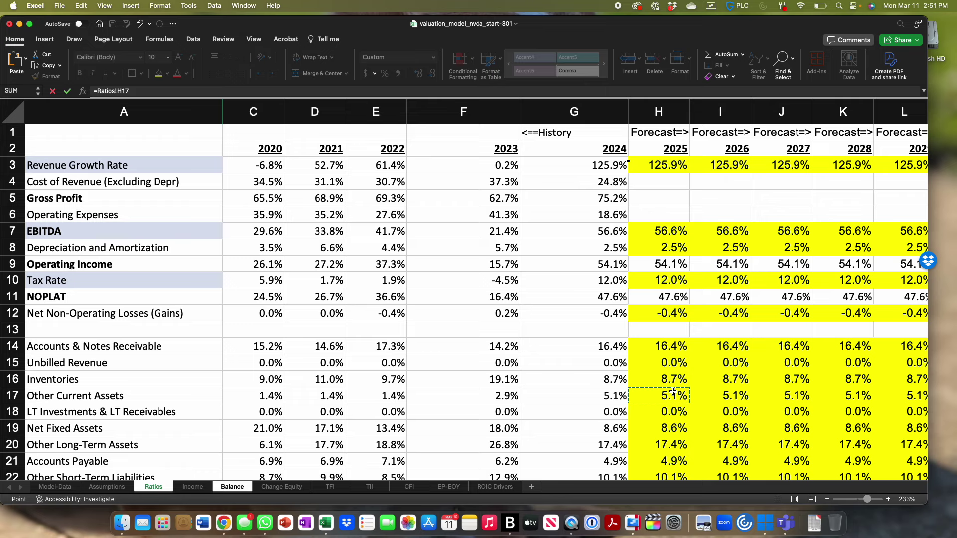
text(*)
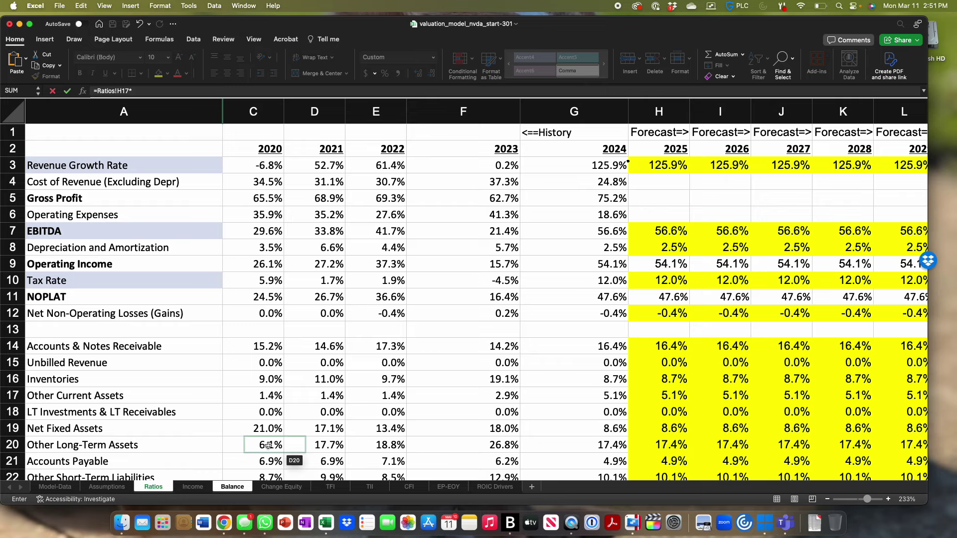
click(194, 487)
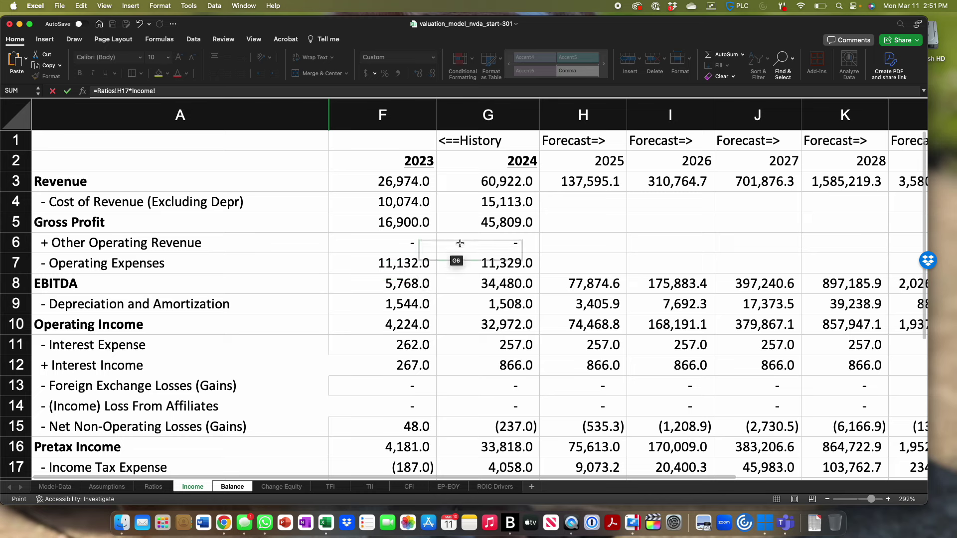
click(567, 188)
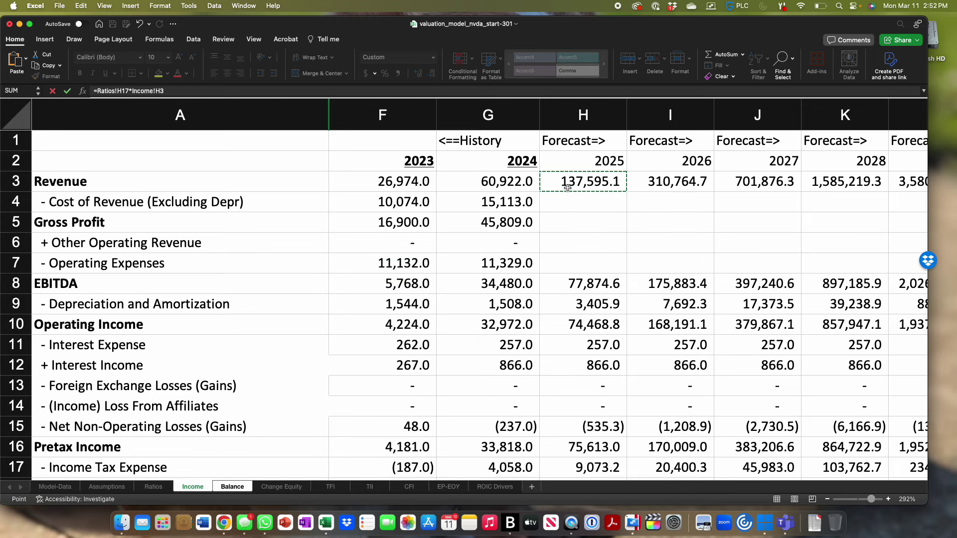
key(Return)
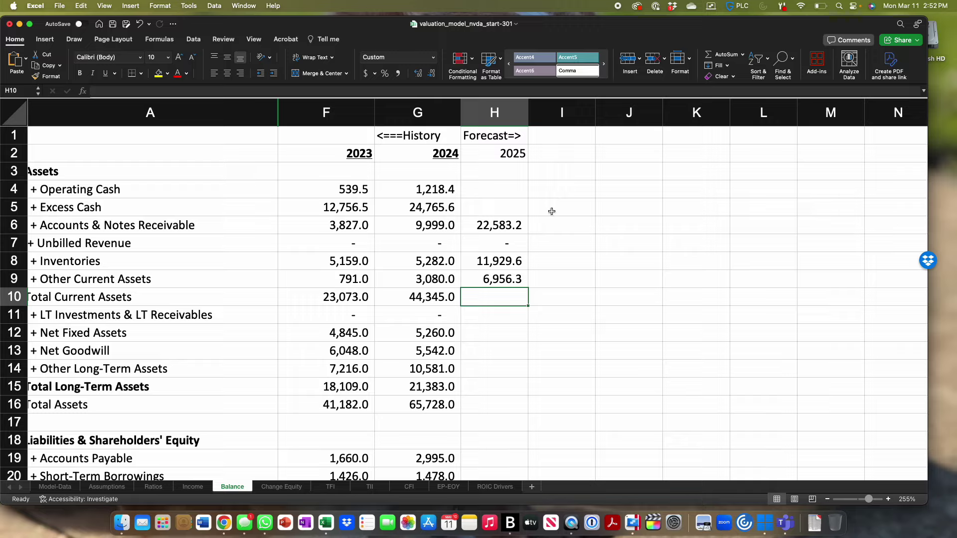
Step: Forecast 2025 LT Investments & LT Receivables in H11 of the Balance sheet with the formula =Ratios!H18*Income!H3
click(500, 313)
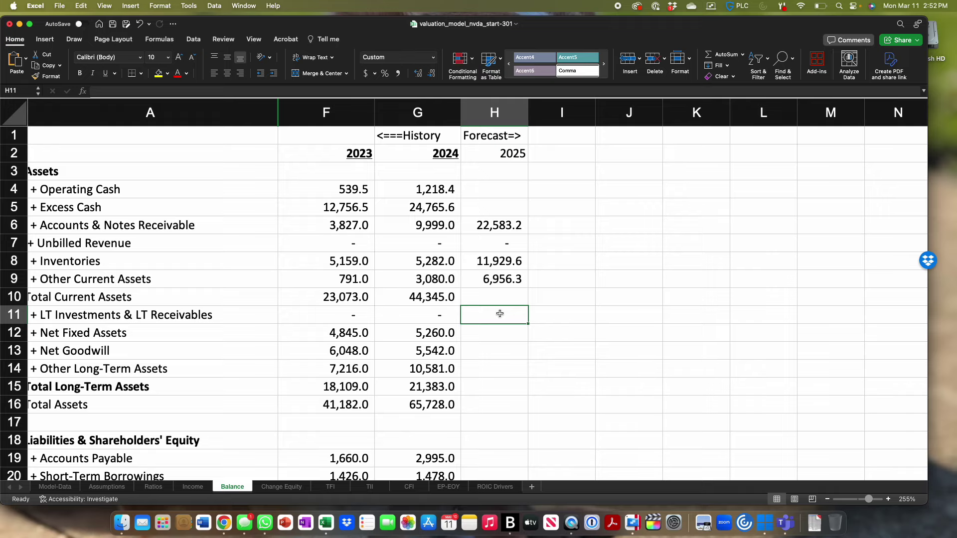
text(=)
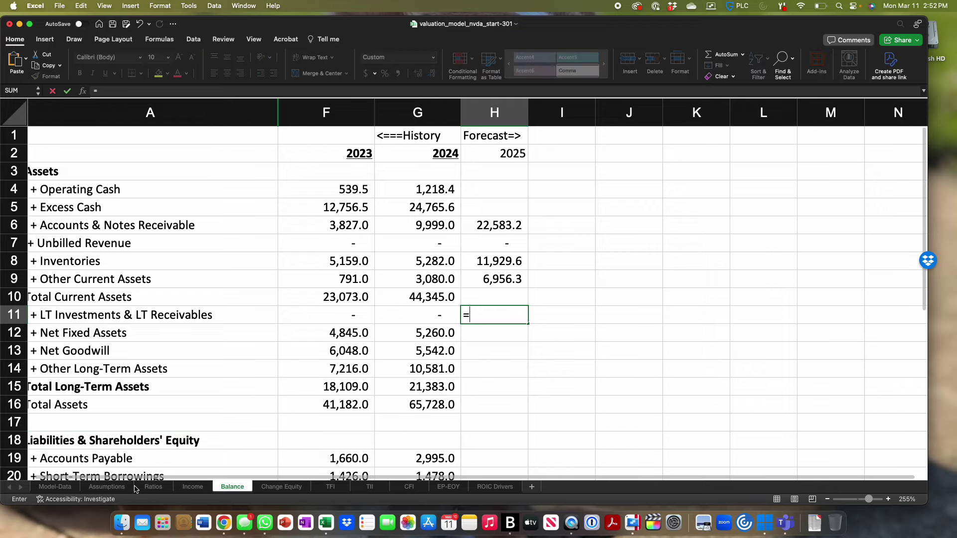
click(152, 487)
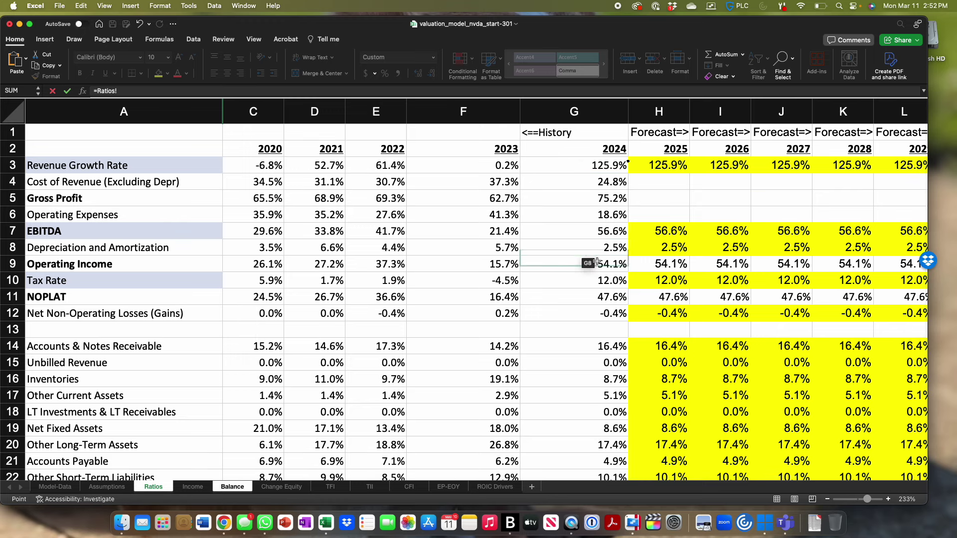
click(660, 414)
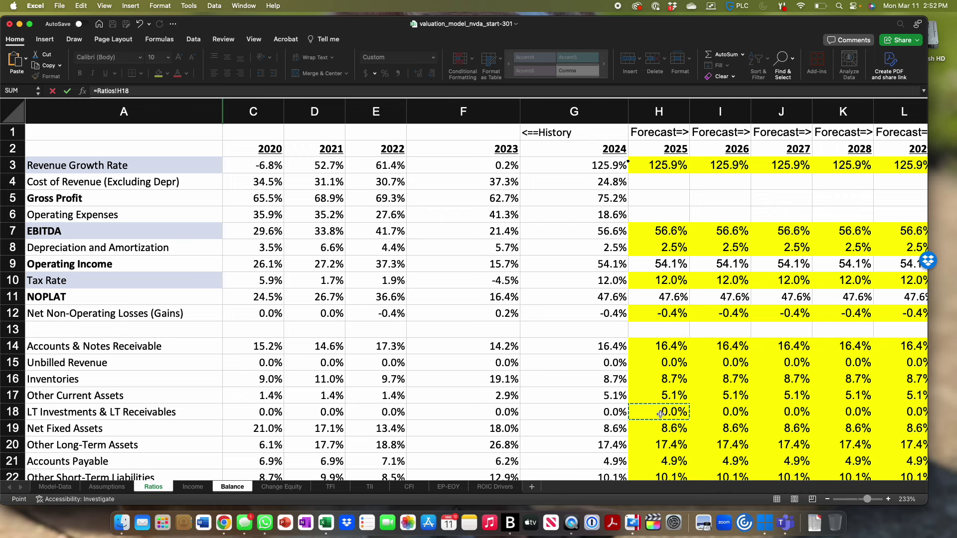
text(*)
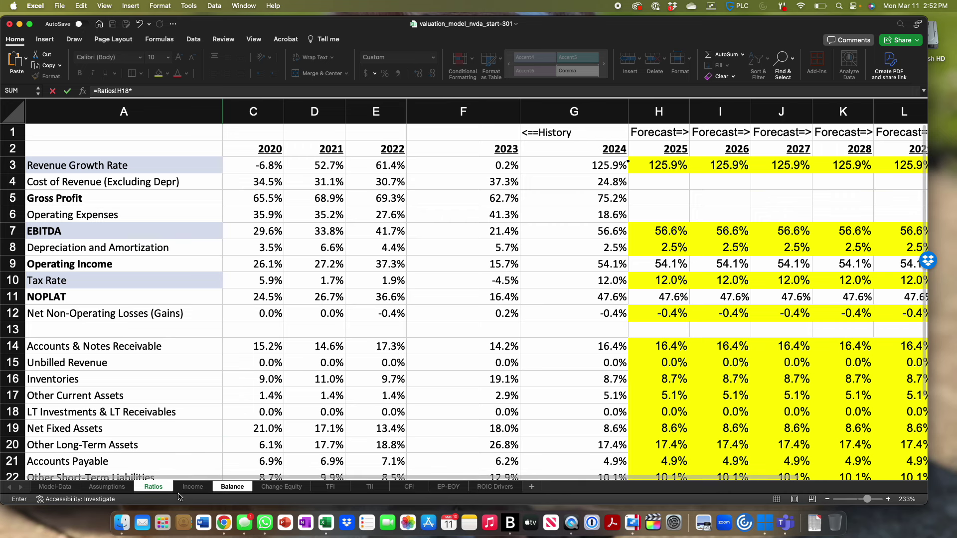
click(193, 486)
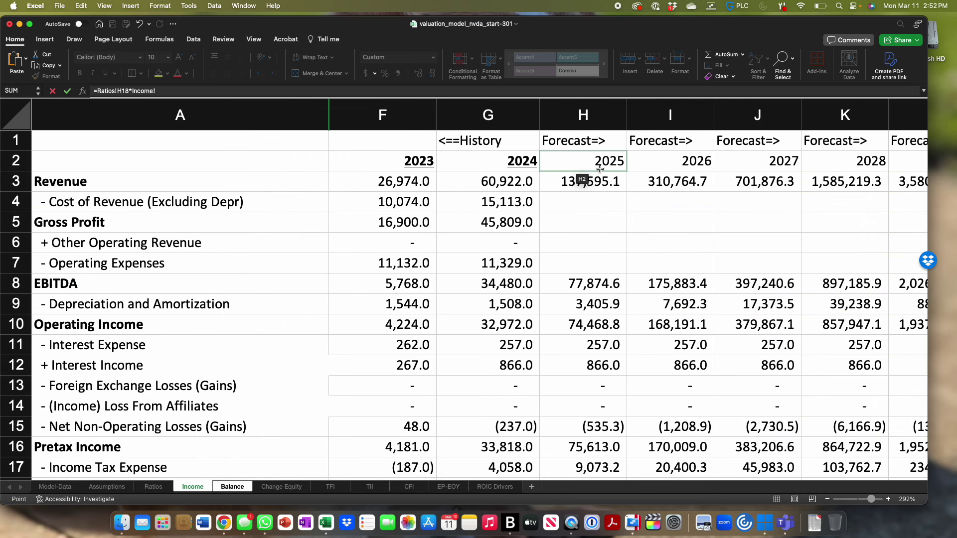
click(581, 186)
key(Return)
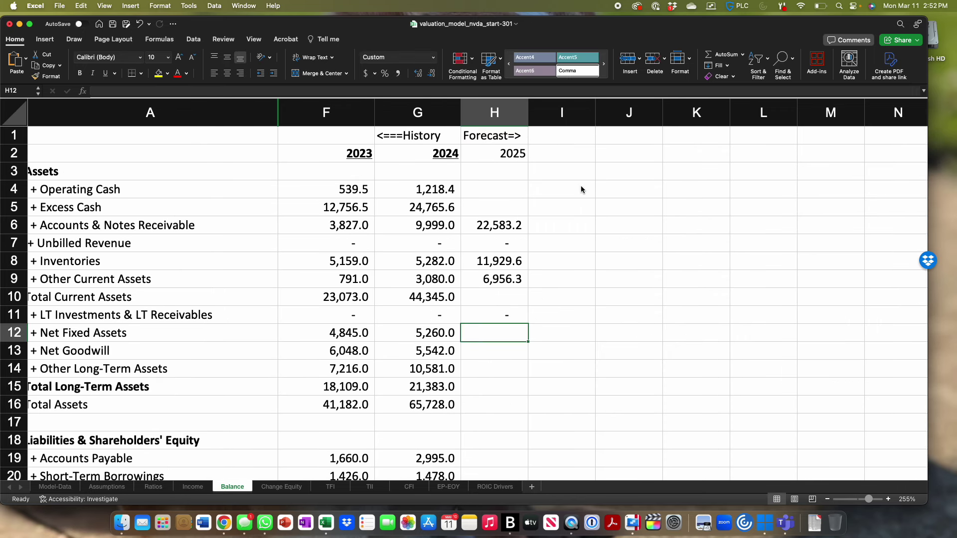
Step: Forecast 2025 Net Fixed Assets in H12 of the Balance sheet with the formula =Ratios!H19*Income!H3
text(=)
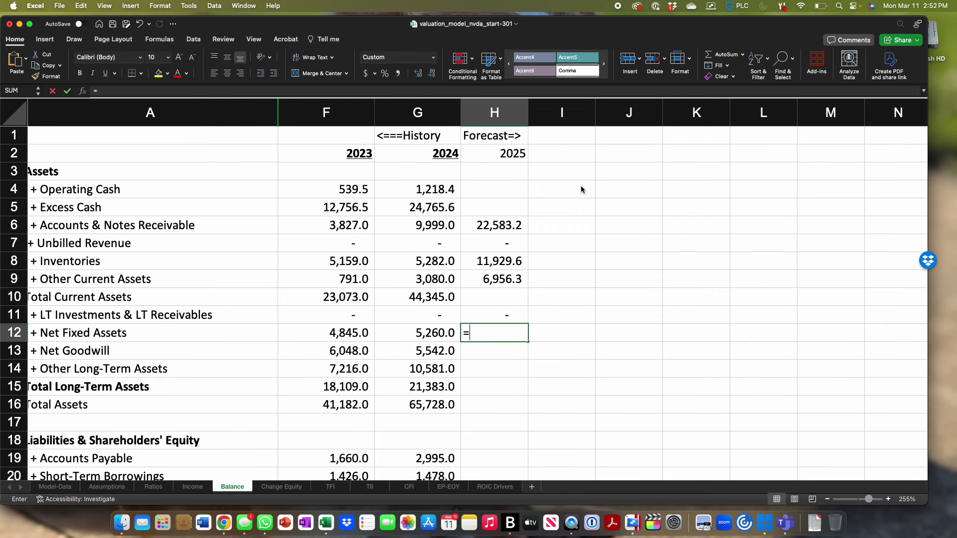
click(153, 487)
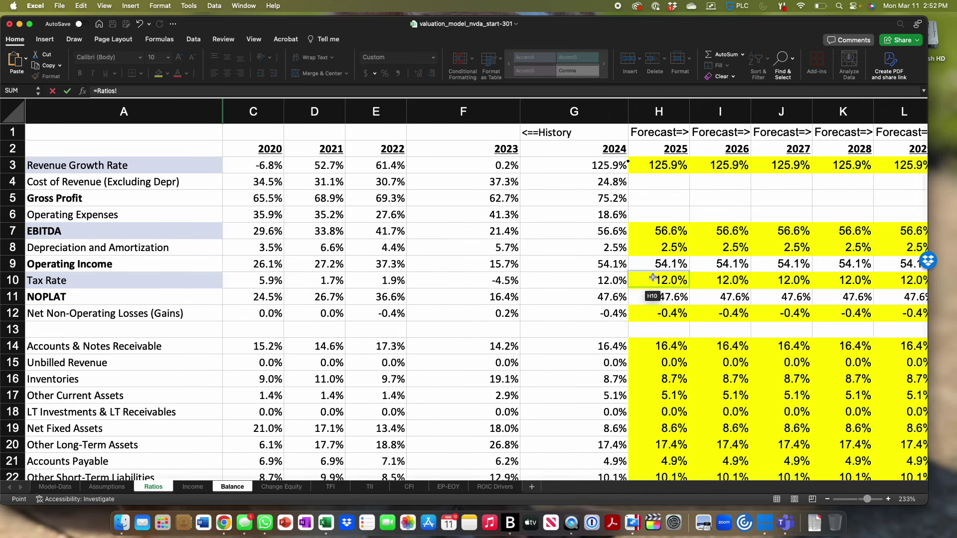
click(671, 424)
text(*)
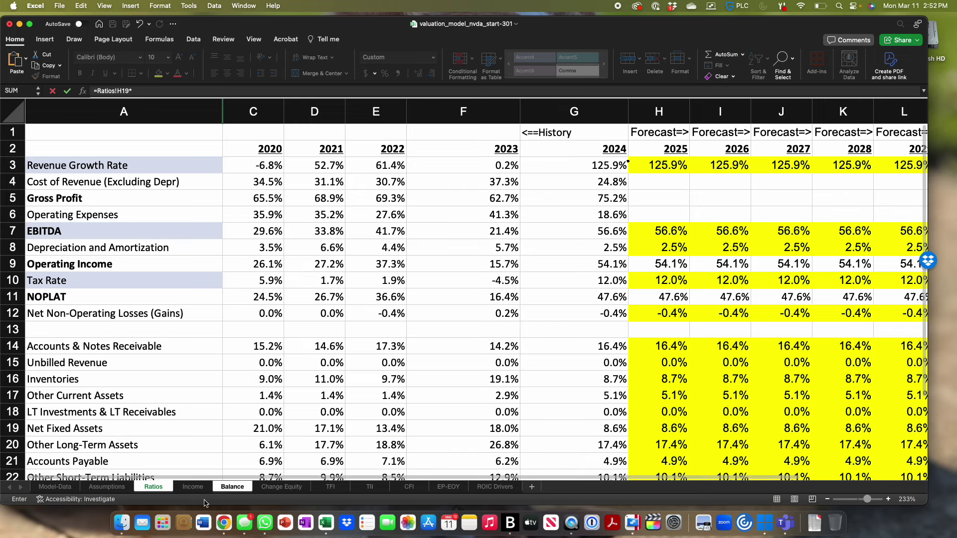
click(192, 489)
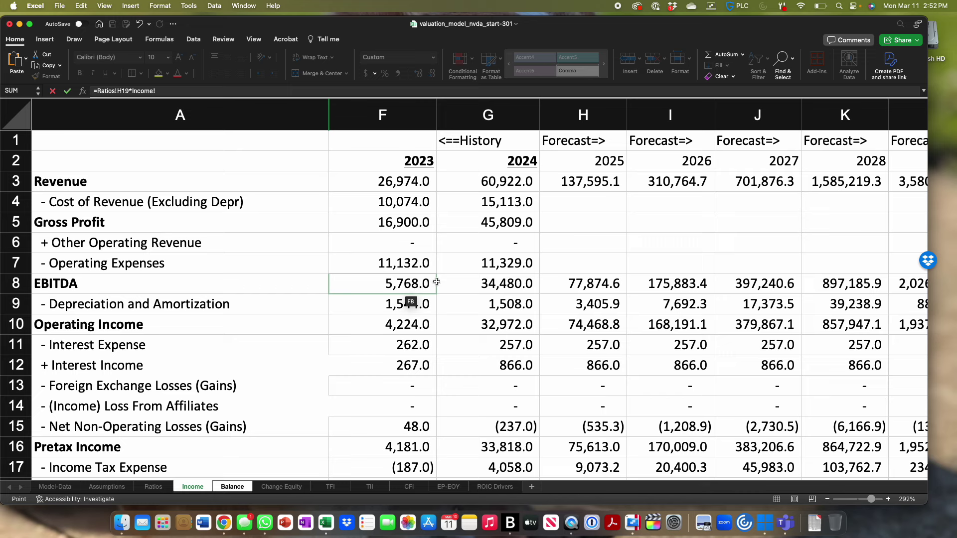
click(567, 176)
key(Return)
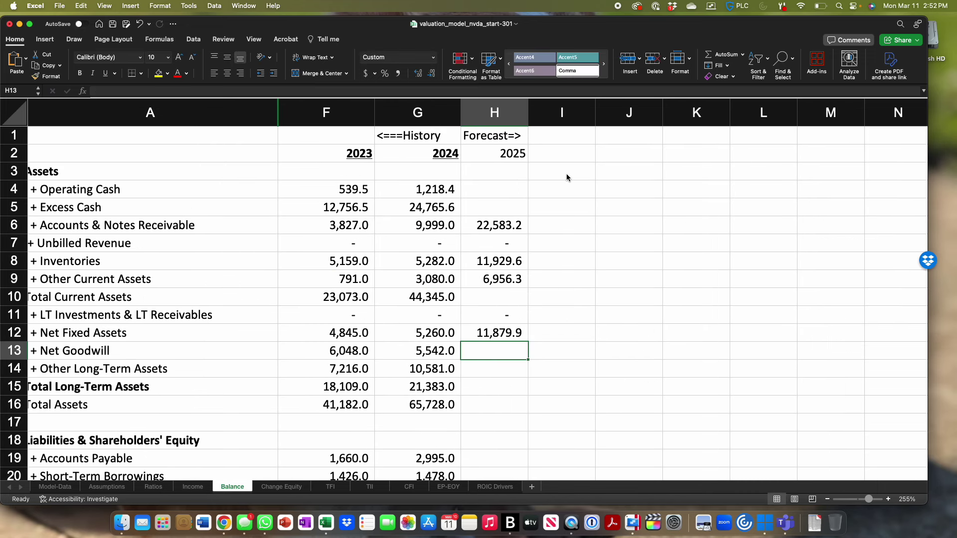
Step: Forecast 2025 Other Long-Term Assets in H14 of the Balance sheet with the formula =Ratios!H20*Income!H3
key(Down)
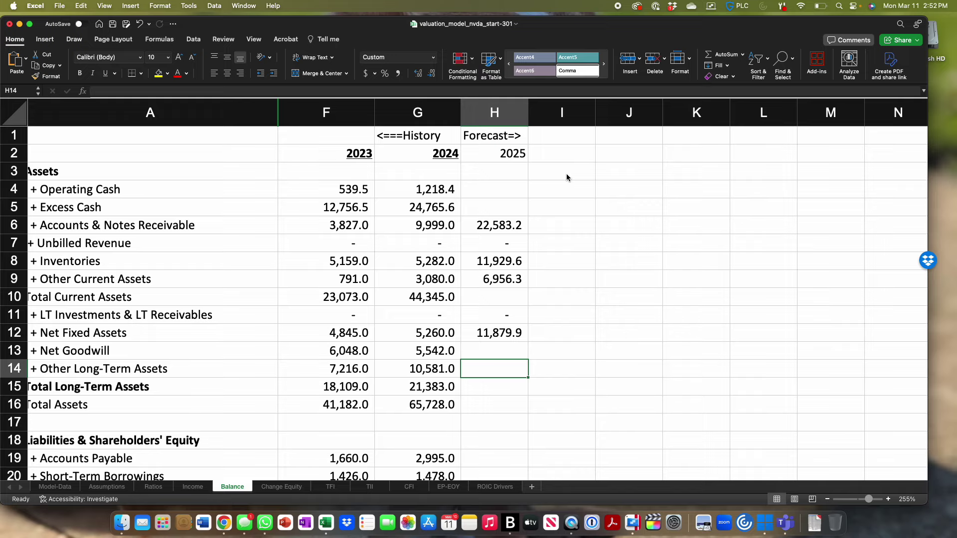
text(=)
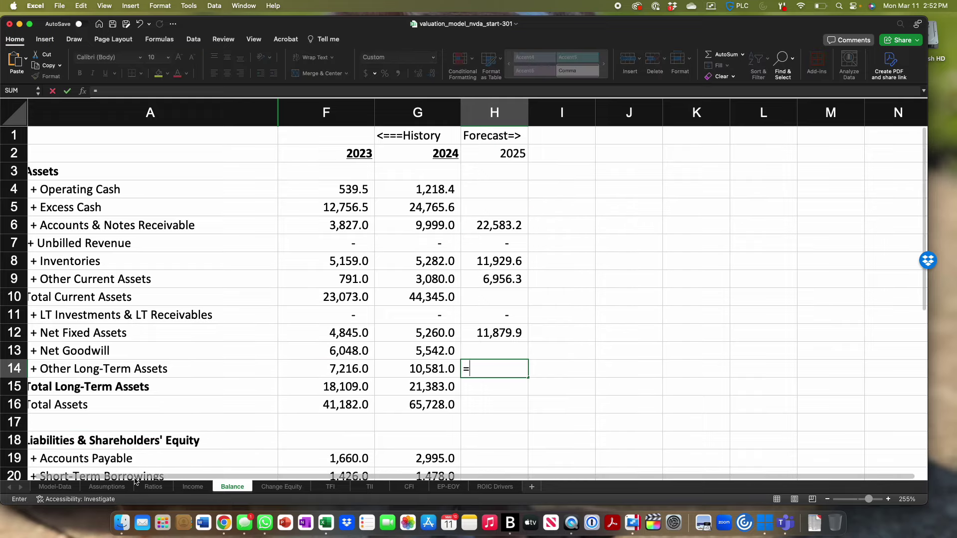
click(149, 487)
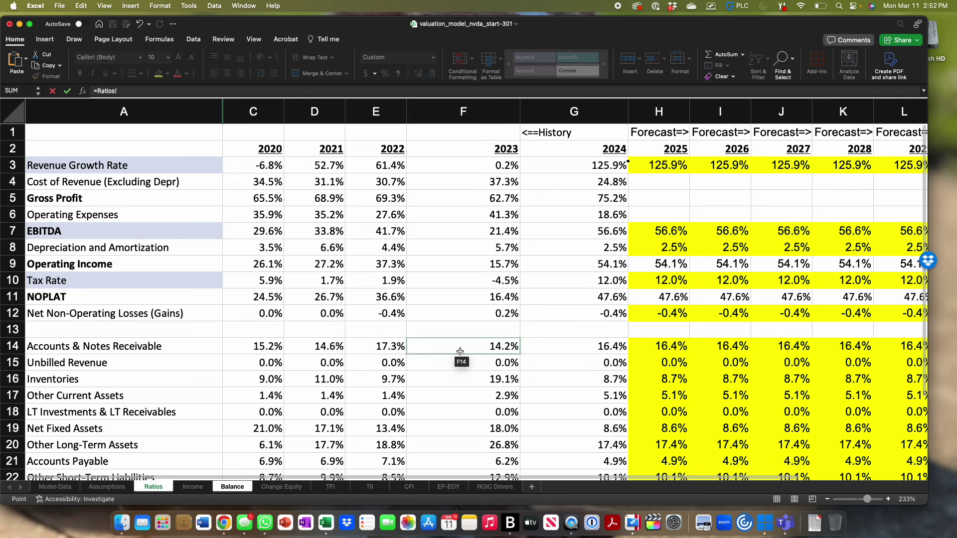
click(663, 444)
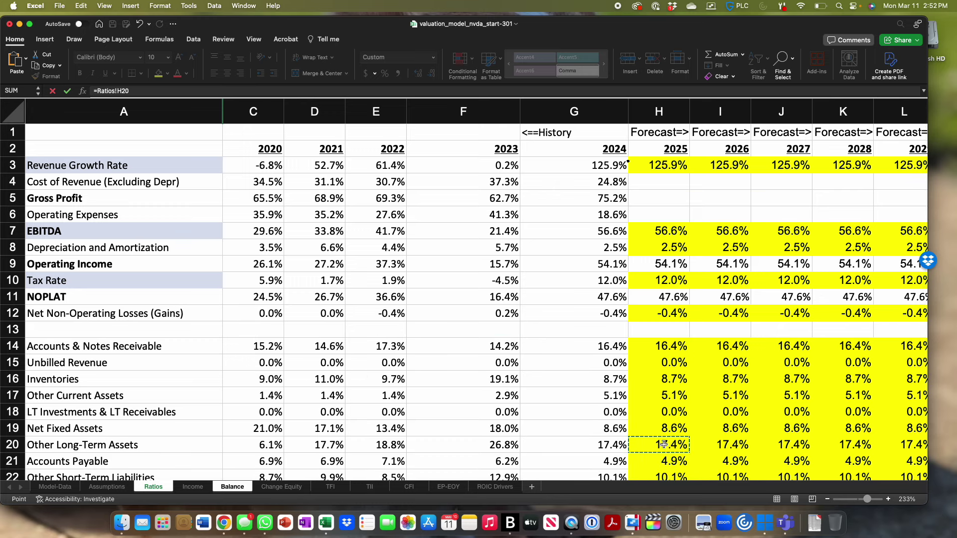
text(*)
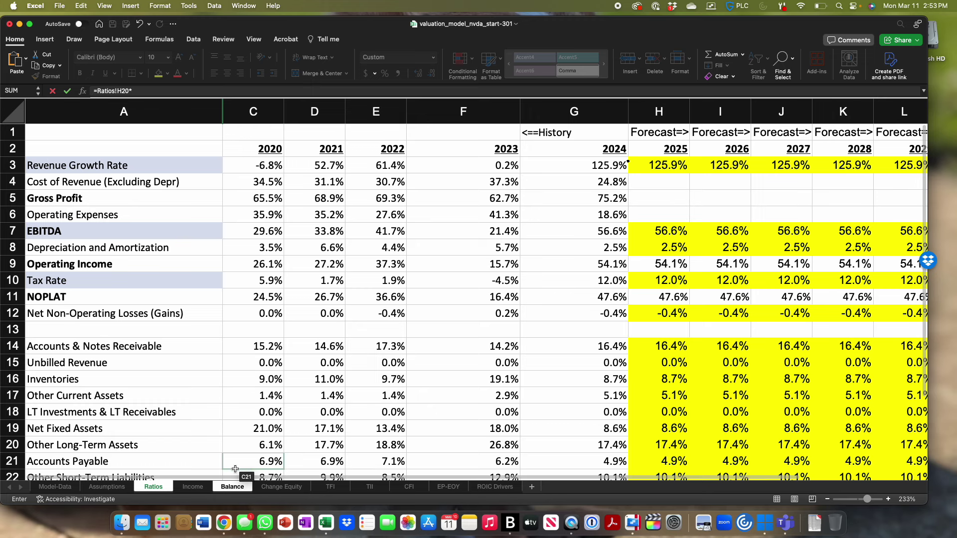
click(195, 487)
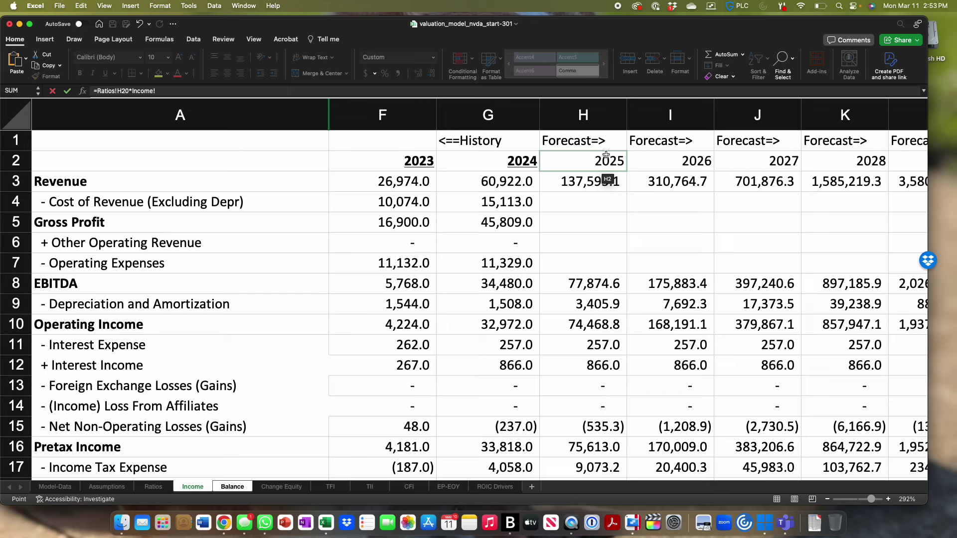
click(588, 187)
key(Escape)
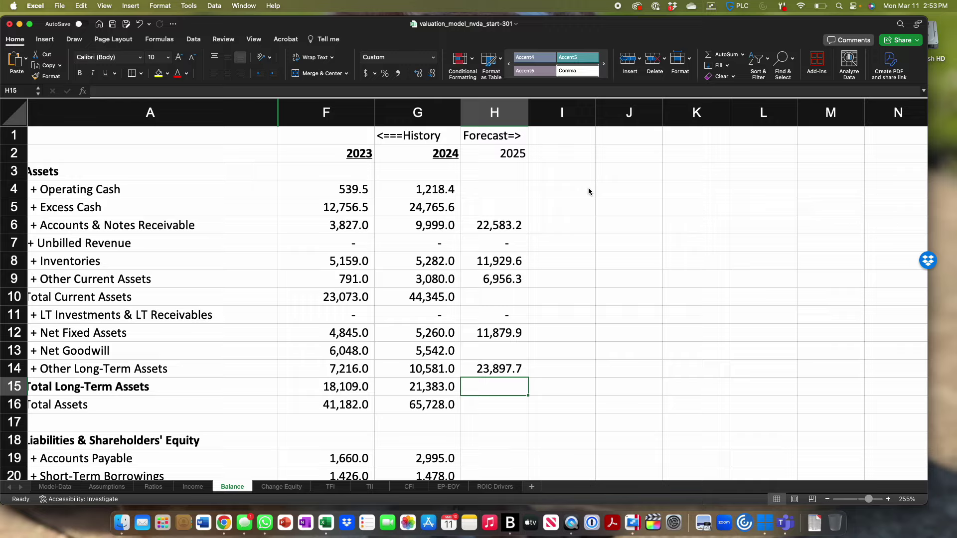
Step: Forecast 2025 Accounts Payable in H19 of the Balance sheet with the formula =Ratios!H21*Income!H3
scroll(588, 187, down, 4)
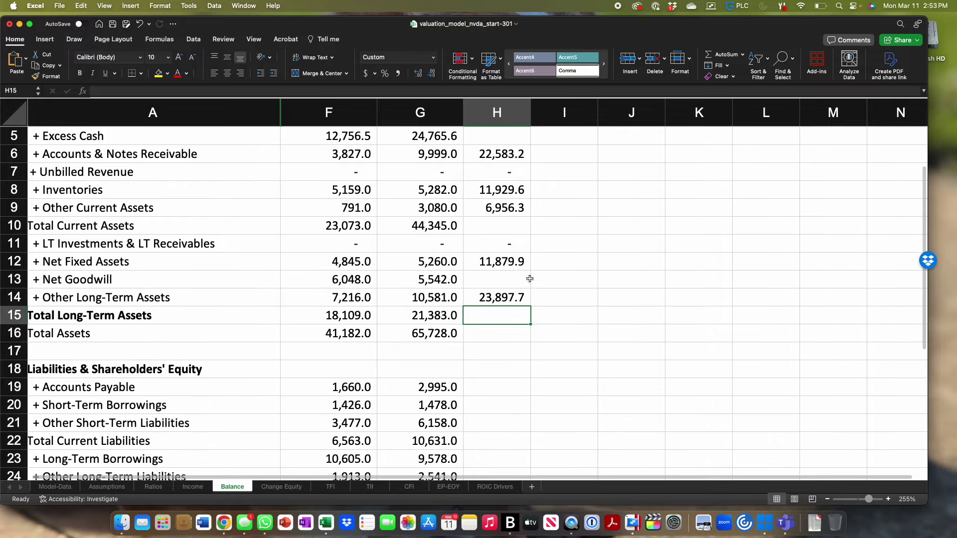
click(494, 387)
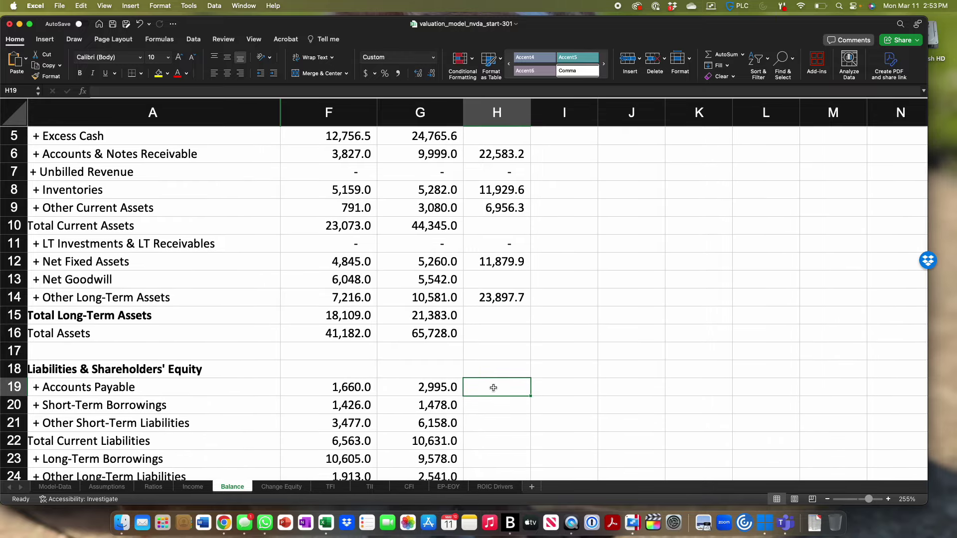
text(=)
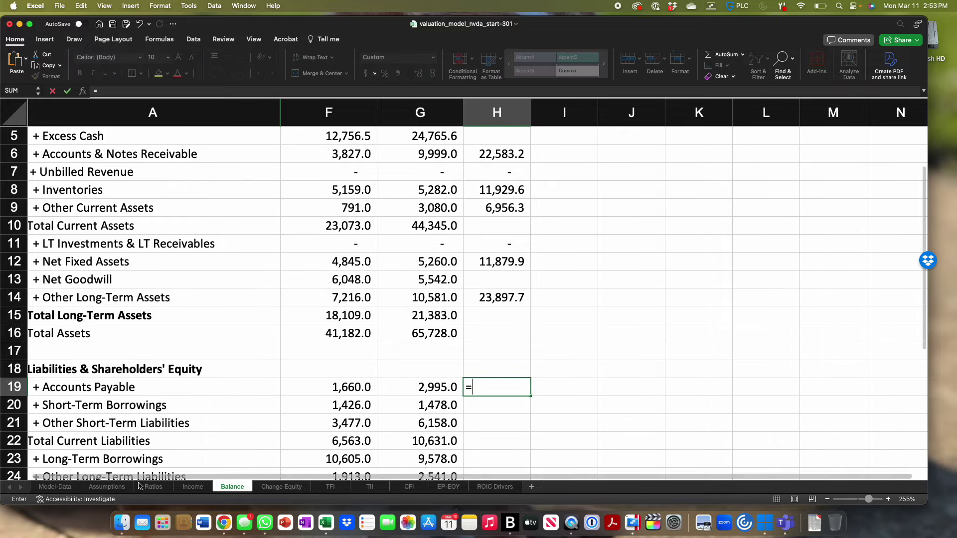
click(152, 487)
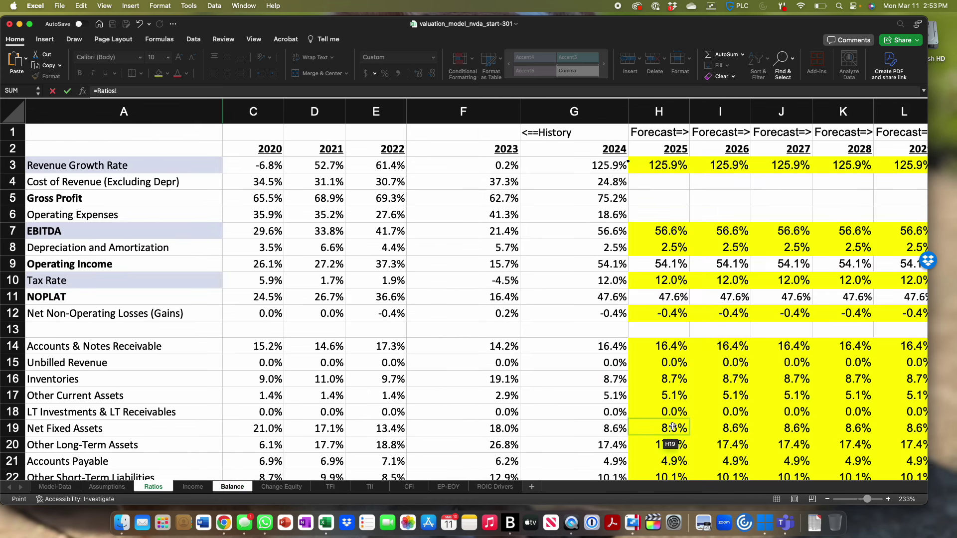
click(675, 458)
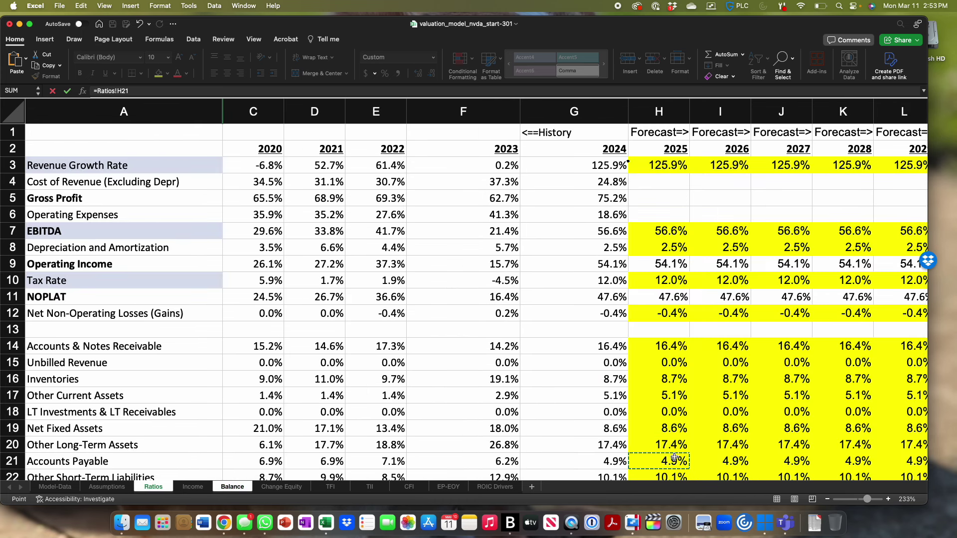
text(*)
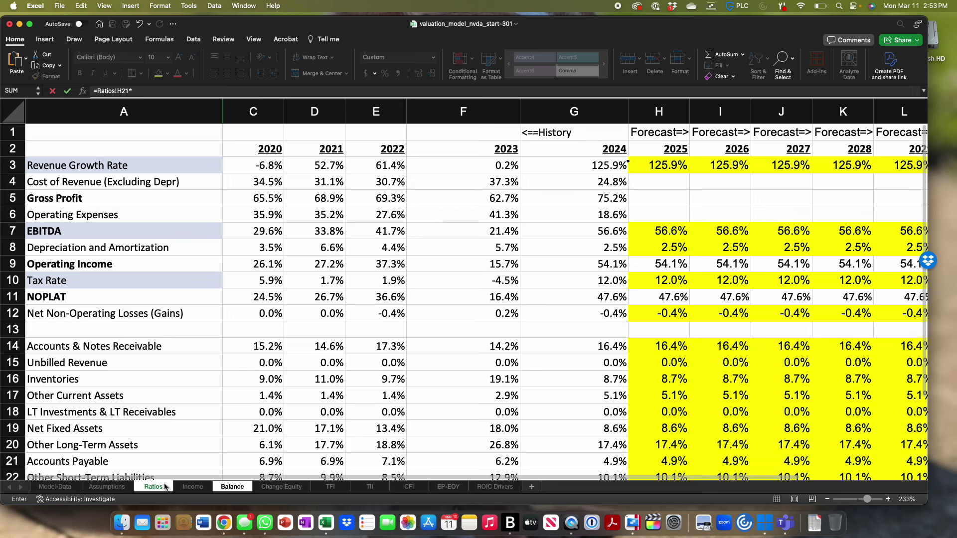
click(193, 487)
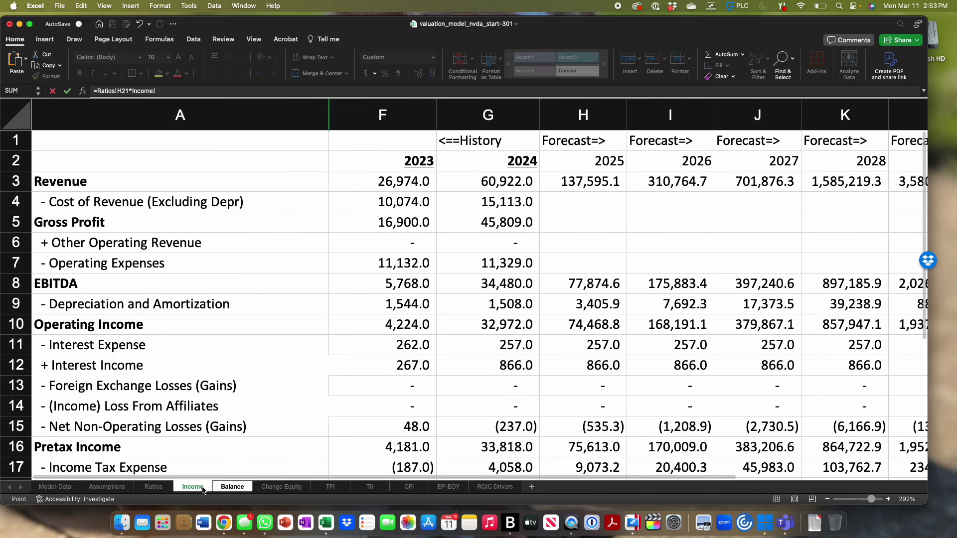
click(571, 173)
key(Return)
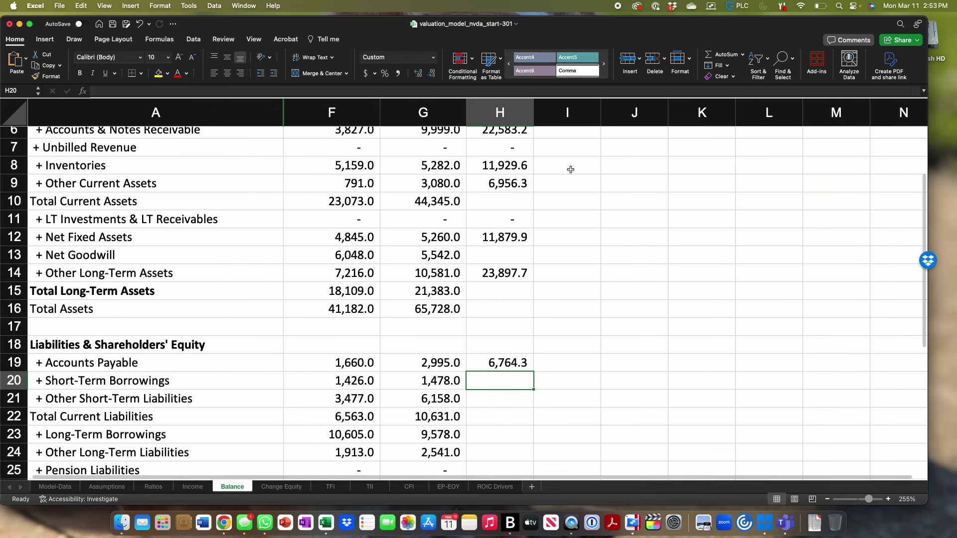
scroll(551, 309, down, 1)
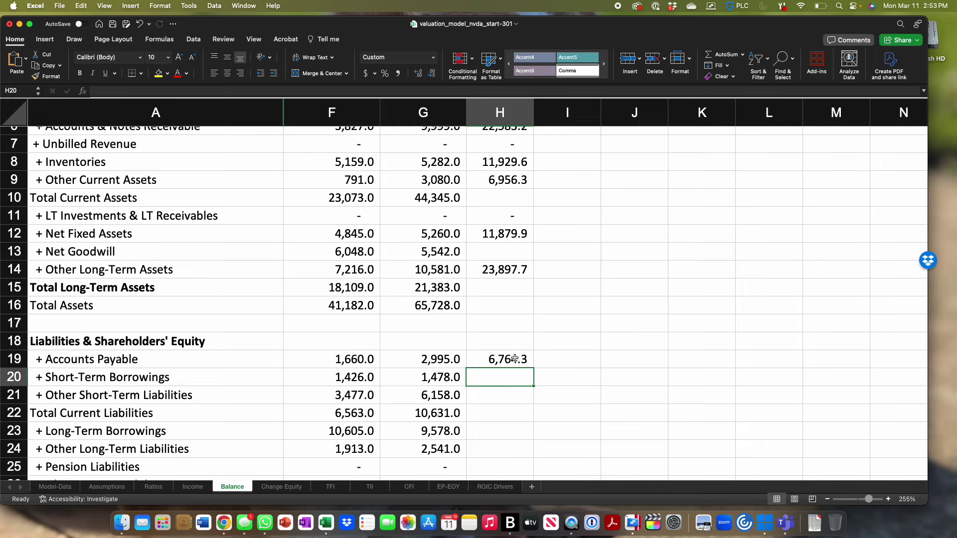
Step: Forecast 2025 Other Short-Term Liabilities in H21 of the Balance sheet with the formula =Ratios!H22*Income!H3
click(510, 394)
text(=)
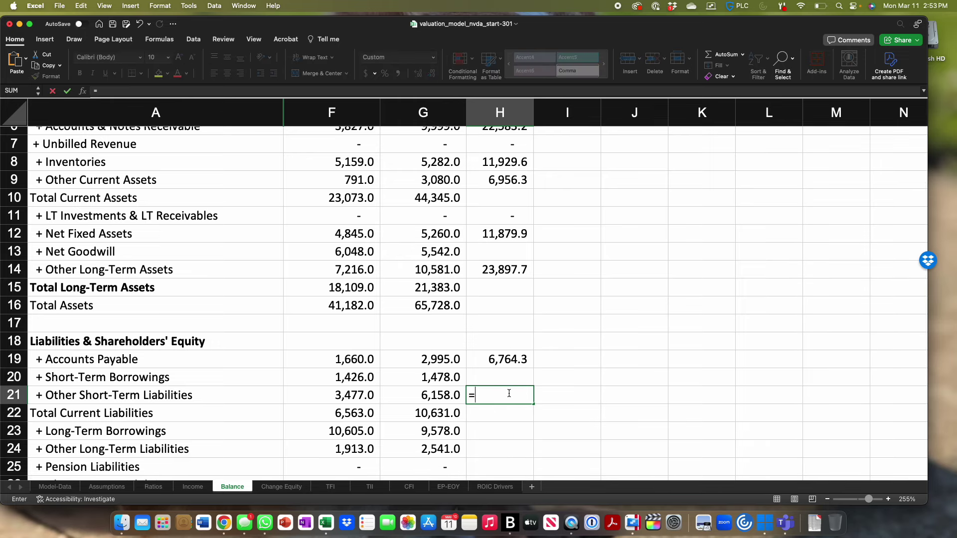
click(158, 485)
scroll(439, 403, down, 5)
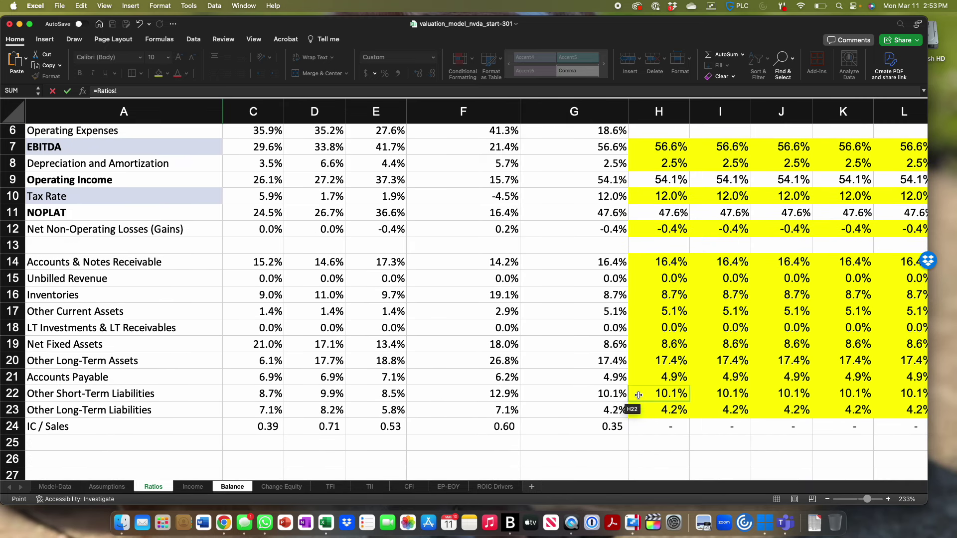
click(638, 395)
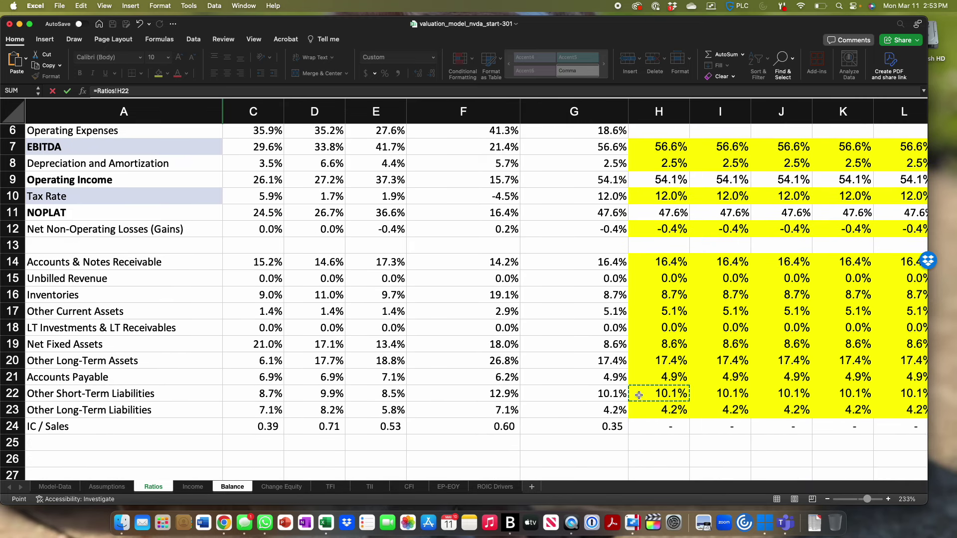
text(*)
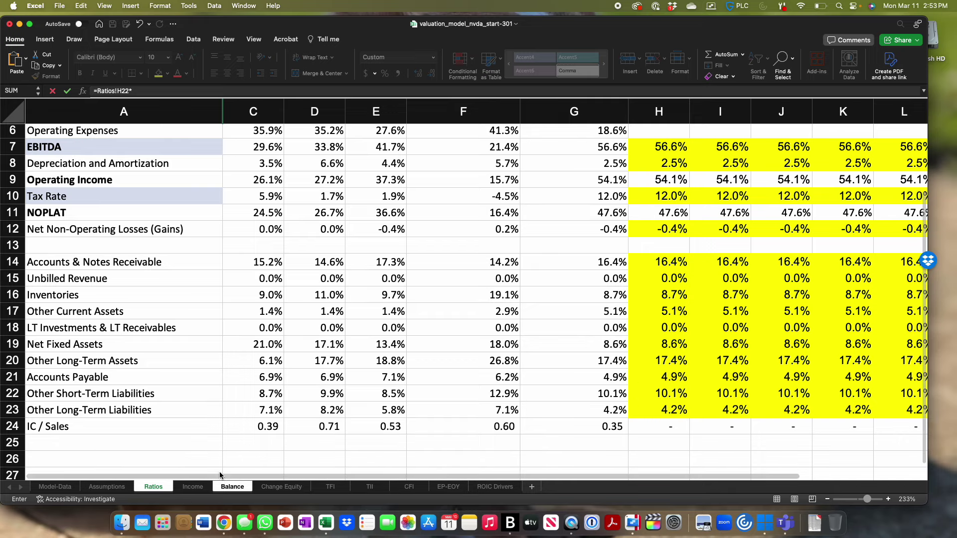
click(193, 486)
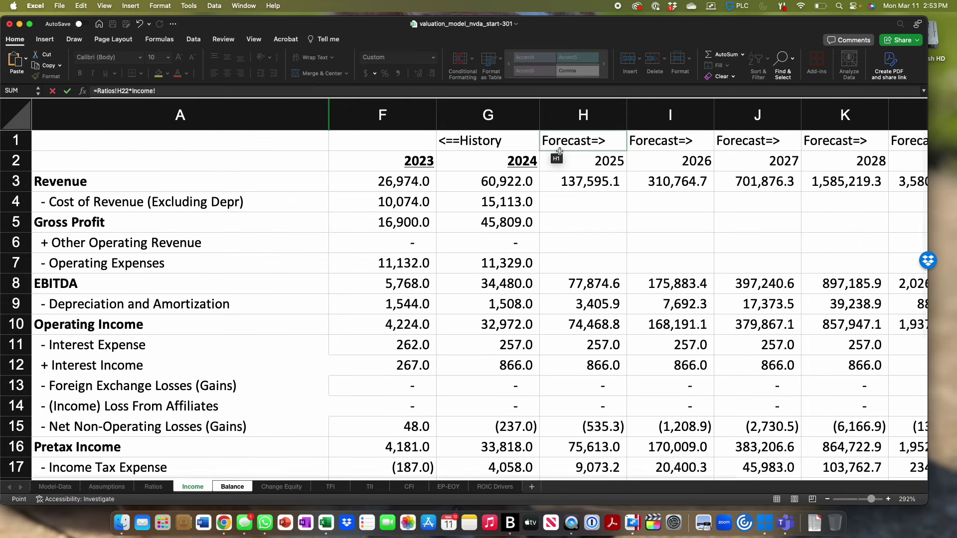
click(558, 183)
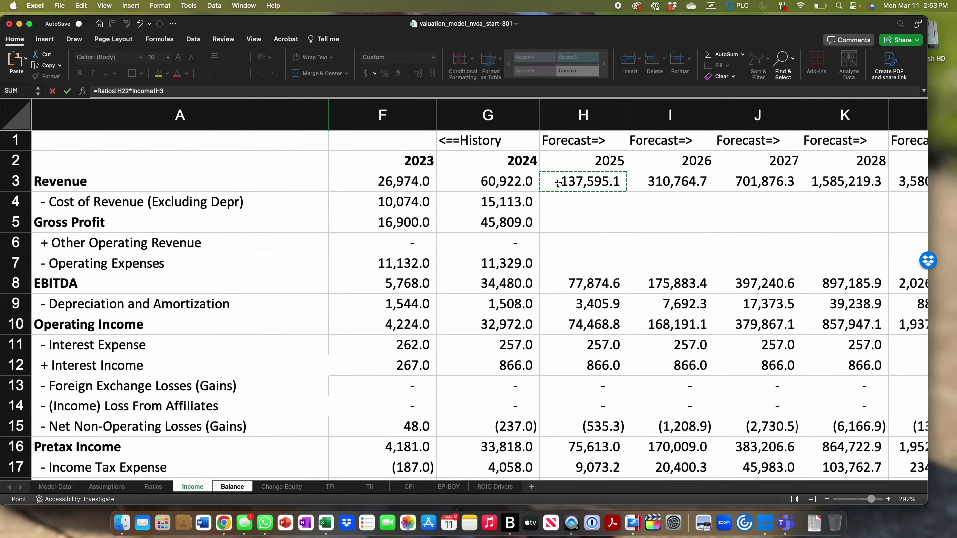
key(Escape)
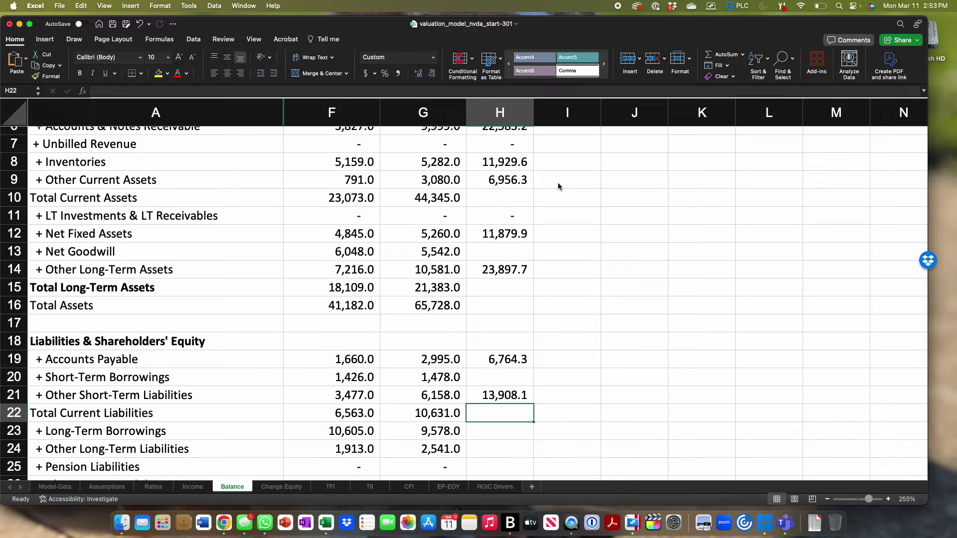
Step: Forecast 2025 Other Long-Term Liabilities in H24 of the Balance sheet with the formula =Ratios!H23*Income!H3
key(Down)
key(Down)
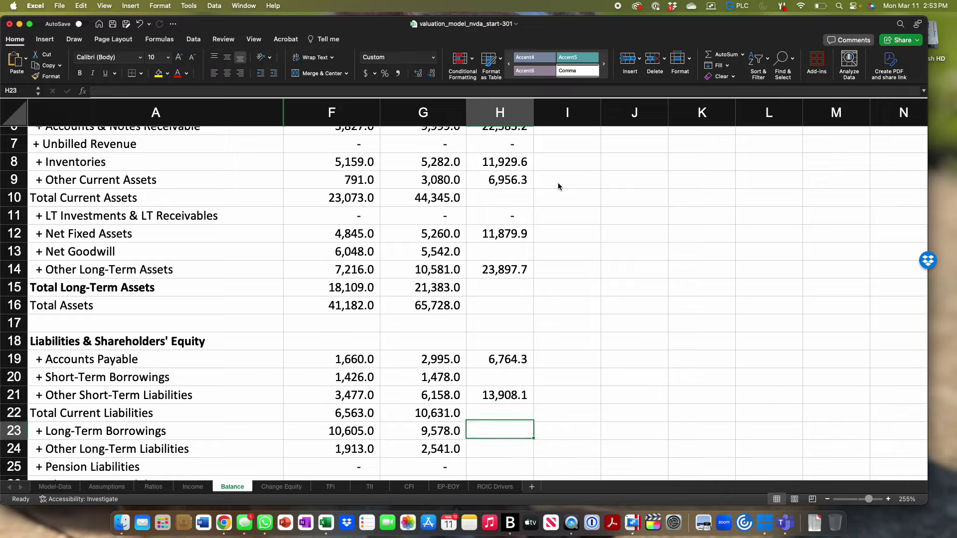
text(=)
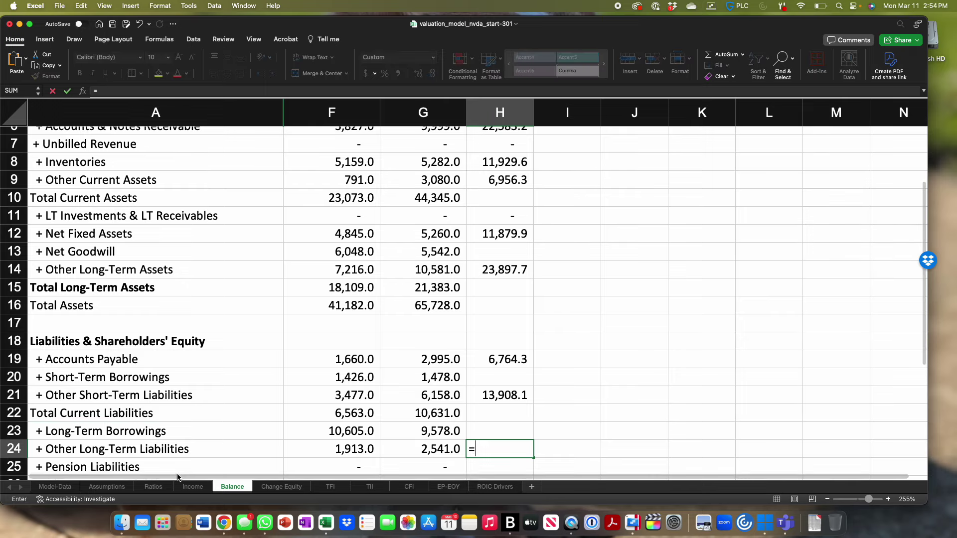
click(152, 488)
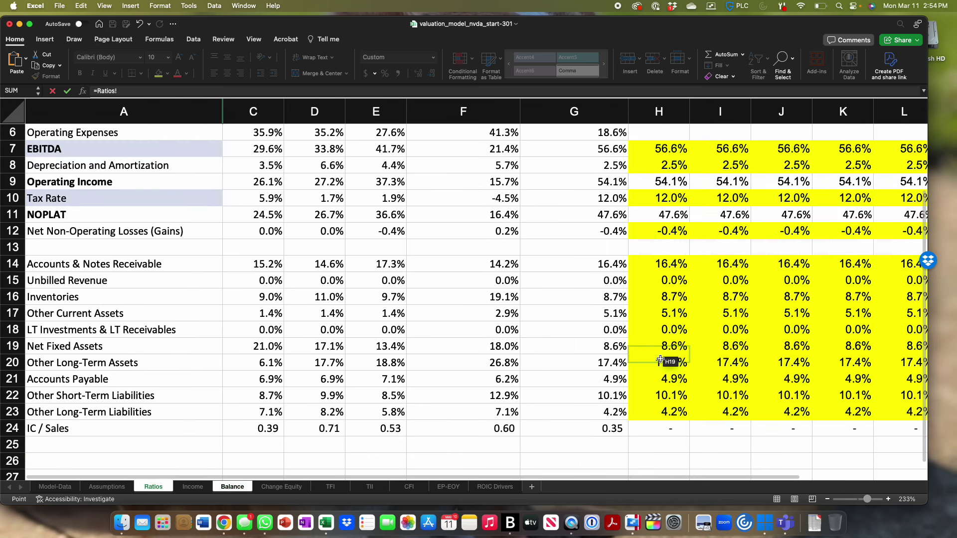
click(661, 425)
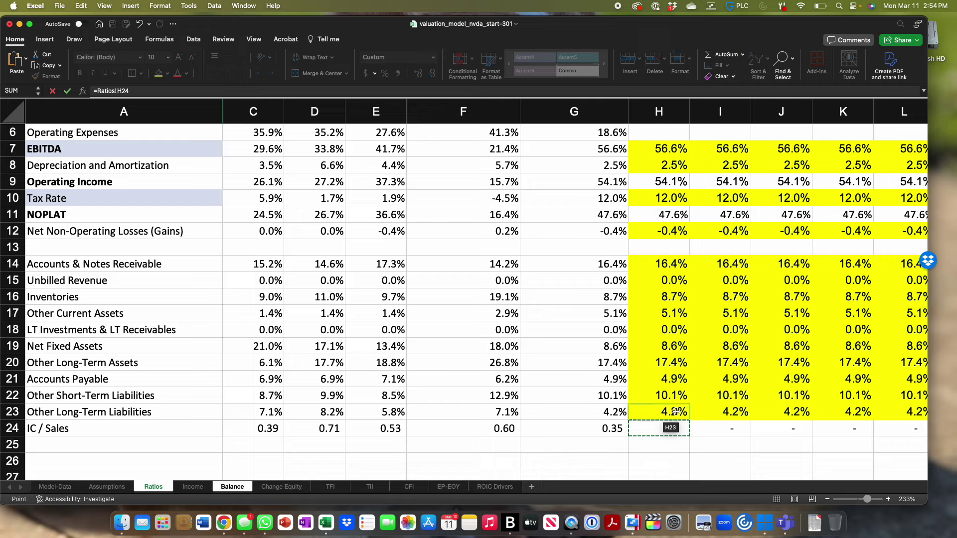
click(675, 405)
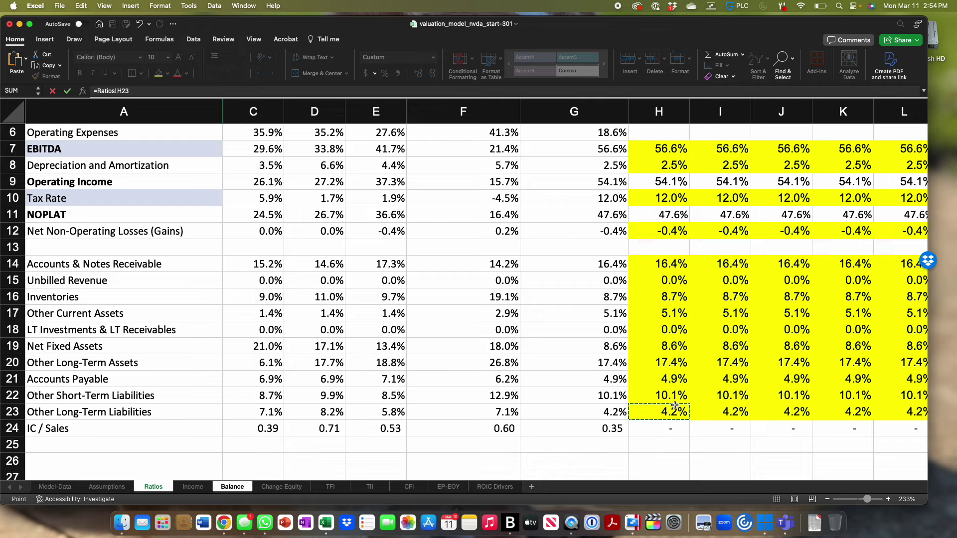
text(*)
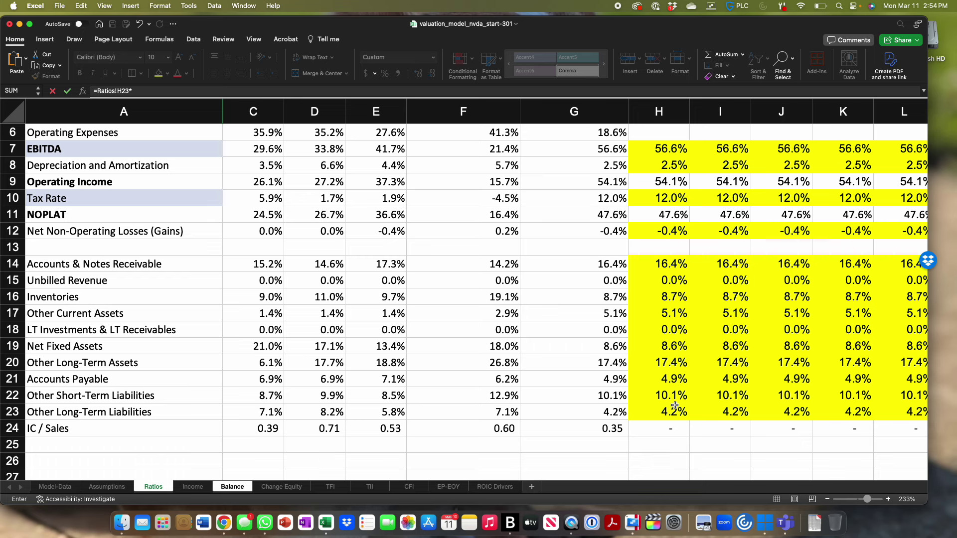
click(193, 487)
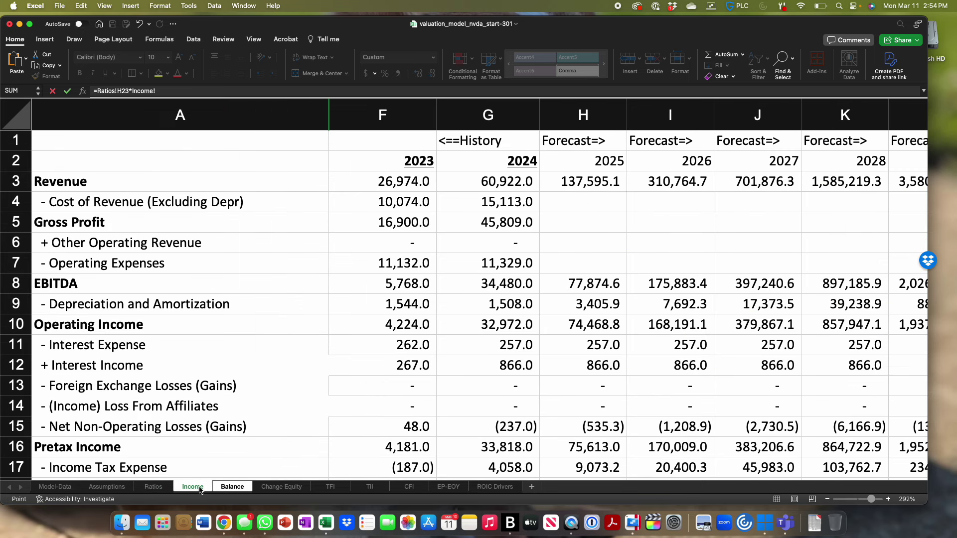
click(579, 190)
key(Return)
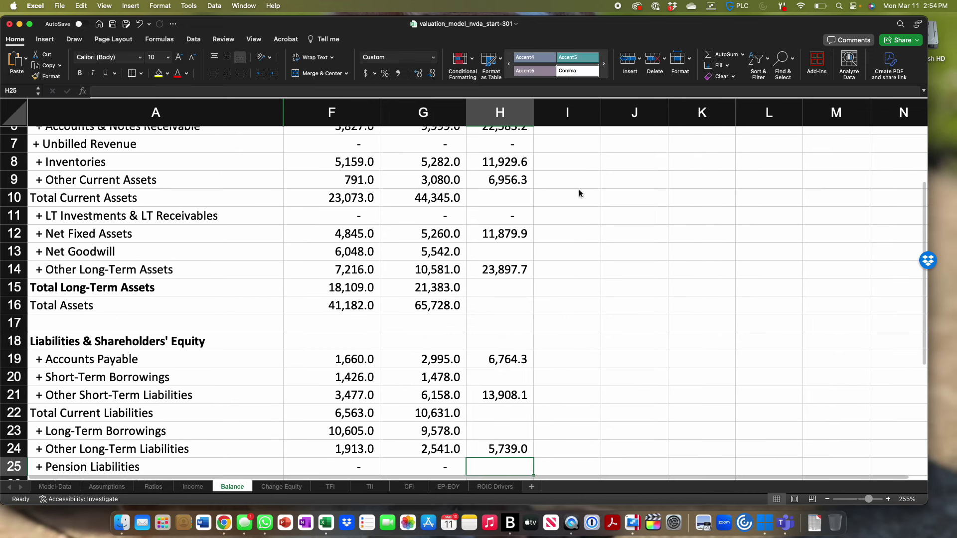
Step: Carry the 2024 Total Preferred Equity and Minority Interest into 2025 on the Balance sheet with =G28 in H28 and =G29 in H29
scroll(579, 189, down, 3)
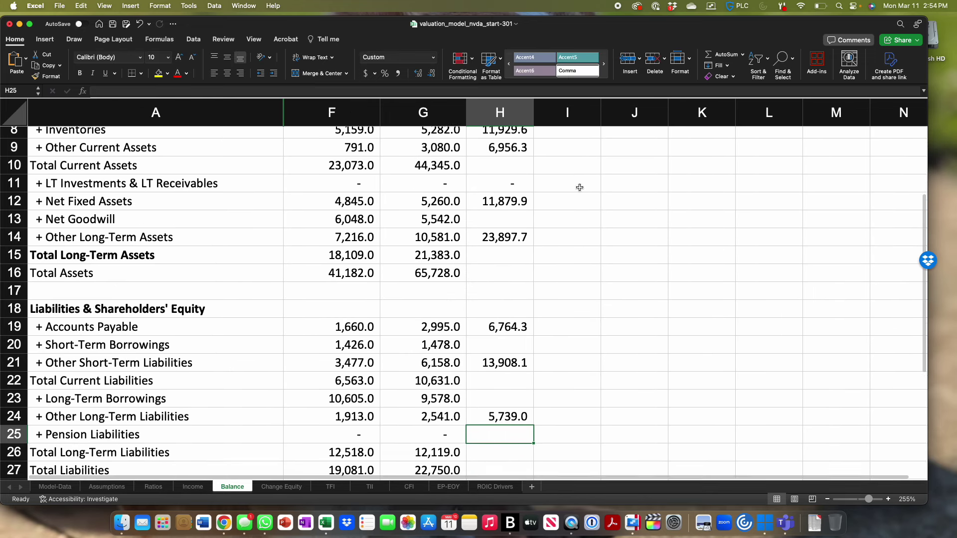
scroll(579, 187, down, 2)
scroll(579, 185, down, 3)
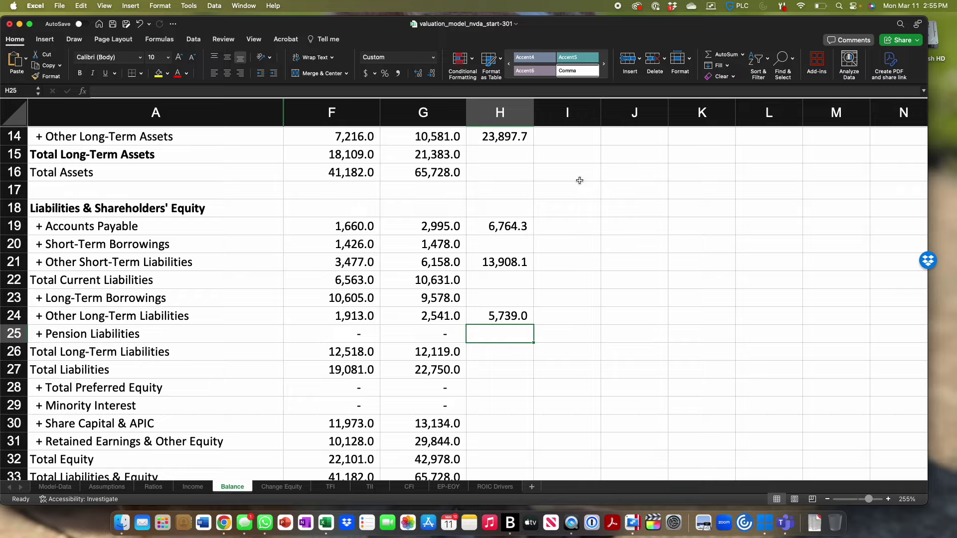
scroll(578, 184, down, 3)
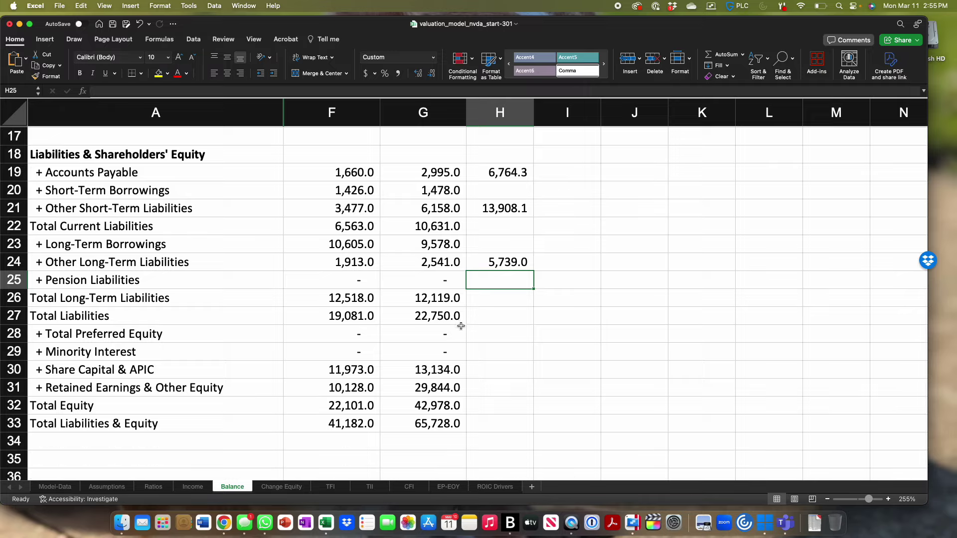
click(487, 326)
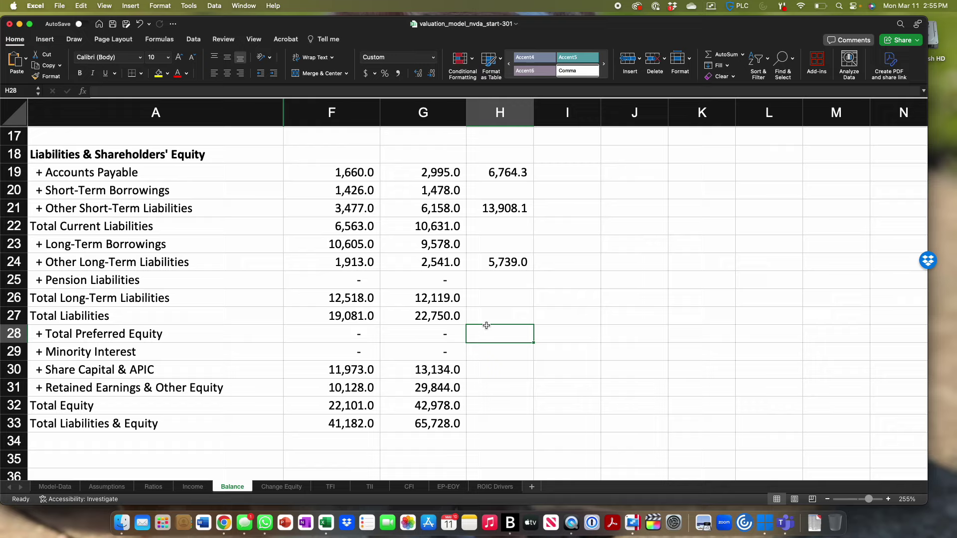
text(=)
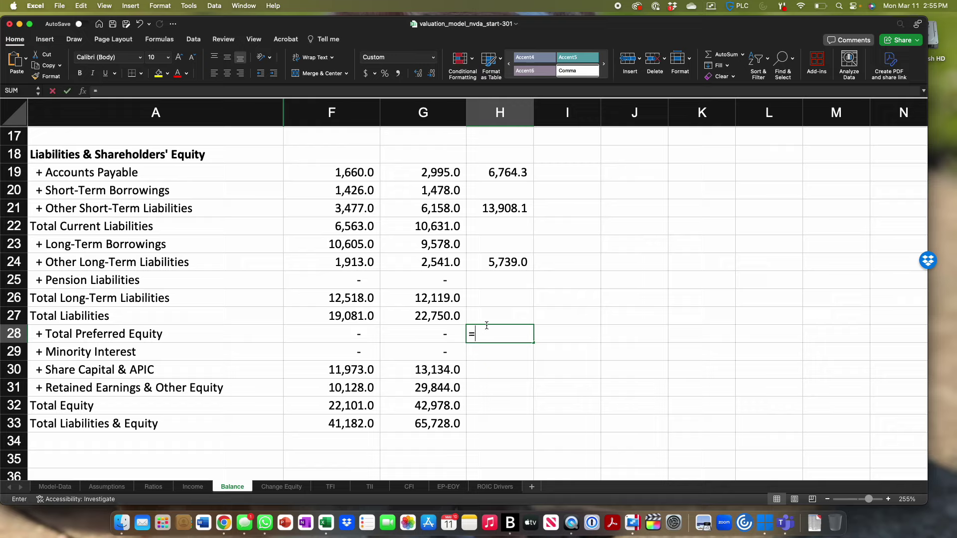
key(Left)
key(Return)
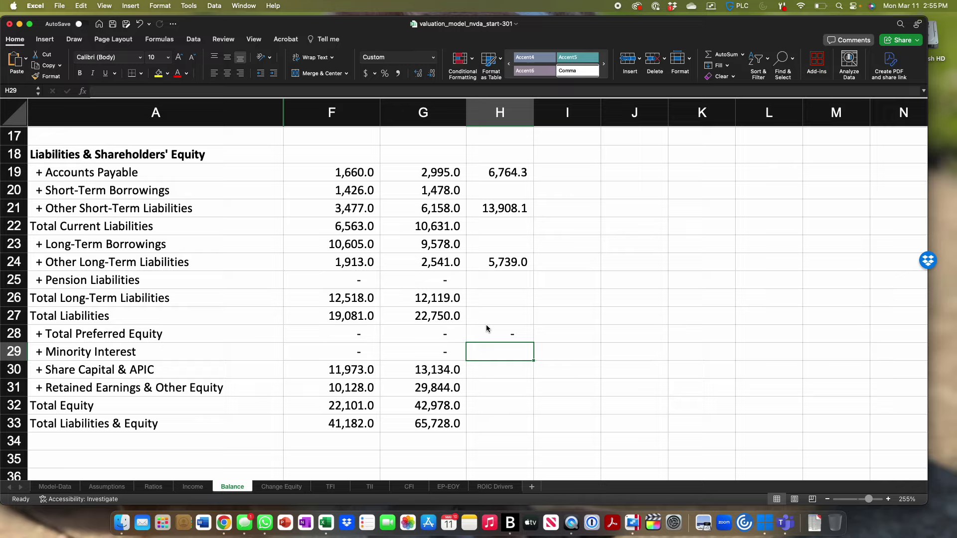
text(=)
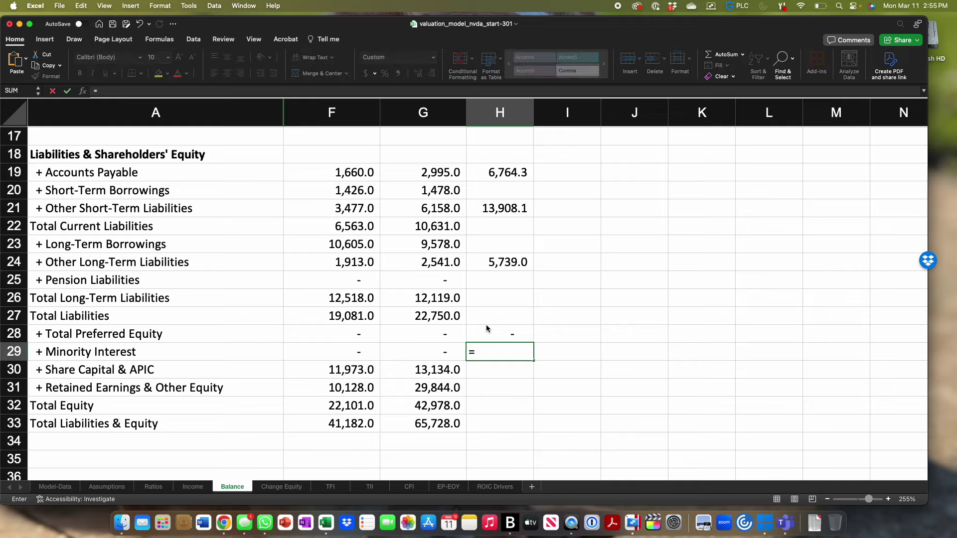
key(Left)
key(Return)
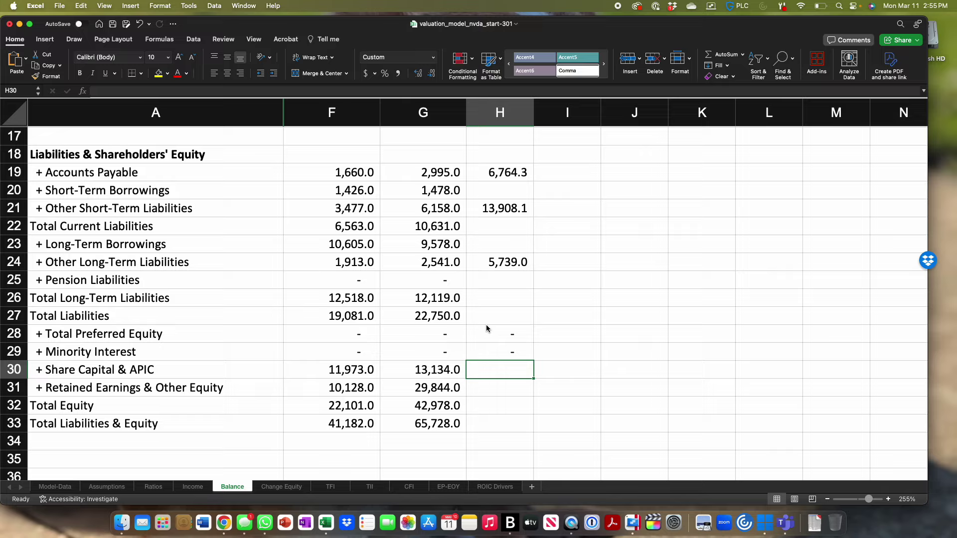
Step: Hold 2025 Share Capital & APIC at the 2024 level with the formula =G30 in H30 of the Balance sheet
text(=)
key(Left)
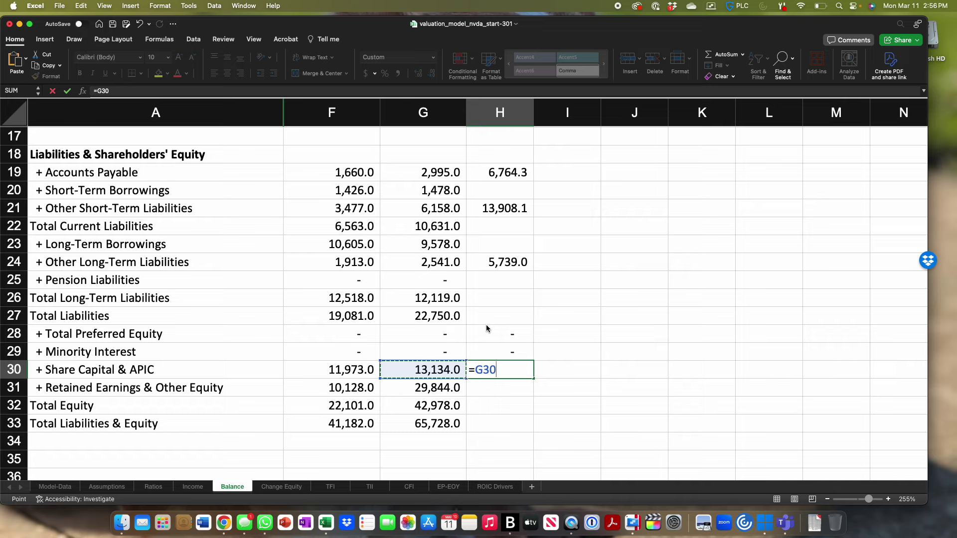
key(Return)
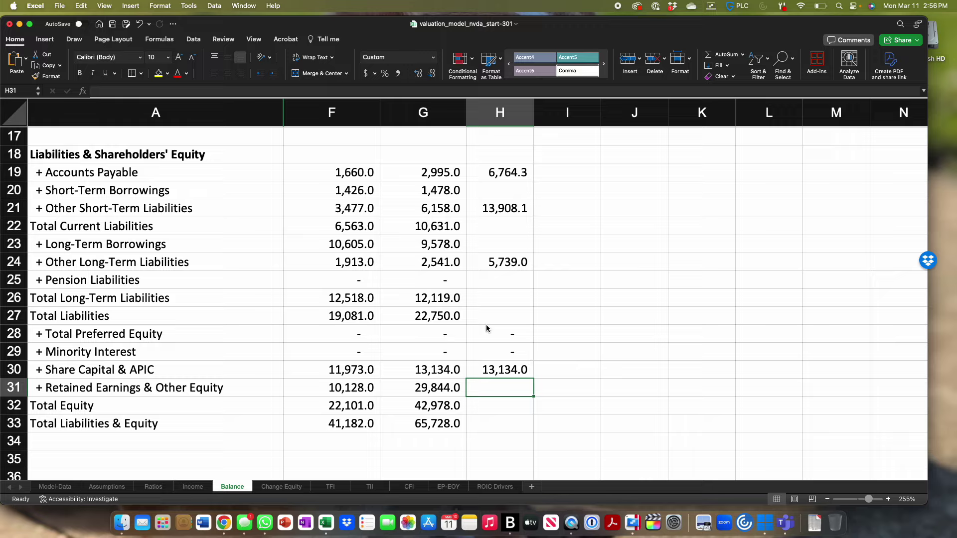
Step: Forecast 2025 Retained Earnings & Other Equity in H31 of the Balance sheet with the formula =G31+Income!H27
text(=)
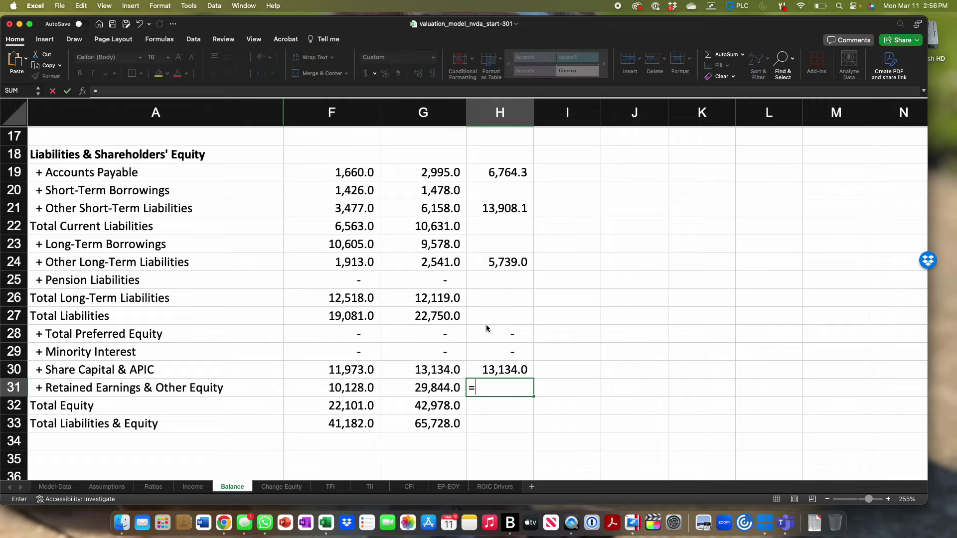
key(Left)
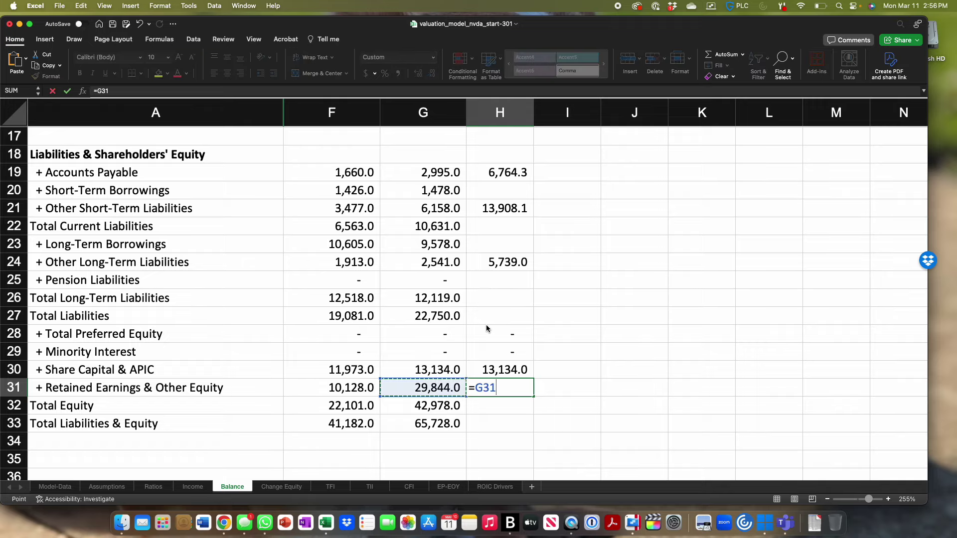
text(+)
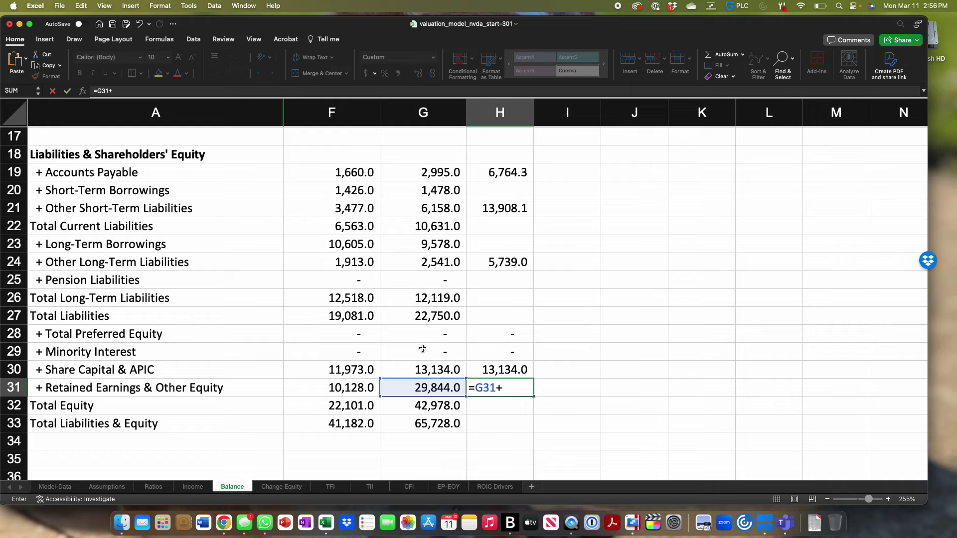
click(194, 487)
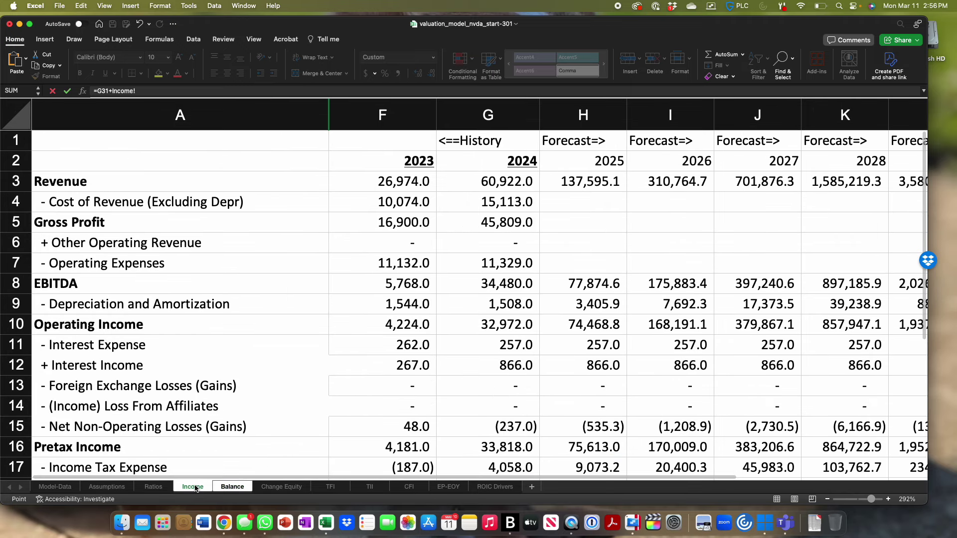
scroll(603, 130, down, 2)
scroll(602, 151, down, 10)
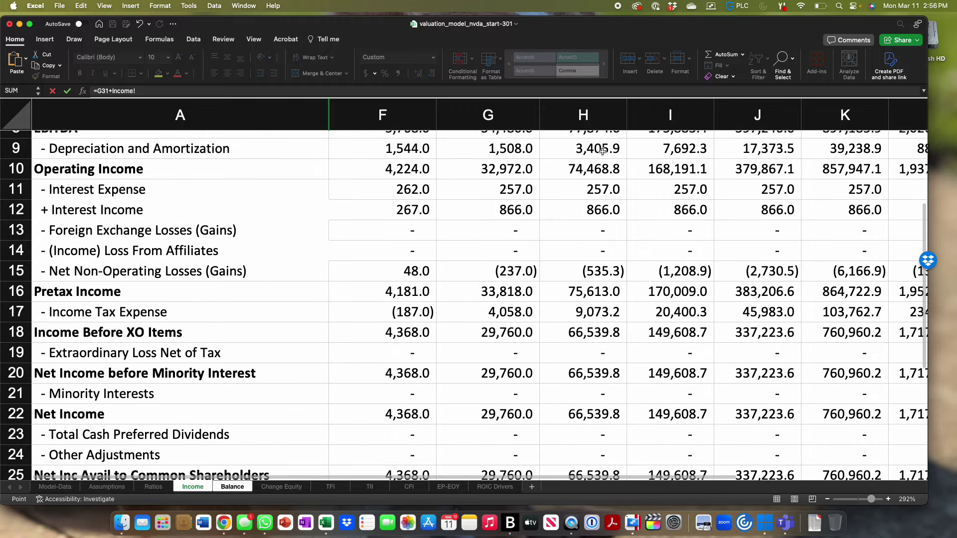
click(579, 217)
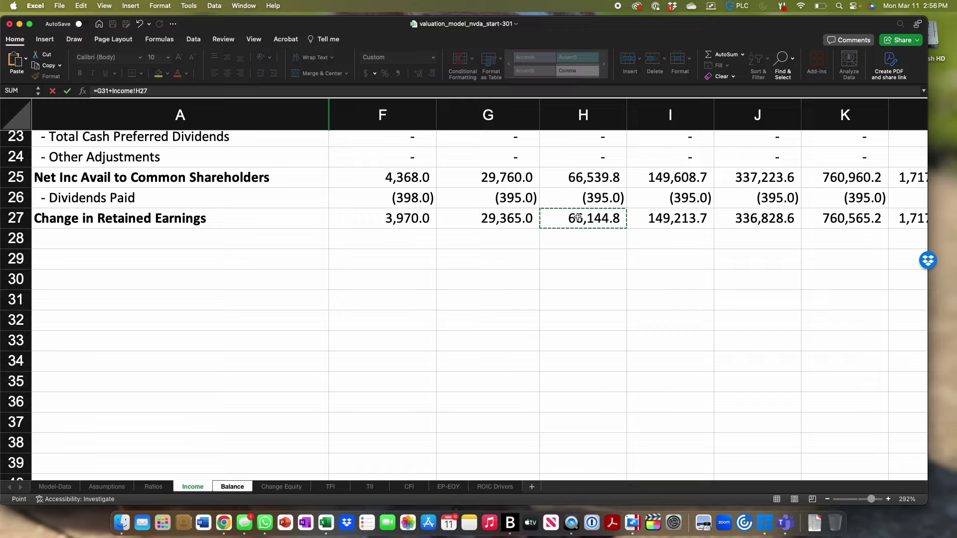
key(Return)
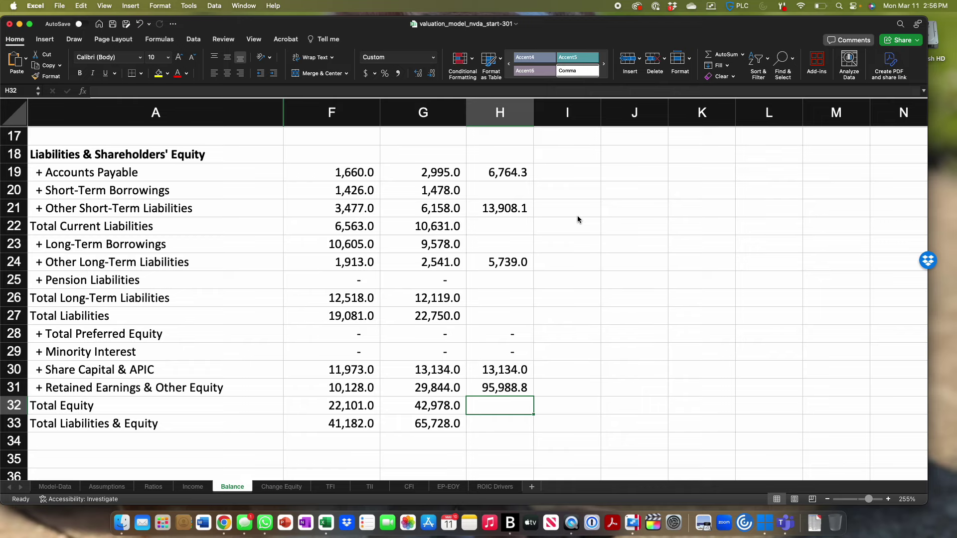
Step: Examine the 2025 Net Income cell H22 on the Income sheet and how it leads to Change in Retained Earnings
click(194, 485)
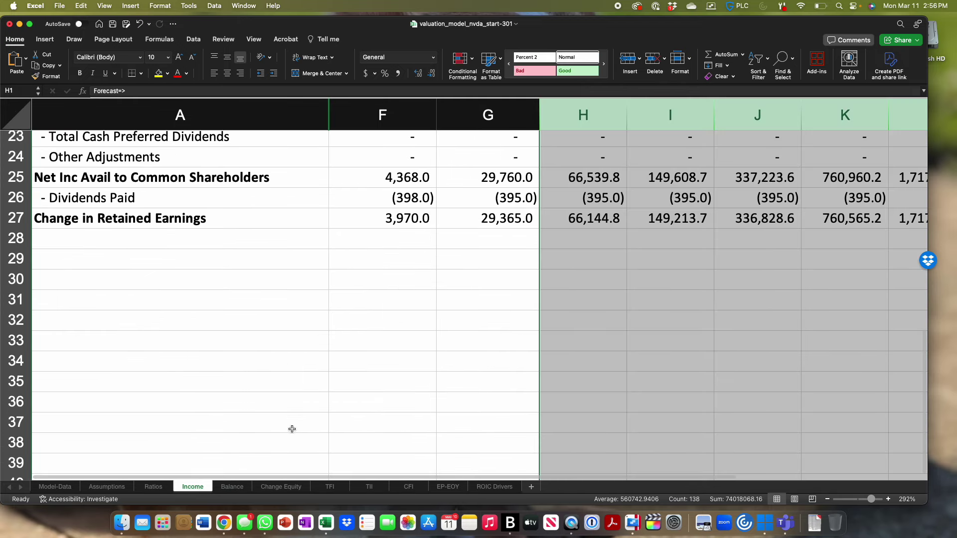
click(513, 314)
scroll(513, 312, up, 3)
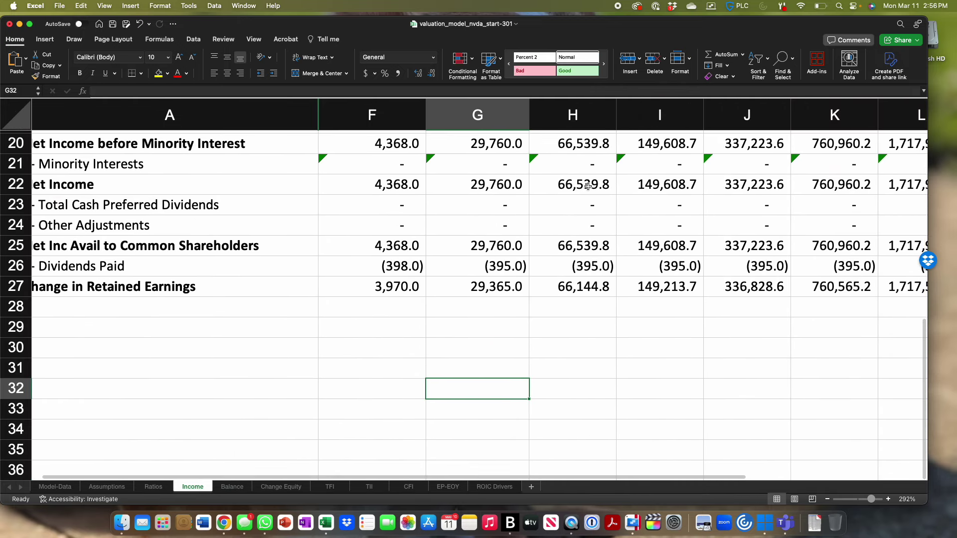
click(584, 179)
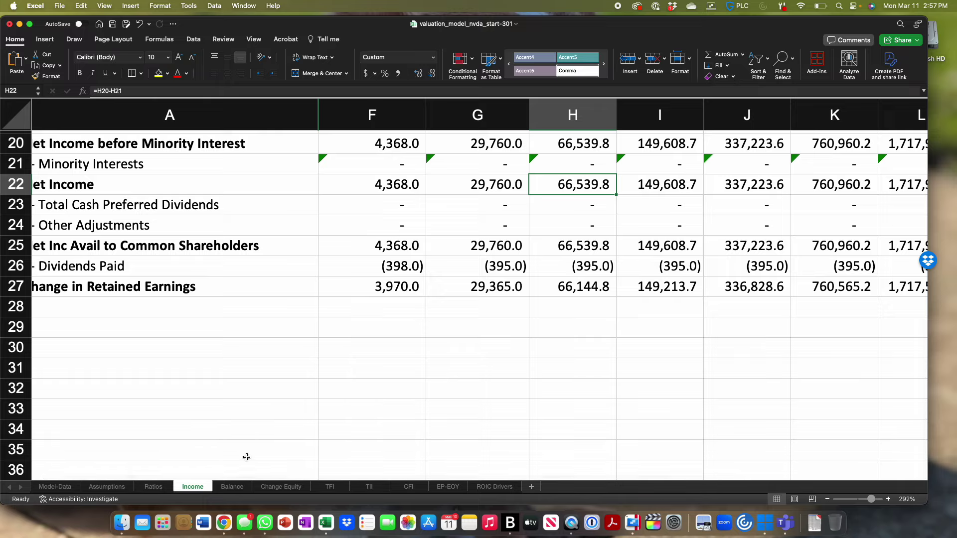
Step: Total 2025 equity in H32 of the Balance sheet with the formula =SUM(H28:H31)
key(ctrl+Page_Down)
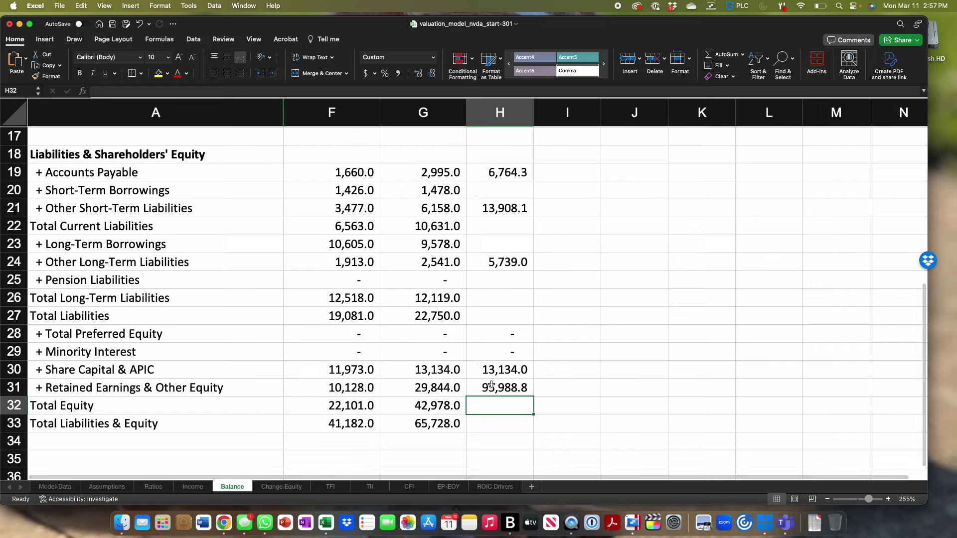
text(=)
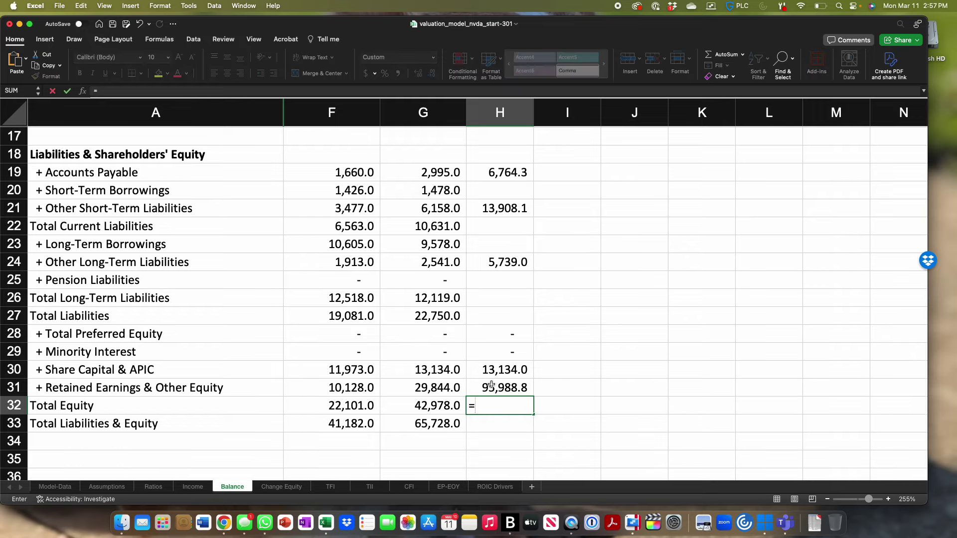
text(sum()
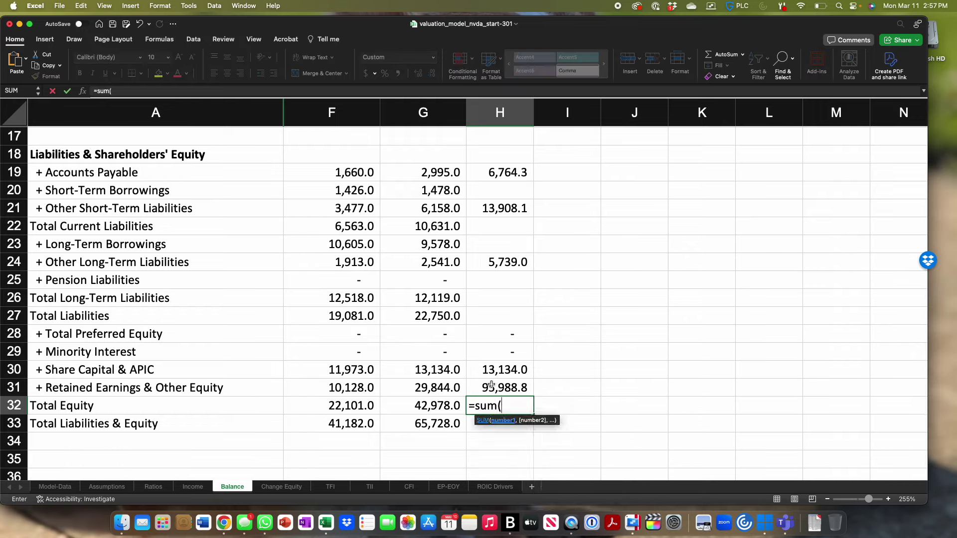
click(513, 338)
drag(513, 339, 489, 377)
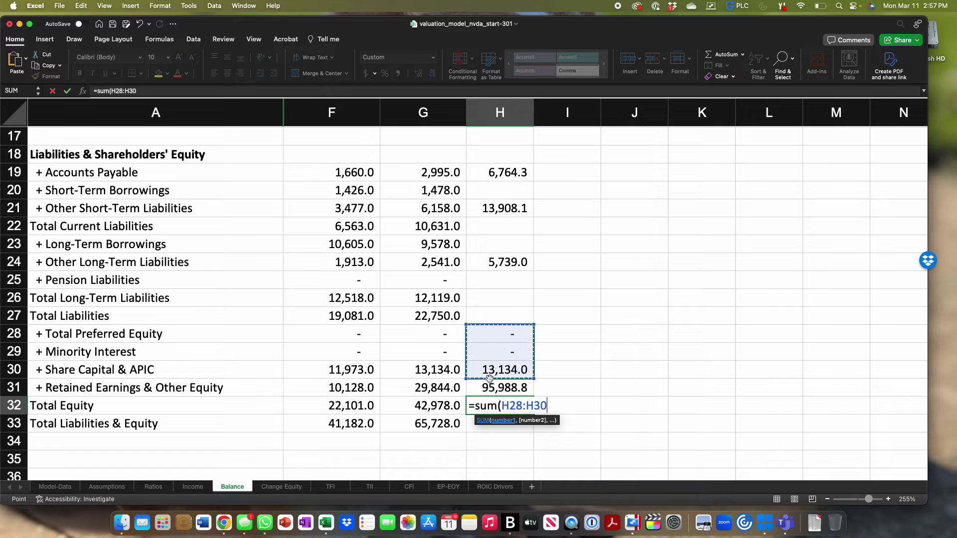
drag(489, 377, 487, 388)
text())
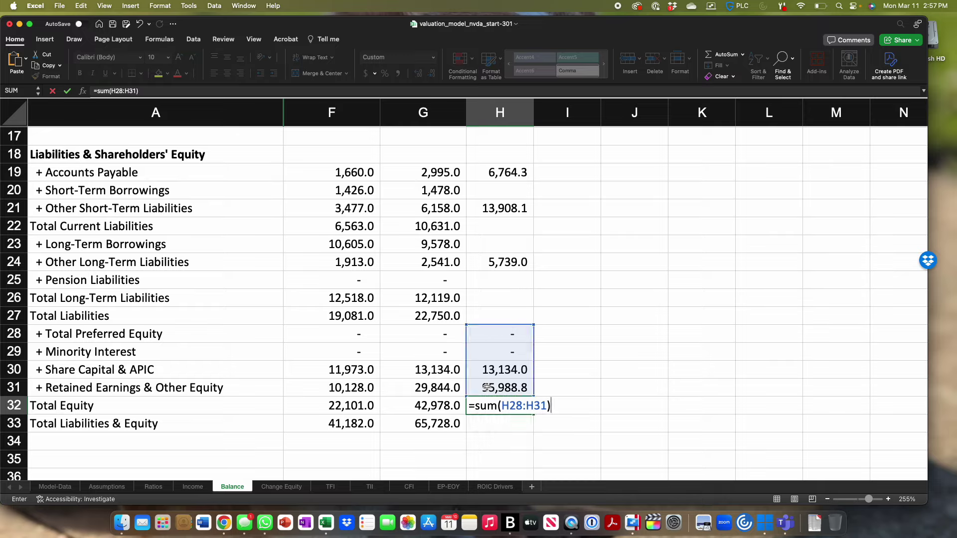
key(Return)
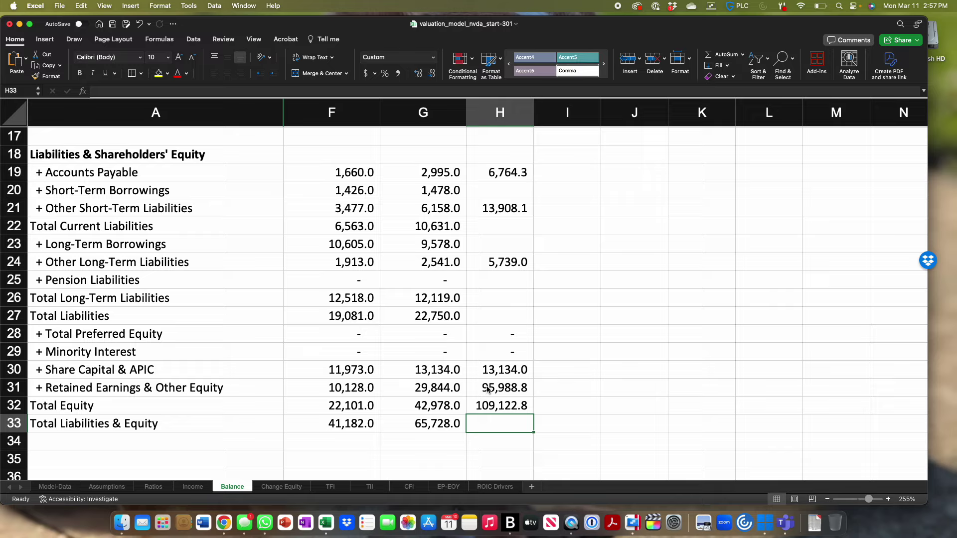
Step: Hold 2025 Short-Term Borrowings at the 2024 level with the formula =G20 in H20
click(513, 191)
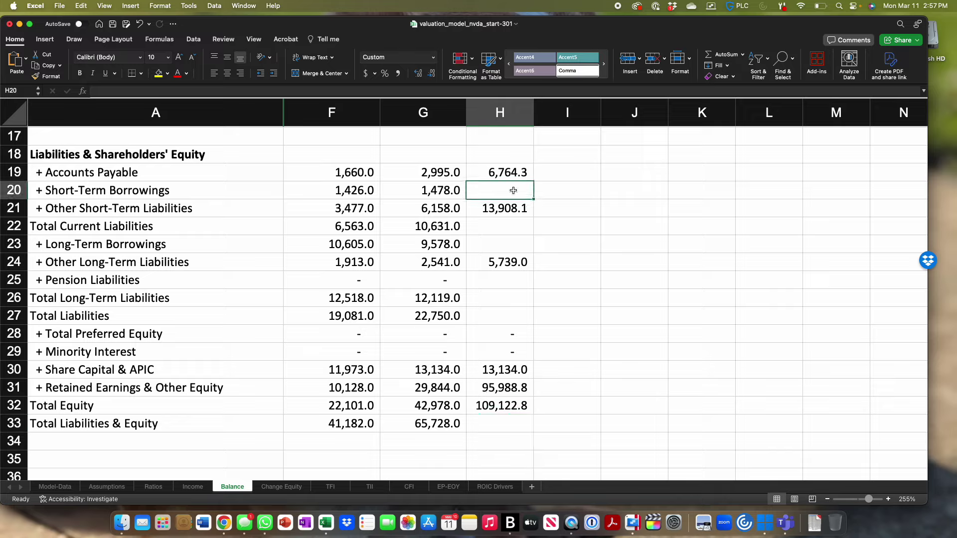
text(=)
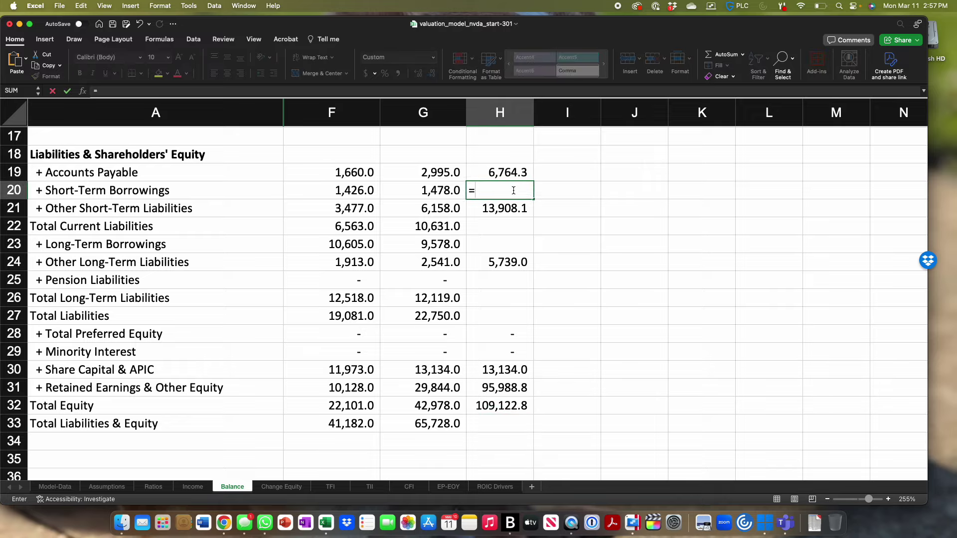
key(Left)
key(Return)
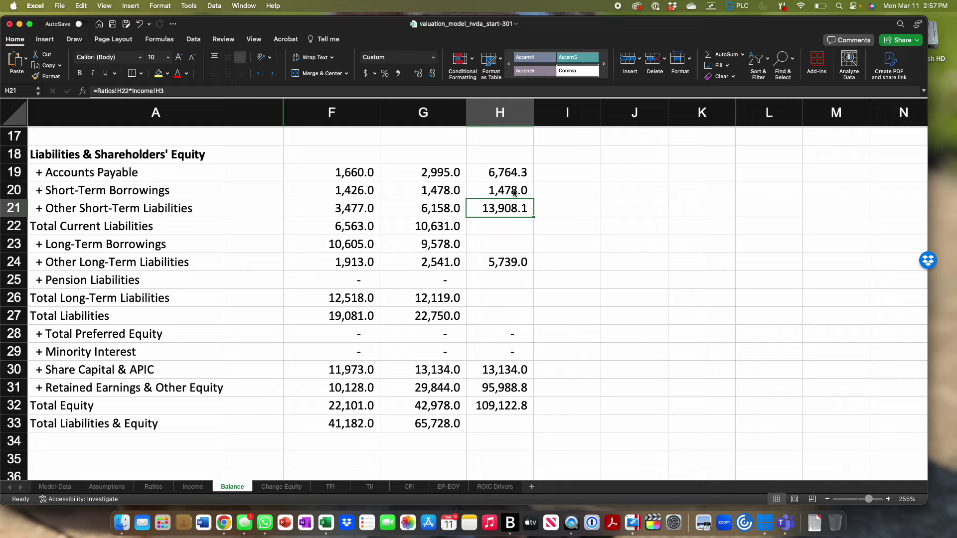
Step: Calculate 2025 Total Current Liabilities in H22 with the formula =SUM(H19:H21)
key(Down)
text(=s)
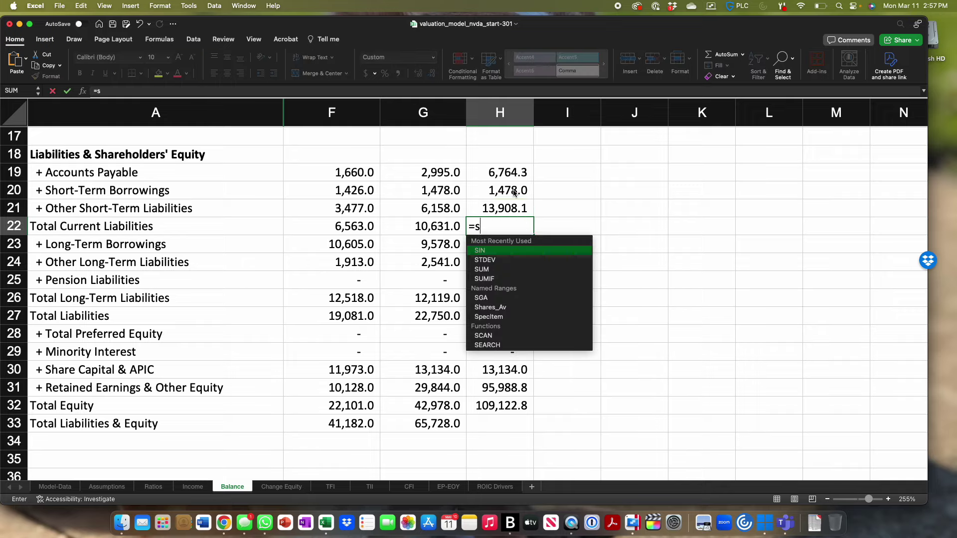
text(um()
drag(525, 166, 506, 187)
scroll(505, 187, up, 1)
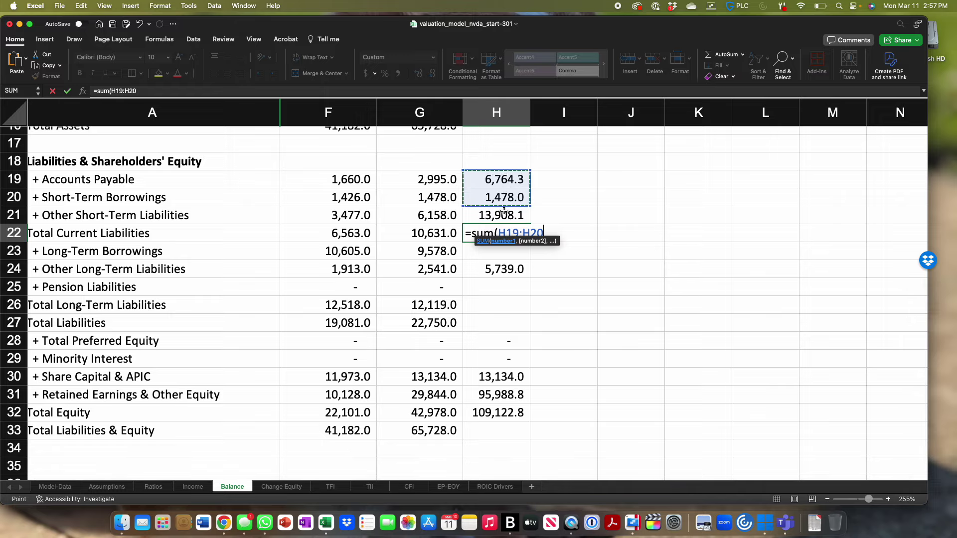
drag(503, 212, 504, 212)
text())
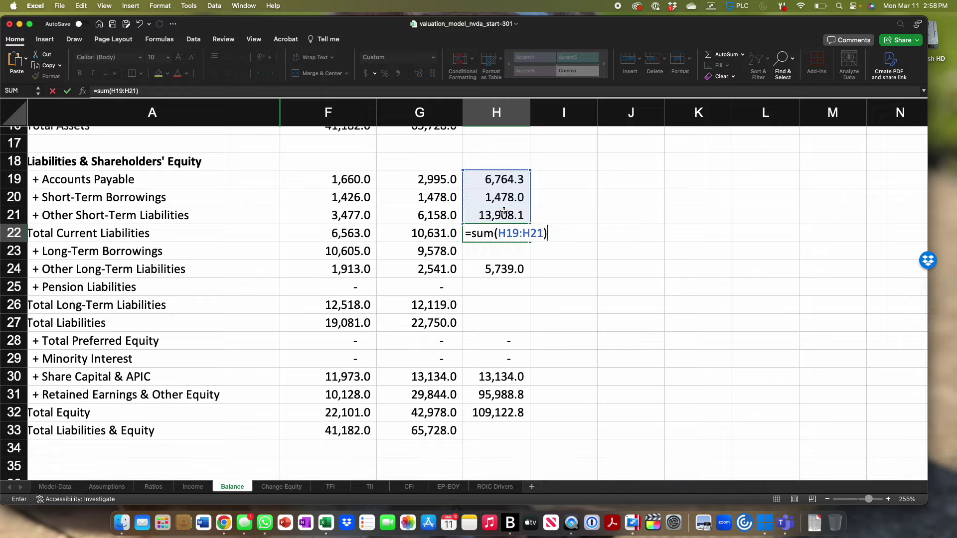
key(Return)
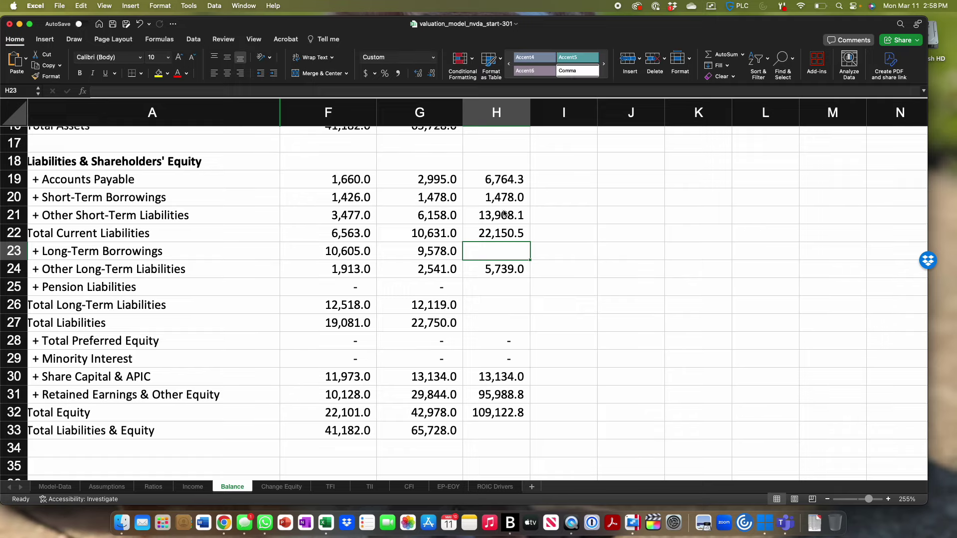
Step: Carry the 2024 Long-Term Borrowings and Pension Liabilities into 2025 with =G23 in H23 and =G25 in H25
text(=)
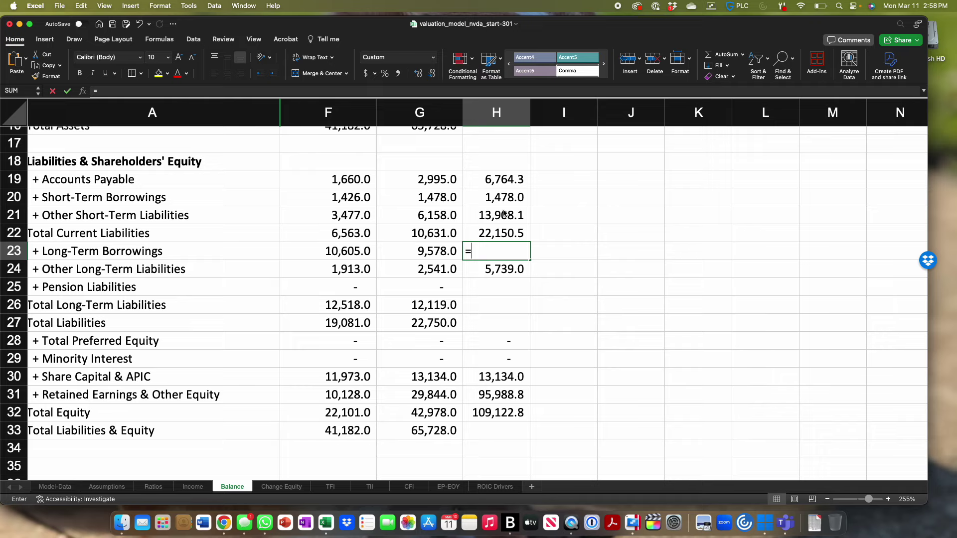
key(Left)
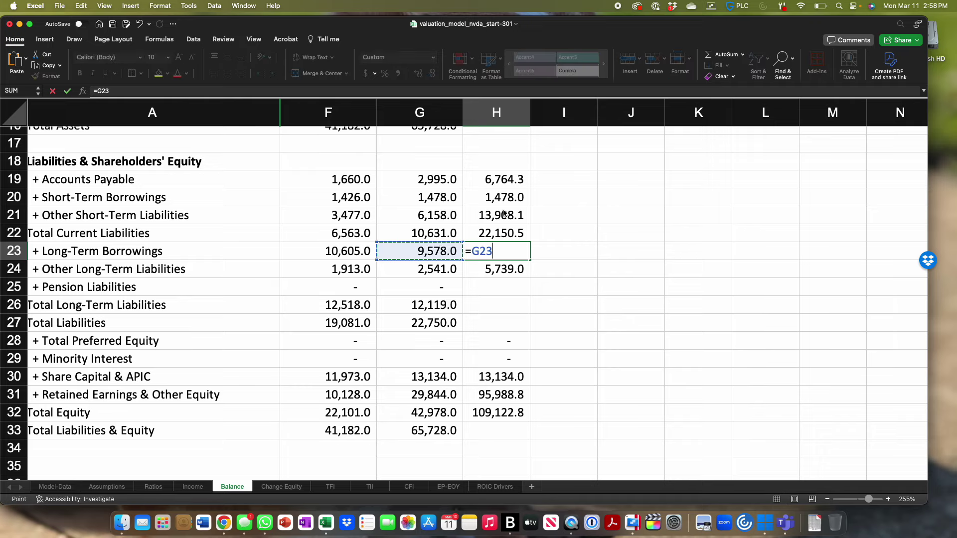
key(Return)
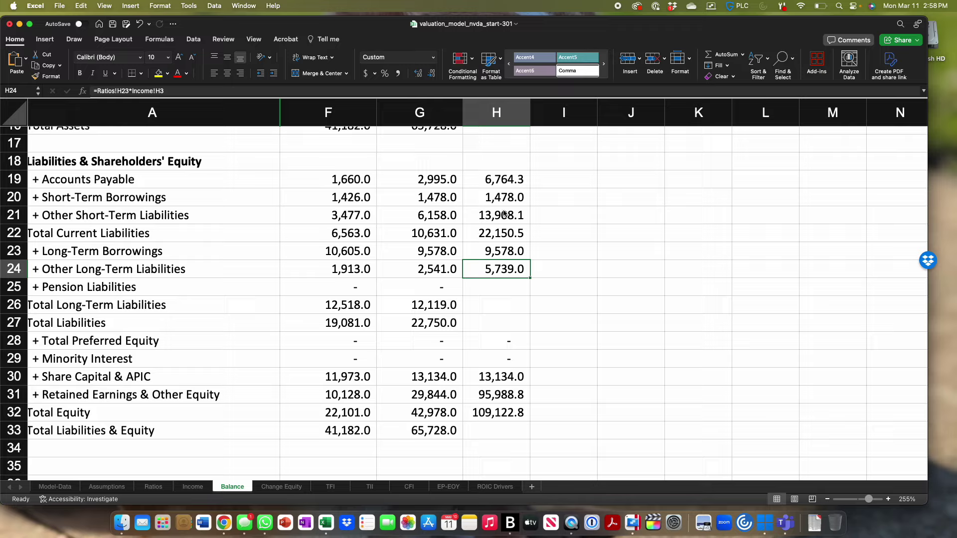
key(Down)
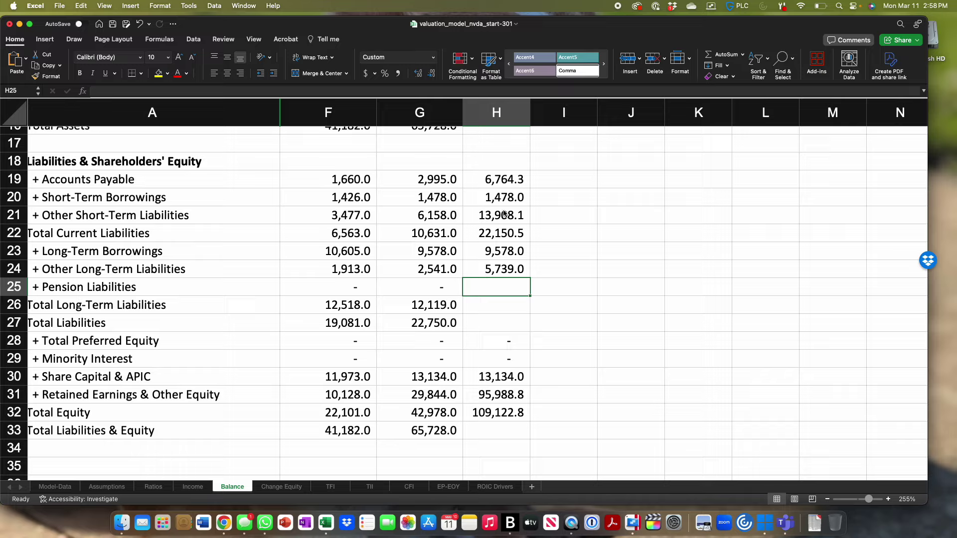
text(=)
key(Left)
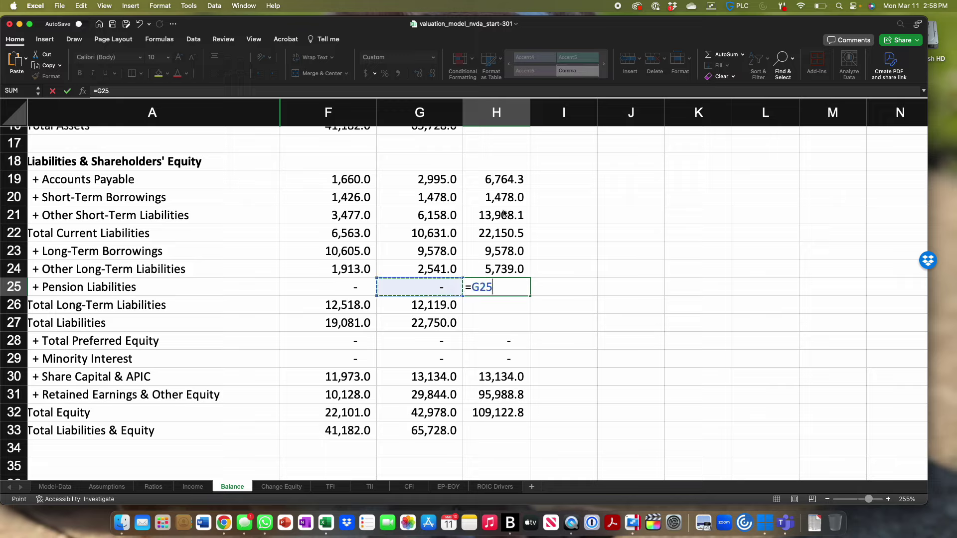
key(Return)
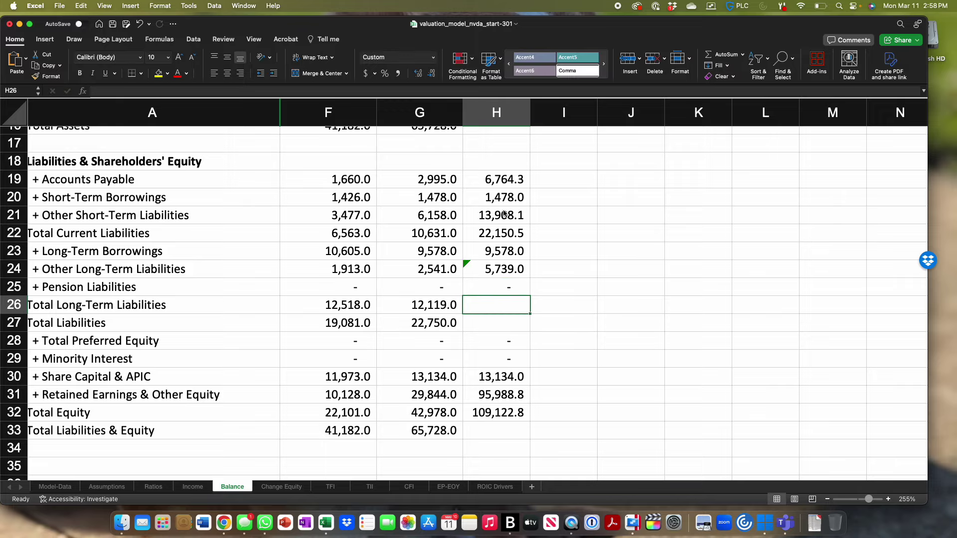
Step: Calculate 2025 Total Long-Term Liabilities in H26 with the formula =SUM(H23:H25)
text(=)
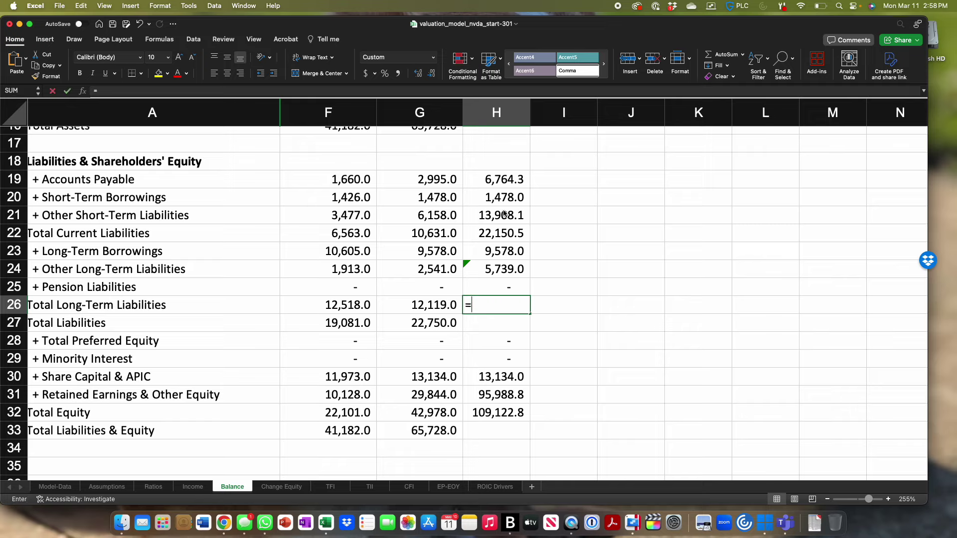
text(sum)
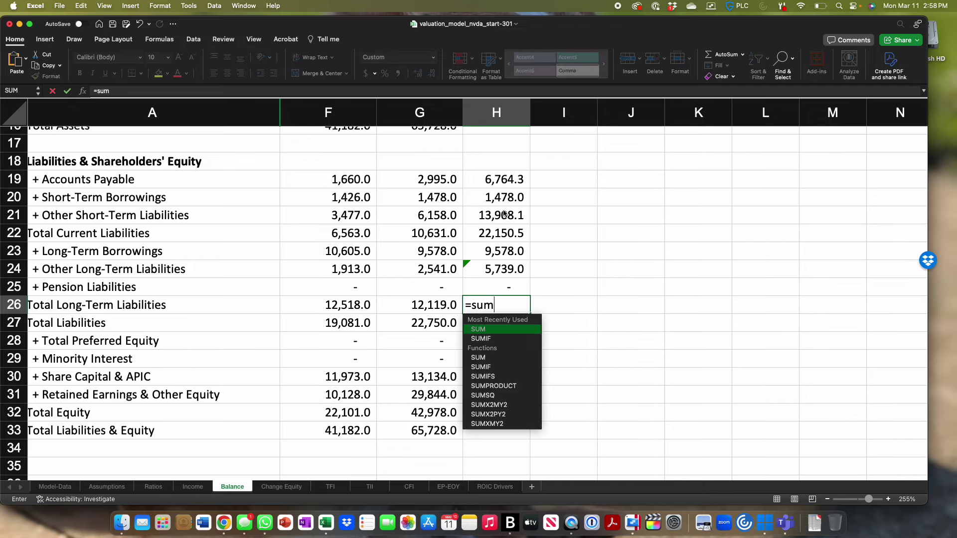
text(()
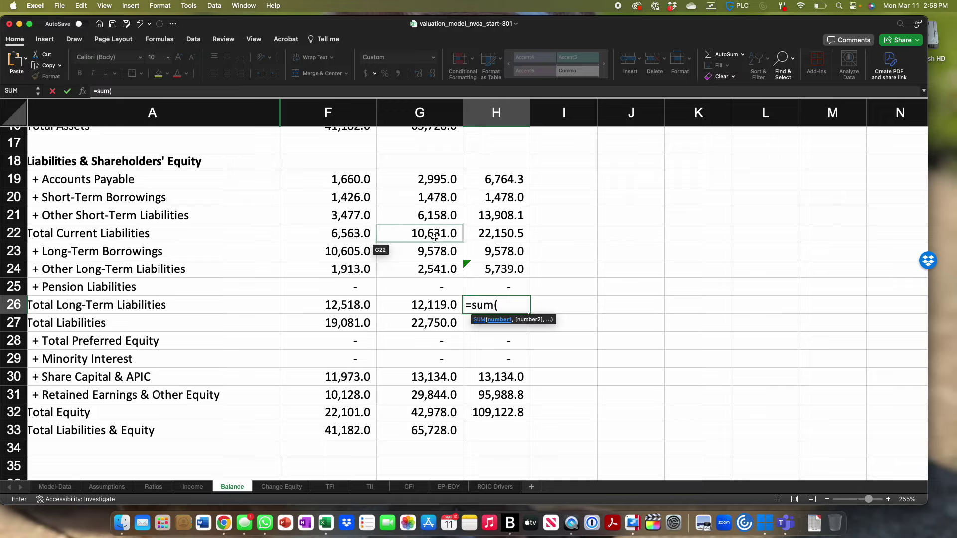
click(478, 246)
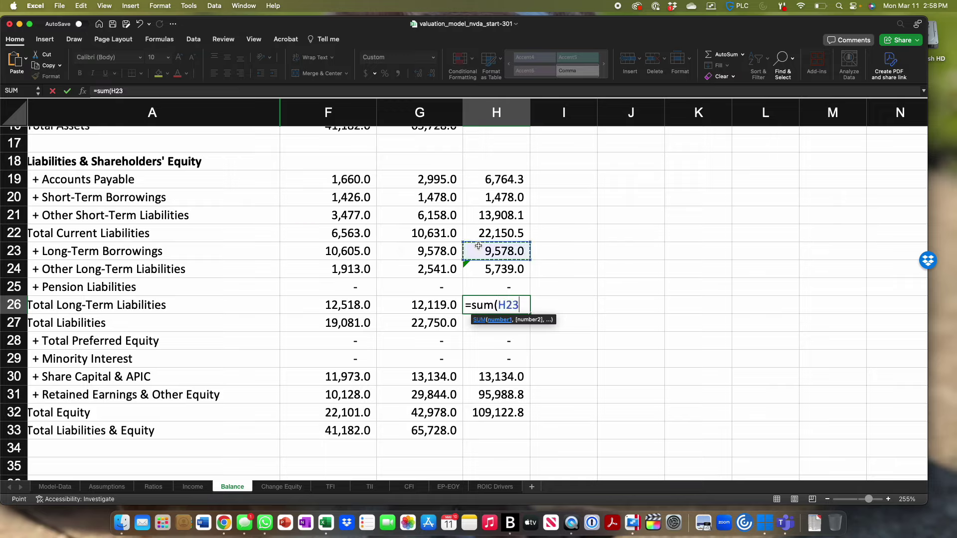
shift+click(470, 287)
text())
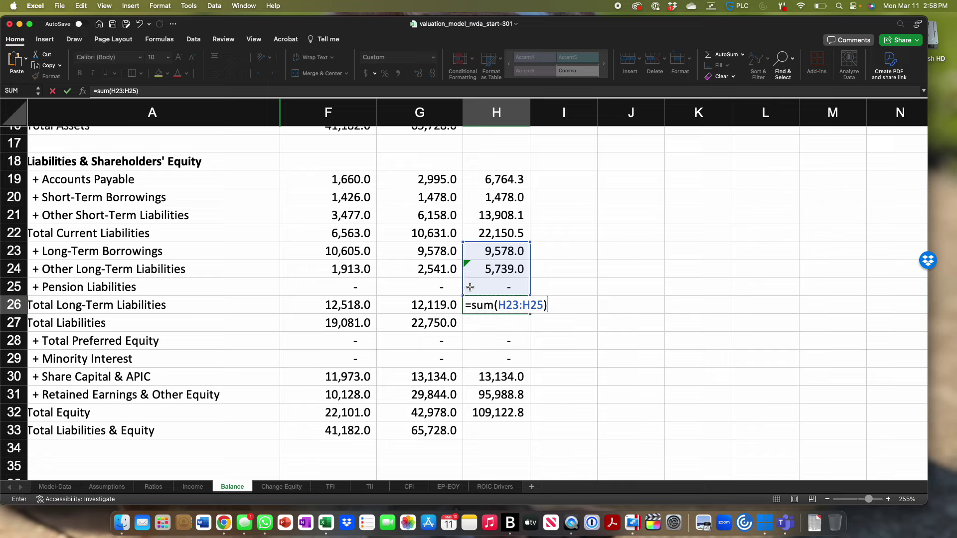
key(Return)
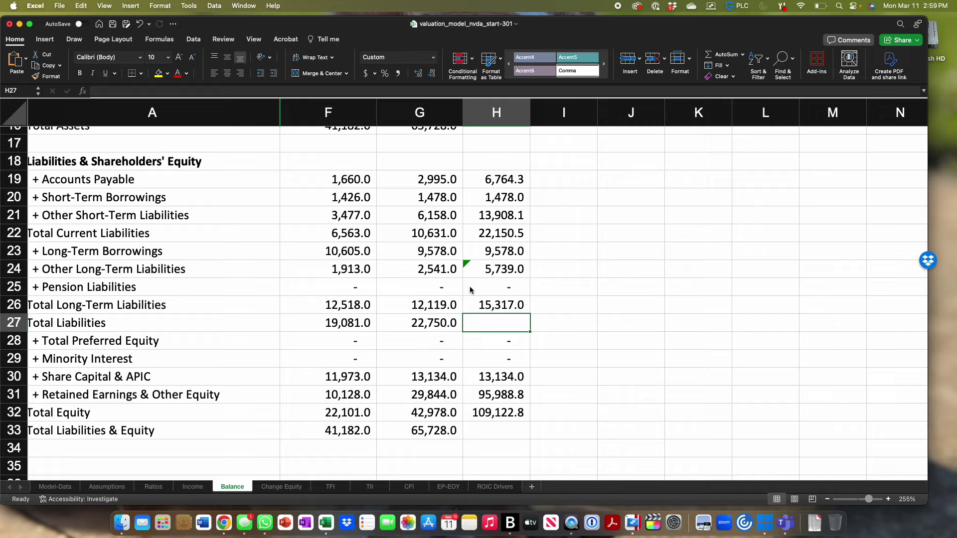
Step: Calculate 2025 Total Liabilities in H27 as current plus long-term liabilities with the formula =H22+H26
text(=)
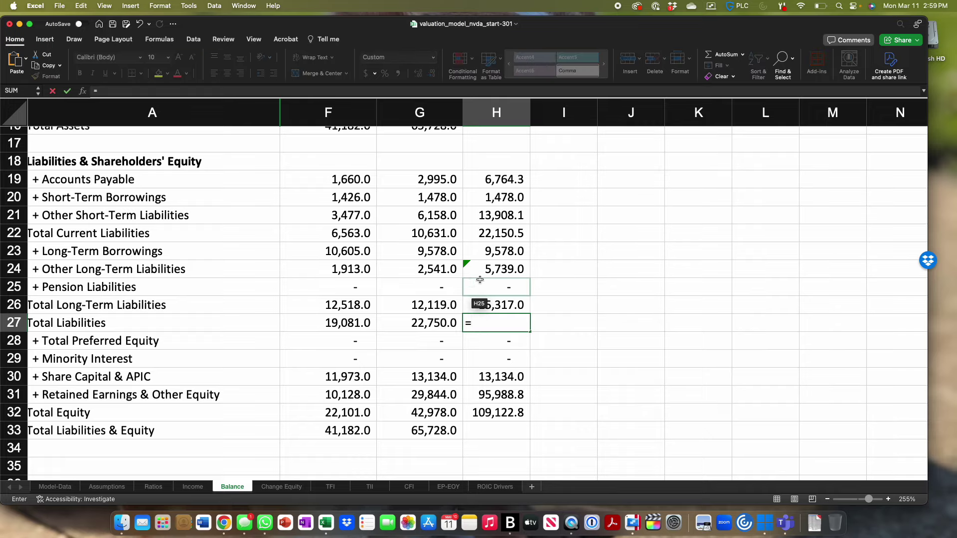
click(497, 232)
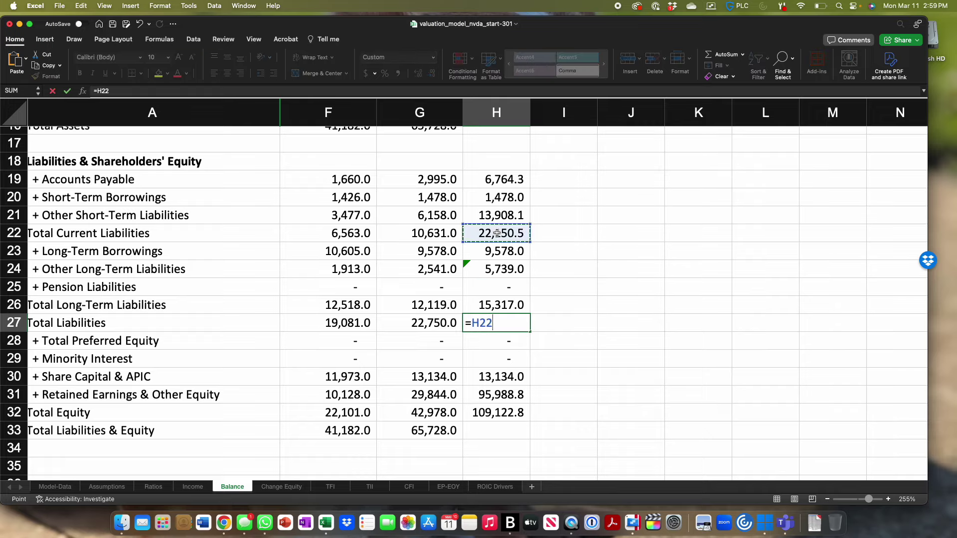
text(+)
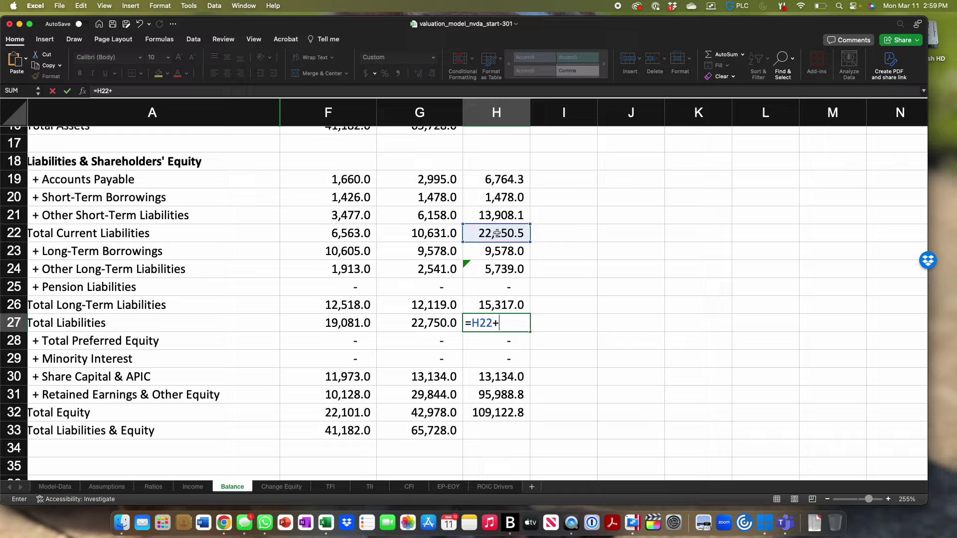
click(507, 300)
key(Return)
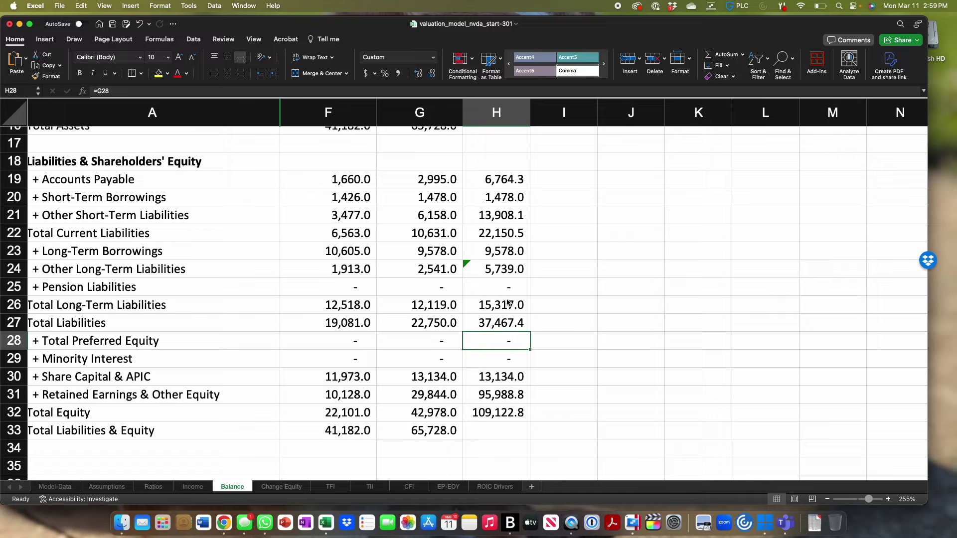
Step: Calculate 2025 Total Liabilities & Equity in H33 with the formula =H27+H32
click(510, 429)
text(=)
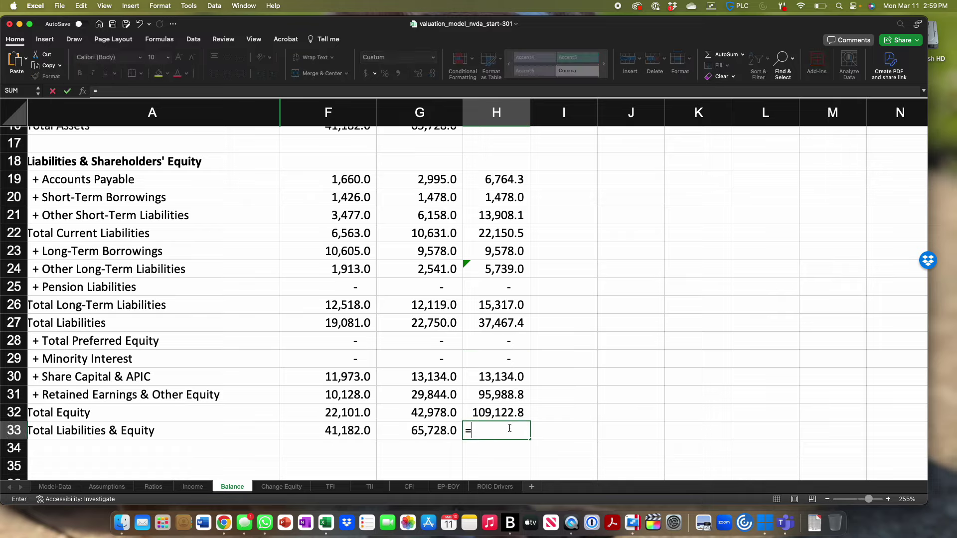
click(508, 322)
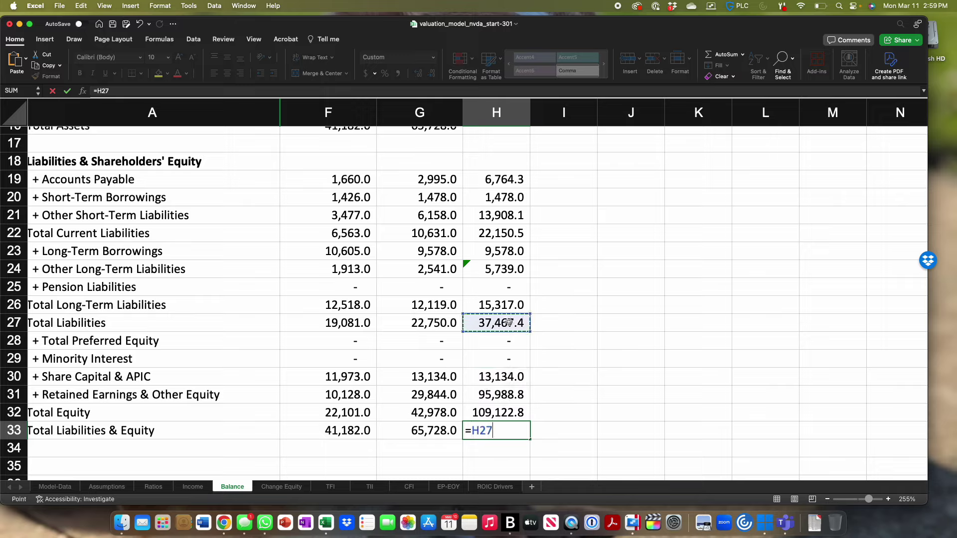
text(+)
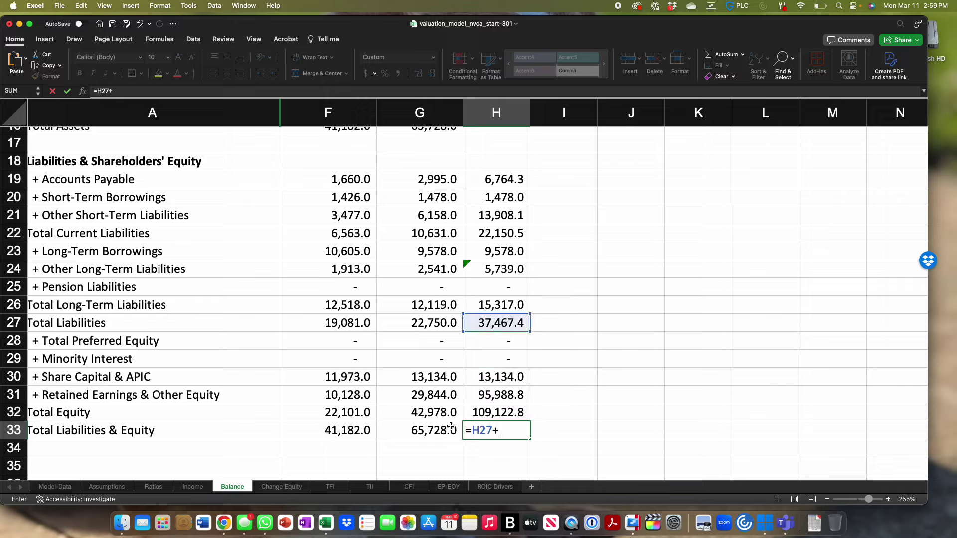
click(483, 412)
key(Return)
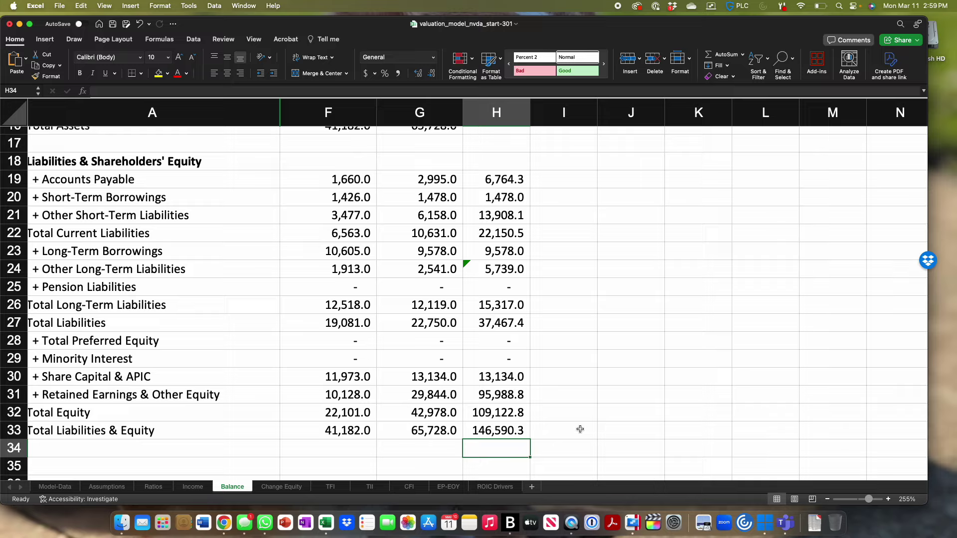
Step: Set 2025 Total Assets in H16 equal to Total Liabilities & Equity with the formula =H33
scroll(580, 429, up, 2)
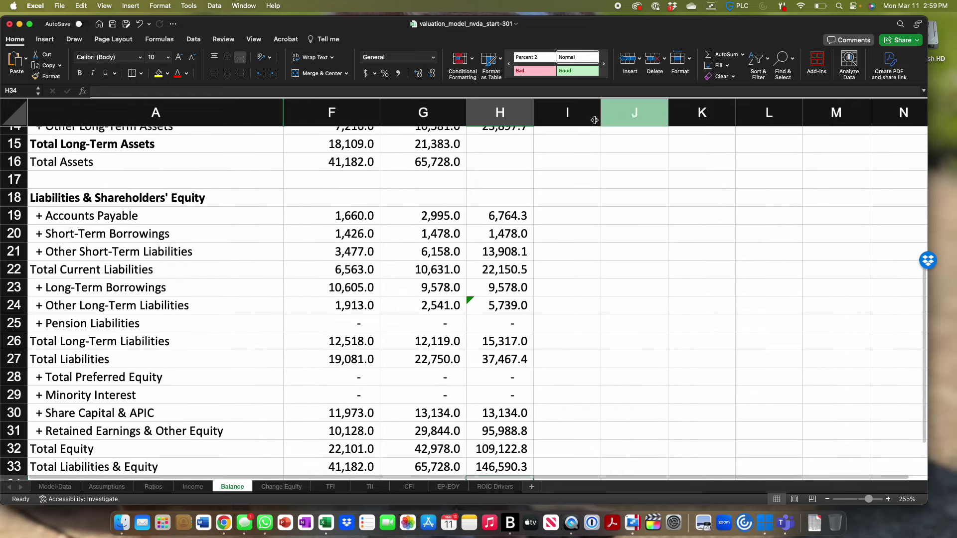
click(497, 158)
text(=)
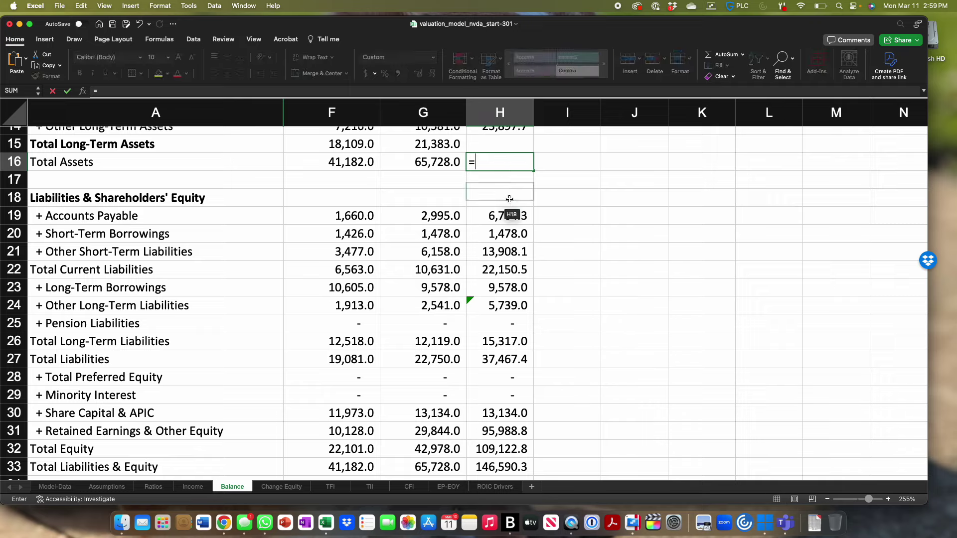
scroll(497, 196, down, 1)
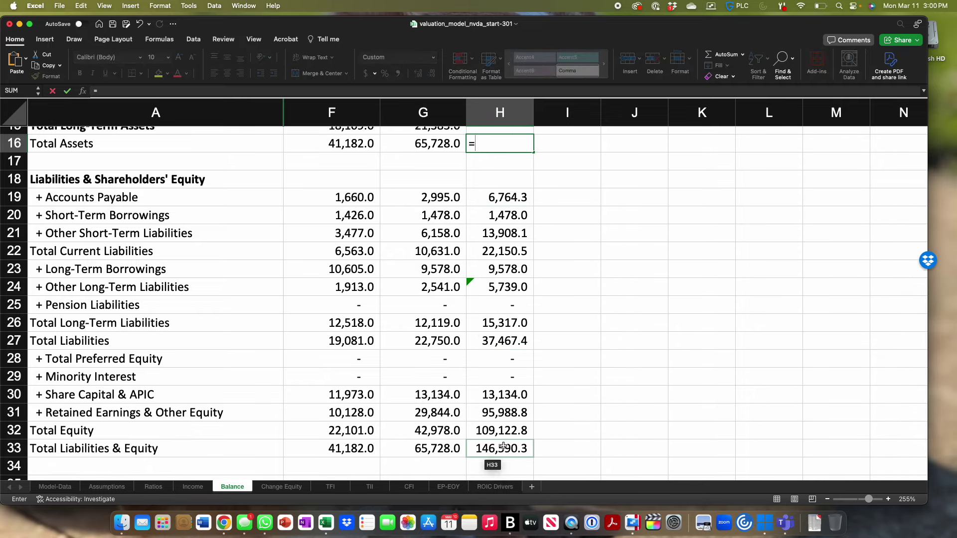
click(504, 446)
key(Return)
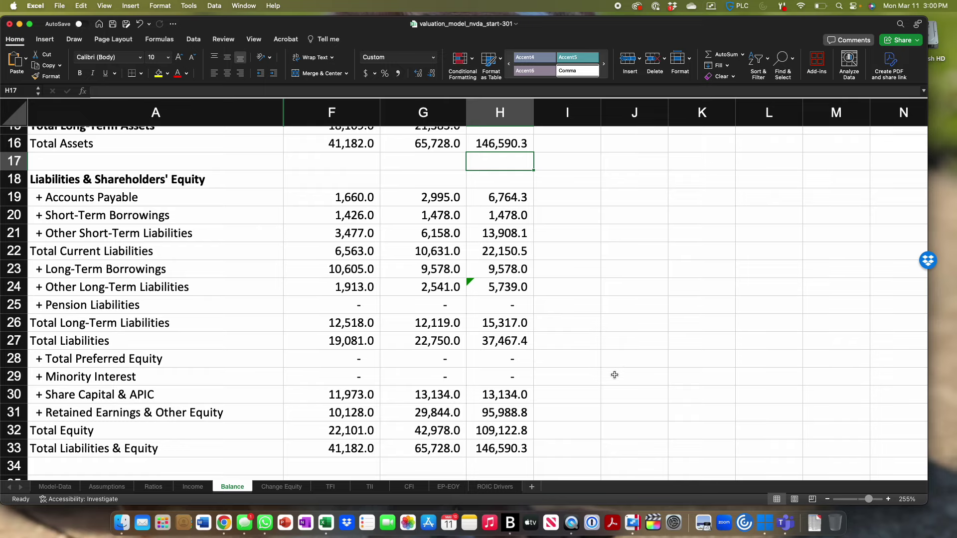
Step: Calculate 2025 Operating Cash in H4 from the operating cash percentage and 2025 revenue with the formula =Assumptions!B3*Income!H3
scroll(614, 375, up, 4)
scroll(614, 375, up, 2)
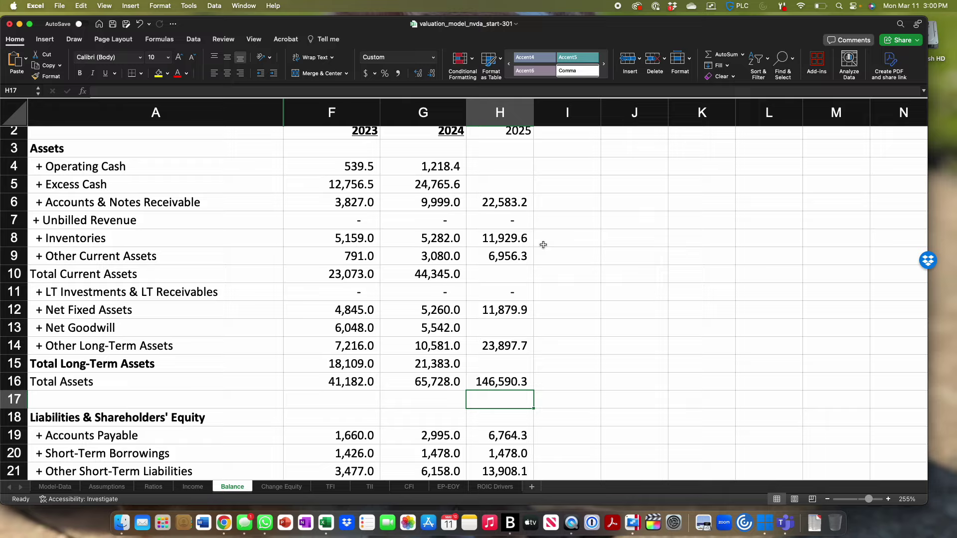
click(521, 161)
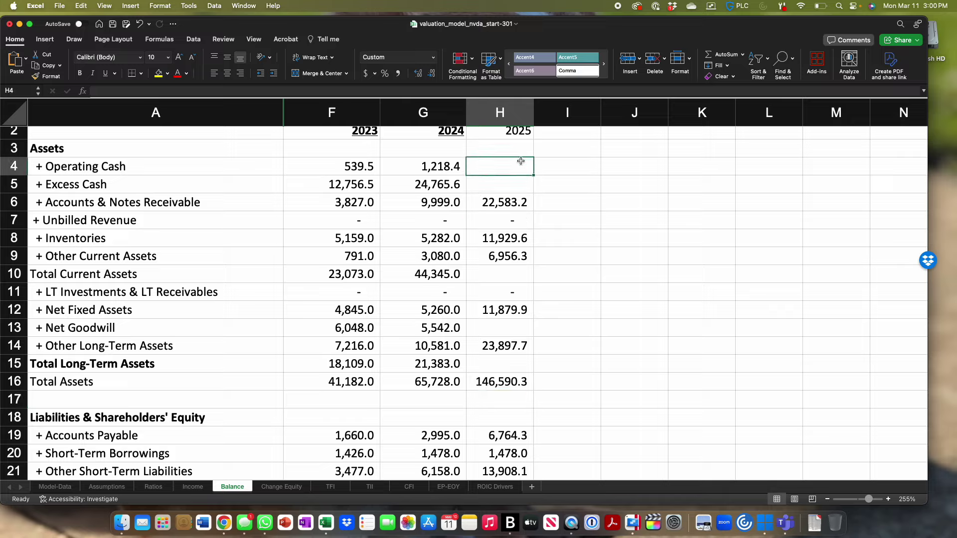
text(=)
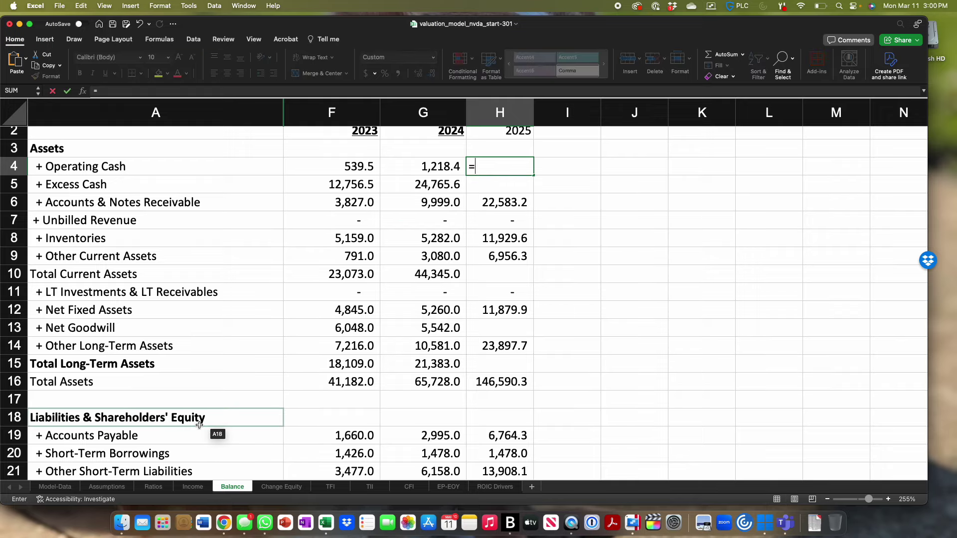
click(107, 487)
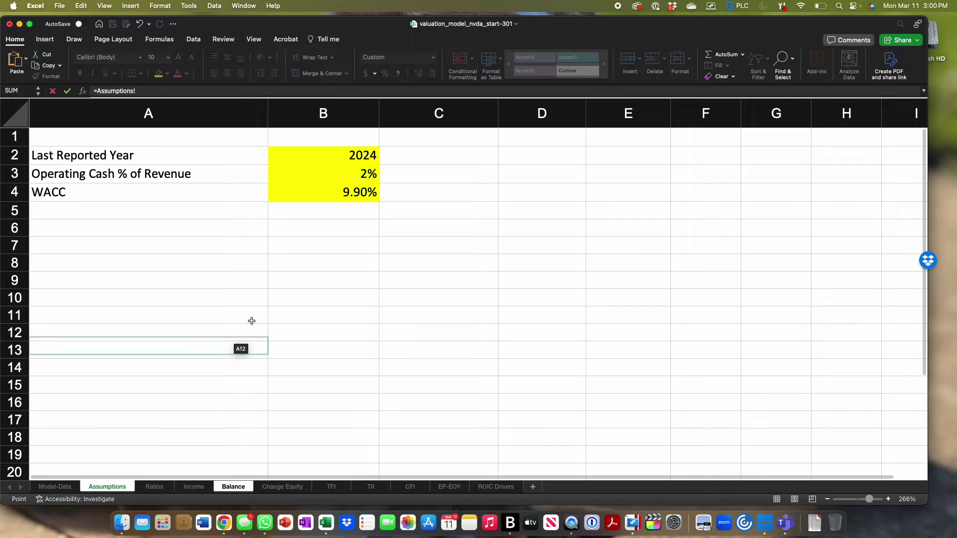
click(342, 175)
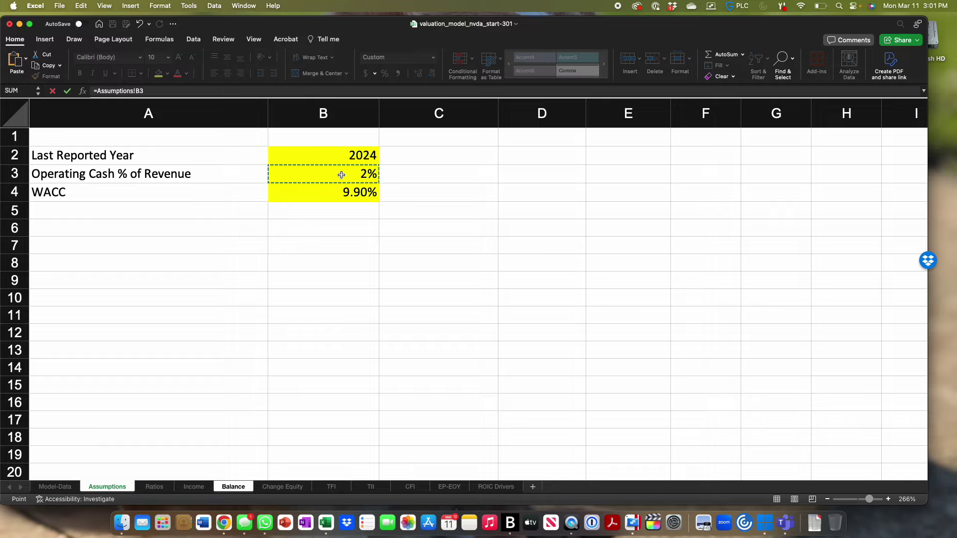
text(*)
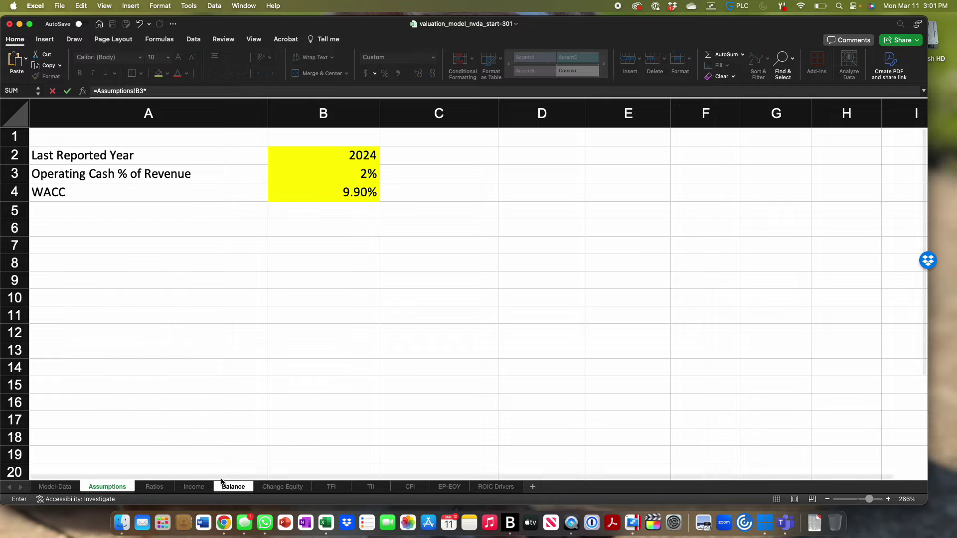
click(193, 487)
scroll(449, 244, up, 6)
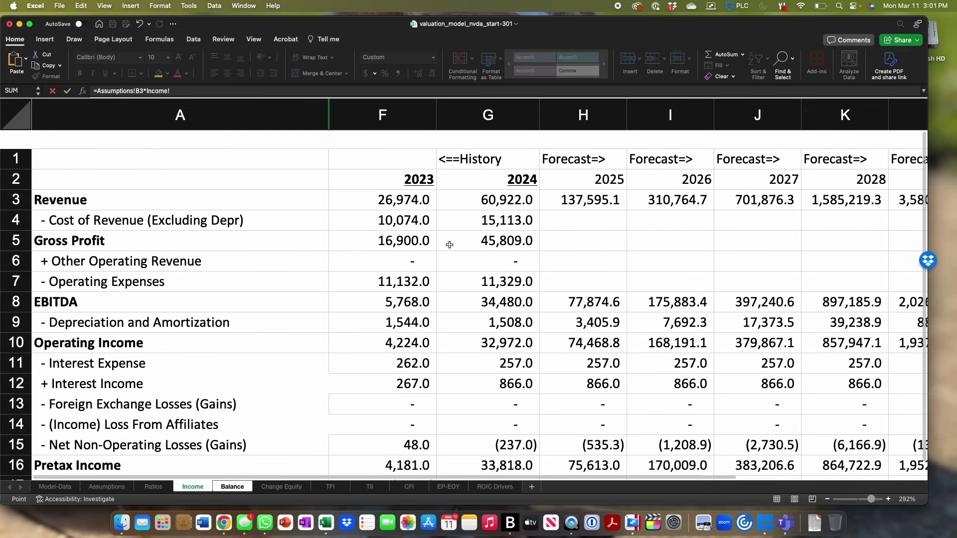
scroll(450, 244, down, 1)
click(590, 189)
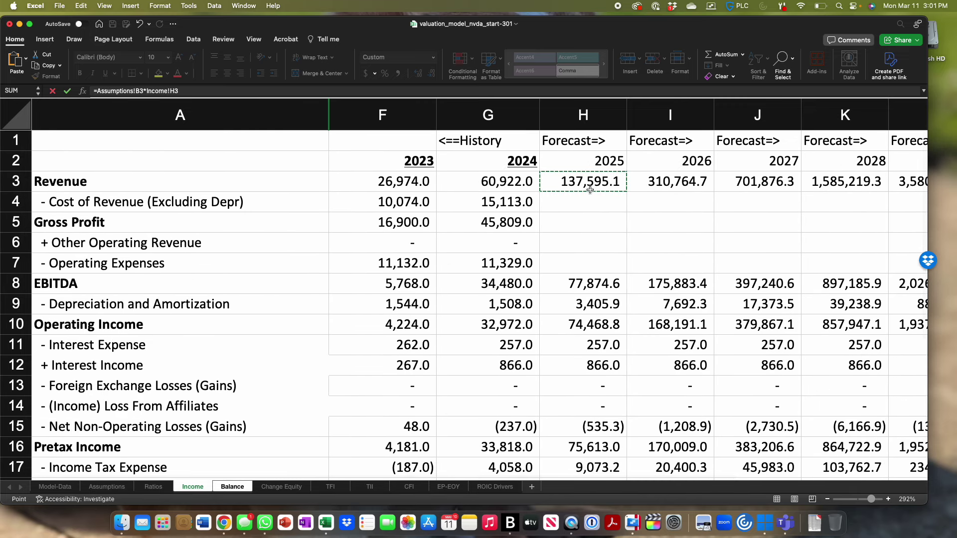
key(Escape)
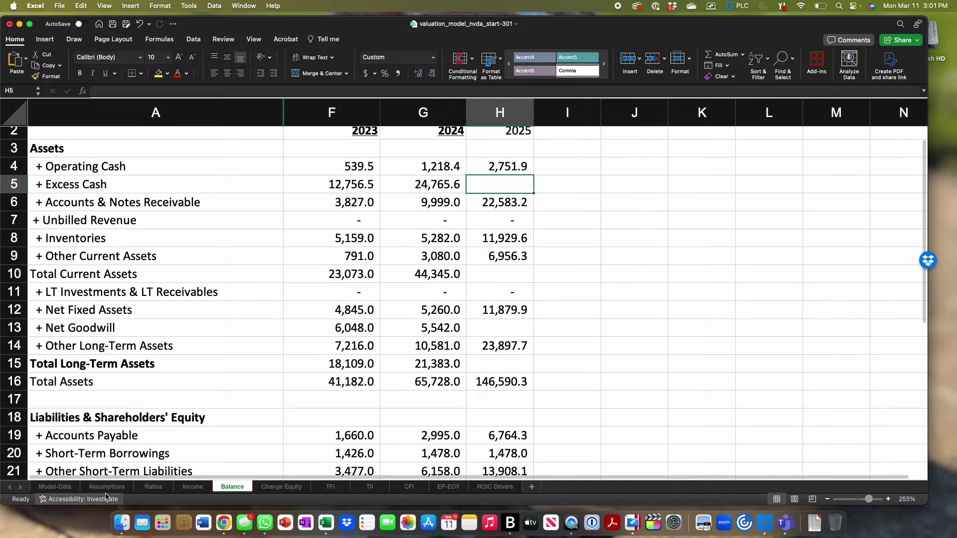
Step: Make the operating cash percentage reference in H4 absolute, so the formula is =Assumptions!$B$3*Income!H3
click(123, 487)
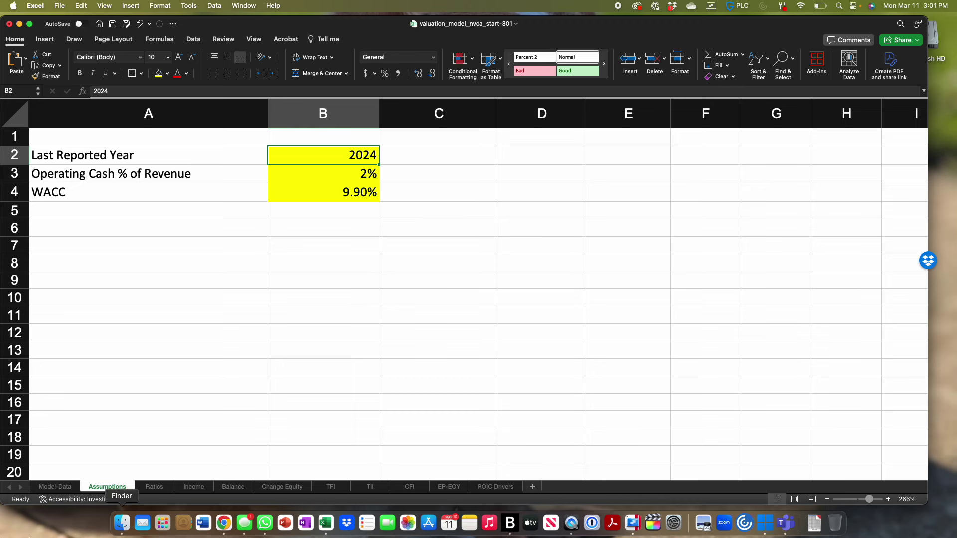
click(218, 486)
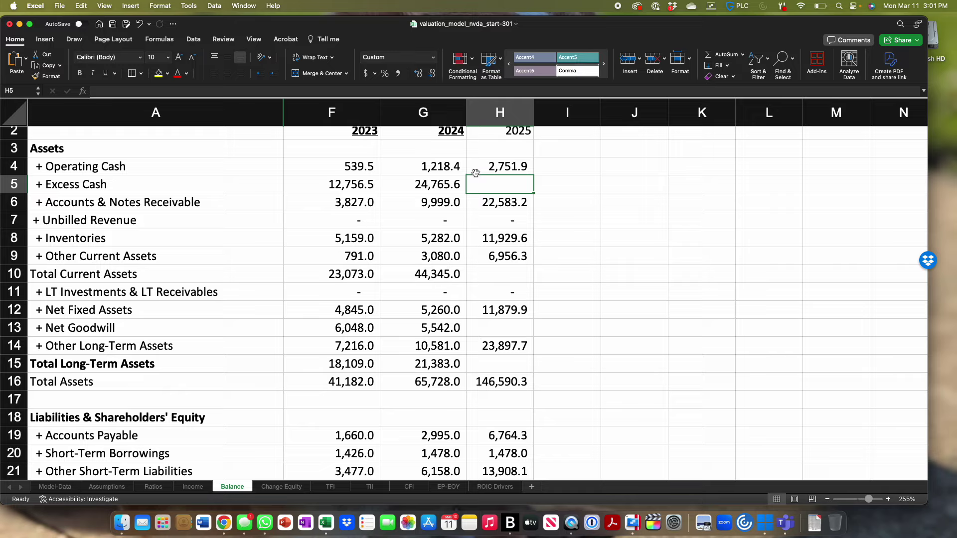
double_click(508, 160)
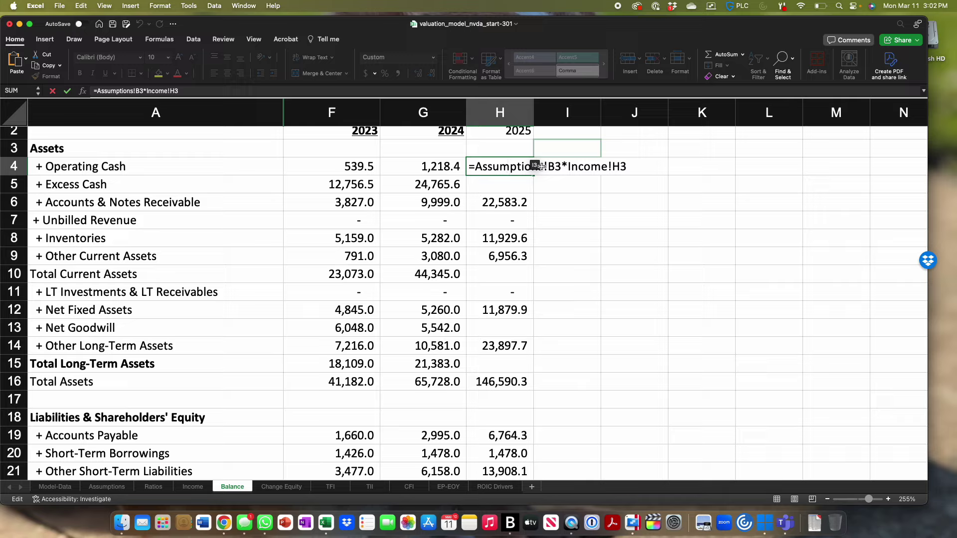
text($)
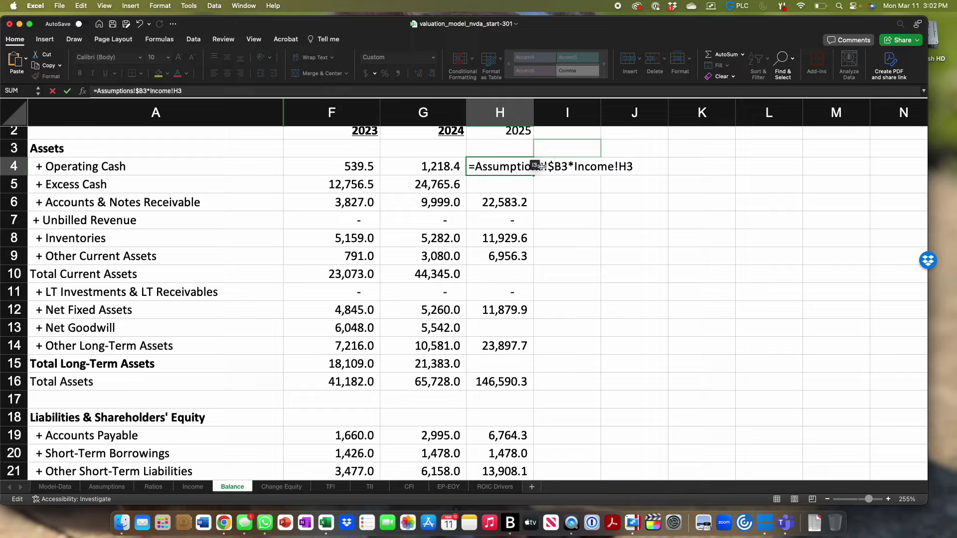
key(Right)
text($)
key(Return)
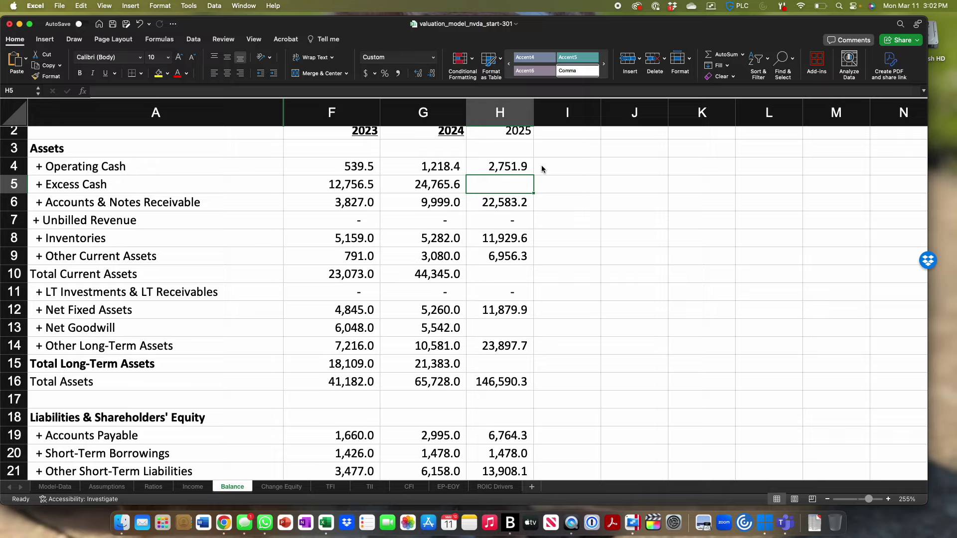
Step: Carry the 2024 Net Goodwill into 2025 with the formula =G13 in H13
key(Down)
key(Down)
key(Down)
key(Down)
key(Down)
key(Down)
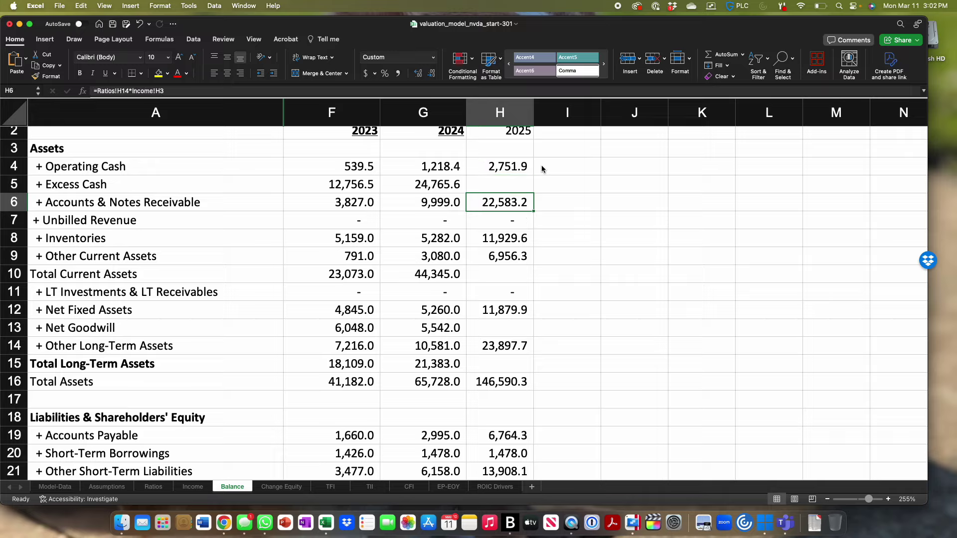
key(Down)
key(Down)
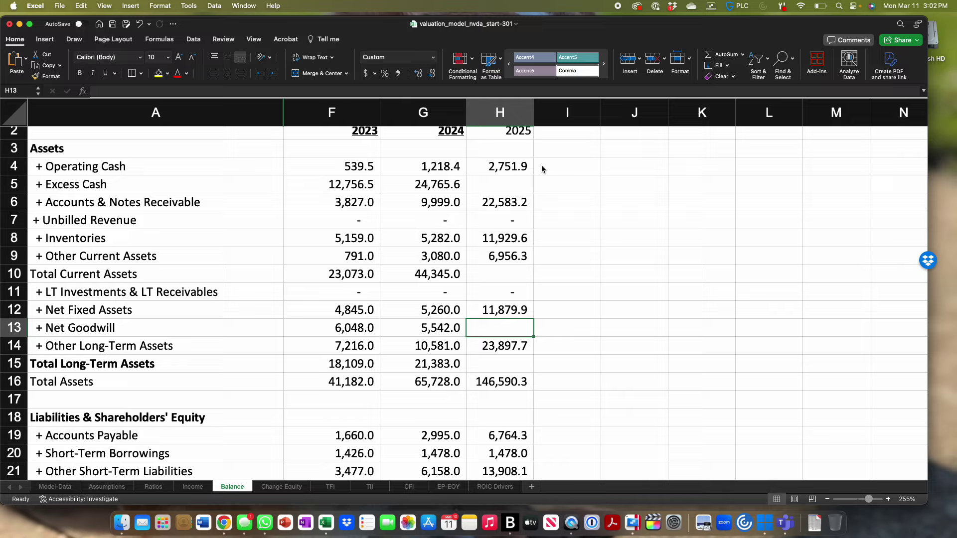
text(=)
key(Left)
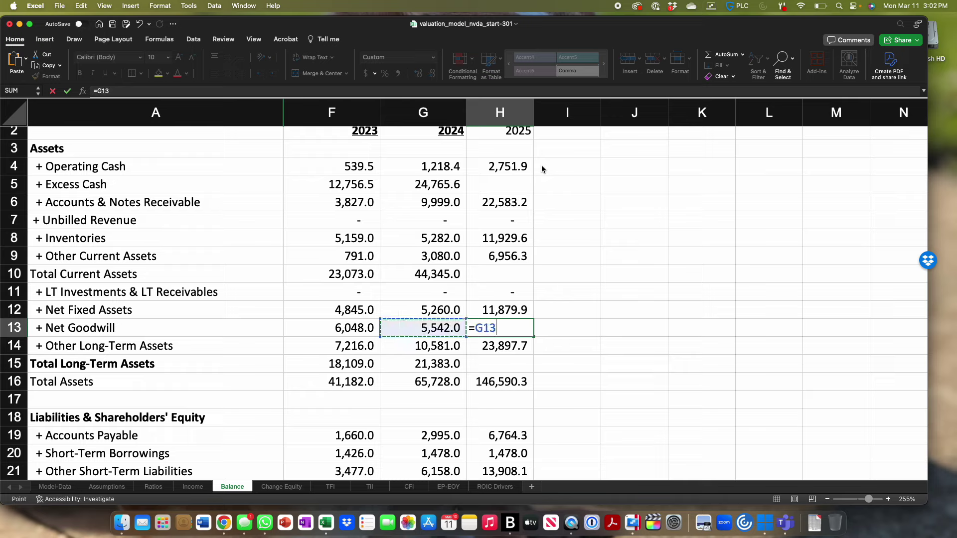
key(Return)
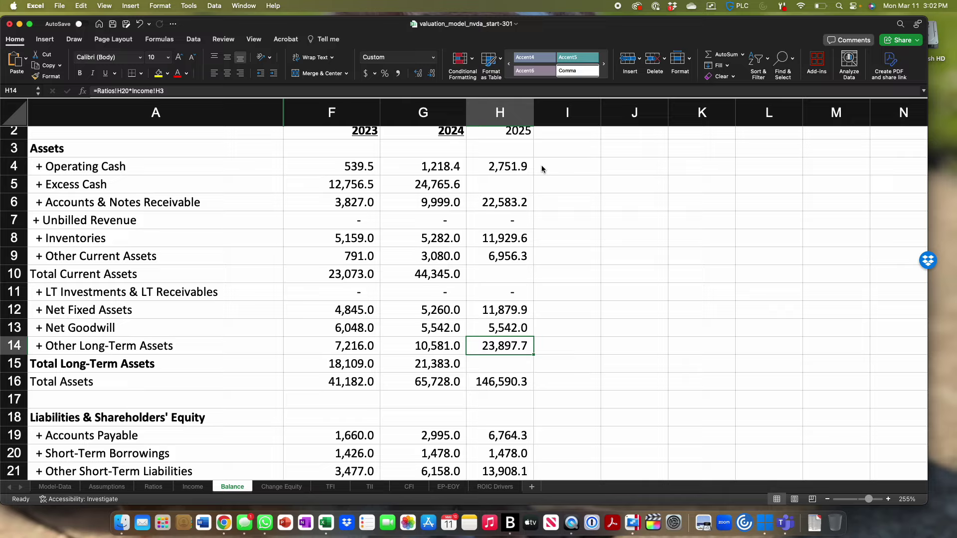
Step: Calculate 2025 Excess Cash in H5 as the plug, subtracting every other asset line from Total Assets: =H16-H4-H6-H7-H8-H9-H11-H12-H13-H14
click(500, 188)
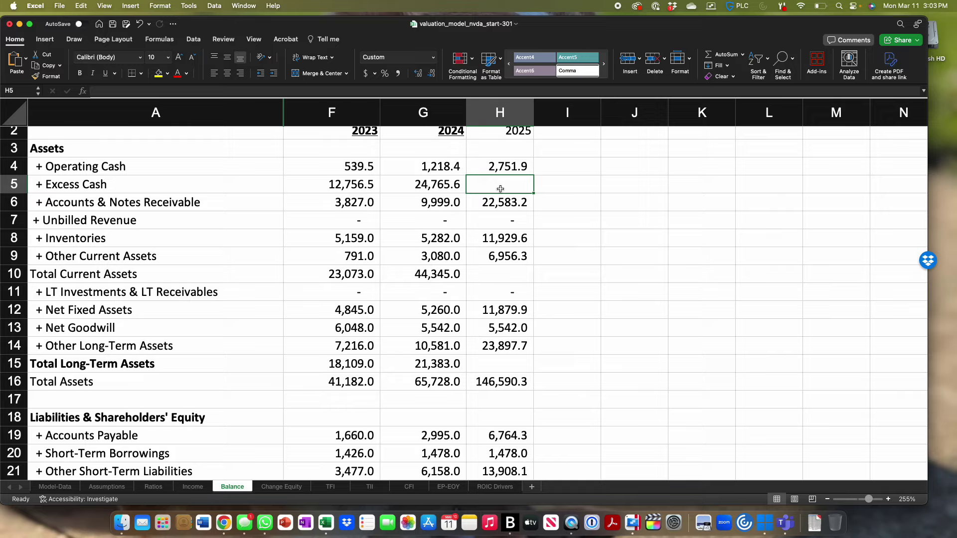
text(=)
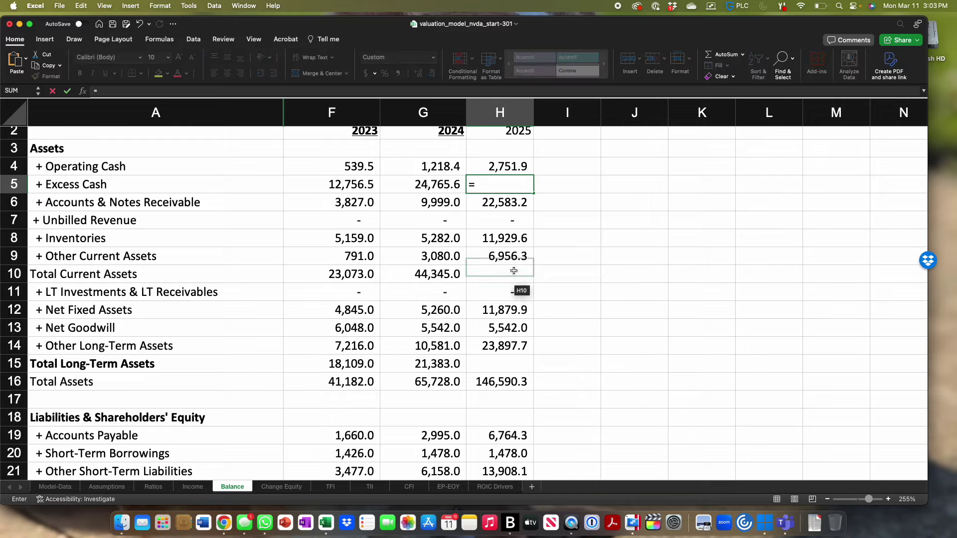
click(487, 382)
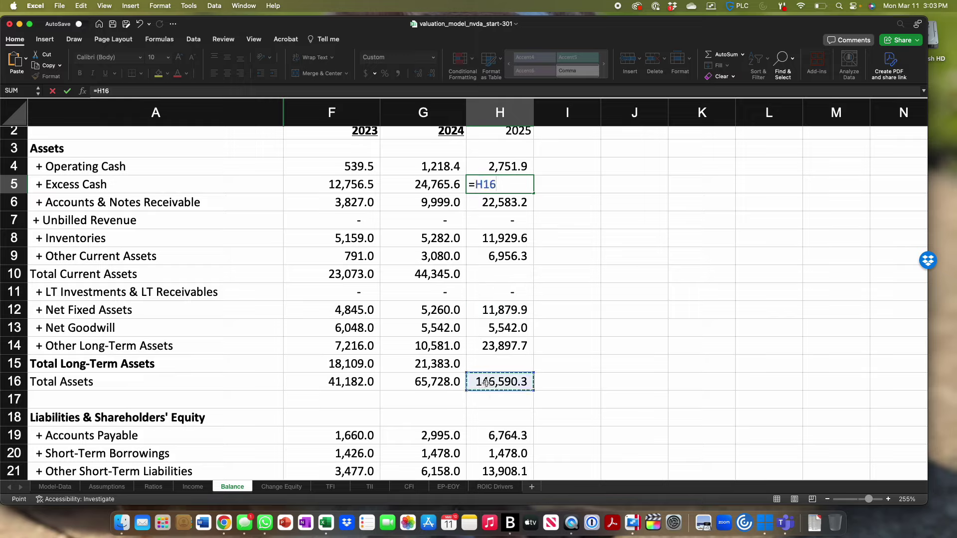
text(-)
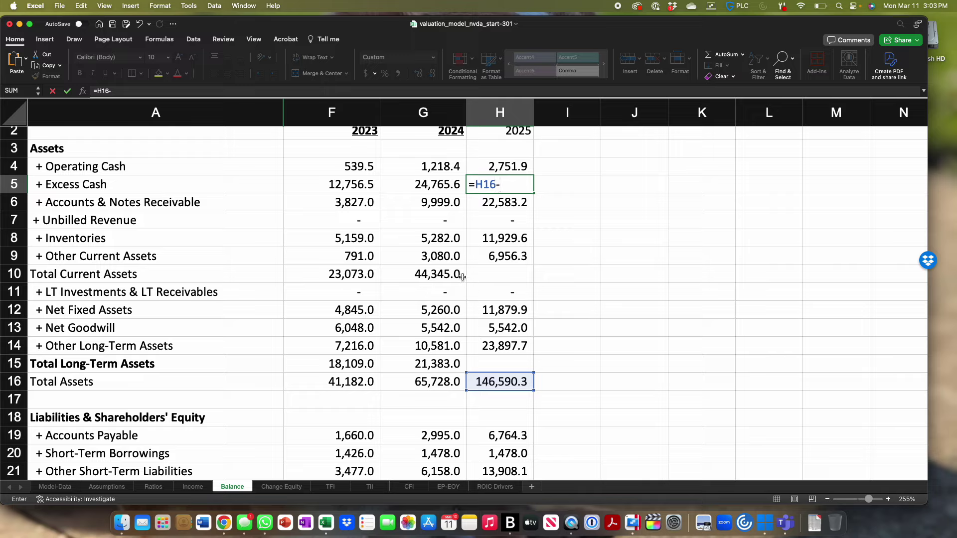
click(510, 169)
text(-)
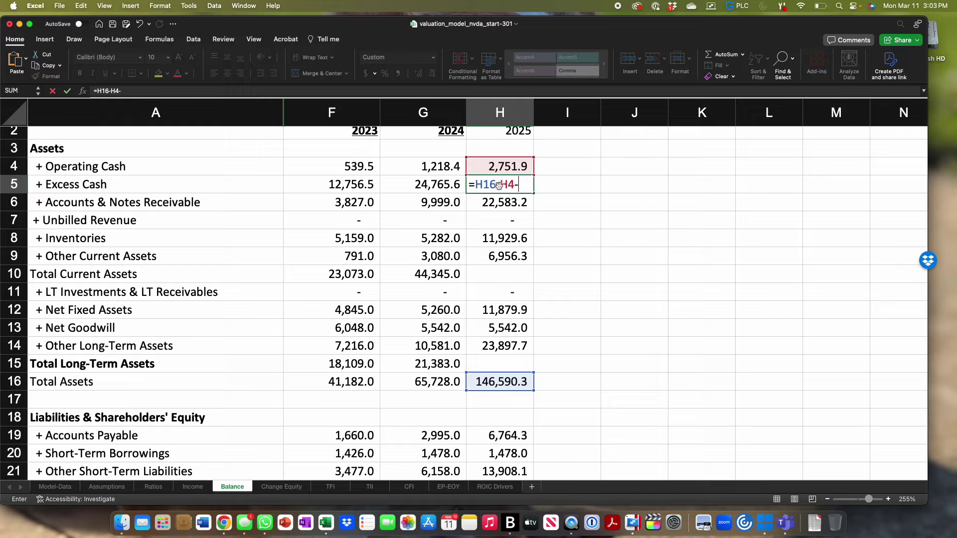
click(476, 200)
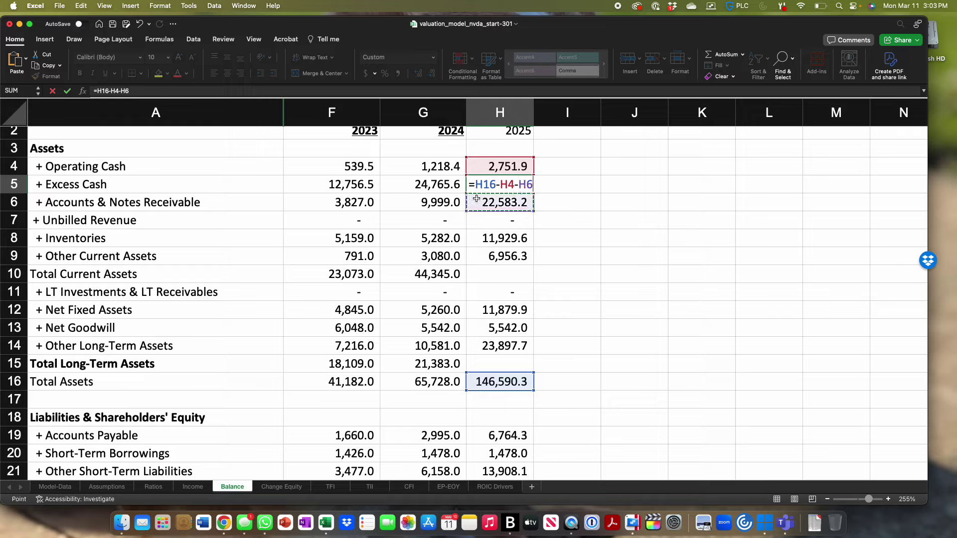
text(-)
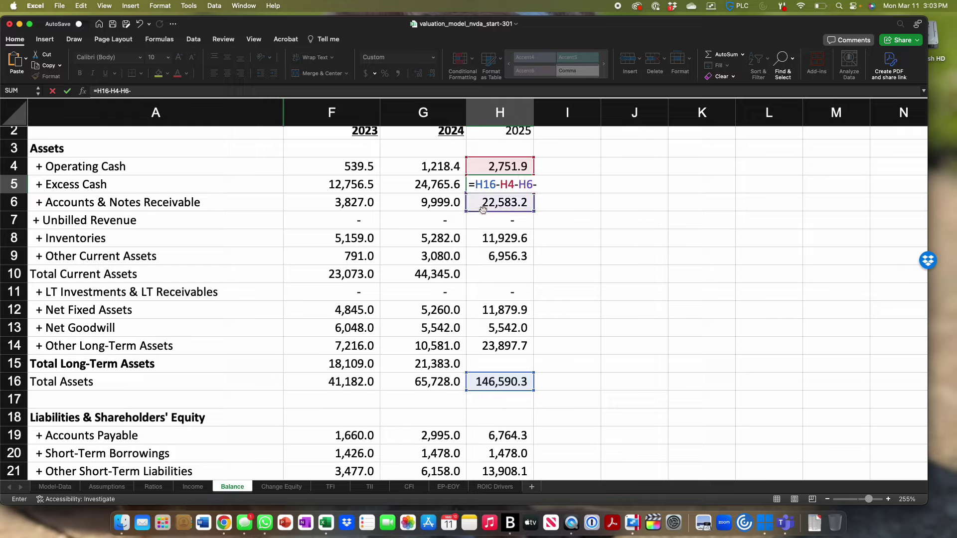
click(478, 220)
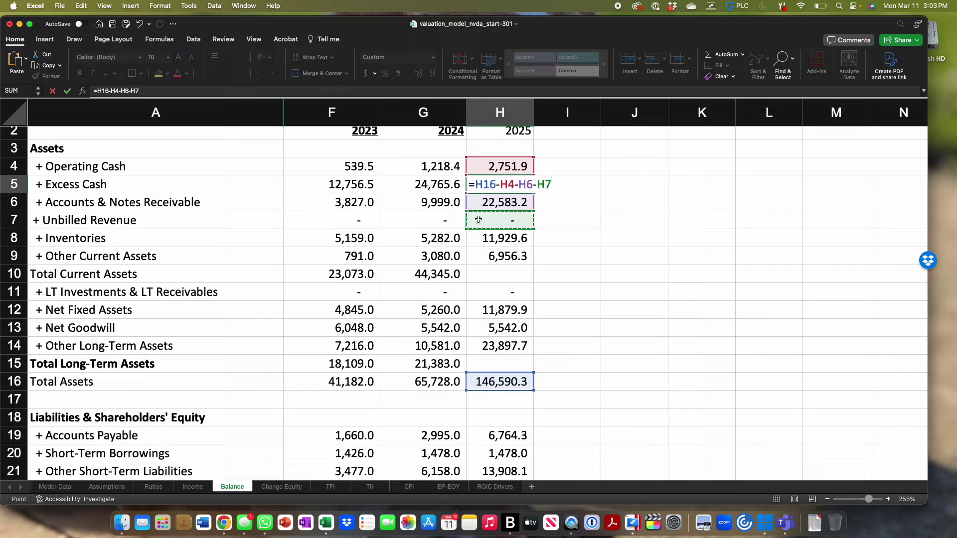
text(-)
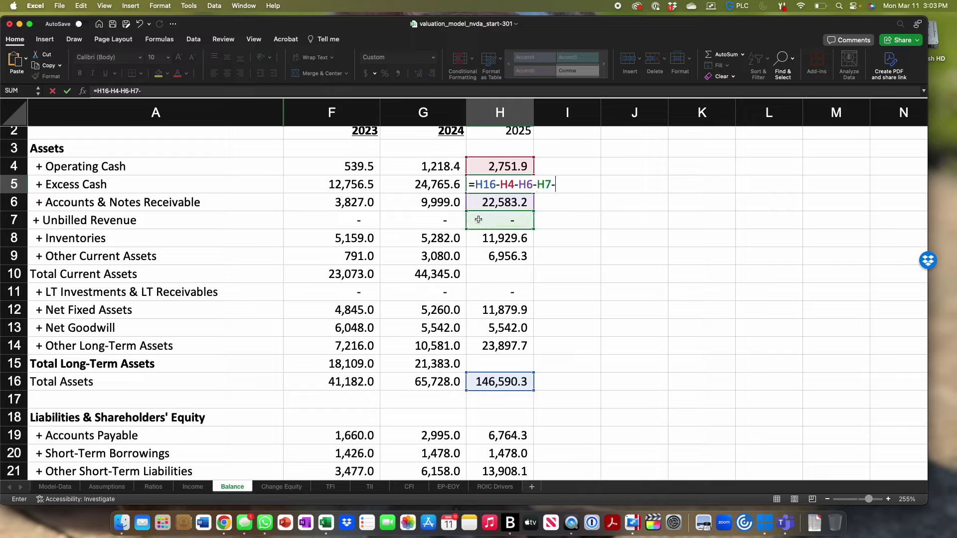
click(499, 238)
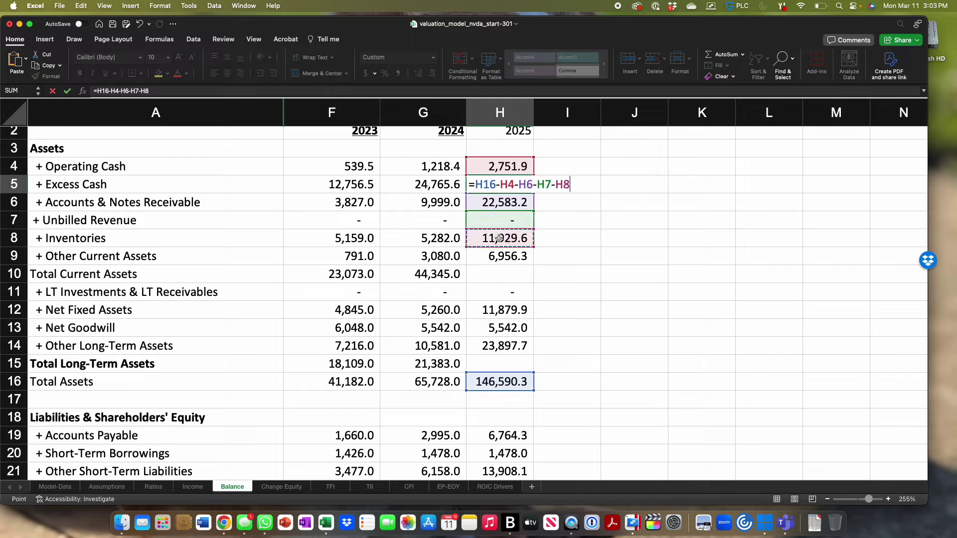
text(-)
click(491, 253)
text(-)
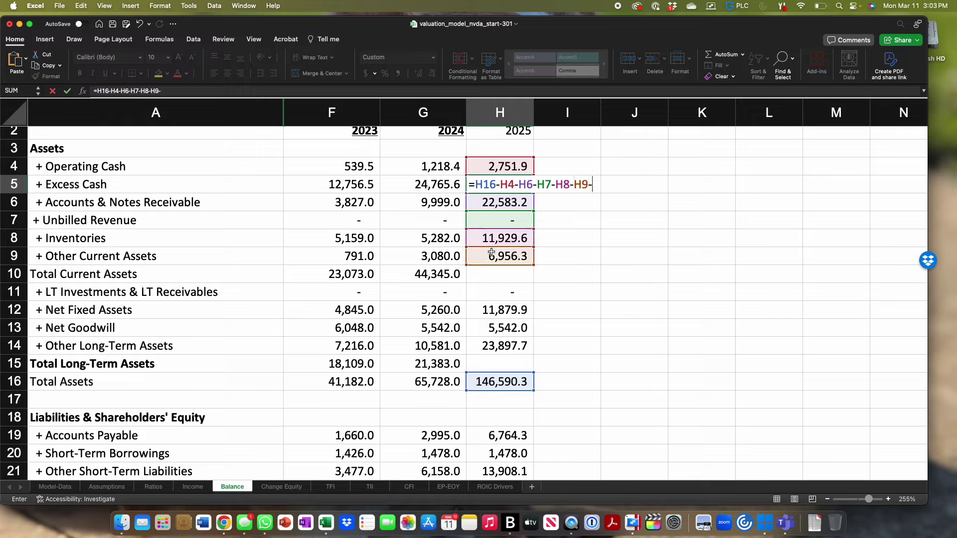
click(497, 290)
text(-)
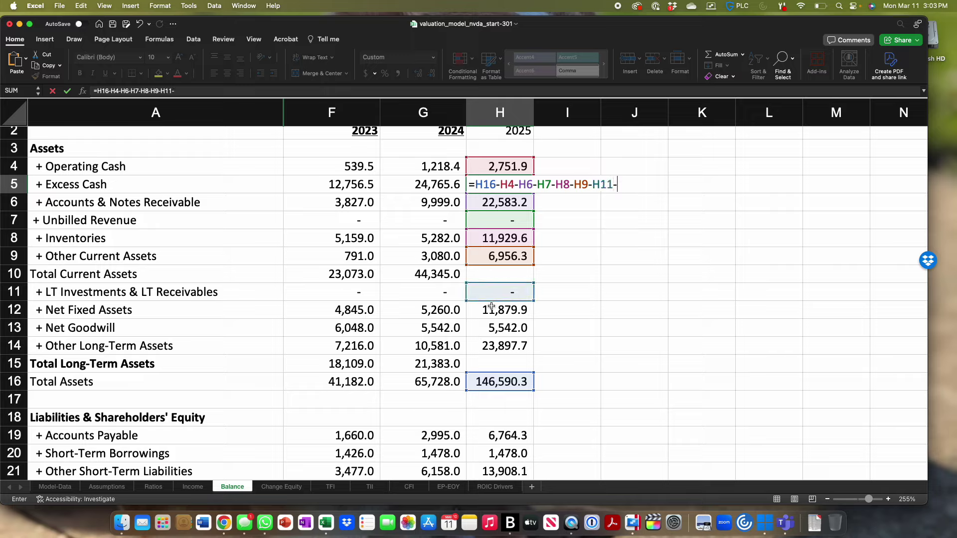
click(492, 307)
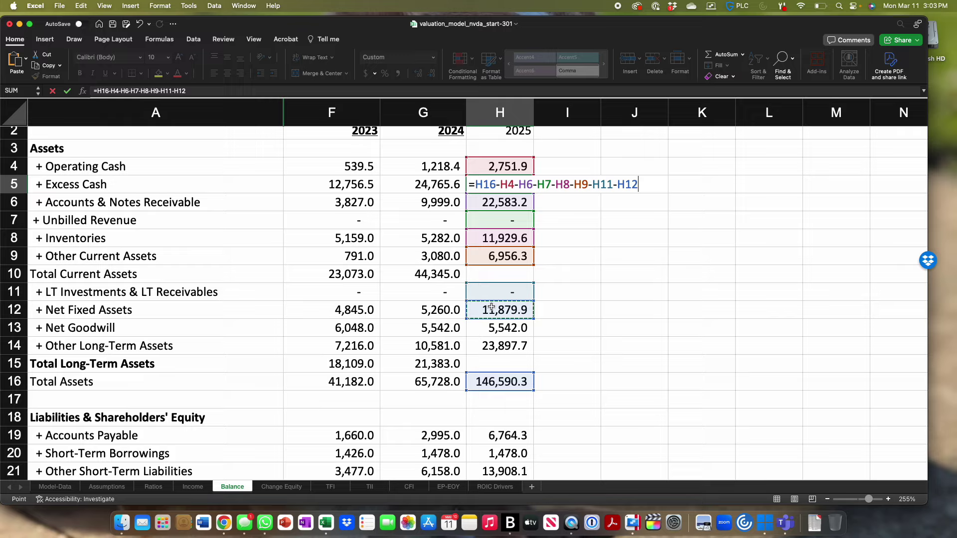
text(-)
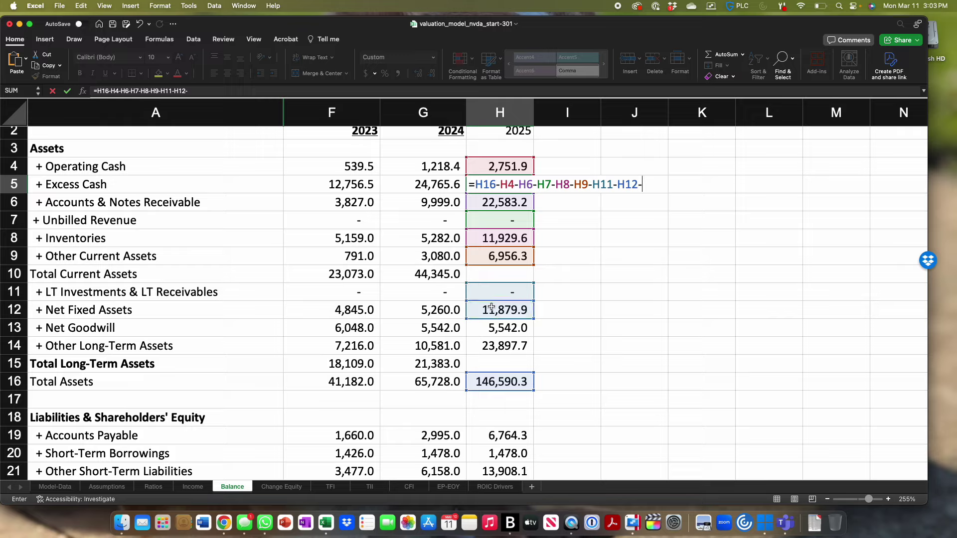
click(479, 327)
text(-)
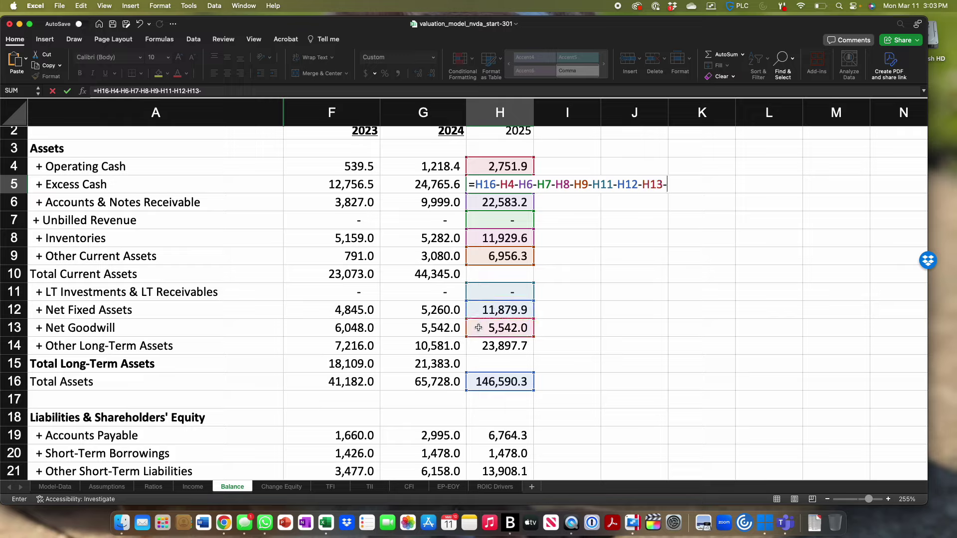
click(475, 345)
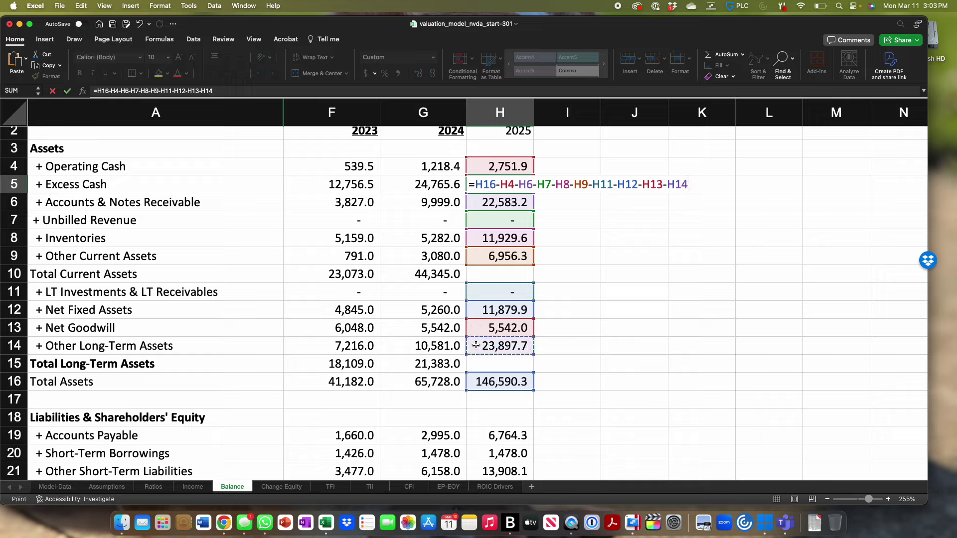
key(Return)
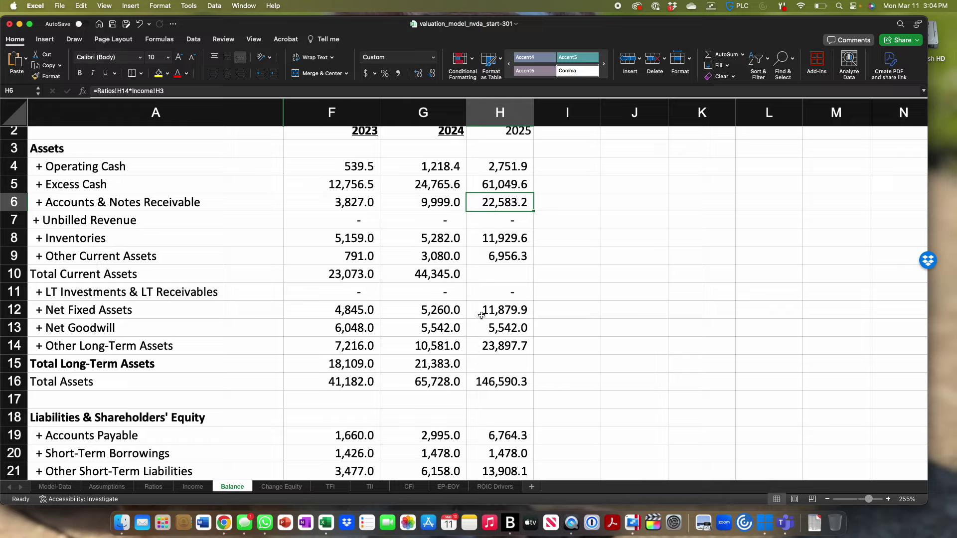
Step: Total the 2025 current assets in H10 with the formula =sum(H4:H9)
click(503, 285)
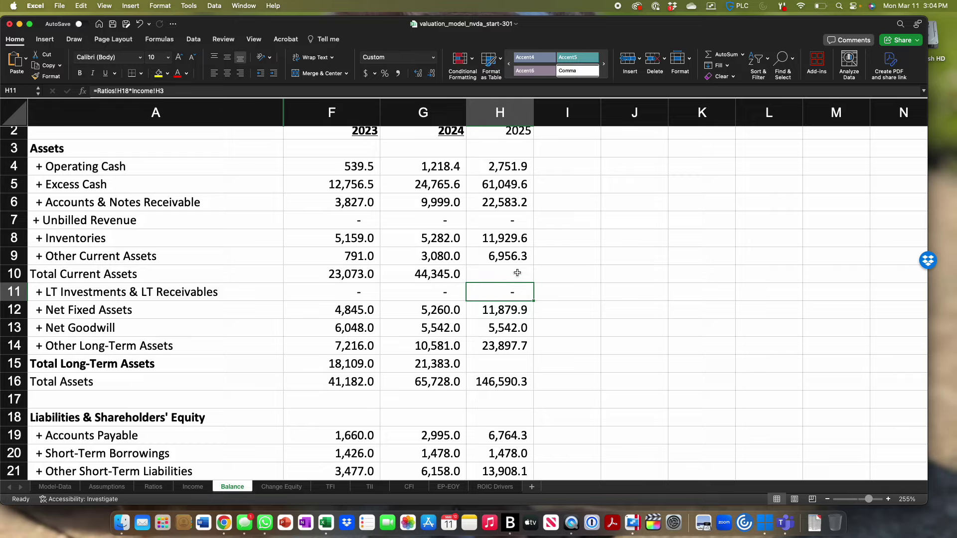
click(517, 272)
text(=s)
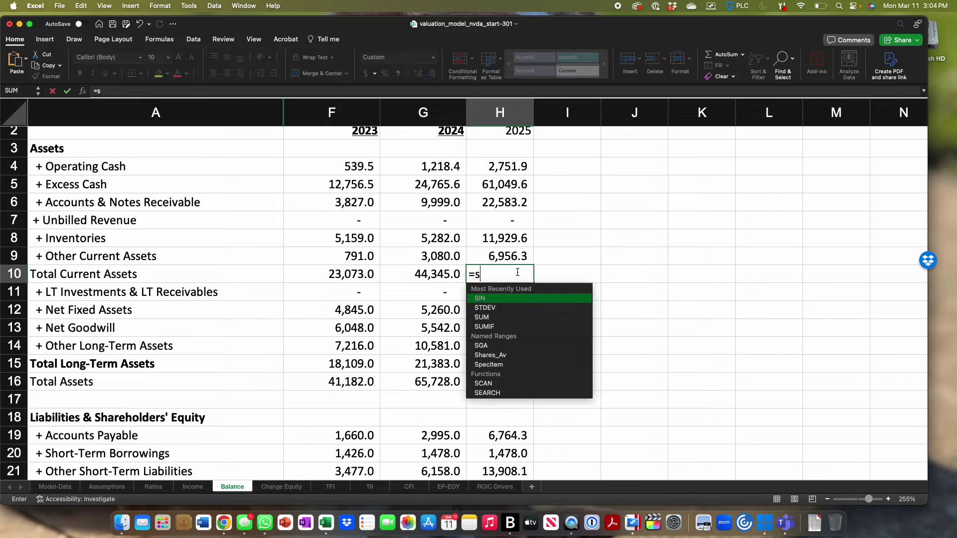
text(um)
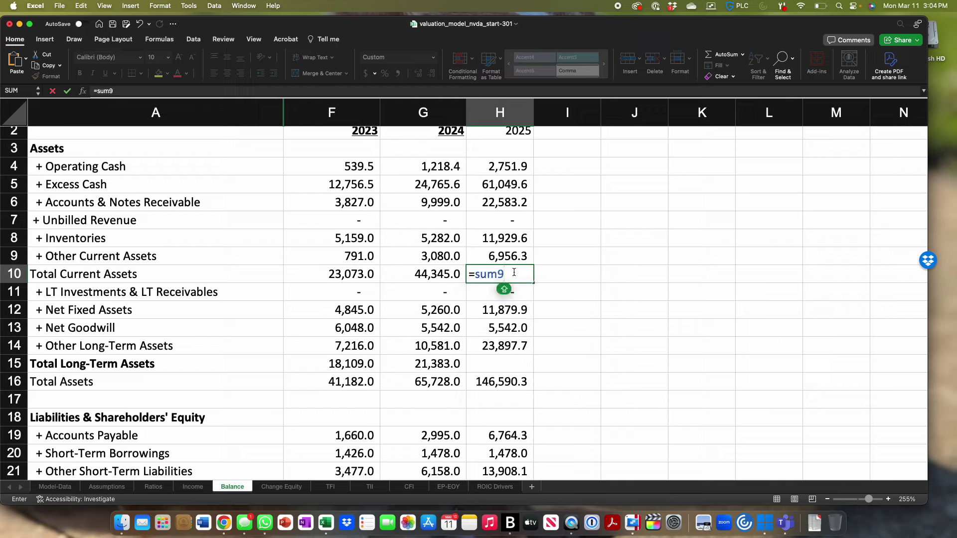
key(Caps_Lock)
text(()
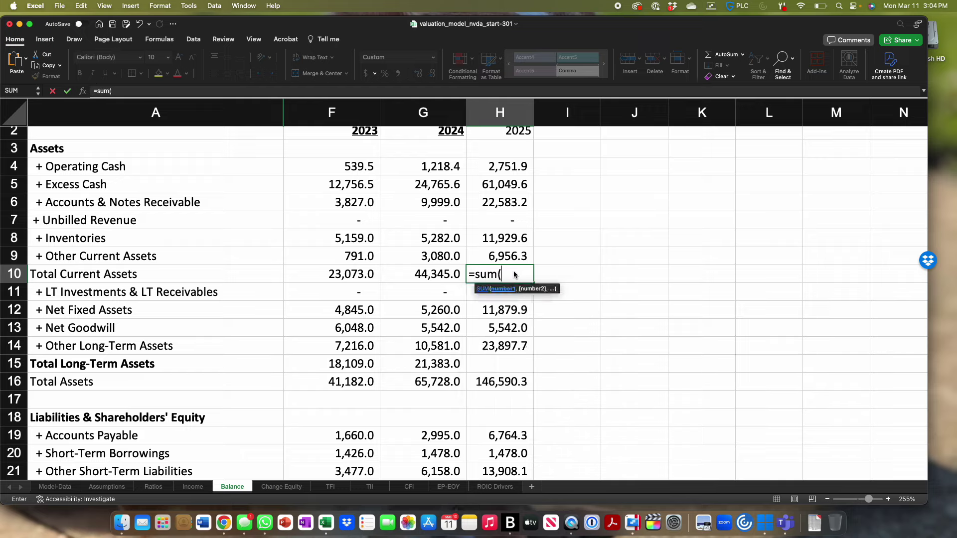
click(504, 255)
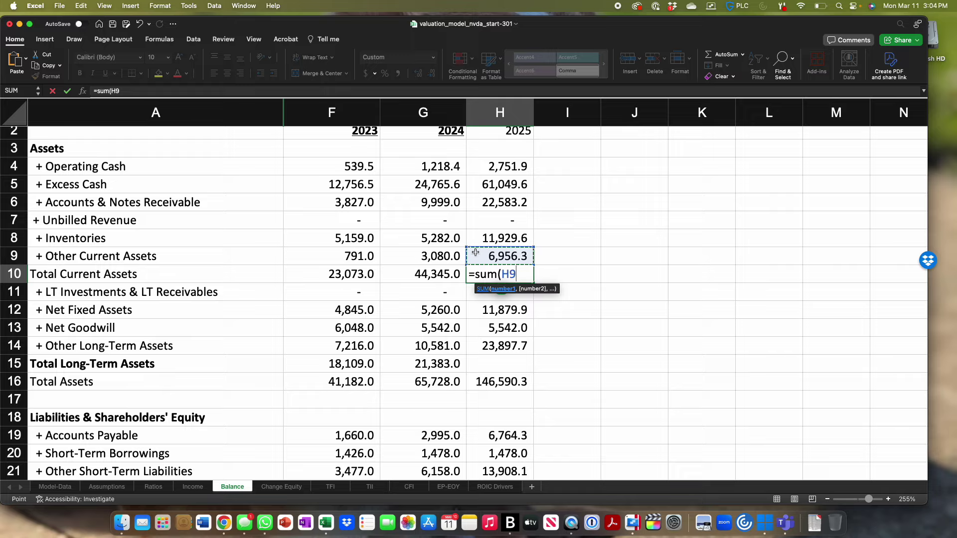
click(493, 166)
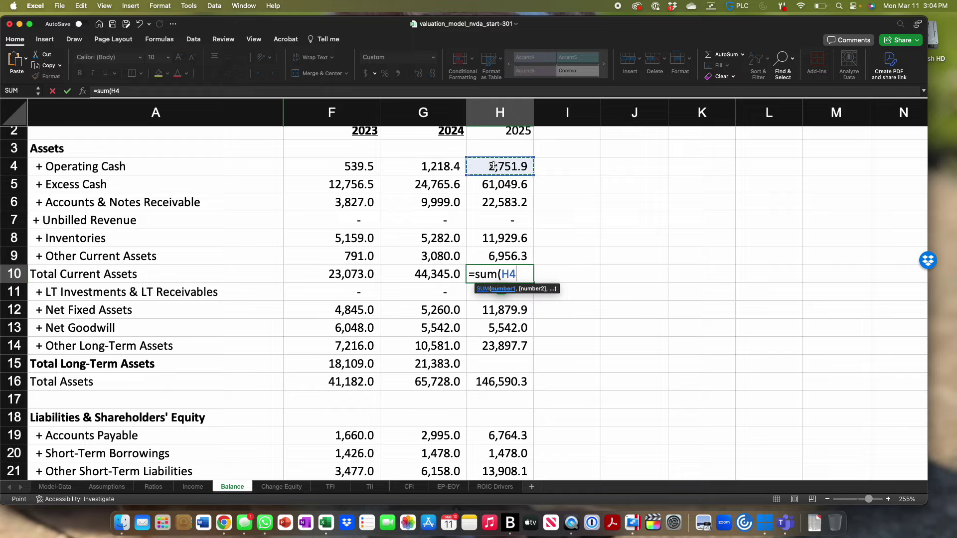
shift+click(493, 256)
text())
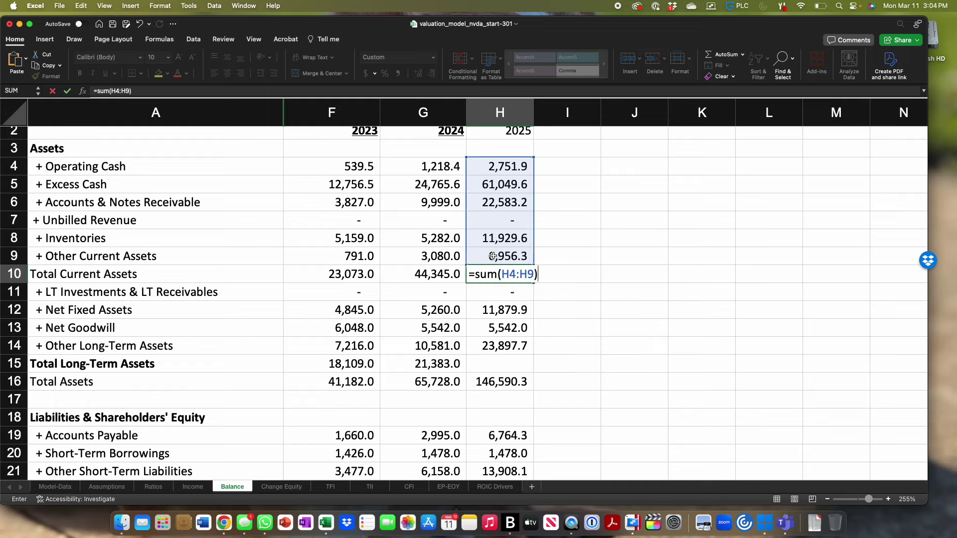
key(Return)
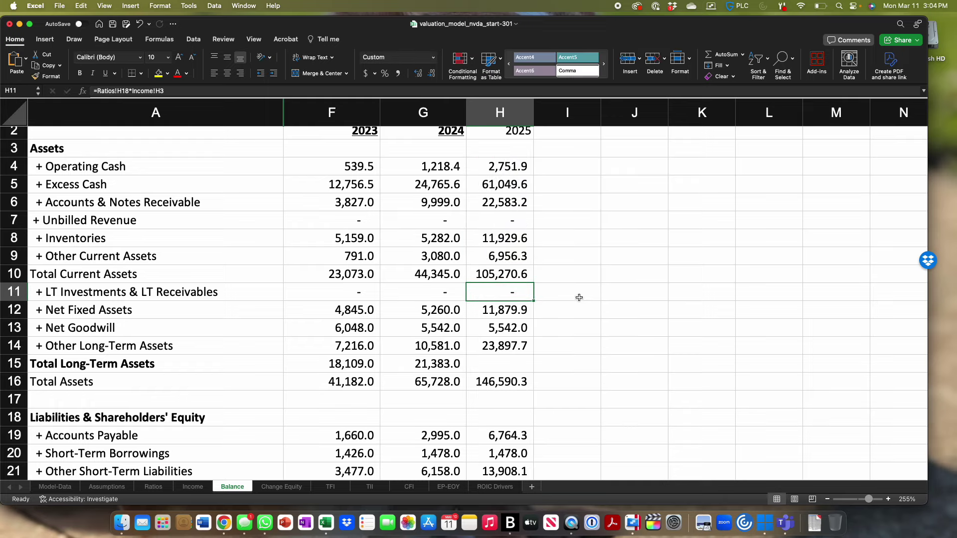
Step: Total the 2025 long-term assets in H15 with the formula =sum(H11:H14)
click(493, 361)
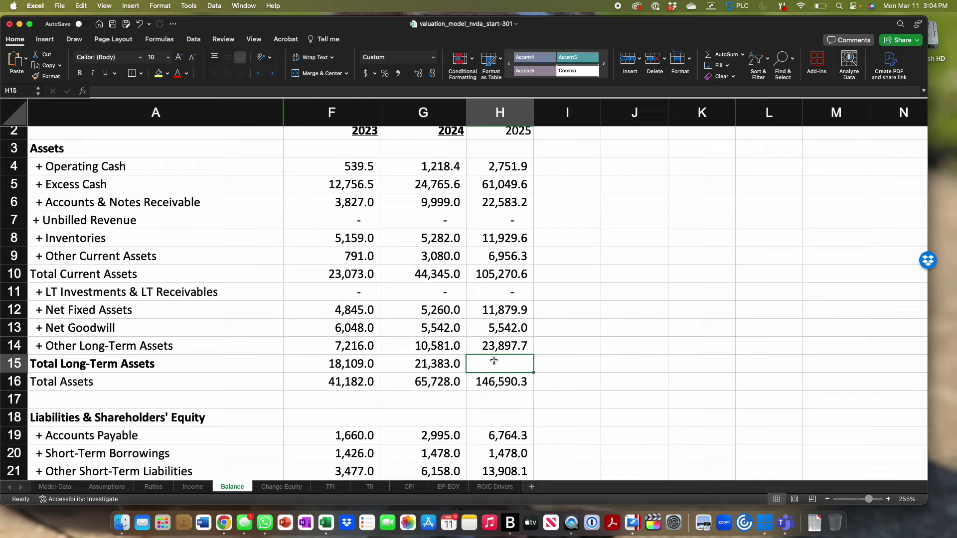
text(=s)
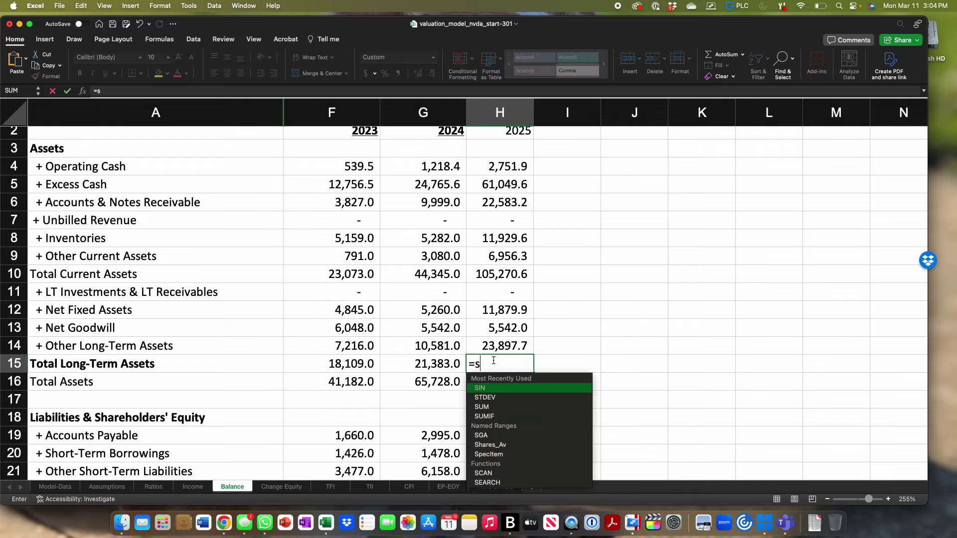
text(um()
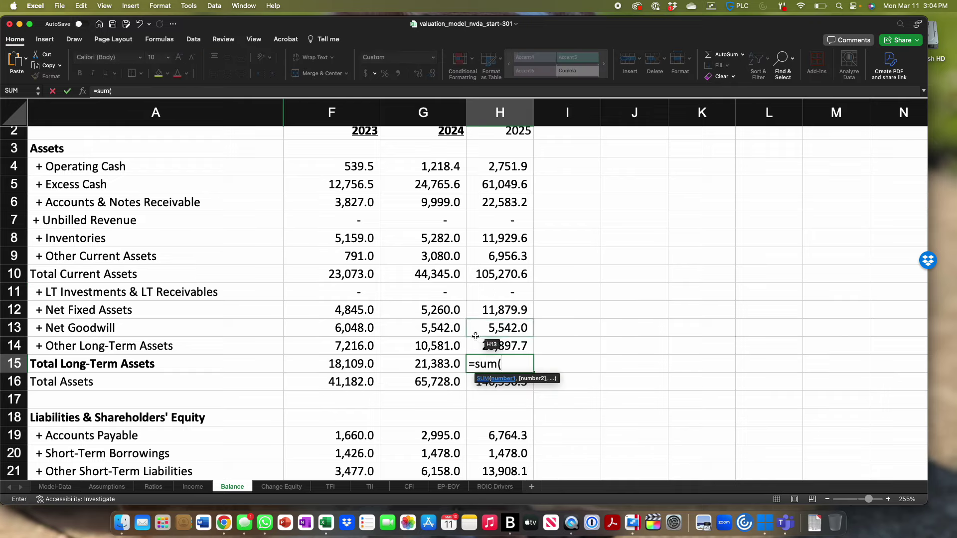
click(515, 284)
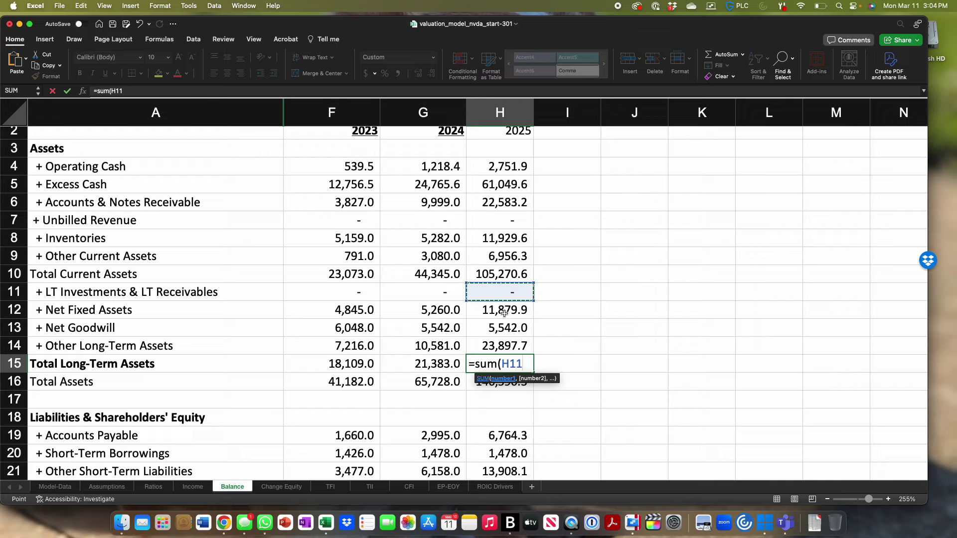
shift+click(490, 345)
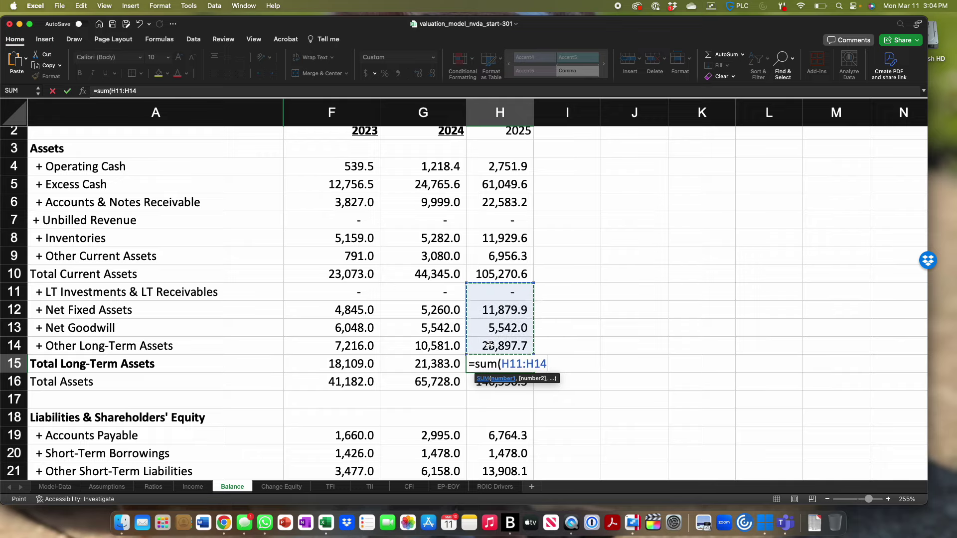
text())
key(Return)
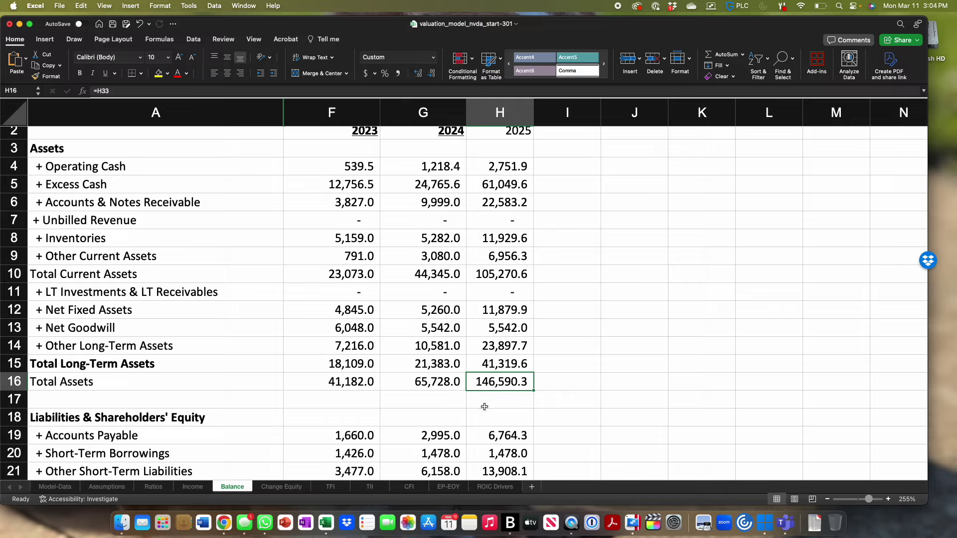
Step: Add a check in H17 below 2025 Total Assets that sums current and long-term assets with the formula =H10+H15
click(485, 404)
text(=)
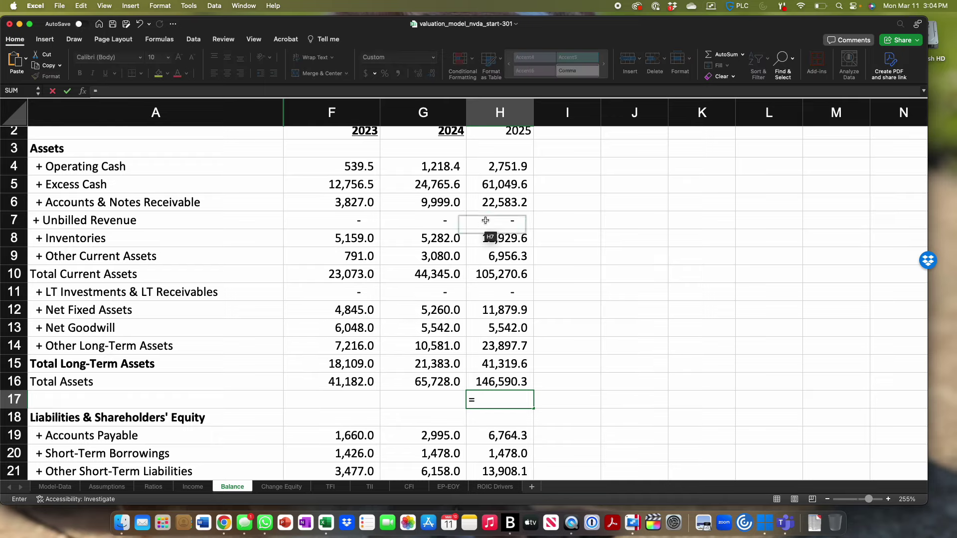
click(474, 267)
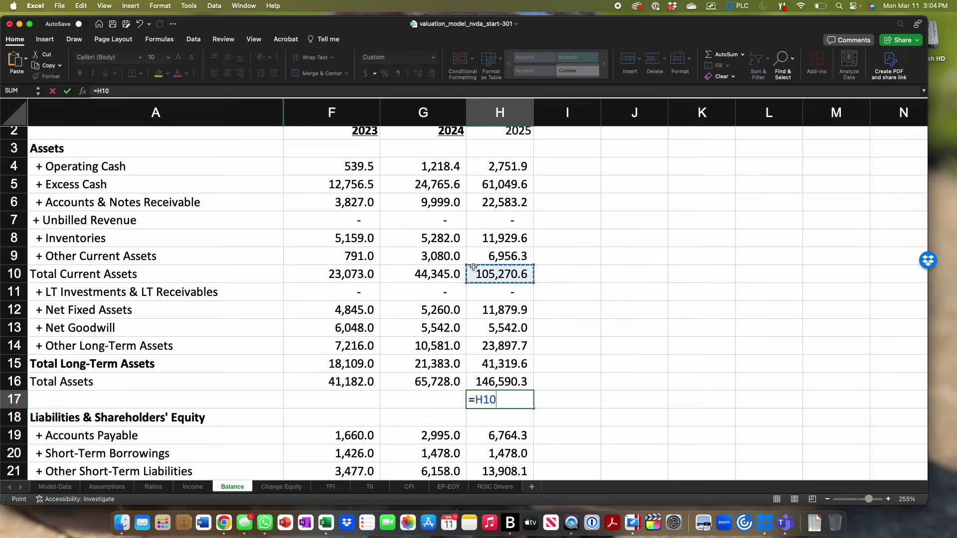
text(+)
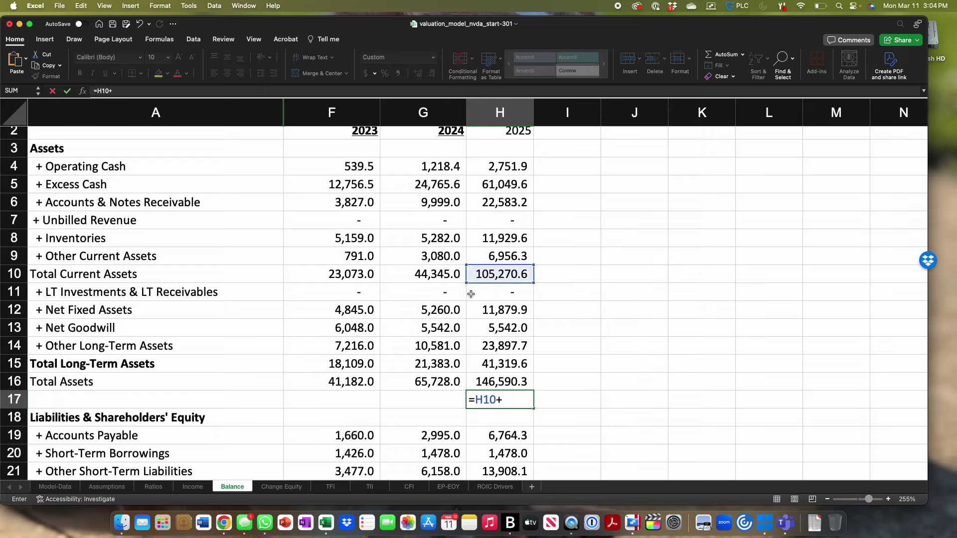
click(474, 362)
key(Return)
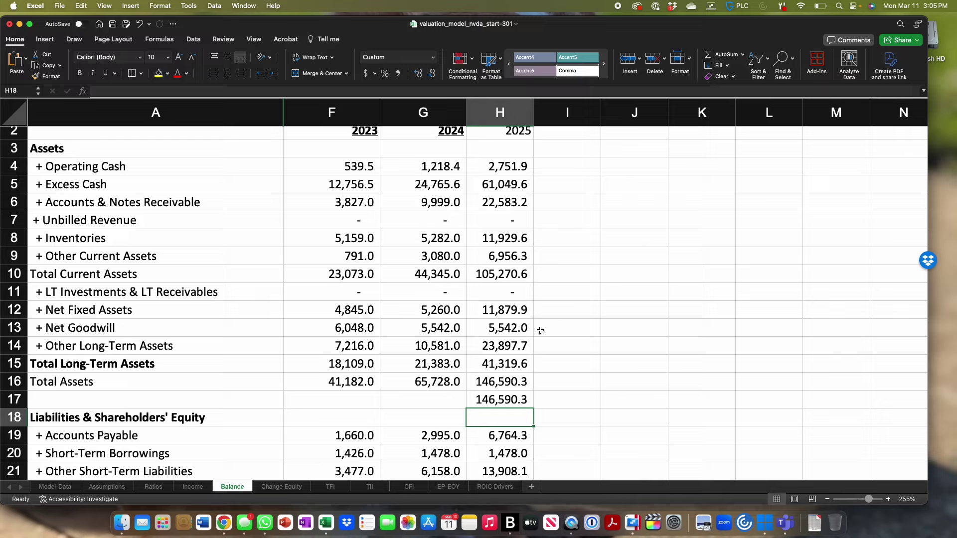
Step: Clear the check formula in H17 below 2025 Total Assets
click(494, 401)
key(Delete)
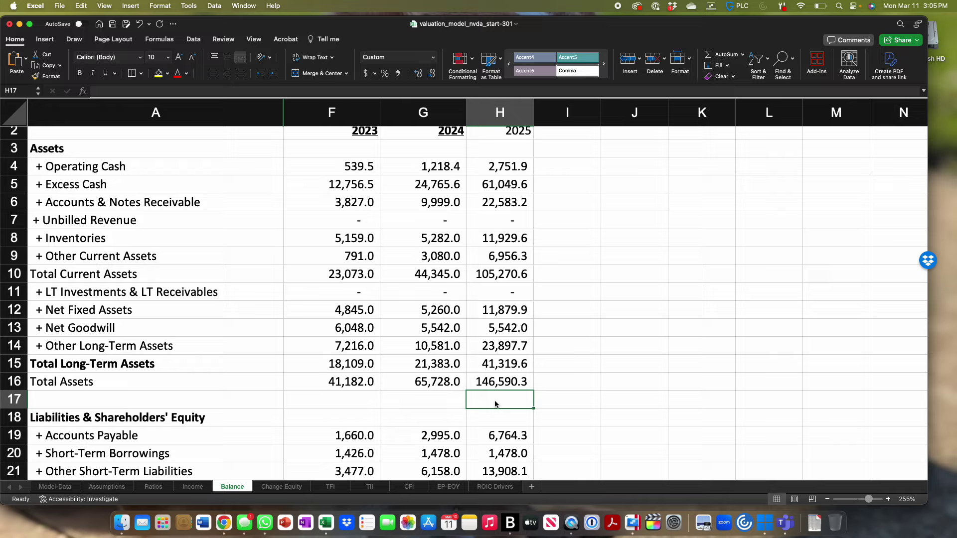
Step: Copy the Balance sheet's 2025 column H across through column M to forecast 2026–2030, and widen the columns to fit the numbers
click(493, 117)
key(super+c)
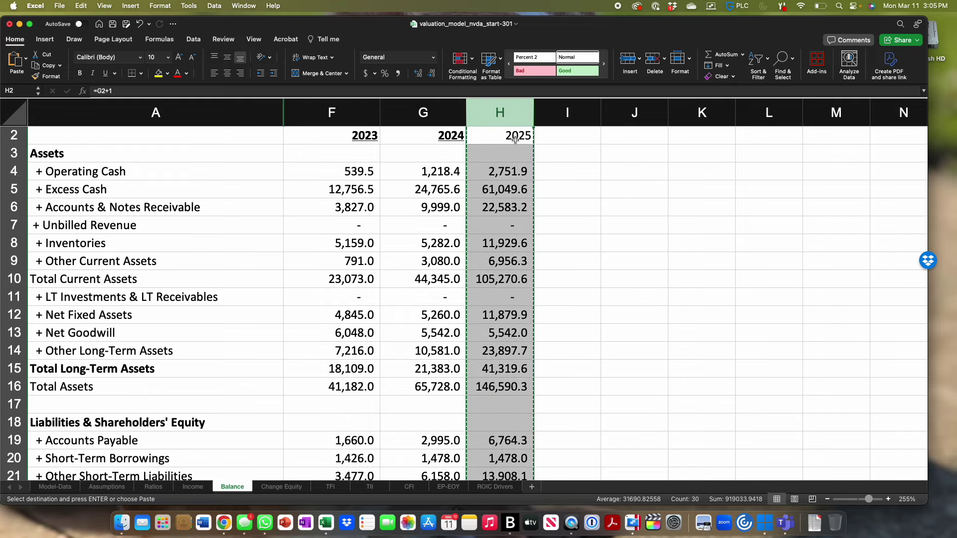
shift+click(825, 119)
key(super+v)
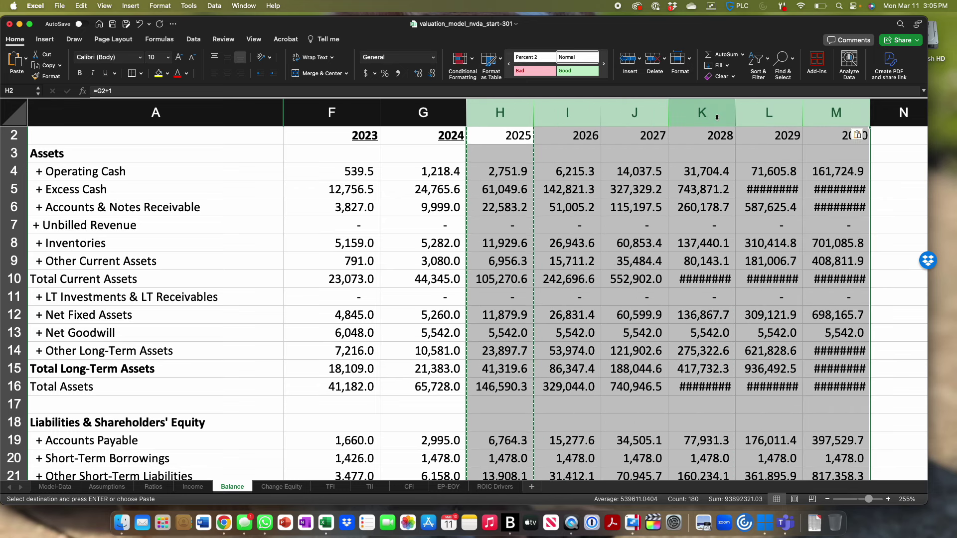
drag(734, 116, 746, 116)
click(691, 261)
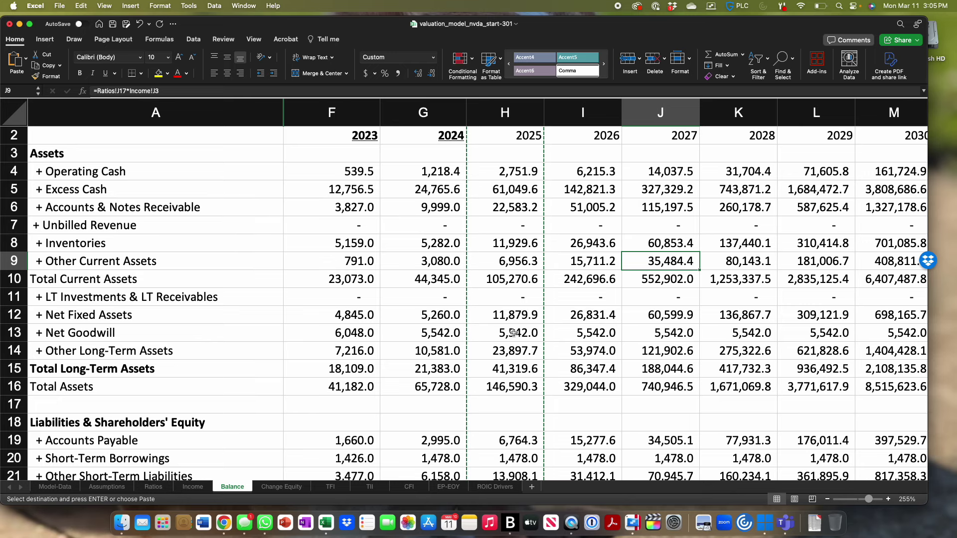
Step: On the TFI sheet, copy the 2024 column G across through column M for 2025–2030 and widen the columns to fit
click(336, 492)
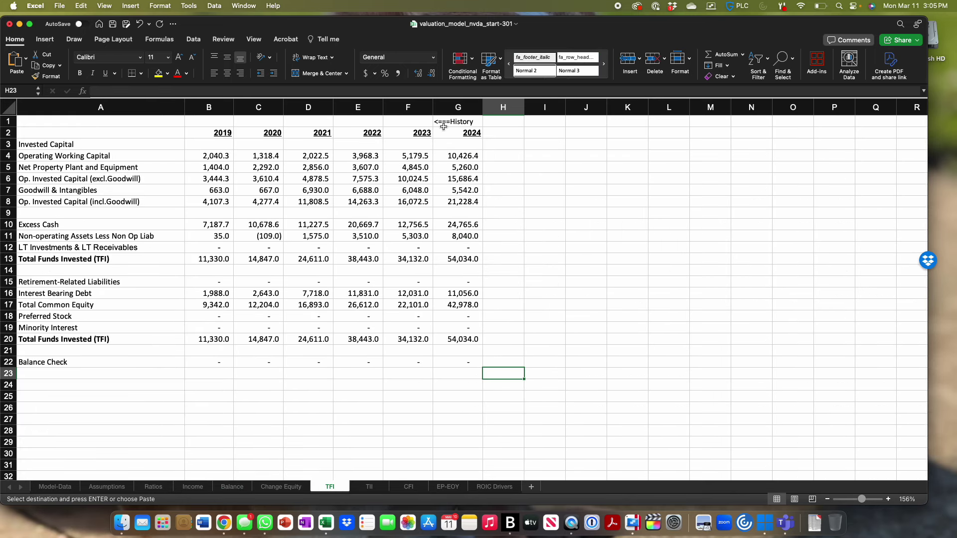
click(458, 107)
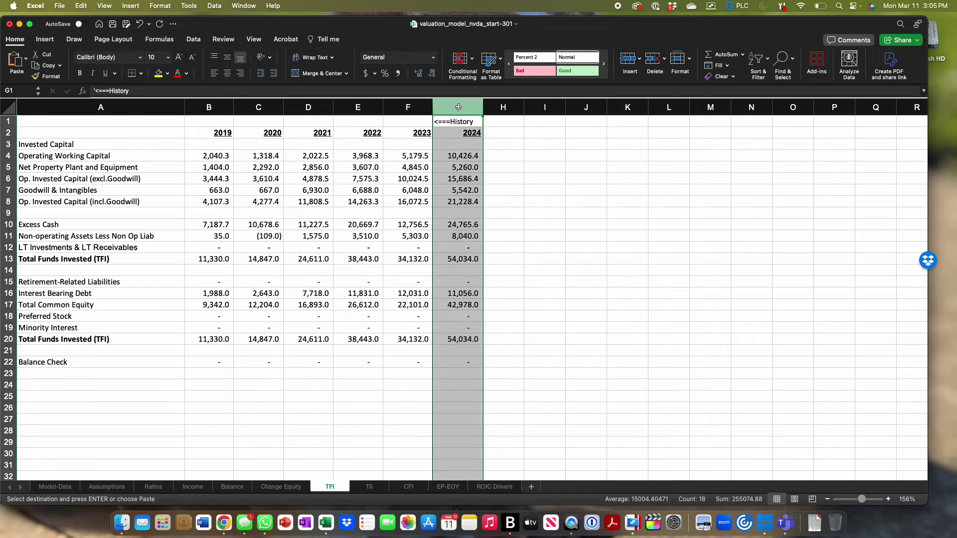
shift+click(711, 108)
key(super+v)
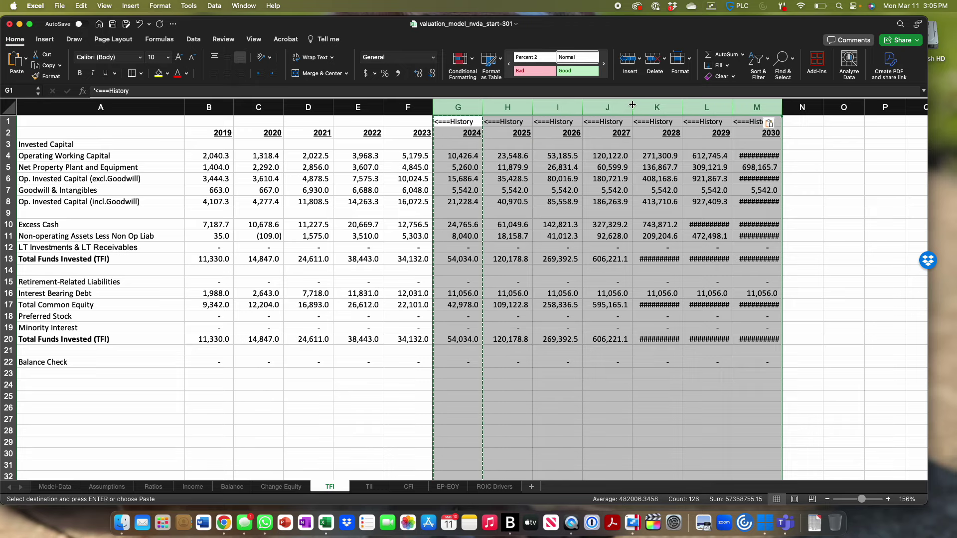
drag(634, 107, 642, 107)
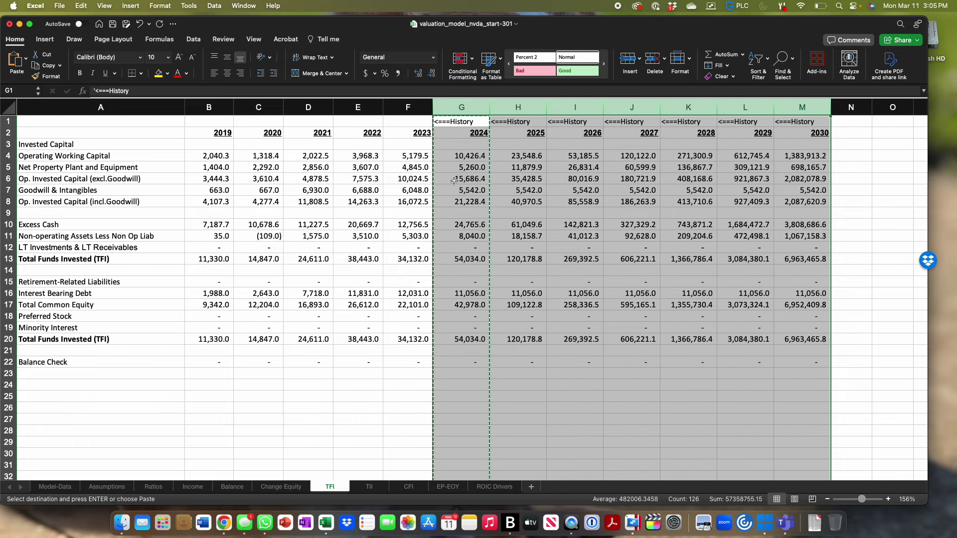
Step: Replace the TFI header in H1 with "Forecast=>" and copy it across through M1
click(521, 122)
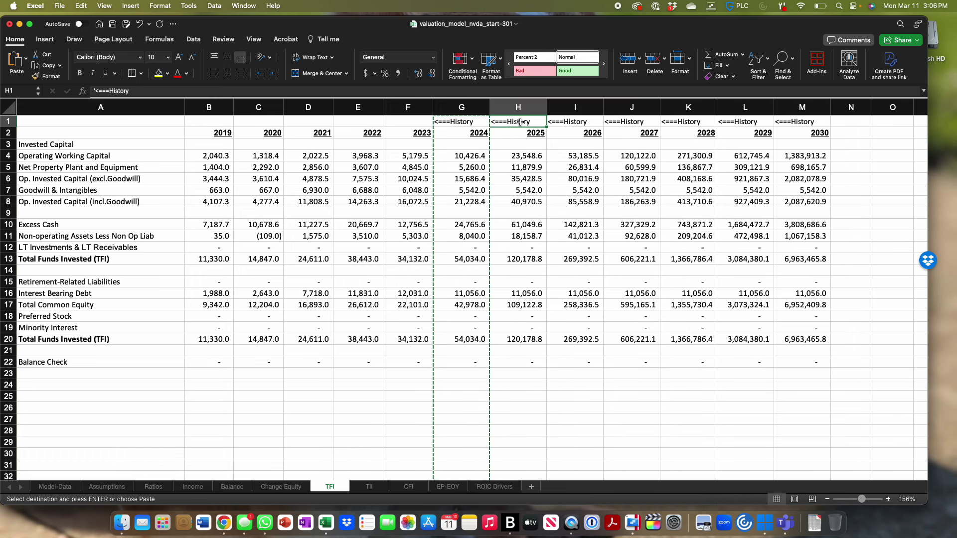
text(Fo)
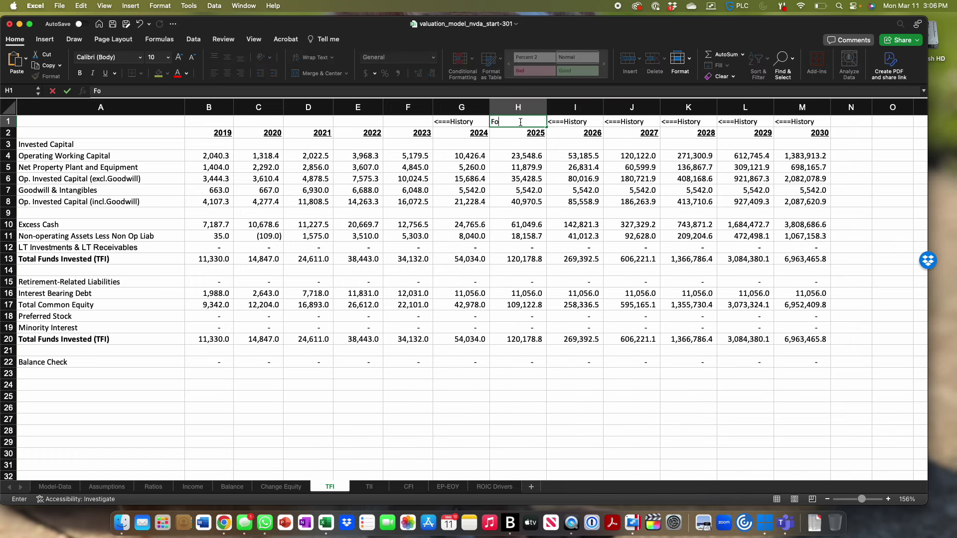
text(recast=>)
key(Return)
key(super+c)
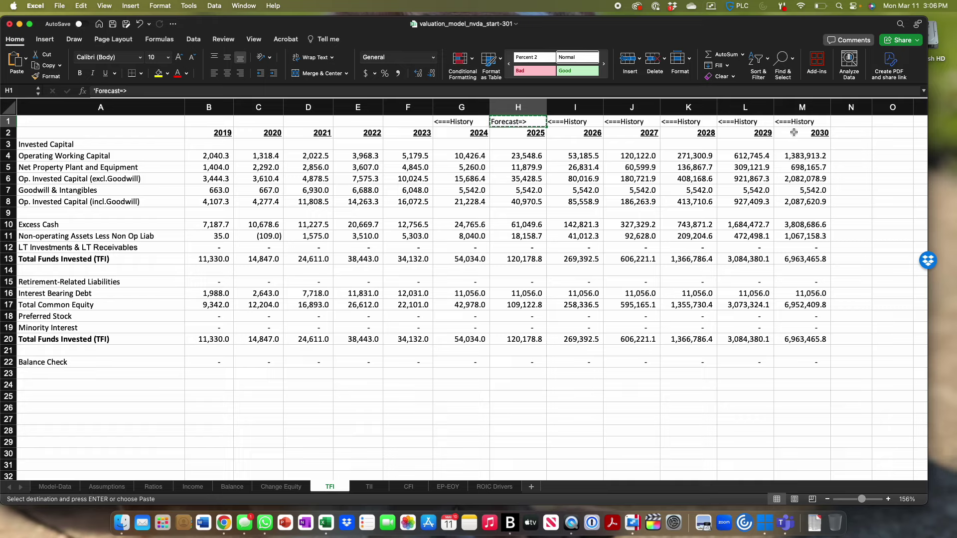
shift+click(817, 120)
key(super+v)
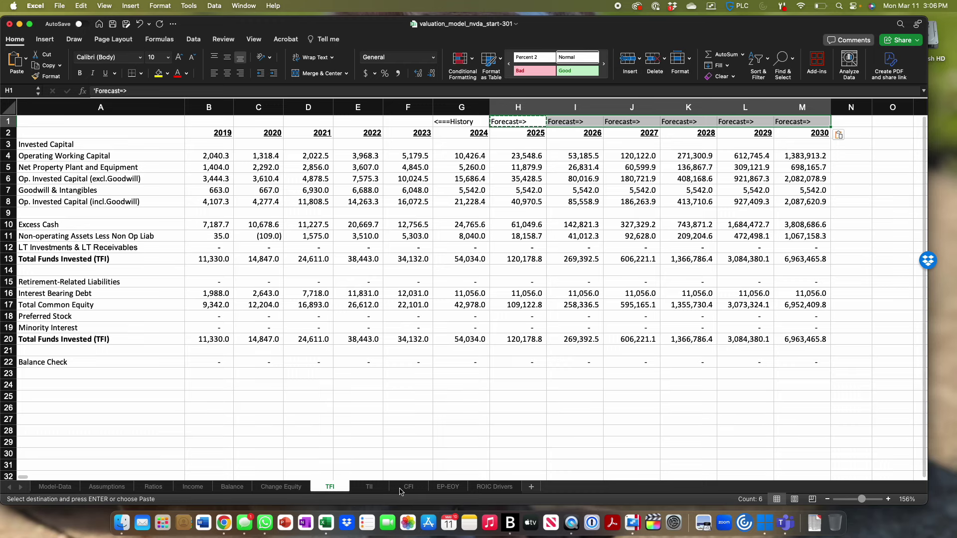
Step: On the CFI sheet, copy the 2024 column G across through column M for 2025–2030
click(400, 491)
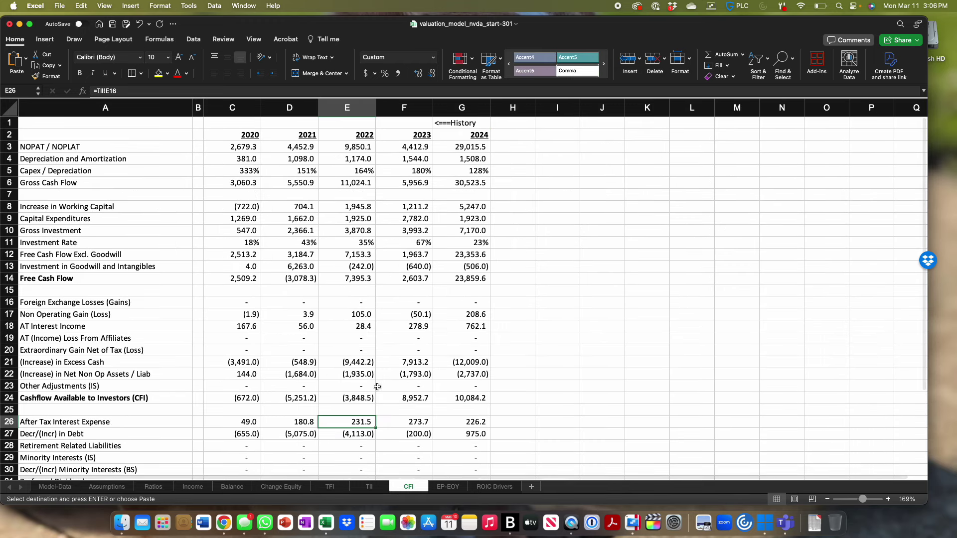
click(461, 110)
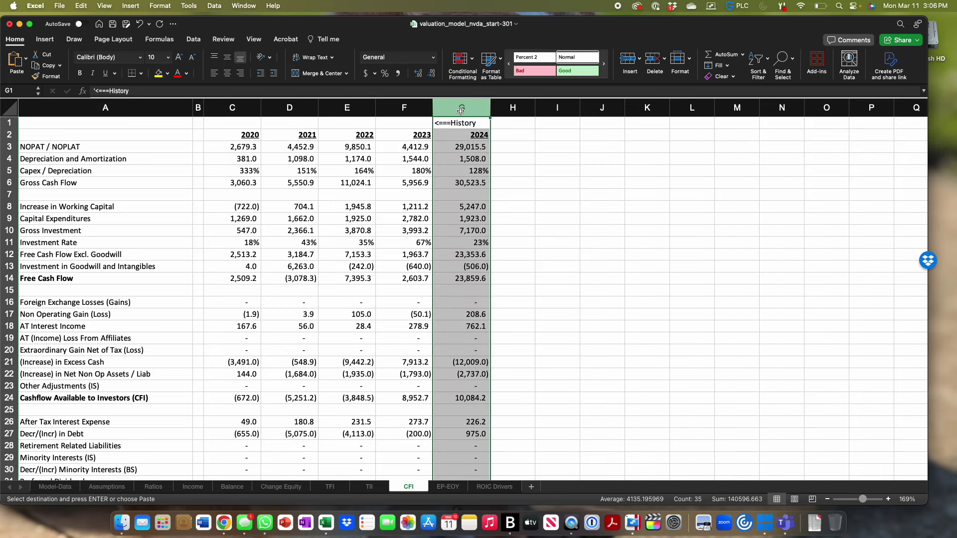
key(super+c)
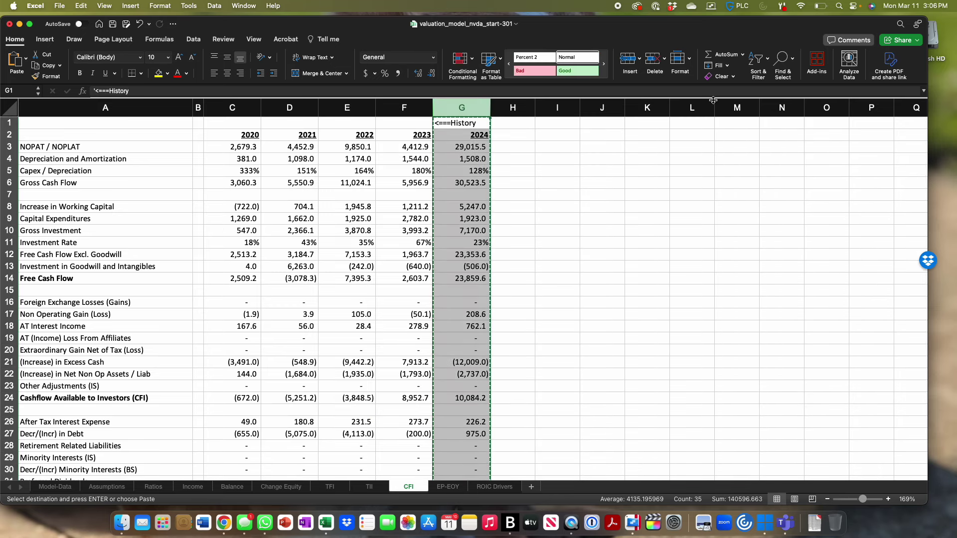
shift+click(730, 108)
key(super+v)
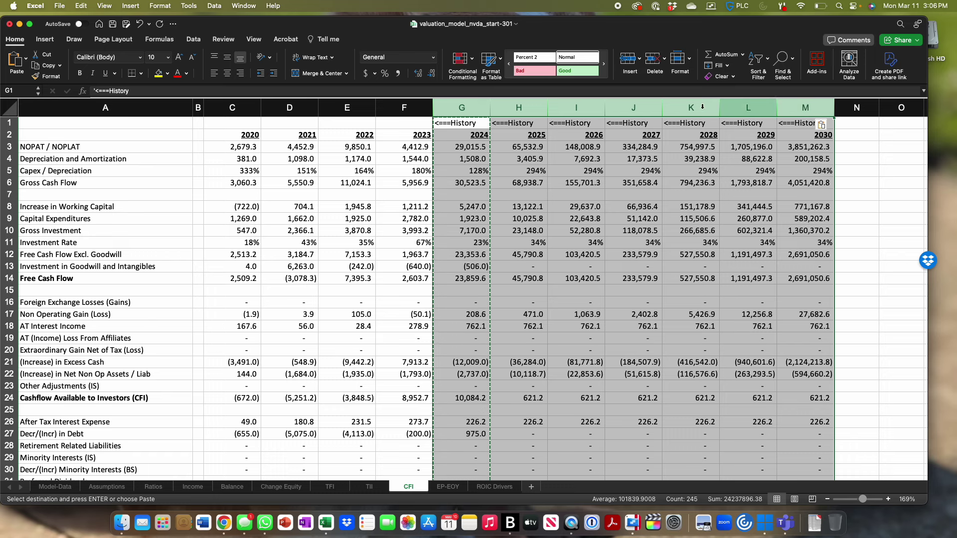
Step: Replace the CFI header in H1 with "Forecast=>" and copy it across through M1
click(502, 125)
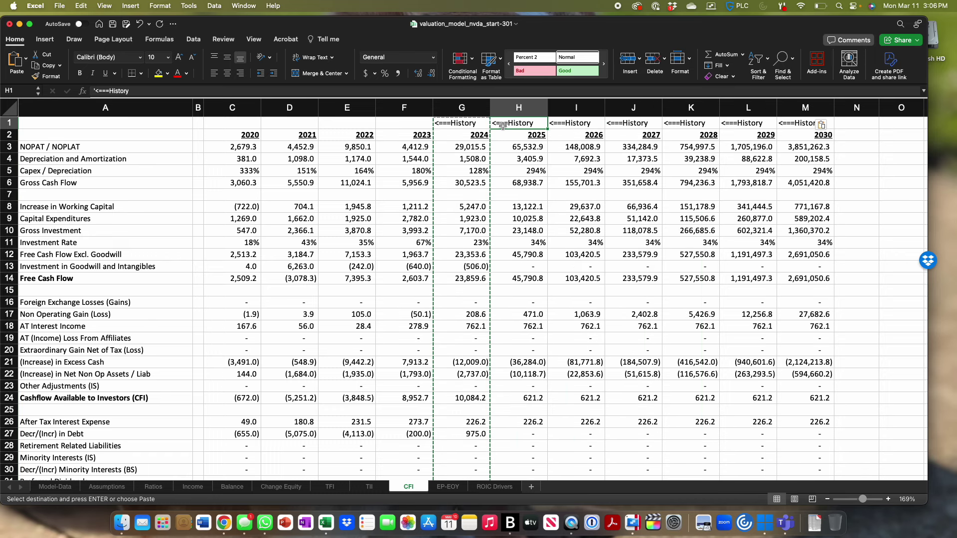
text(Fo)
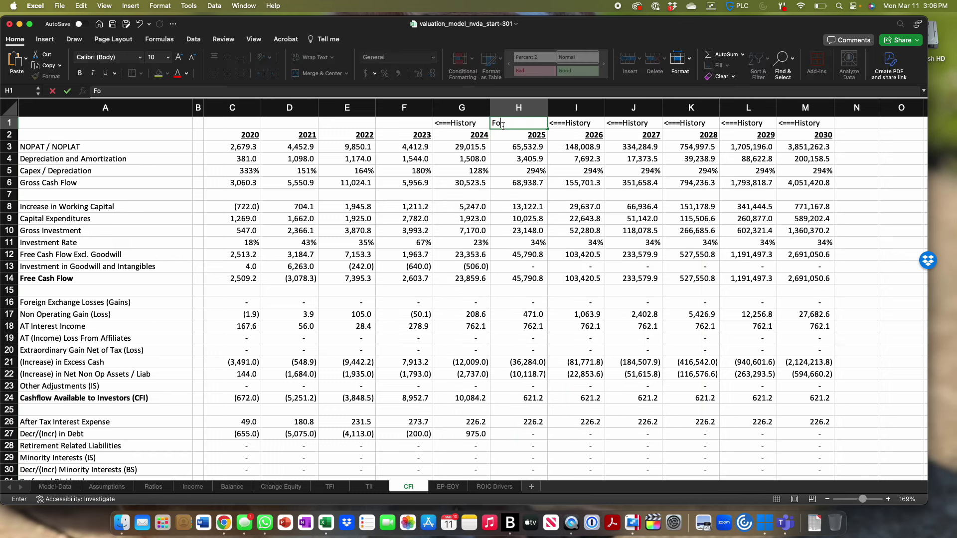
text(recast=>)
key(Return)
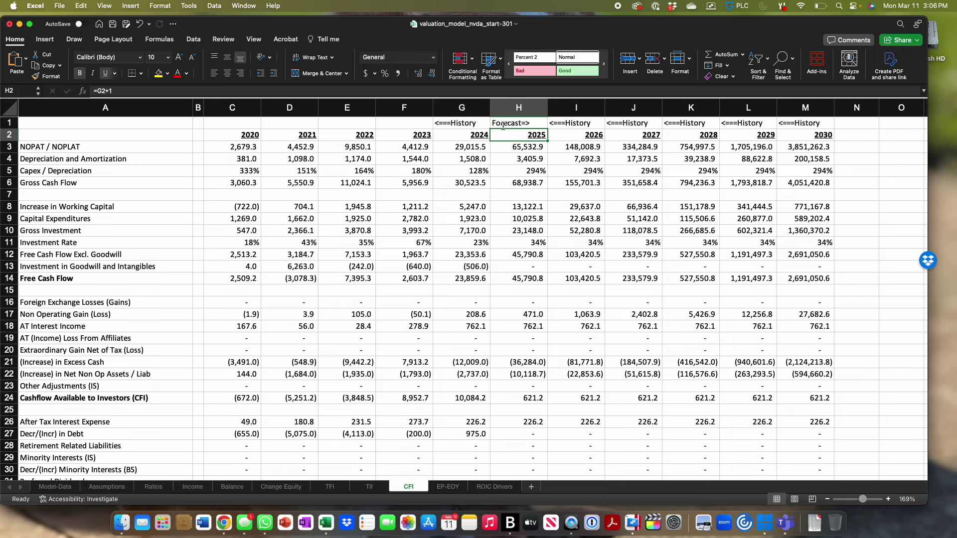
click(508, 123)
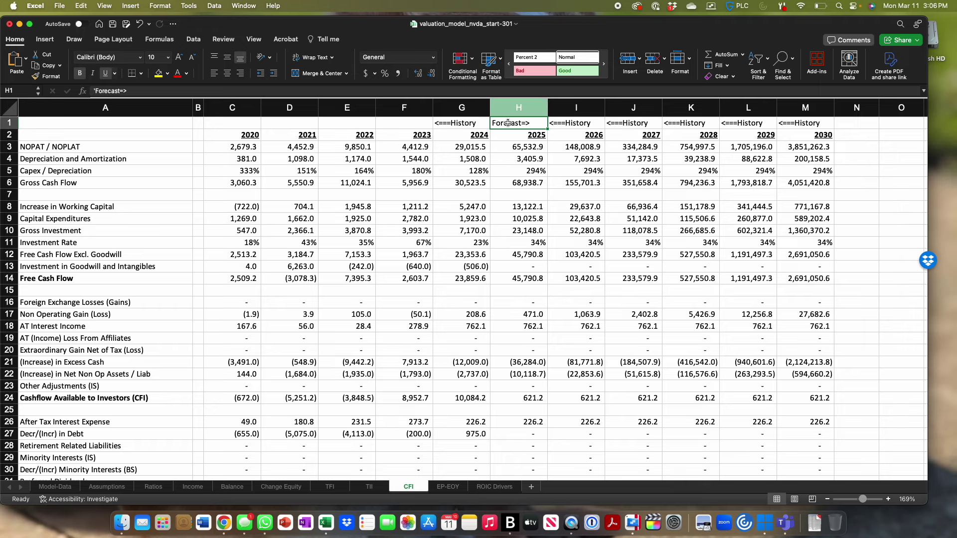
key(super+c)
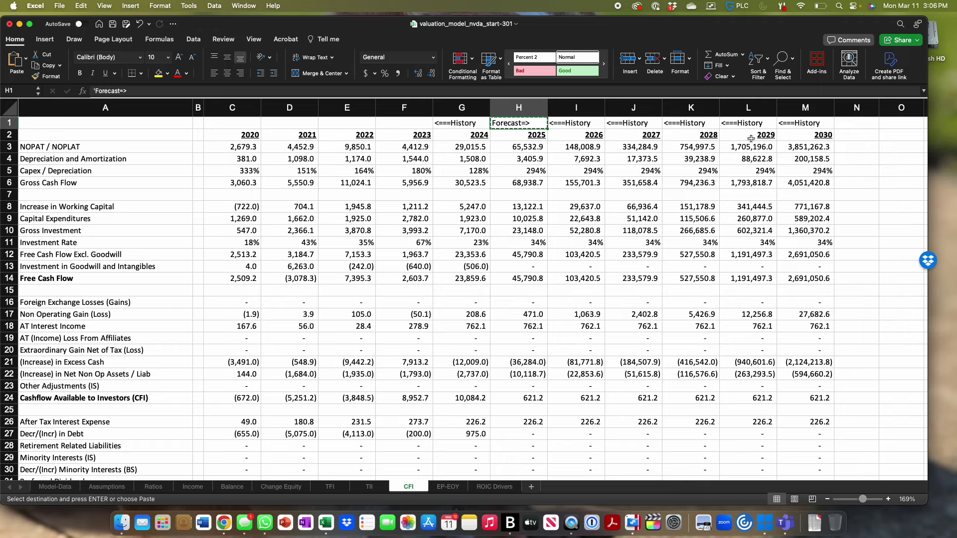
shift+click(814, 125)
key(super+v)
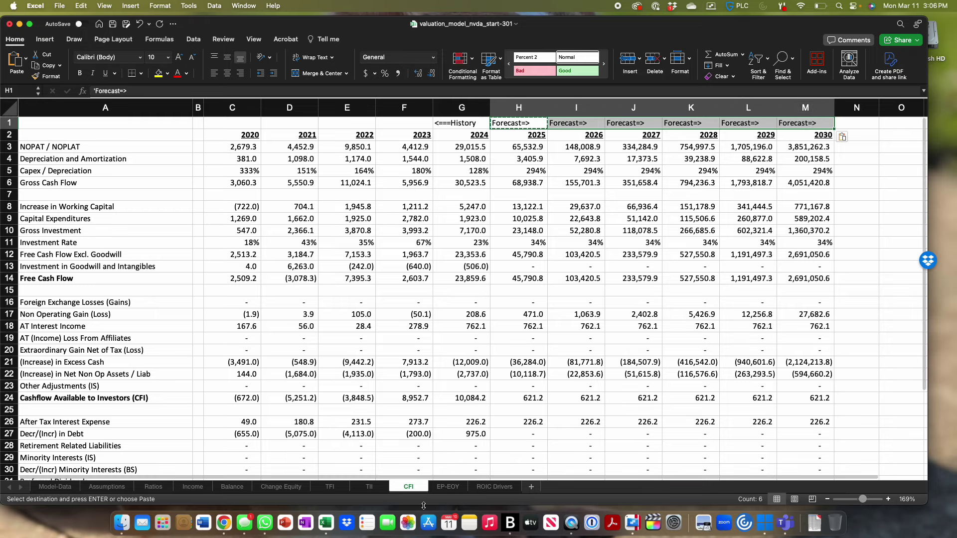
Step: On the EP-EOY sheet, copy the 2024 column G across through column M for 2025–2030 and widen the columns to fit
click(448, 487)
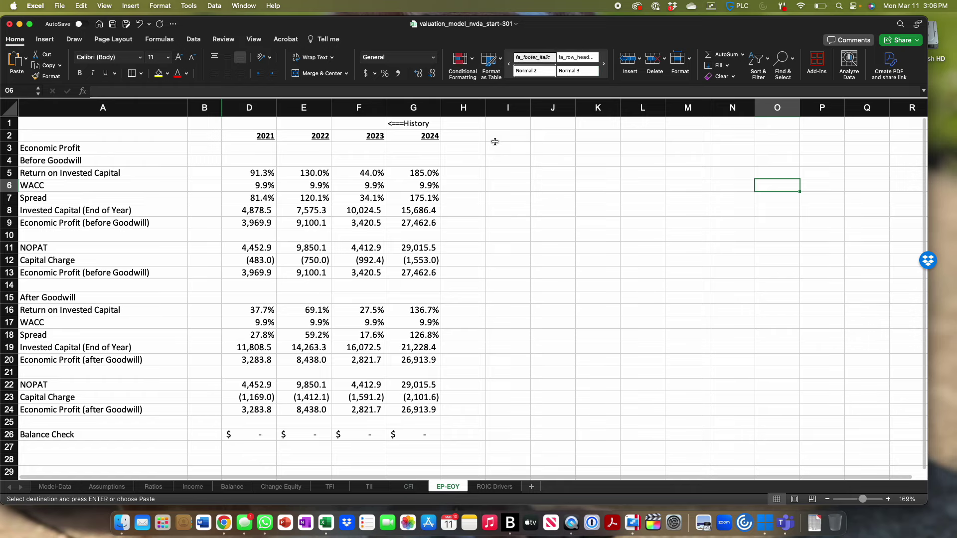
click(433, 112)
key(super+c)
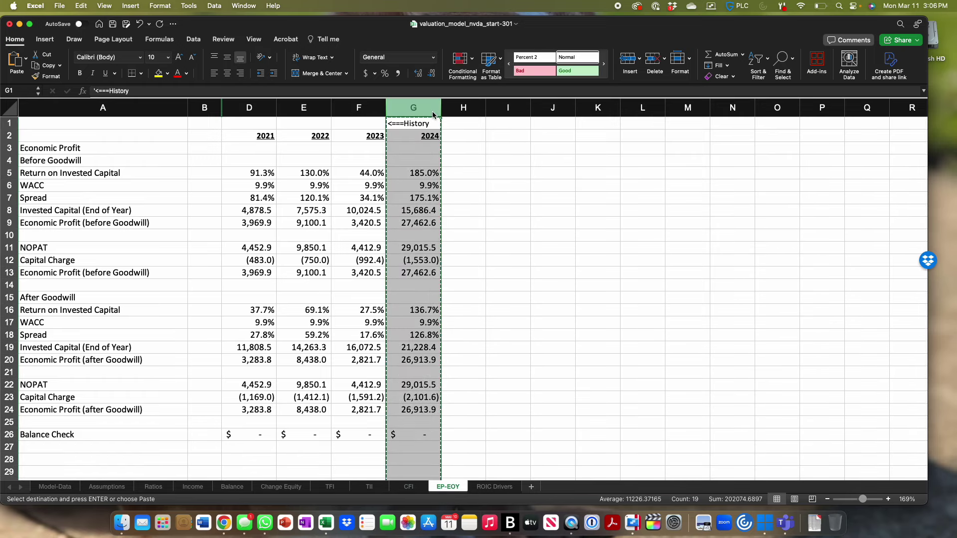
shift+click(692, 109)
key(super+v)
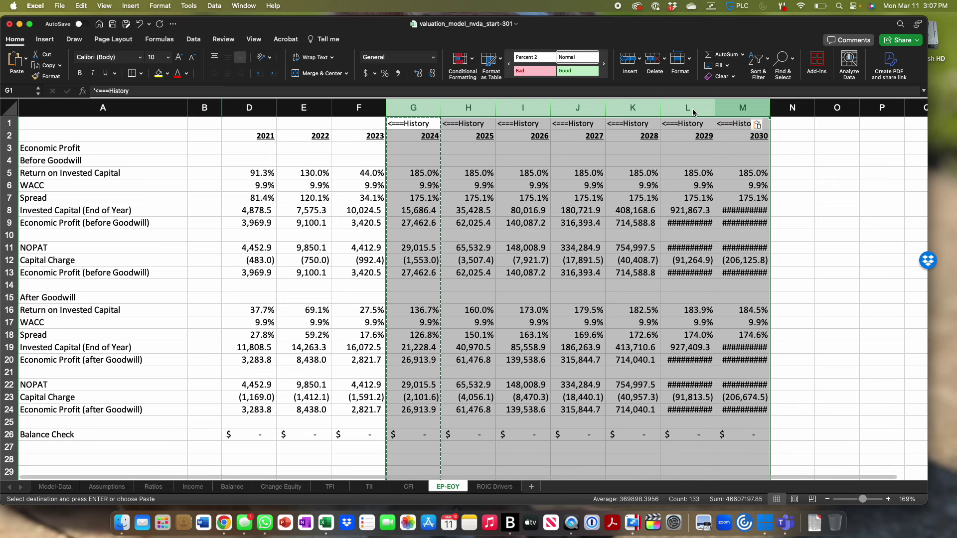
drag(605, 108, 621, 108)
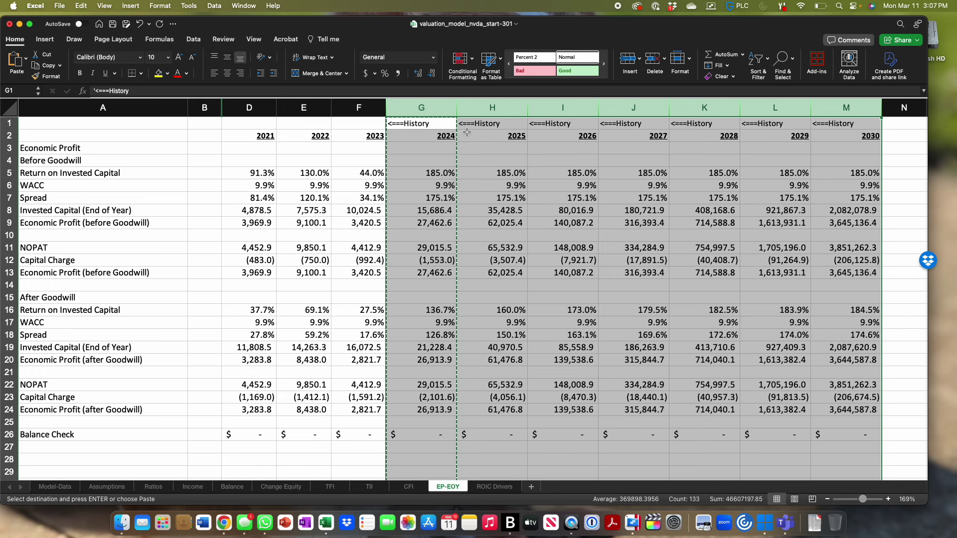
Step: Replace the EP-EOY header in H1 with "Forecast=>", copy it across through M1, and save the workbook
click(508, 132)
click(483, 122)
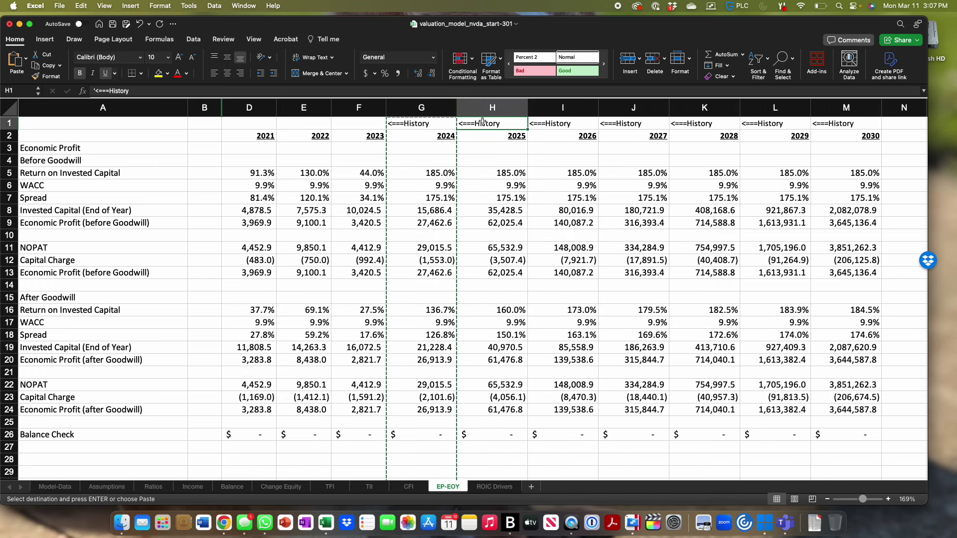
text(Forecast=>)
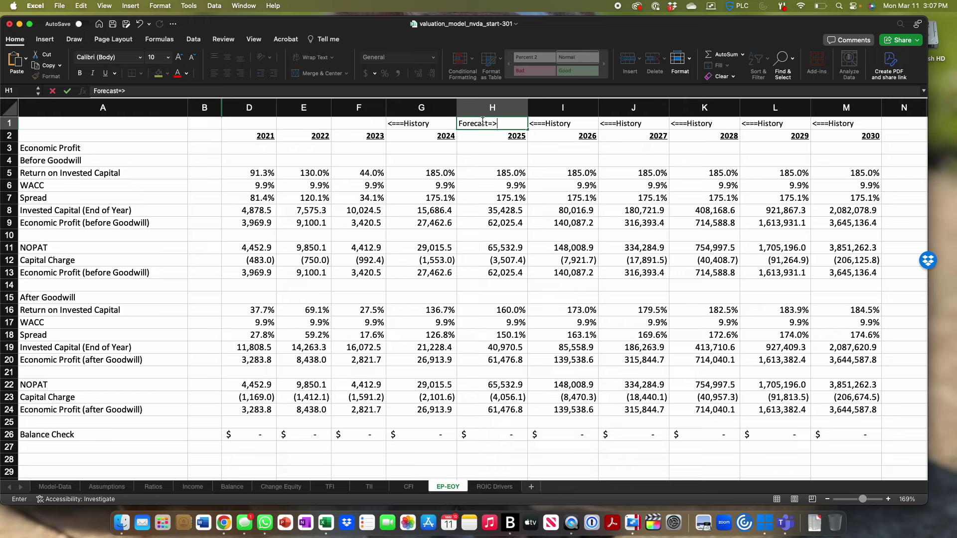
key(Return)
key(Up)
key(super+c)
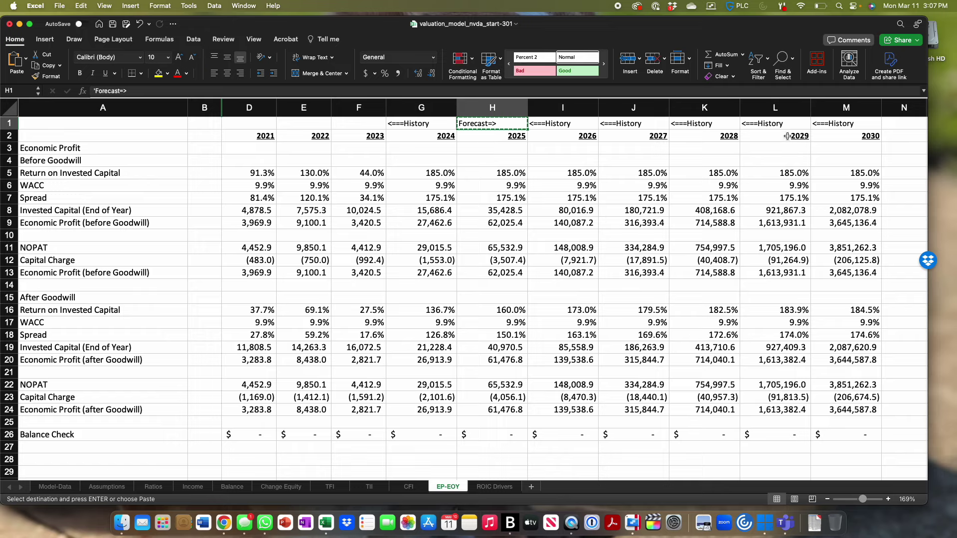
click(831, 131)
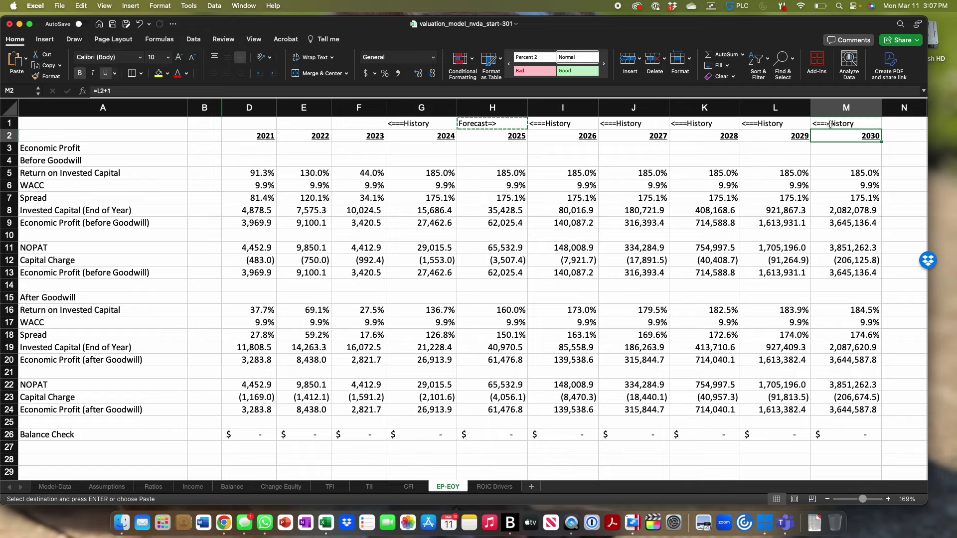
shift+click(831, 124)
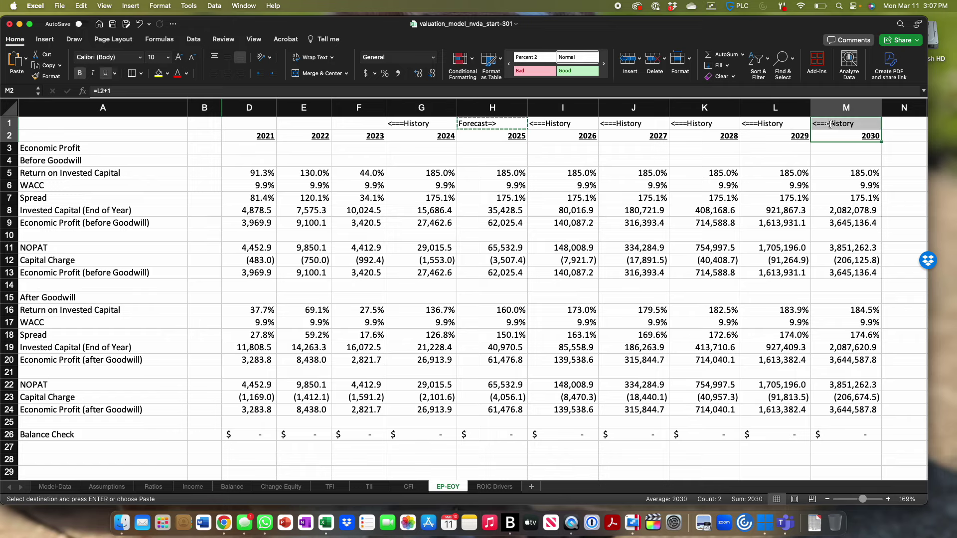
click(504, 128)
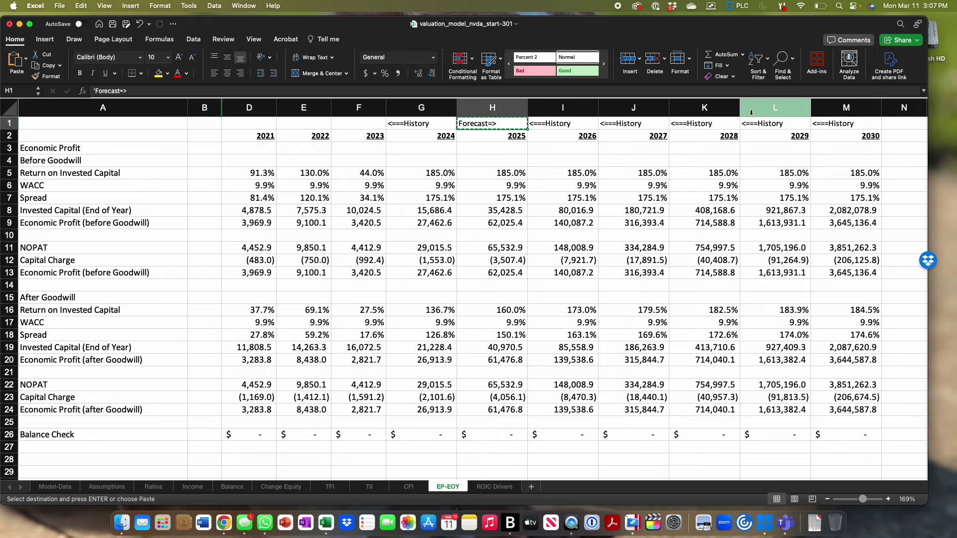
shift+click(832, 129)
key(super+v)
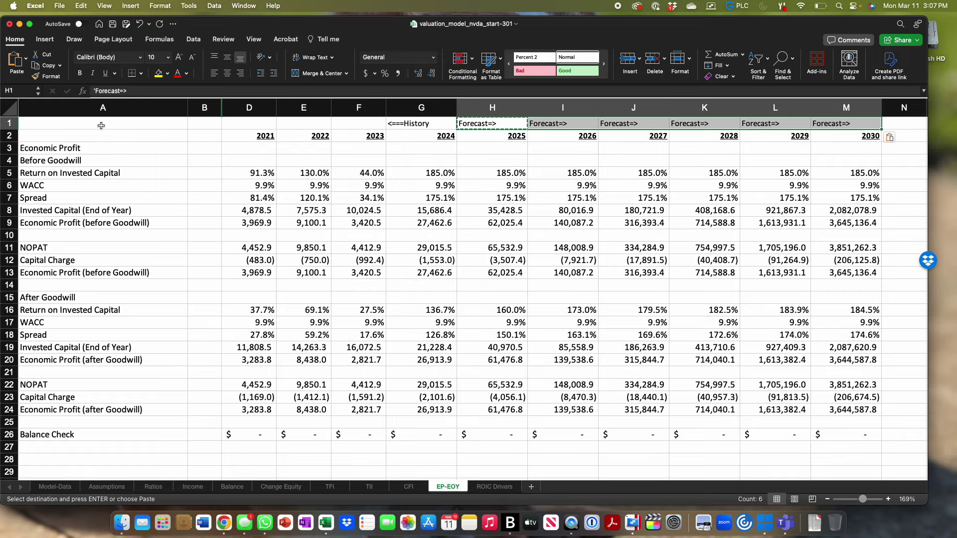
click(112, 28)
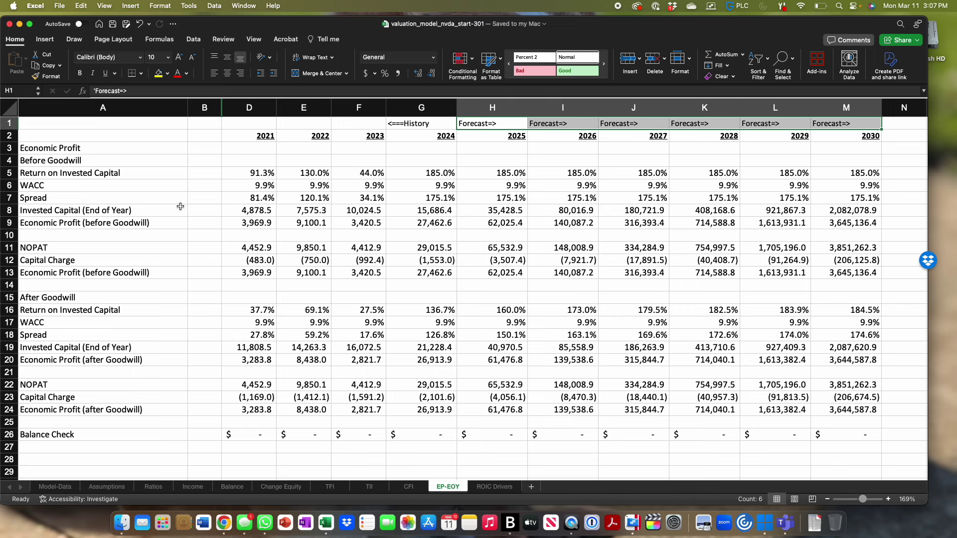
Step: Examine the Balance Check rows for the forecast years on the CFI and EP-EOY sheets
click(410, 488)
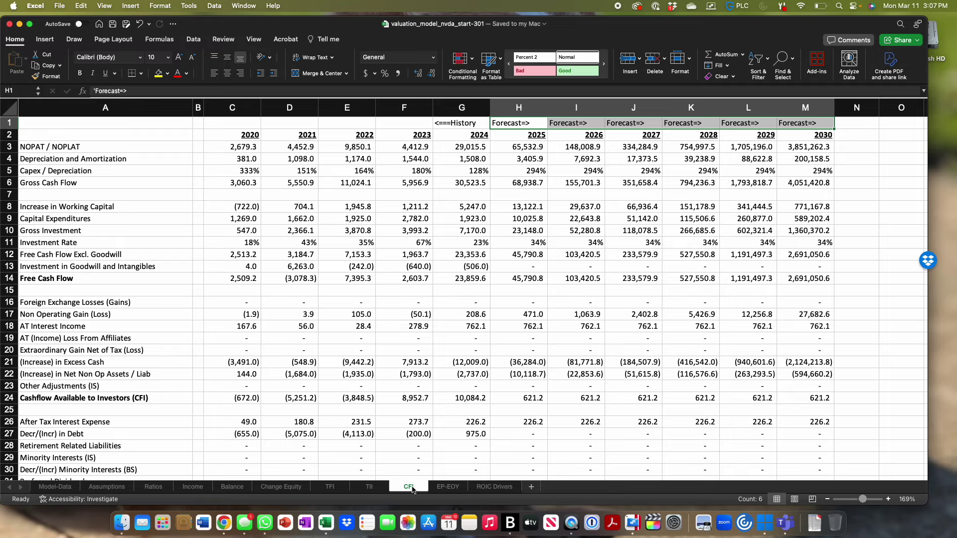
scroll(476, 198, down, 3)
scroll(476, 198, down, 18)
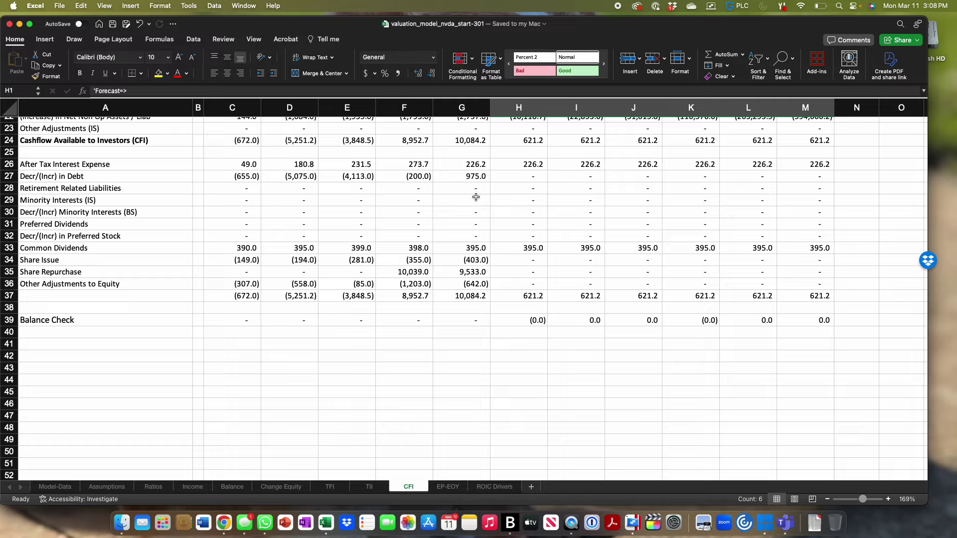
click(448, 487)
scroll(499, 444, down, 5)
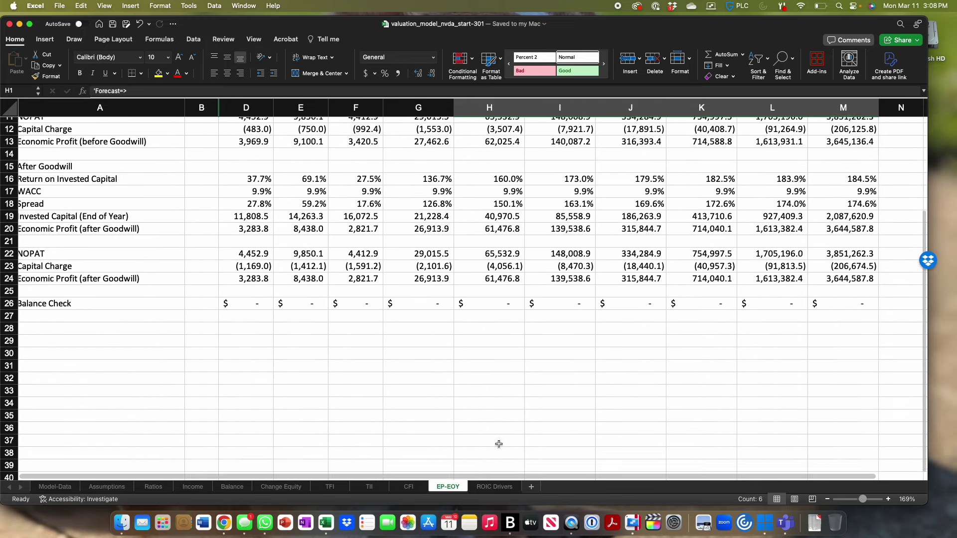